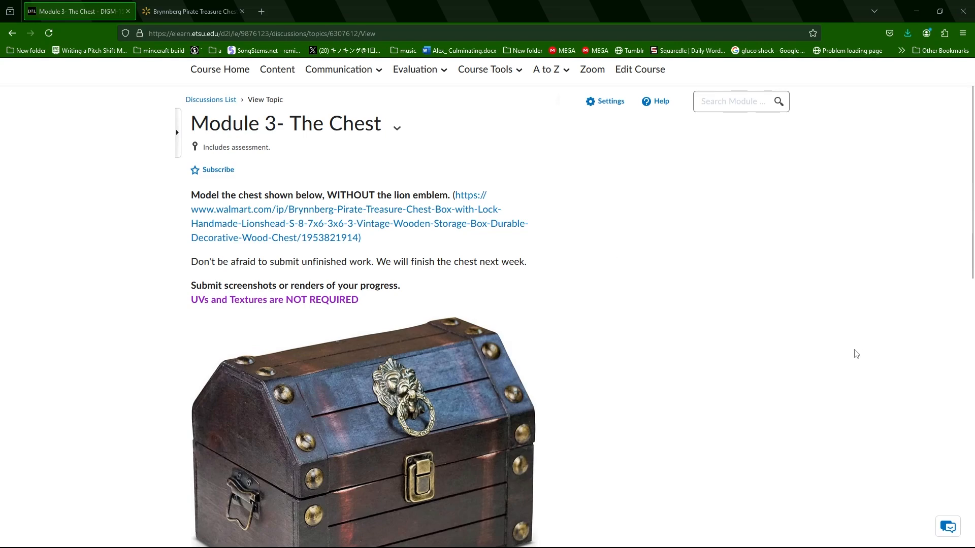
Review the Module 3 chest assignment, from its instructions down to the reference image with dimensions.
{"action": "scroll", "coordinate": [709, 331], "scroll_direction": "down", "scroll_amount": 5}
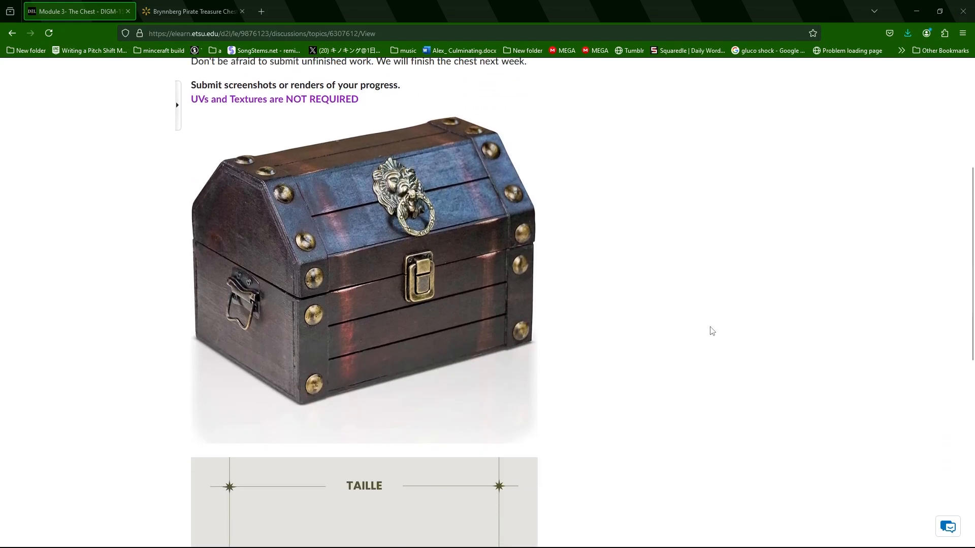
{"action": "scroll", "coordinate": [705, 332], "scroll_direction": "down", "scroll_amount": 2}
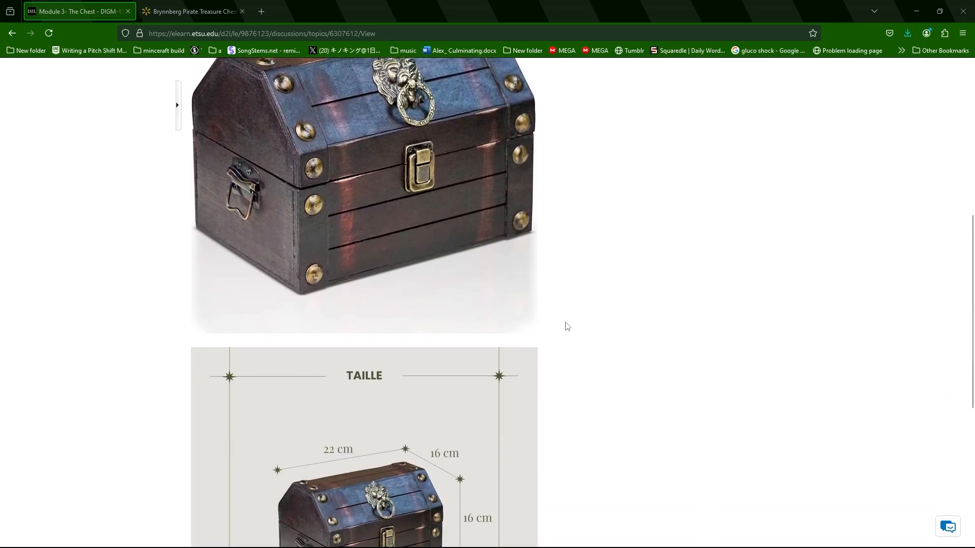
{"action": "scroll", "coordinate": [571, 330], "scroll_direction": "down", "scroll_amount": 4}
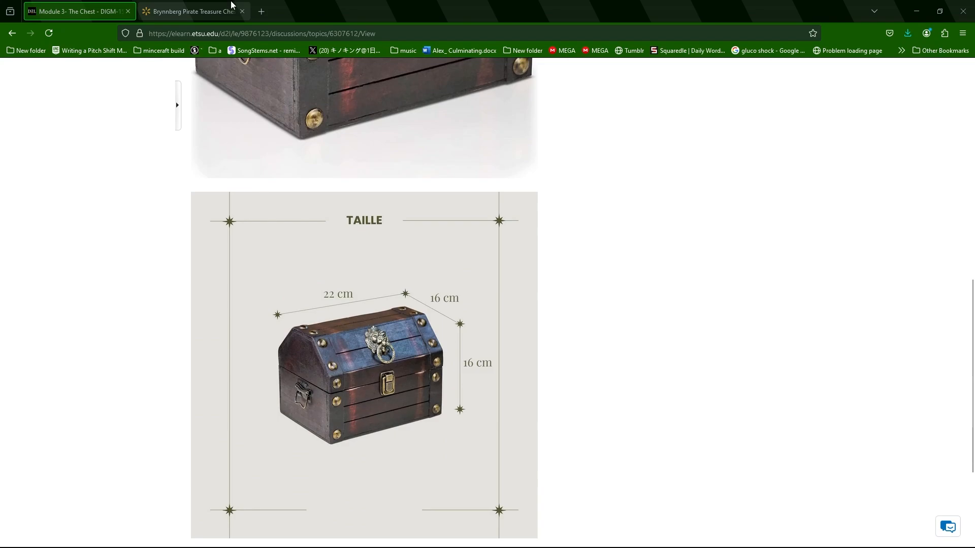
Examine the Walmart listing of the pirate treasure chest, checking its photos and the stated external dimensions.
{"action": "left_click", "coordinate": [231, 6]}
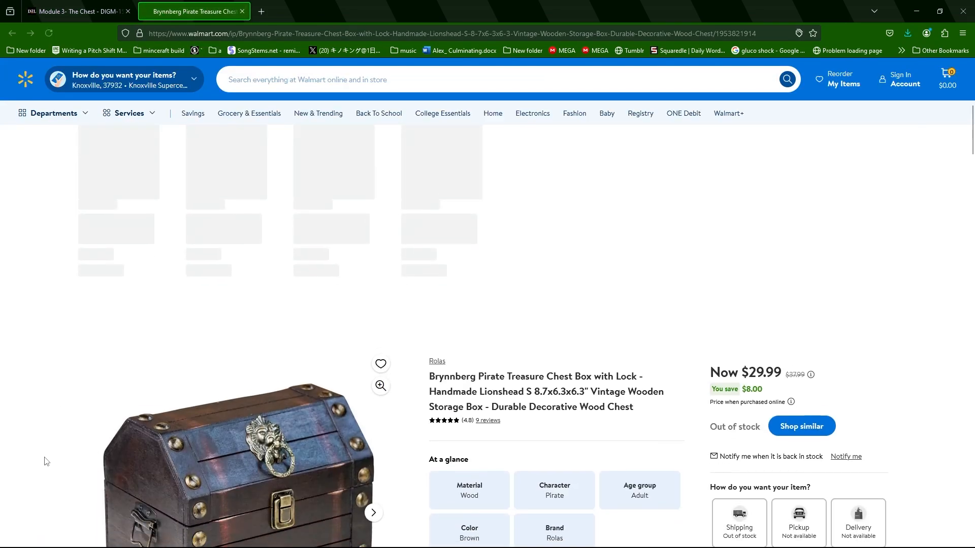
{"action": "scroll", "coordinate": [45, 459], "scroll_direction": "down", "scroll_amount": 6}
{"action": "scroll", "coordinate": [44, 457], "scroll_direction": "up", "scroll_amount": 4}
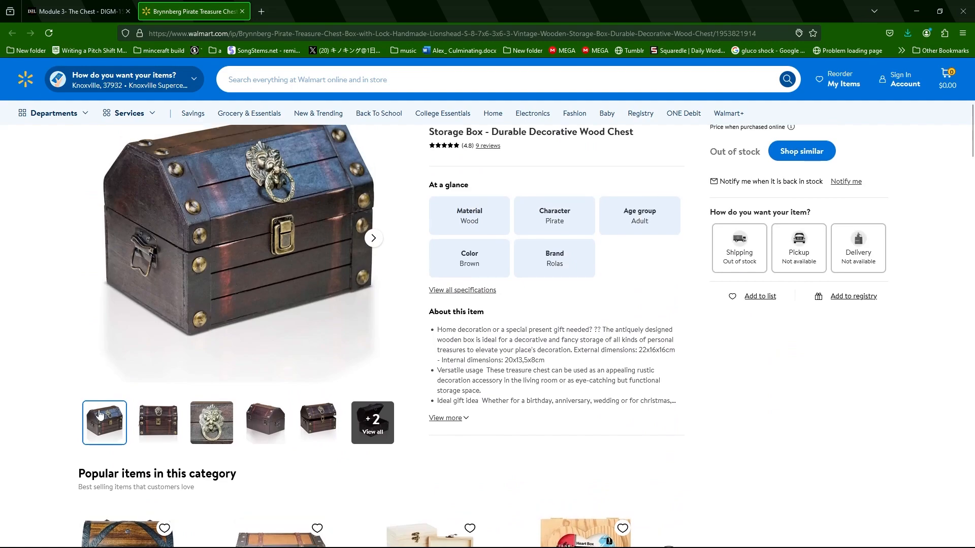
{"action": "scroll", "coordinate": [690, 427], "scroll_direction": "up", "scroll_amount": 1}
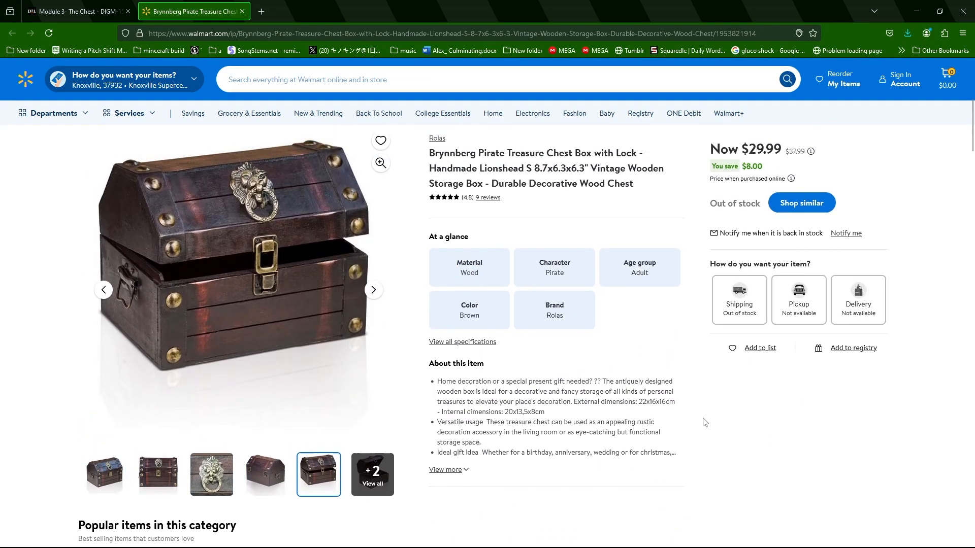
{"action": "left_click_drag", "start_coordinate": [640, 402], "coordinate": [669, 404]}
{"action": "mouse_move", "coordinate": [681, 426]}
{"action": "left_mouse_down"}
{"action": "mouse_move", "coordinate": [663, 434]}
{"action": "mouse_move", "coordinate": [677, 407]}
{"action": "left_mouse_up"}
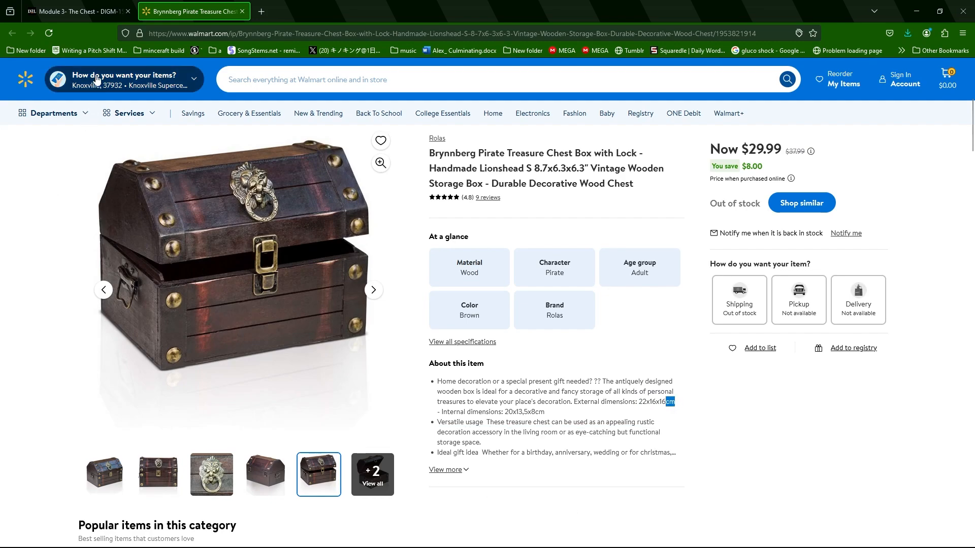
Return to the assignment's dimension image and check the chest reference files in the sourceimages folder.
{"action": "left_click", "coordinate": [93, 20]}
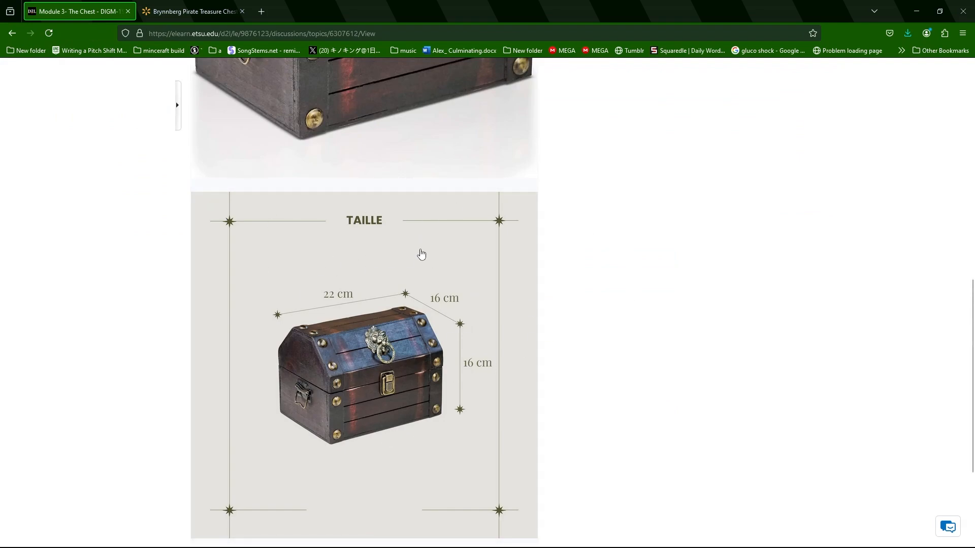
{"action": "left_click_drag", "start_coordinate": [974, 139], "coordinate": [651, 137]}
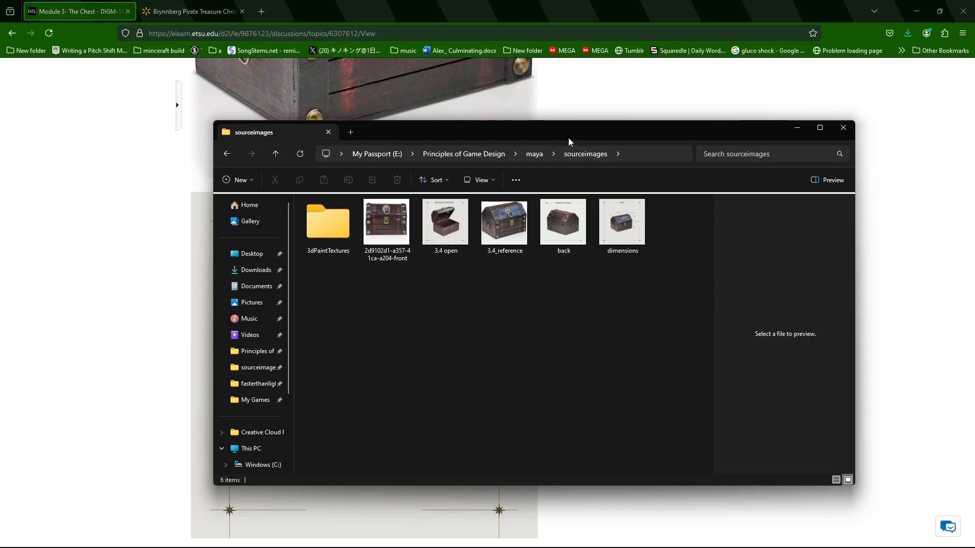
{"action": "left_click_drag", "start_coordinate": [569, 133], "coordinate": [974, 135]}
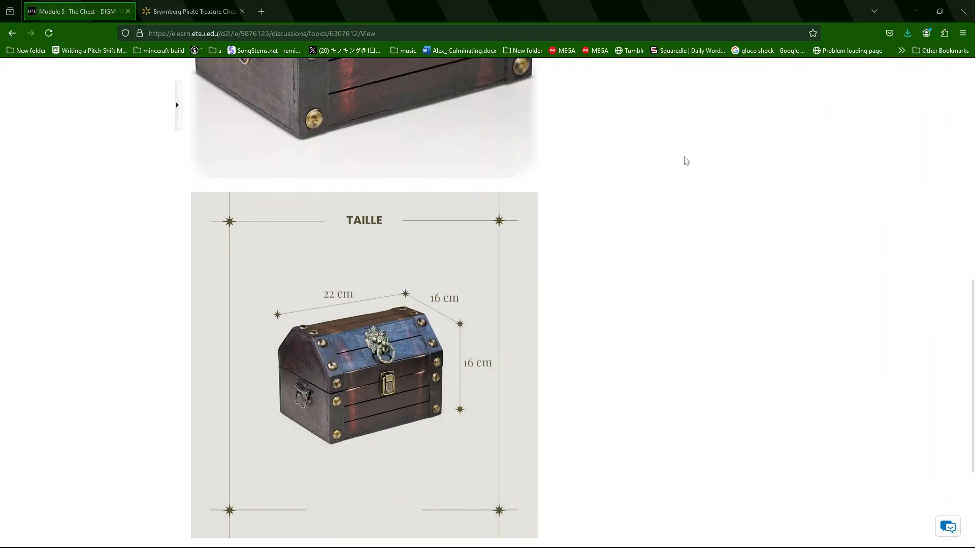
Switch to Maya and set the project to the maya folder inside Principles of Game Design on the My Passport (E:) drive.
{"action": "left_click", "coordinate": [918, 9]}
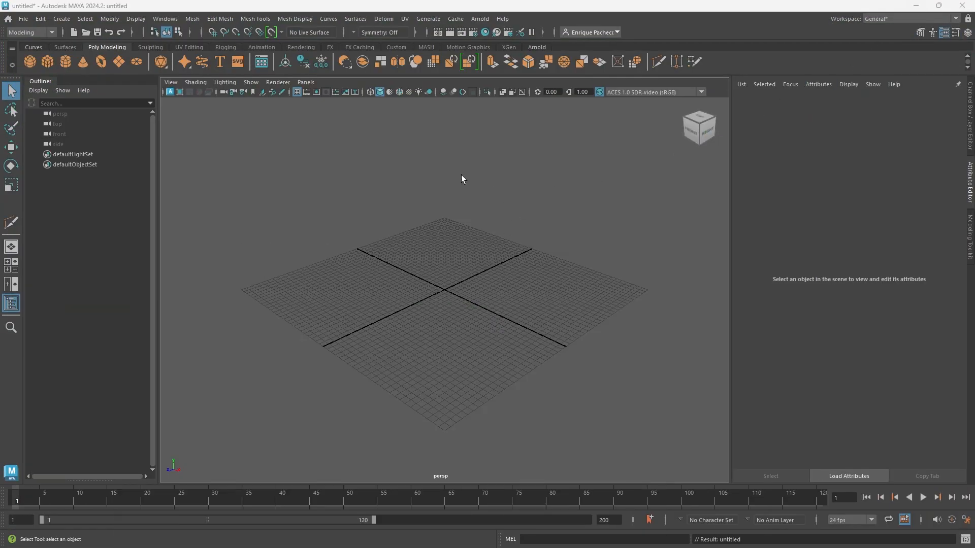
{"action": "left_click", "coordinate": [24, 20]}
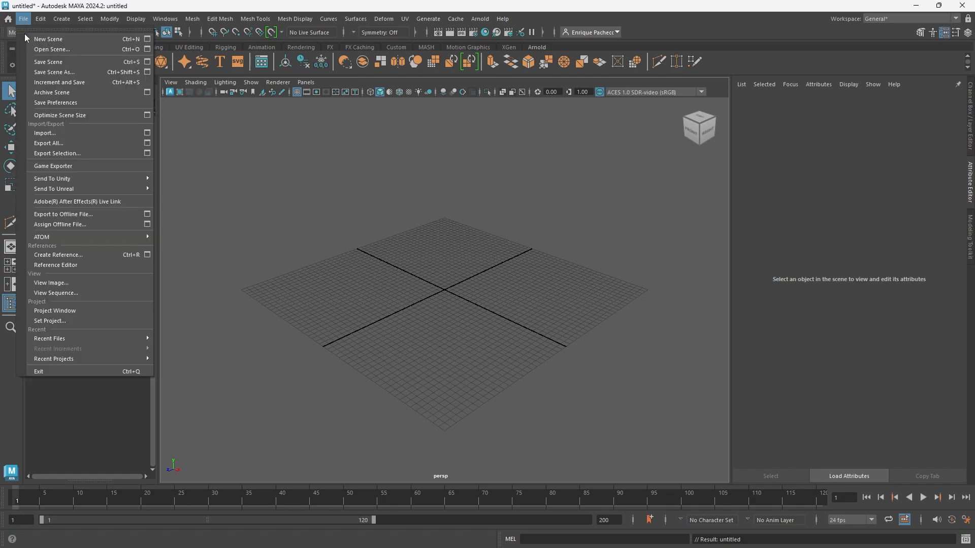
{"action": "left_click", "coordinate": [80, 322]}
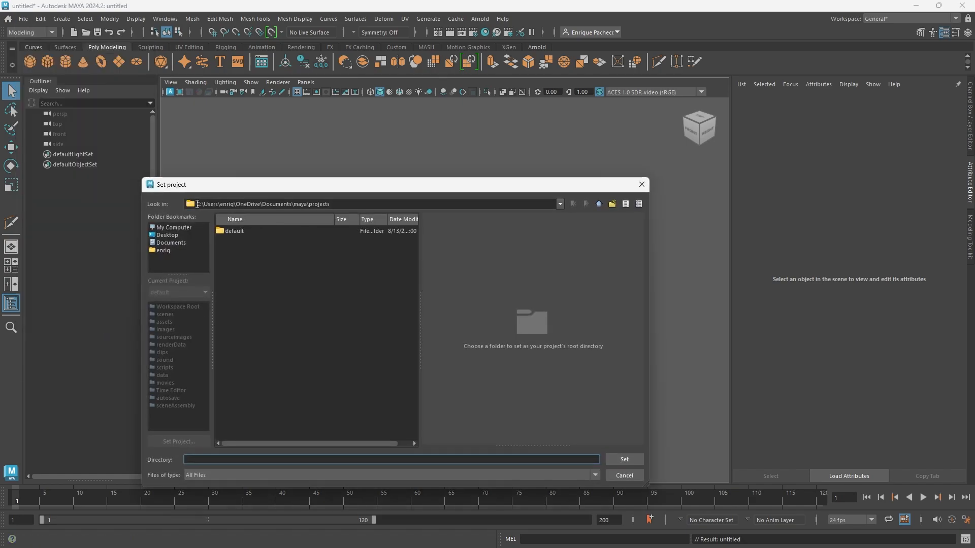
{"action": "left_click", "coordinate": [180, 227]}
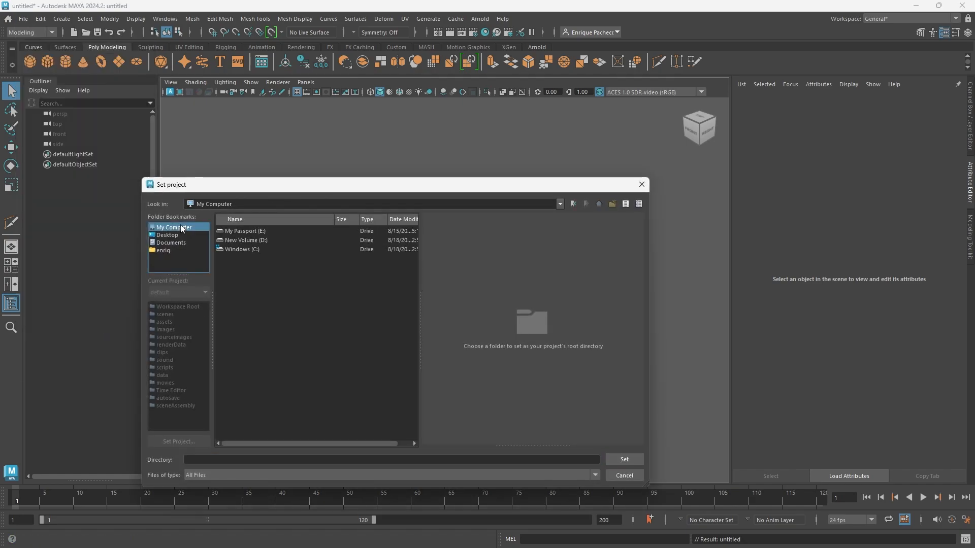
{"action": "double_click", "coordinate": [239, 233]}
{"action": "double_click", "coordinate": [253, 234]}
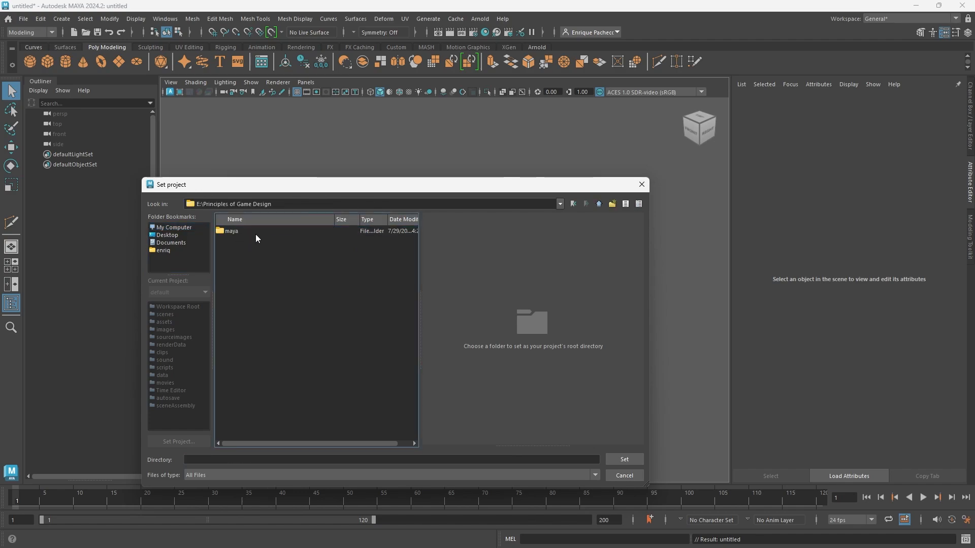
{"action": "double_click", "coordinate": [241, 231]}
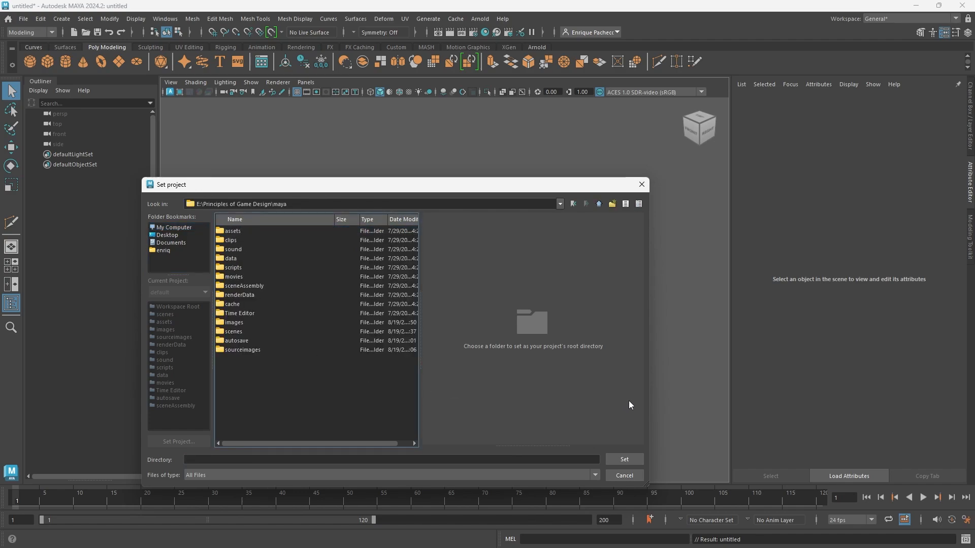
{"action": "left_click", "coordinate": [625, 459]}
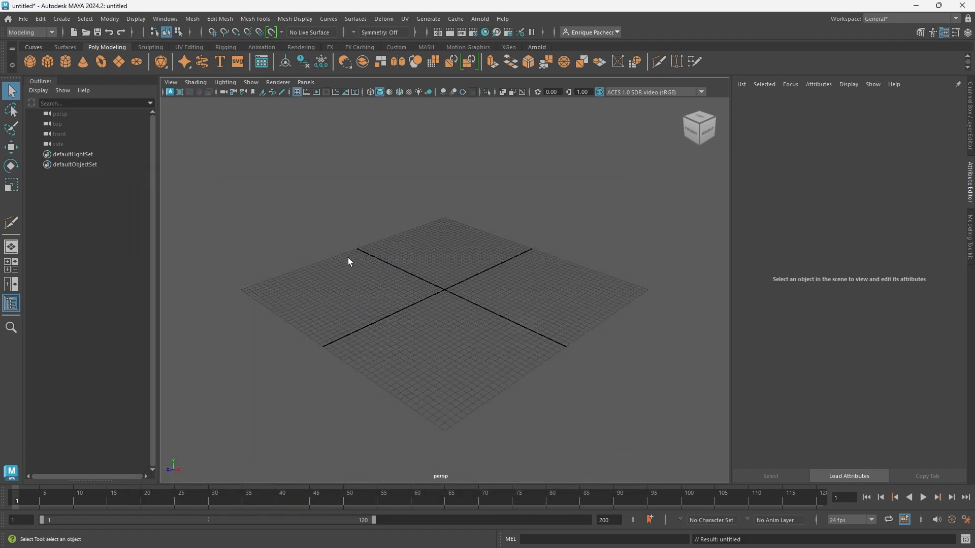
Show the four-view layout and import the chest's front photo, 2d9102d1-a357-41ca-a204-front.jpeg, as an image plane in the front view.
{"action": "key", "text": "space"}
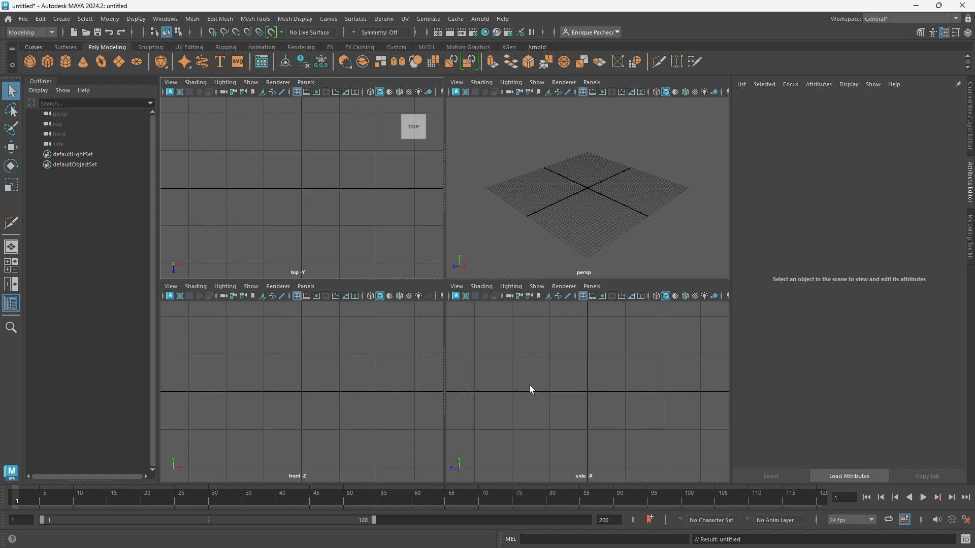
{"action": "left_click", "coordinate": [175, 287]}
{"action": "mouse_move", "coordinate": [196, 286]}
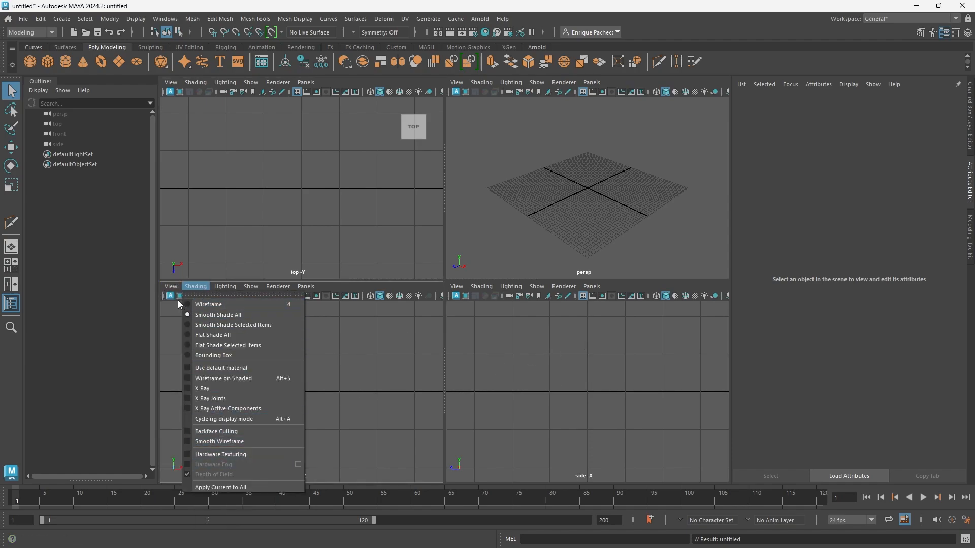
{"action": "mouse_move", "coordinate": [207, 513]}
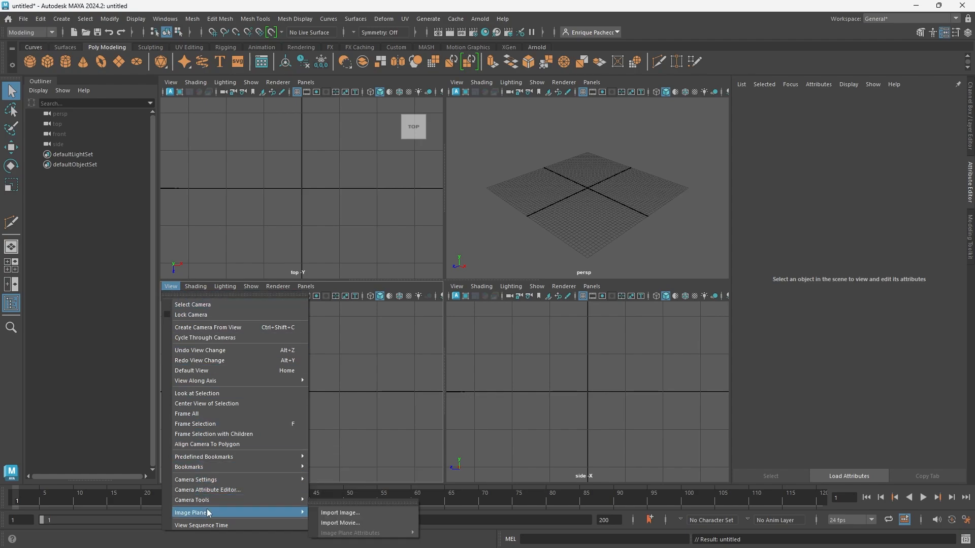
{"action": "left_click", "coordinate": [336, 511]}
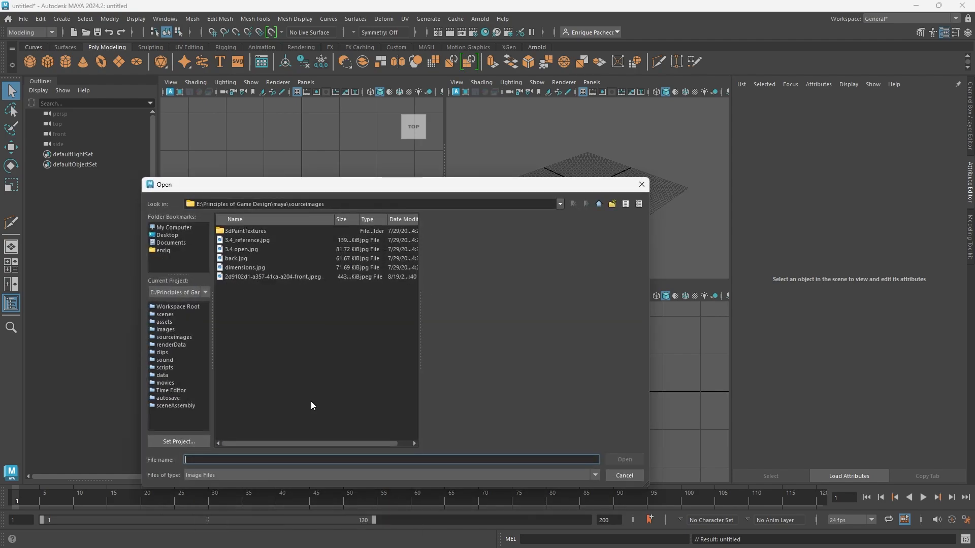
{"action": "left_click", "coordinate": [263, 277]}
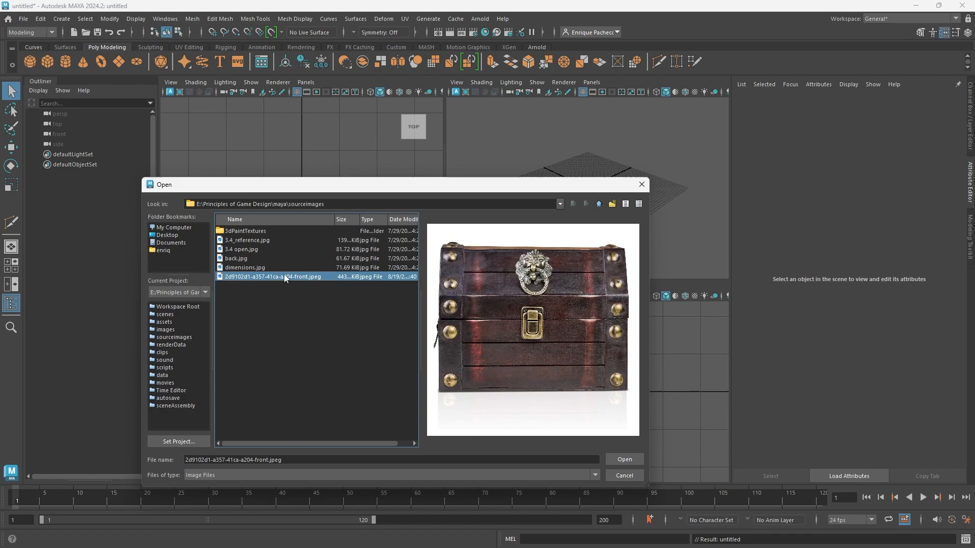
{"action": "left_click", "coordinate": [610, 458]}
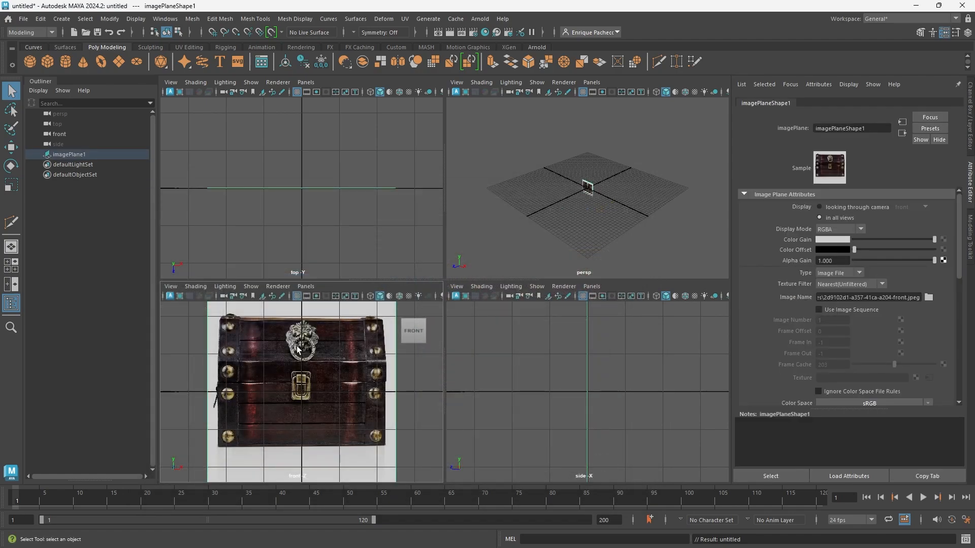
Import 3.4_reference.jpg as a second image plane in the front view.
{"action": "scroll", "coordinate": [301, 382], "scroll_direction": "down", "scroll_amount": 3}
{"action": "left_click", "coordinate": [195, 286]}
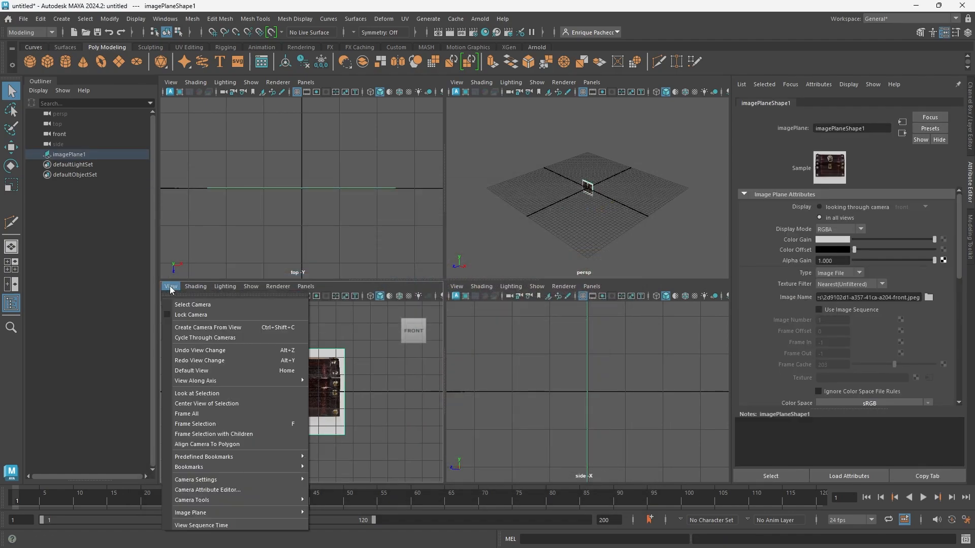
{"action": "left_click", "coordinate": [171, 286]}
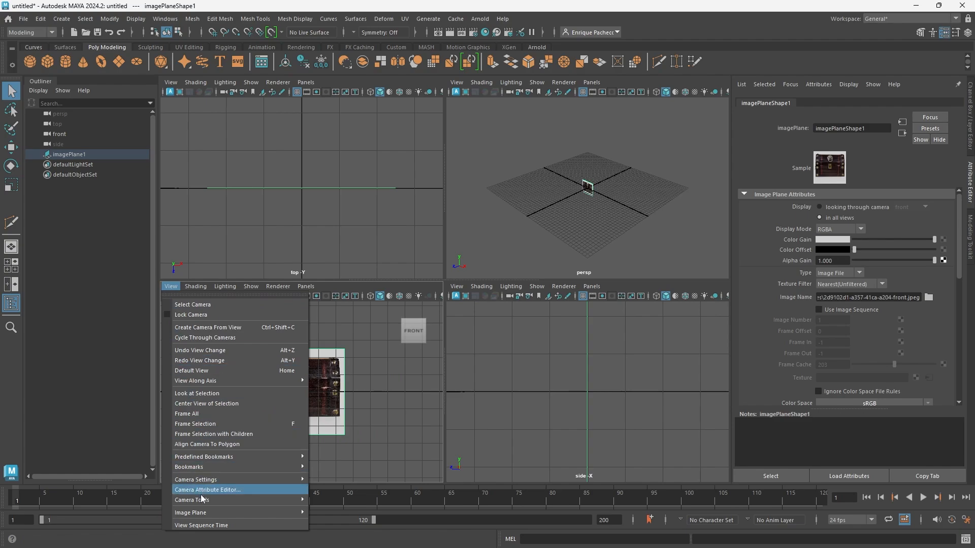
{"action": "mouse_move", "coordinate": [203, 513]}
{"action": "left_click", "coordinate": [340, 513]}
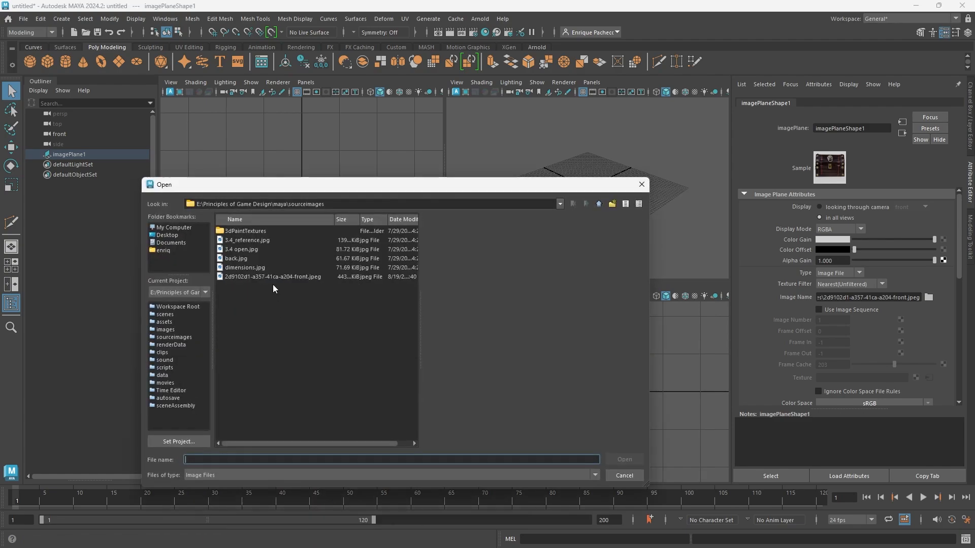
{"action": "left_click", "coordinate": [270, 239]}
{"action": "left_click", "coordinate": [612, 459]}
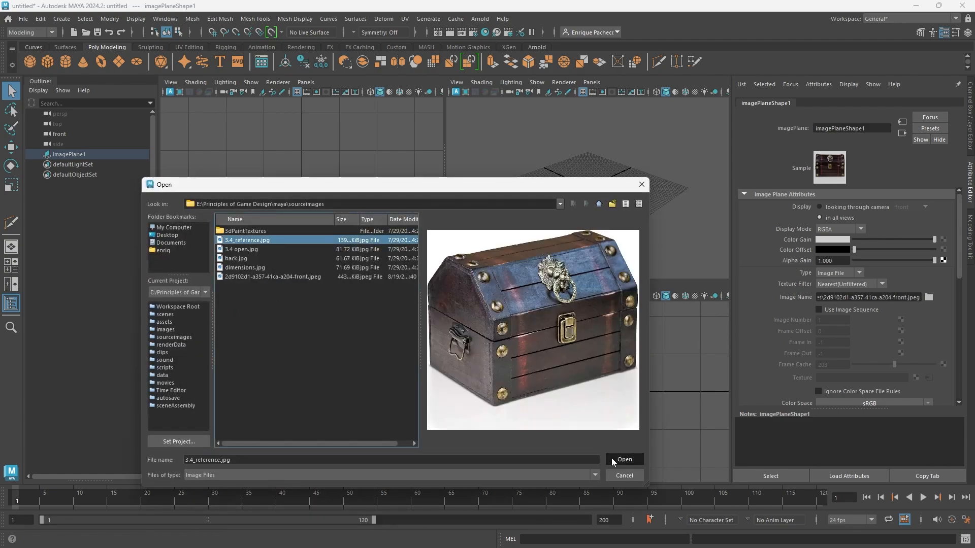
Import back.jpg as a third image plane in the front view.
{"action": "left_click", "coordinate": [171, 286]}
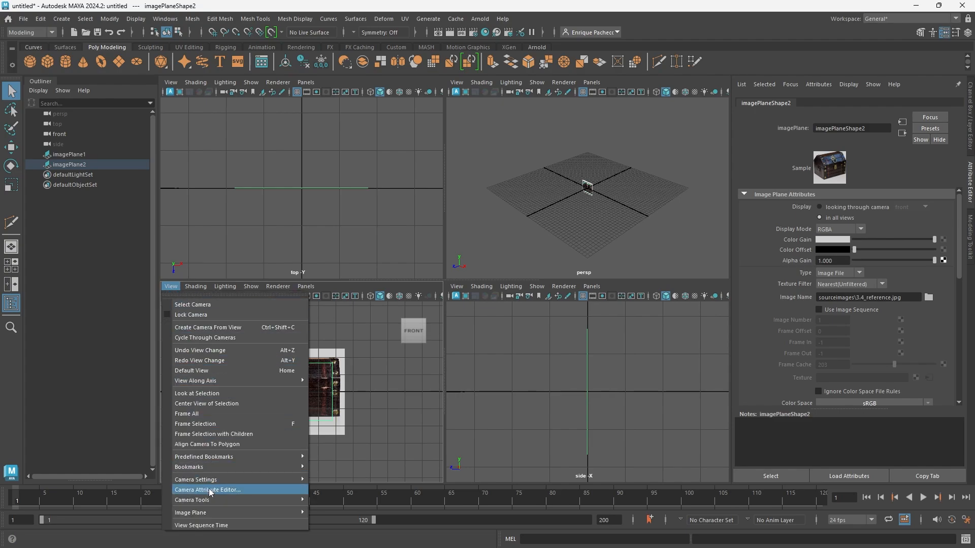
{"action": "mouse_move", "coordinate": [204, 513]}
{"action": "left_click", "coordinate": [339, 513]}
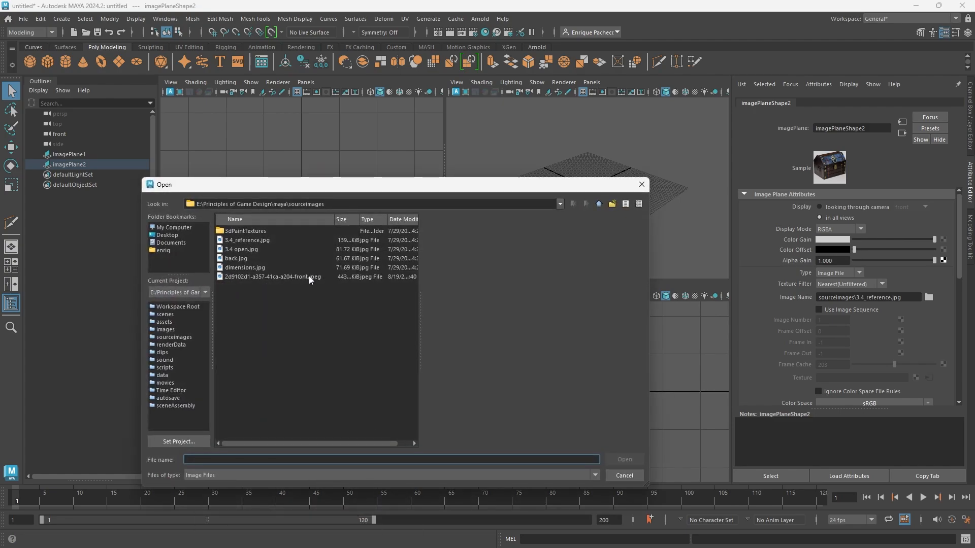
{"action": "left_click", "coordinate": [247, 259]}
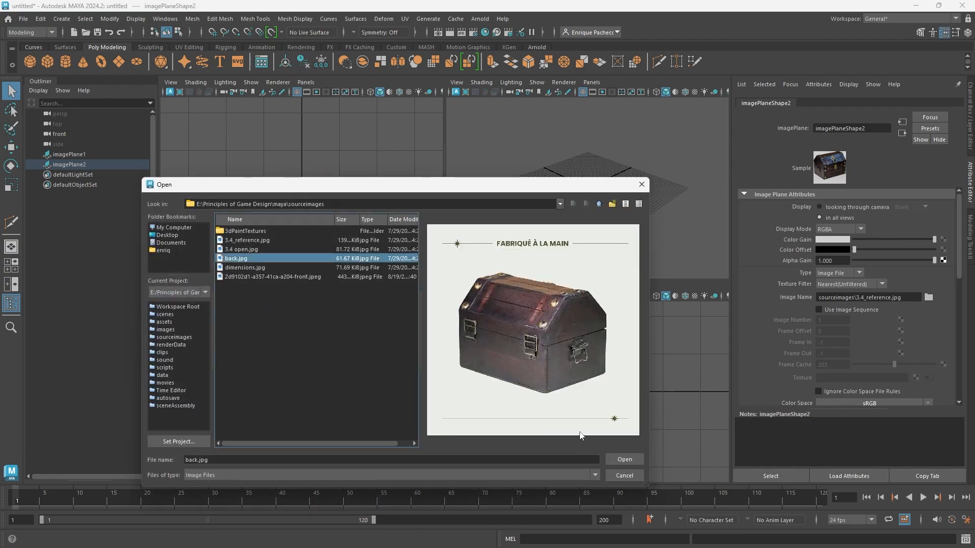
{"action": "left_click", "coordinate": [615, 458]}
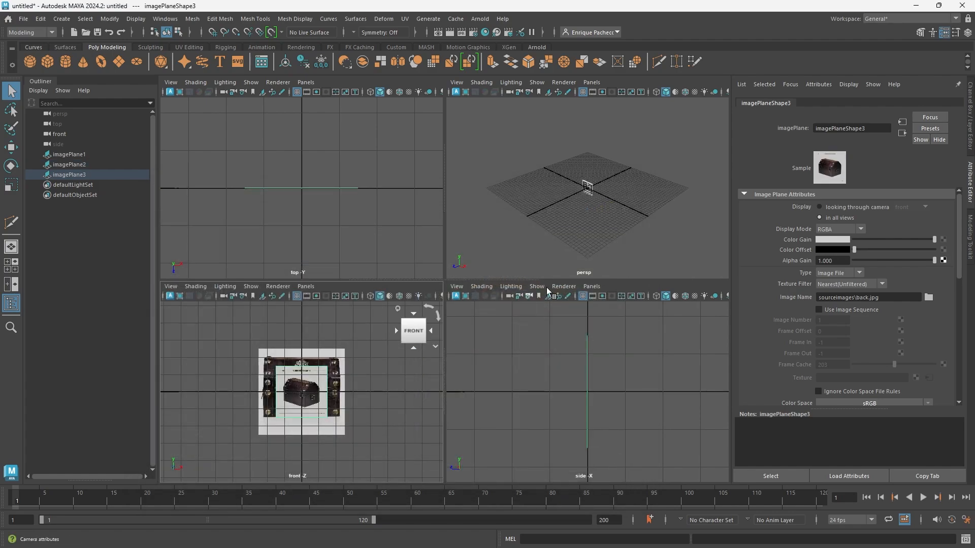
Maximize the perspective view, show the channel box, and create a polygon cube at the origin.
{"action": "key", "text": "f"}
{"action": "scroll", "coordinate": [584, 127], "scroll_direction": "down", "scroll_amount": 6}
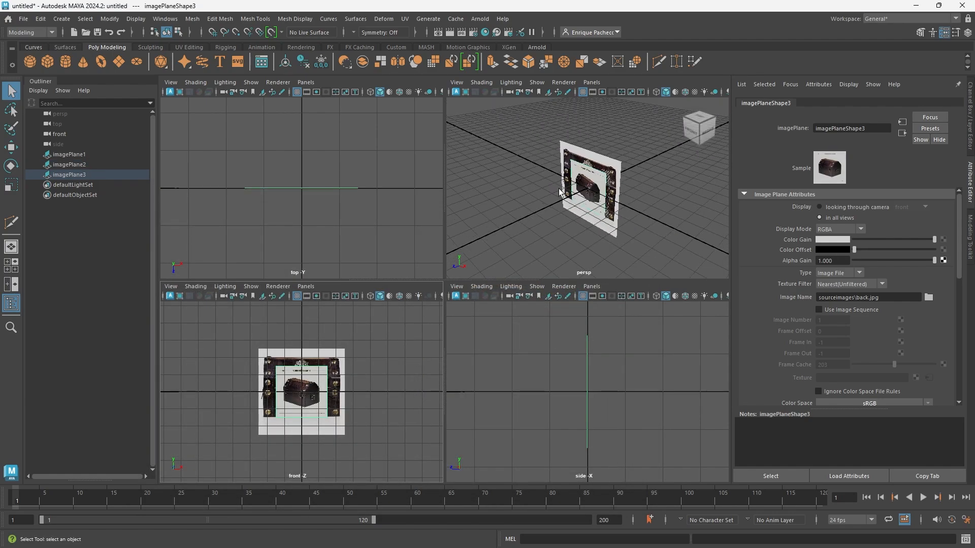
{"action": "key", "text": "w"}
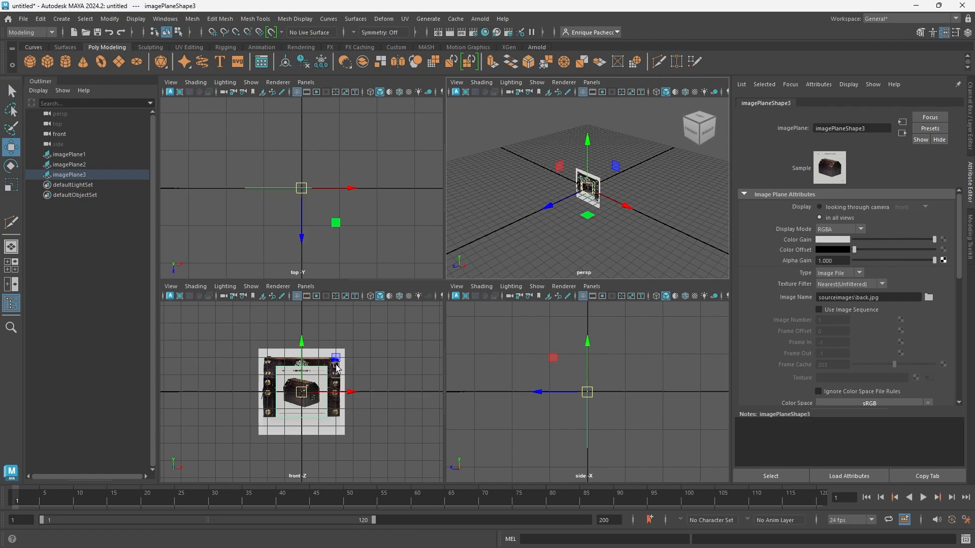
{"action": "key", "text": "space"}
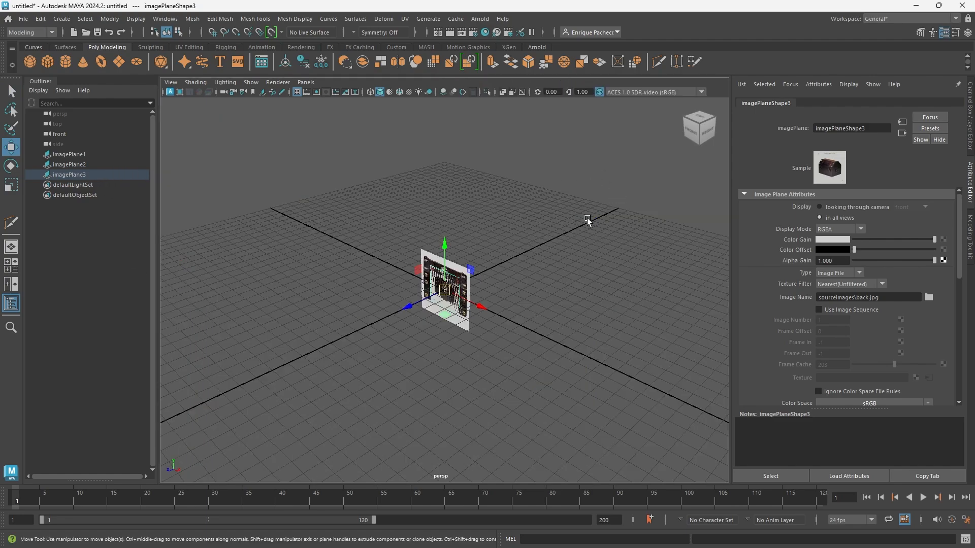
{"action": "left_click", "coordinate": [971, 106]}
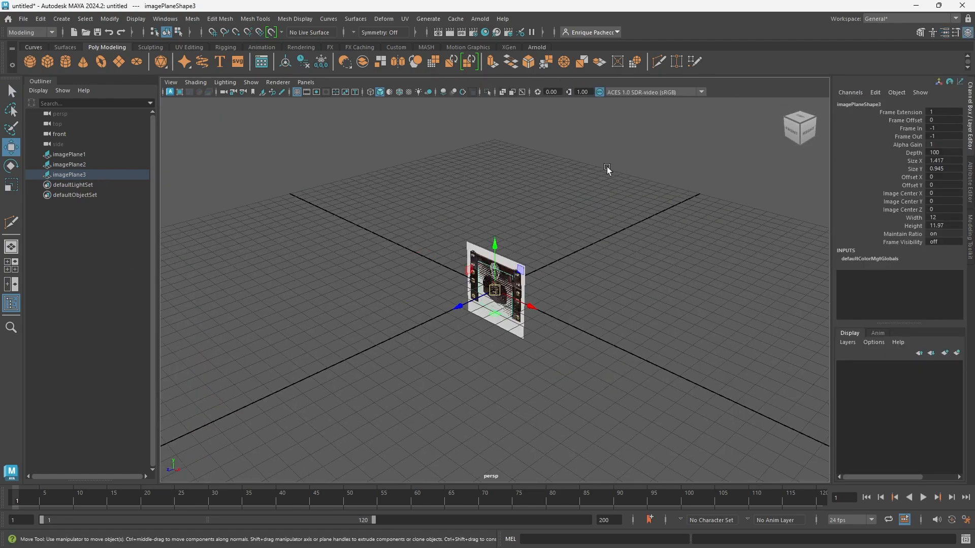
{"action": "left_click", "coordinate": [45, 66]}
{"action": "scroll", "coordinate": [485, 274], "scroll_direction": "up", "scroll_amount": 4}
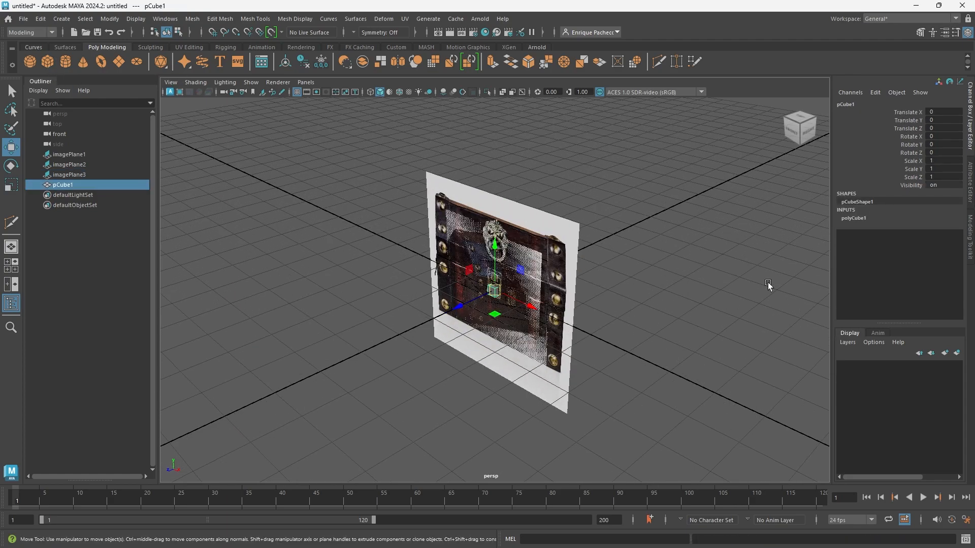
Set the cube's construction dimensions to width 22, height 16 and depth 16.
{"action": "left_click", "coordinate": [856, 219]}
{"action": "double_click", "coordinate": [949, 235]}
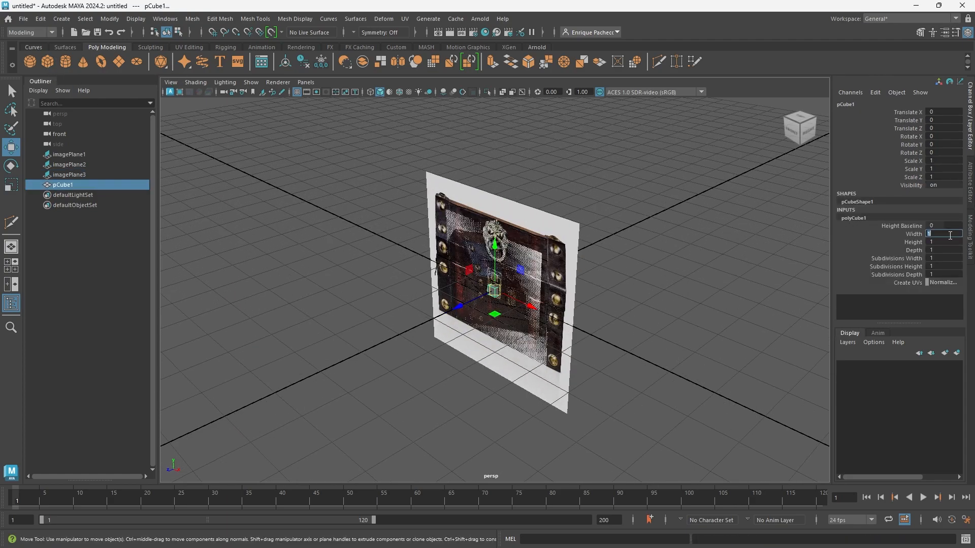
{"action": "double_click", "coordinate": [944, 242]}
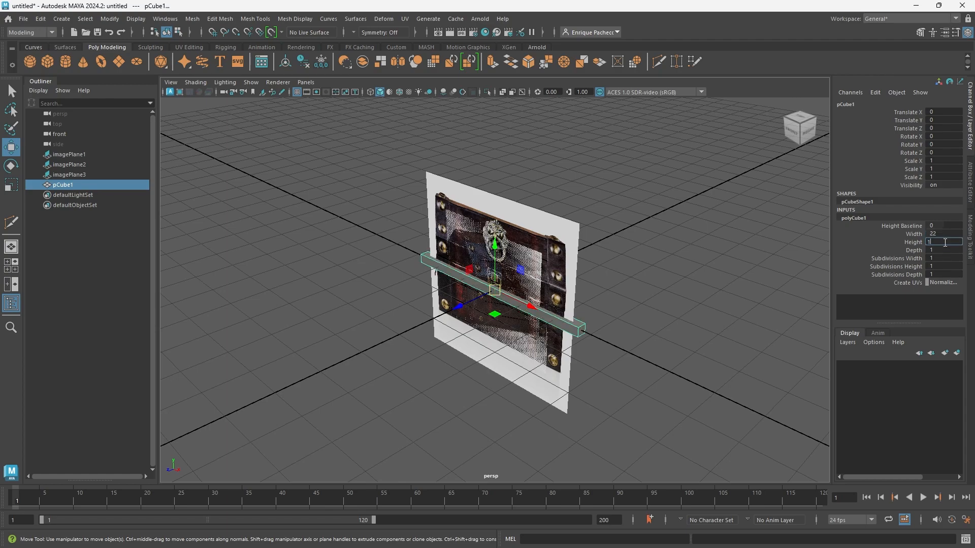
{"action": "type", "text": "16"}
{"action": "double_click", "coordinate": [943, 252]}
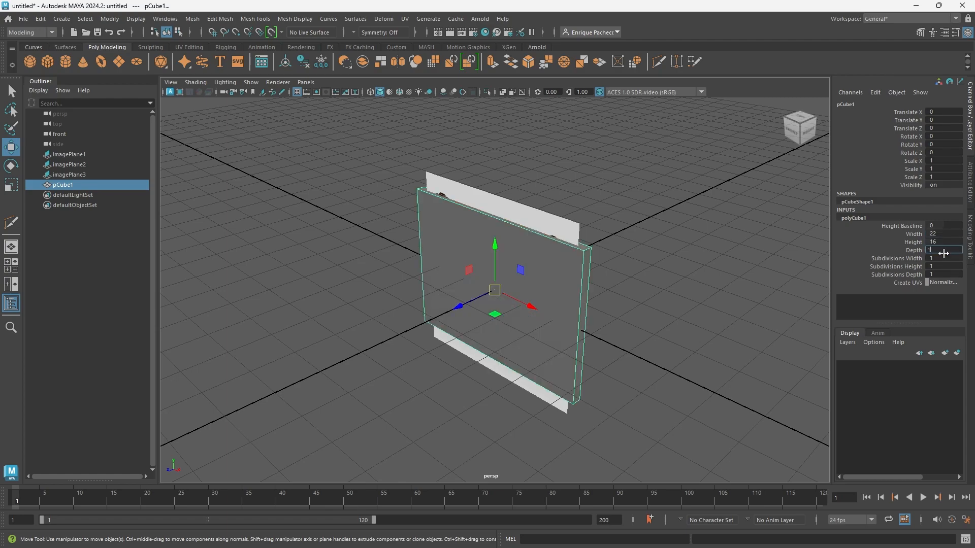
{"action": "key", "text": "Return"}
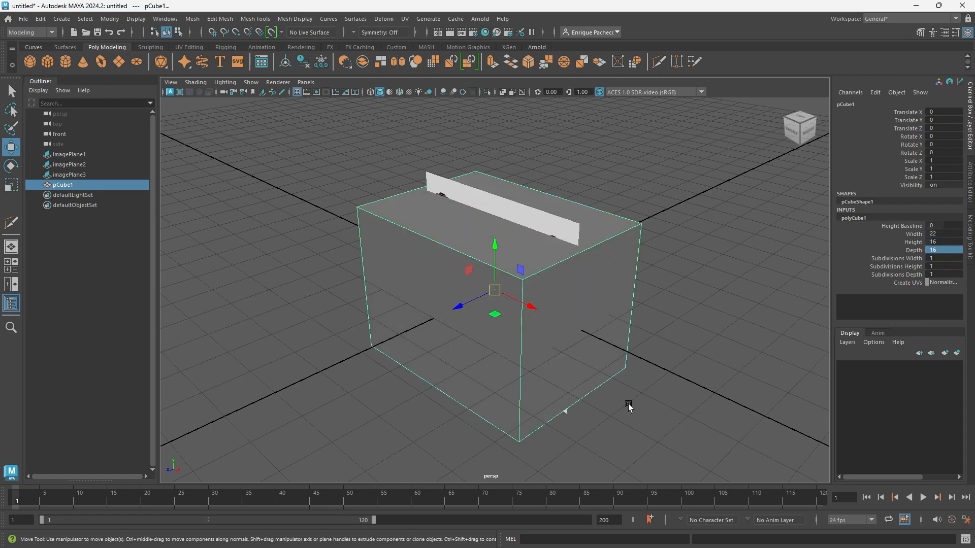
Move the cube's pivot down to its base by snapping it vertically to a bottom corner vertex.
{"action": "scroll", "coordinate": [629, 403], "scroll_direction": "down", "scroll_amount": 5}
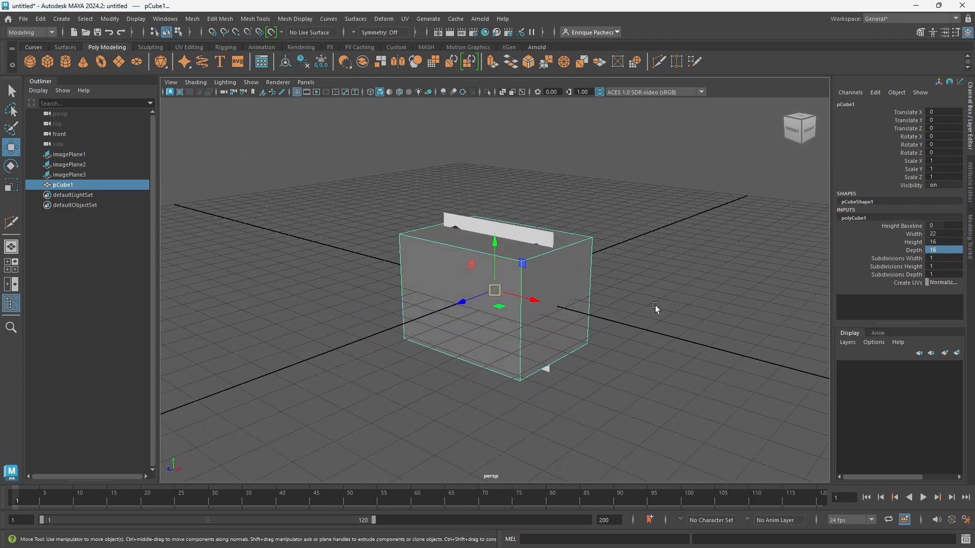
{"action": "key", "text": "d"}
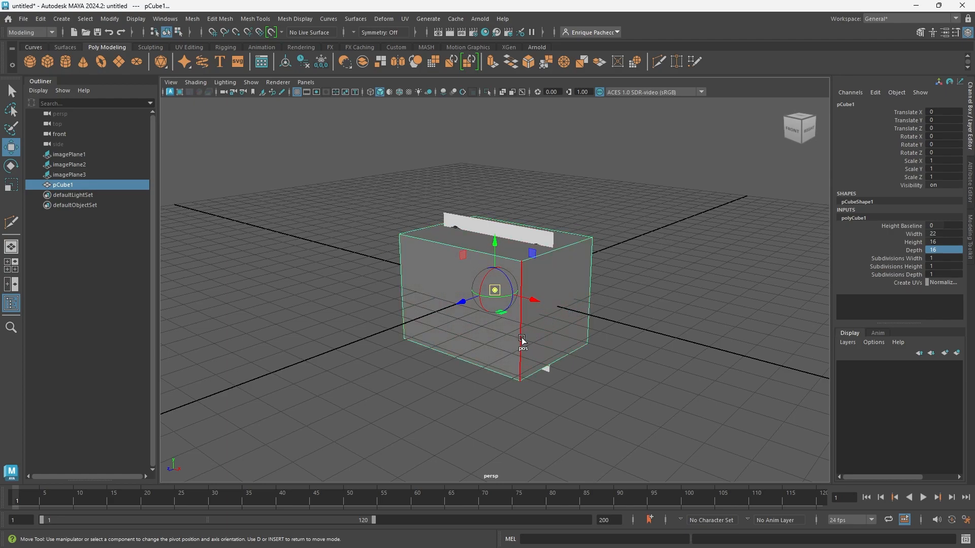
{"action": "key", "text": "v"}
{"action": "left_click_drag", "start_coordinate": [495, 245], "coordinate": [522, 378]}
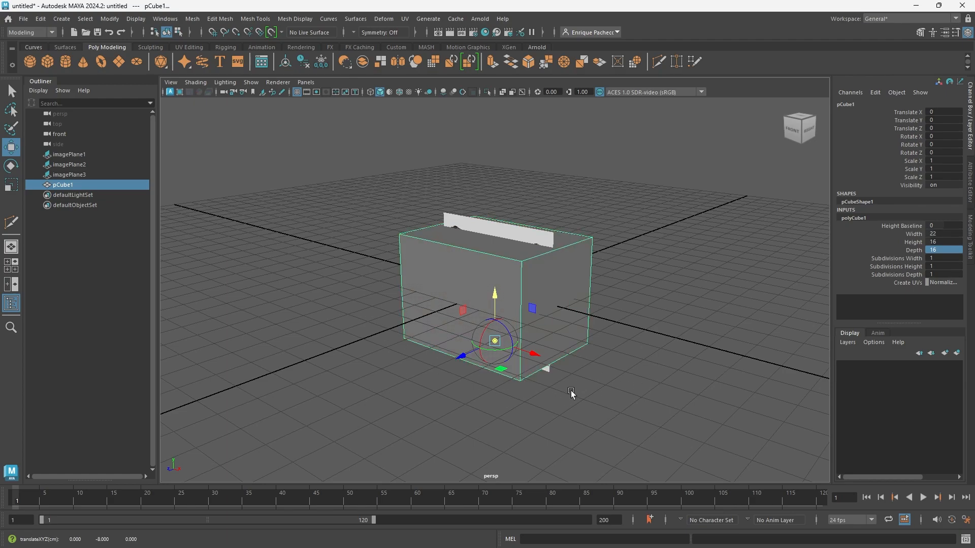
{"action": "key", "text": "Insert"}
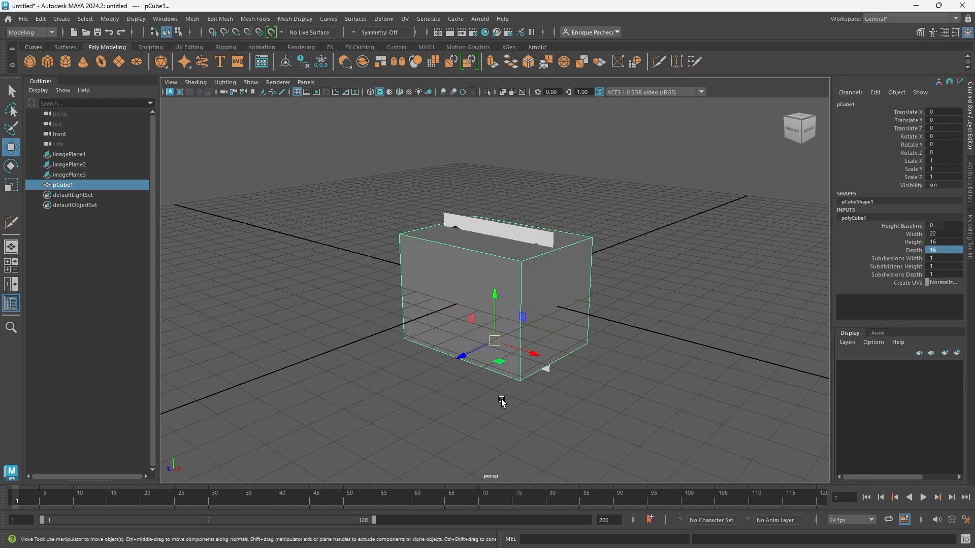
Raise the cube to Translate Y 8 with grid snapping, so its base sits on the ground grid.
{"action": "key", "text": "x"}
{"action": "left_click_drag", "start_coordinate": [495, 293], "coordinate": [516, 294]}
{"action": "left_click_drag", "start_coordinate": [590, 343], "coordinate": [518, 354], "text": "alt"}
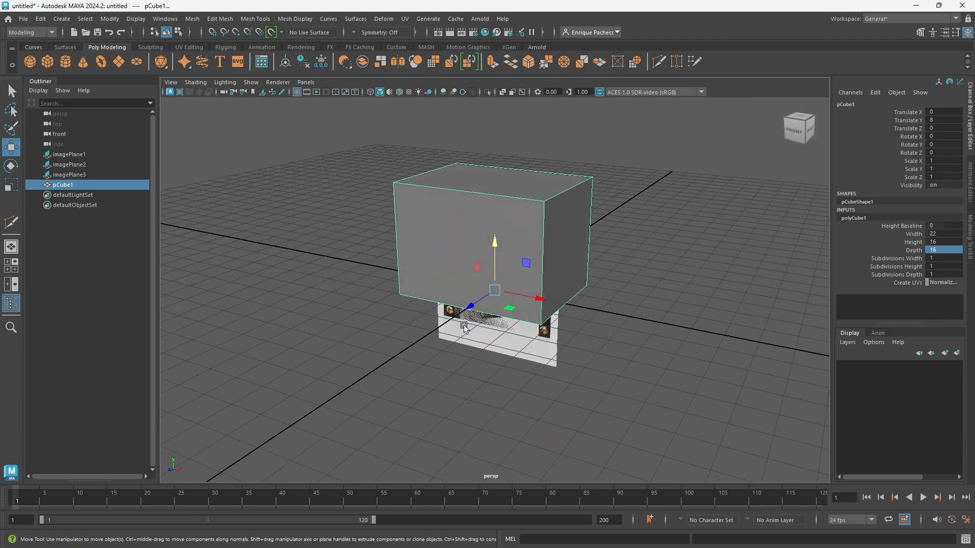
In the front view, move the back.jpg plane to about -25.7 in X and the 3.4_reference.jpg plane out along positive X.
{"action": "key", "text": "space"}
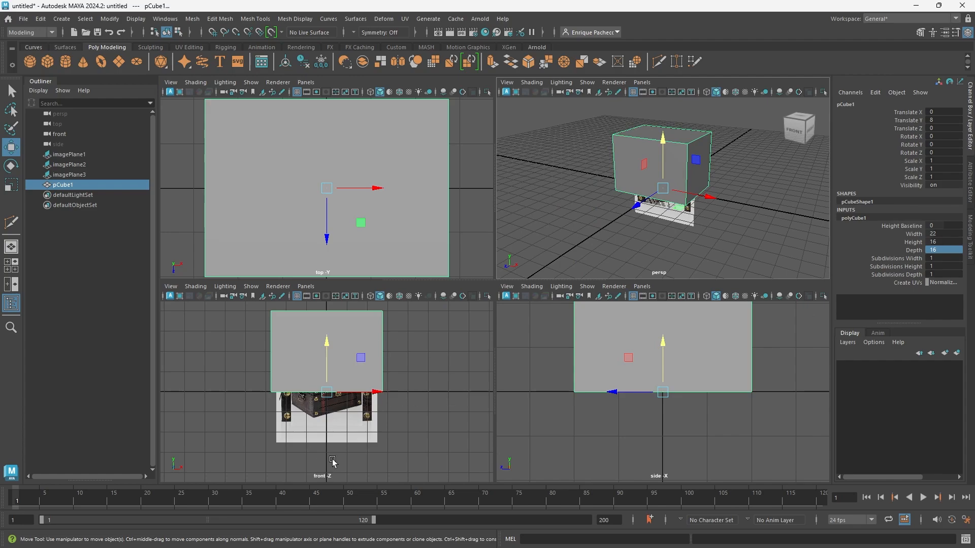
{"action": "key", "text": "space"}
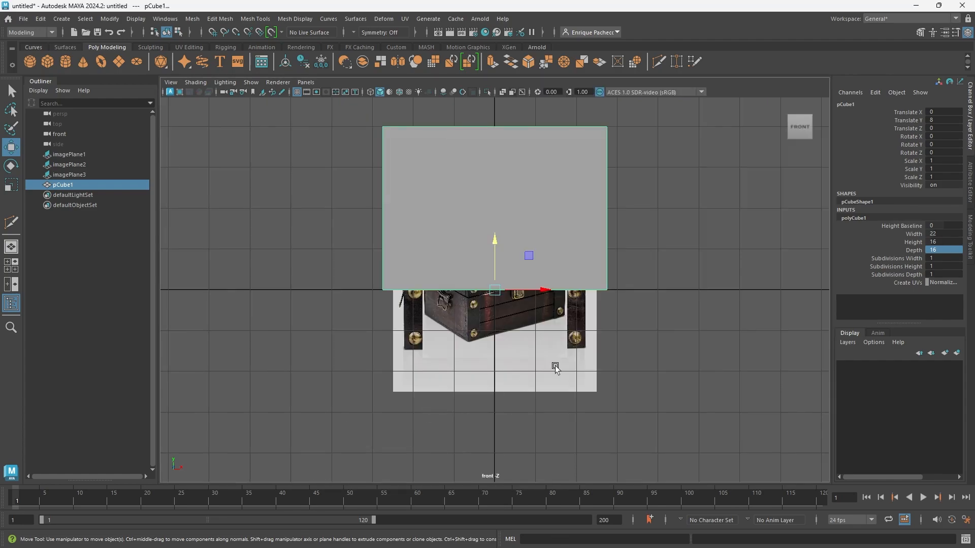
{"action": "left_click", "coordinate": [520, 332]}
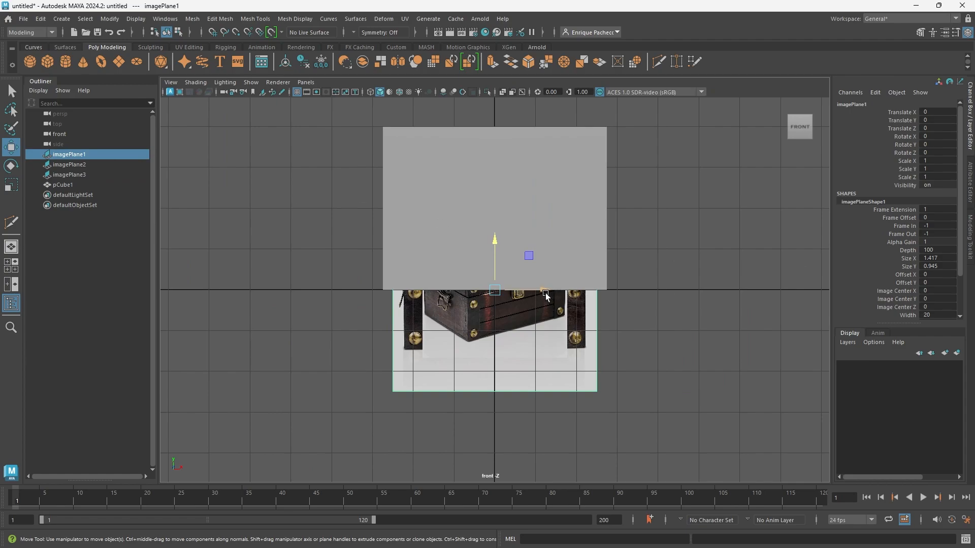
{"action": "left_click_drag", "start_coordinate": [547, 292], "coordinate": [286, 272]}
{"action": "key", "text": "ctrl+z"}
{"action": "left_click", "coordinate": [72, 174]}
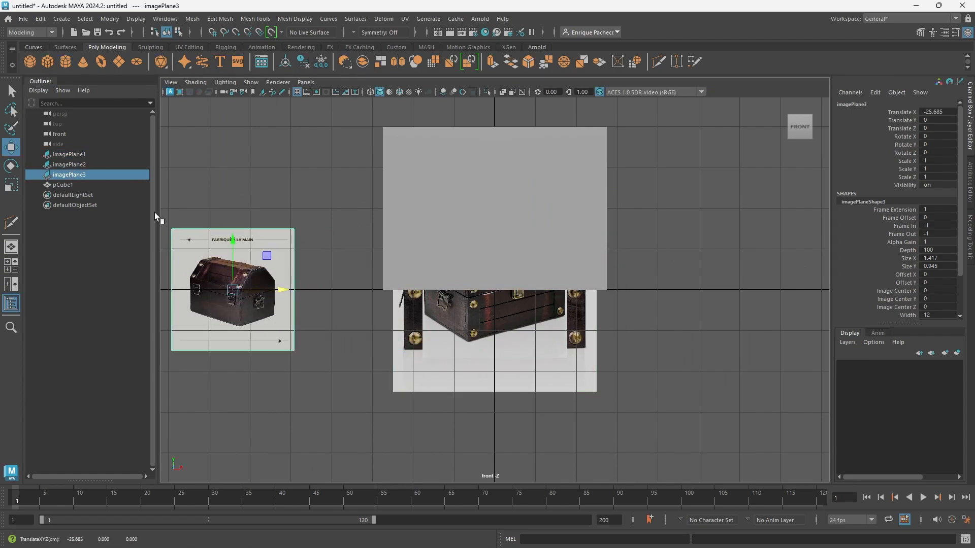
{"action": "left_click", "coordinate": [69, 165]}
{"action": "left_click_drag", "start_coordinate": [544, 292], "coordinate": [843, 293]}
In wireframe display, scale the front photo plane to about 1.172 and raise it to about 6.82 in Y to match the cube.
{"action": "left_click", "coordinate": [597, 330]}
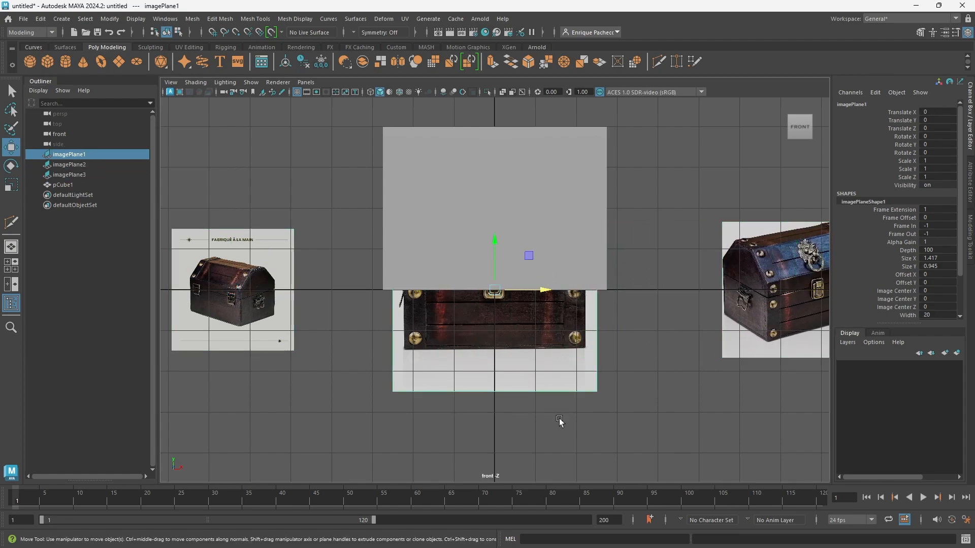
{"action": "key", "text": "4"}
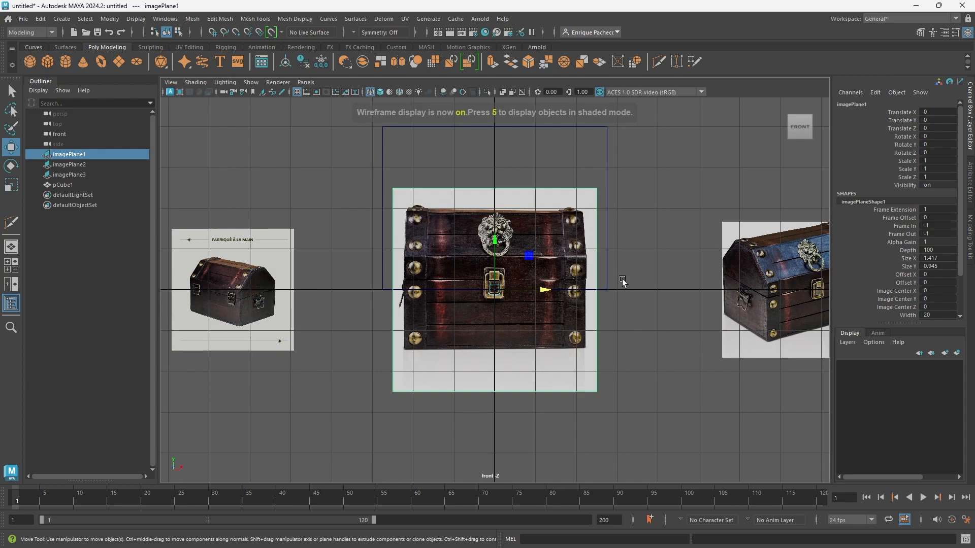
{"action": "middle_click_drag", "start_coordinate": [634, 300], "coordinate": [619, 367], "text": "alt"}
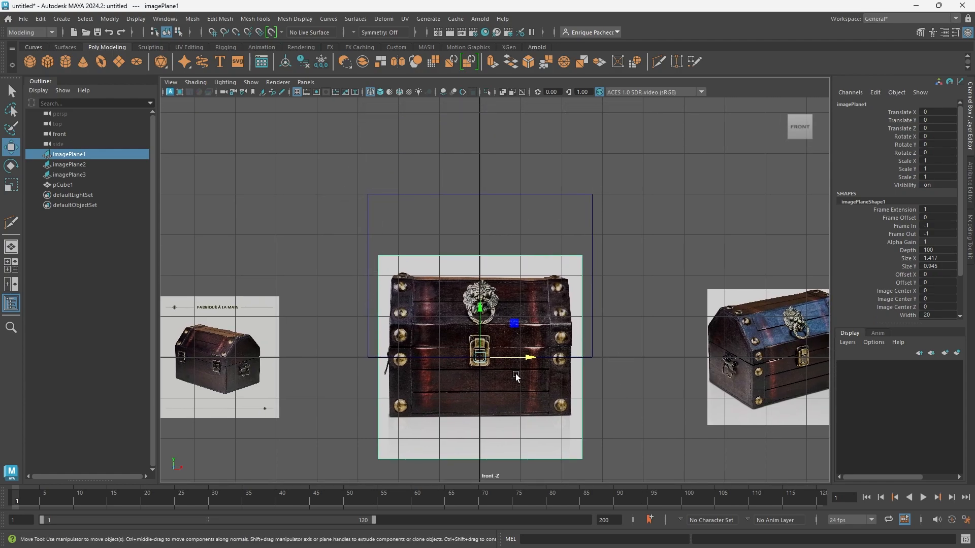
{"action": "key", "text": "r"}
{"action": "middle_click_drag", "start_coordinate": [504, 366], "coordinate": [507, 362]}
{"action": "left_click_drag", "start_coordinate": [506, 359], "coordinate": [508, 359]}
{"action": "key", "text": "w"}
{"action": "left_click_drag", "start_coordinate": [480, 309], "coordinate": [509, 240]}
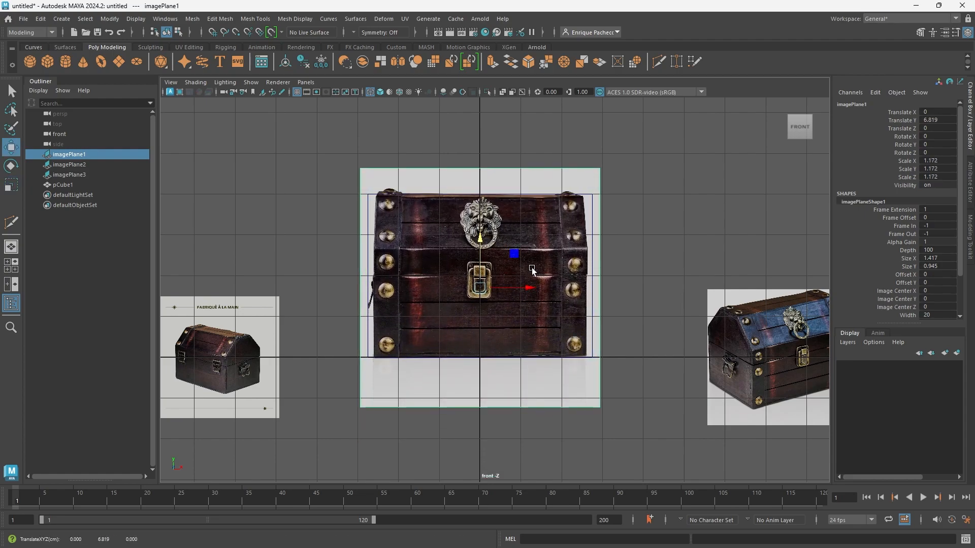
Fine-tune the front photo plane's uniform scale to about 1.177 against the cube's outline.
{"action": "scroll", "coordinate": [527, 307], "scroll_direction": "up", "scroll_amount": 2}
{"action": "scroll", "coordinate": [527, 306], "scroll_direction": "up", "scroll_amount": 1}
{"action": "key", "text": "r"}
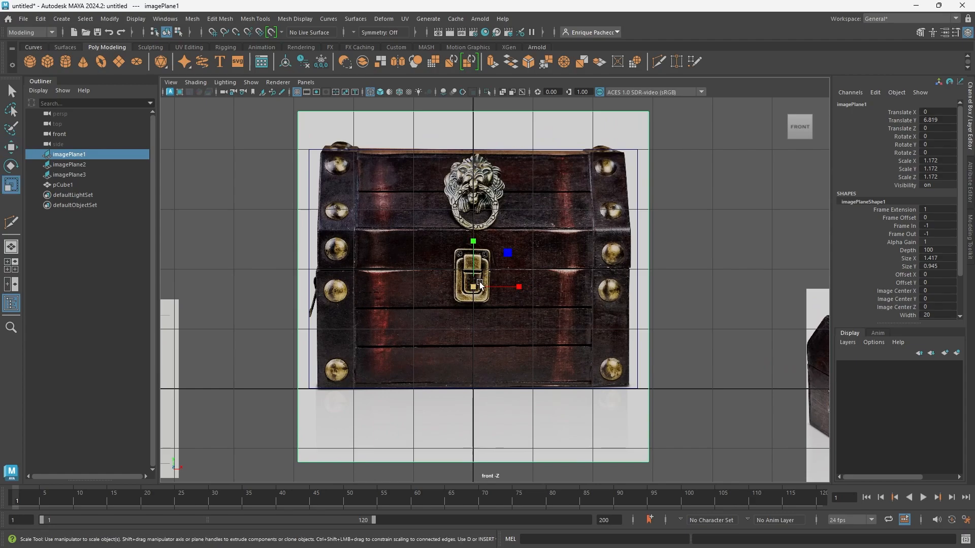
{"action": "left_click_drag", "start_coordinate": [476, 289], "coordinate": [476, 290]}
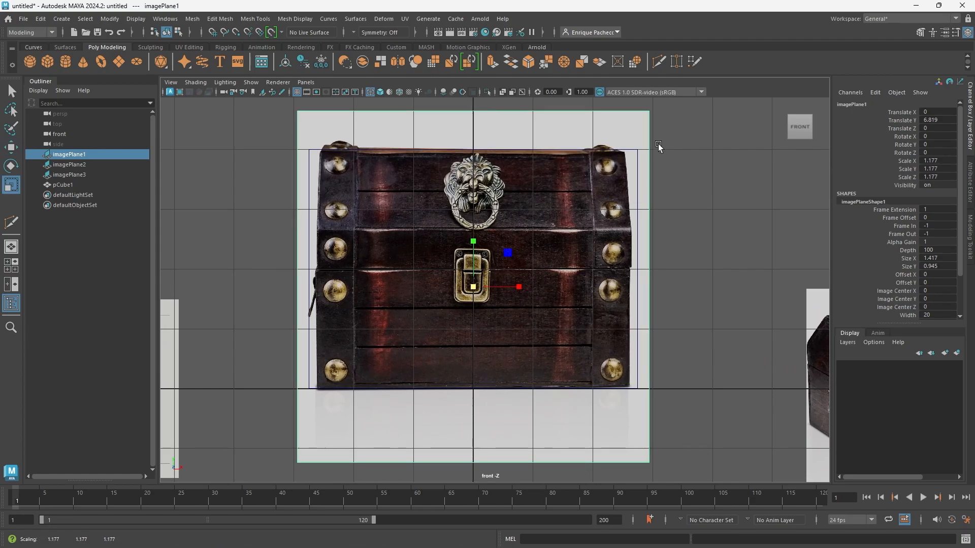
Enlarge the 3.4_reference.jpg plane uniformly and raise it beside the front photo so the chests roughly match in size.
{"action": "scroll", "coordinate": [584, 402], "scroll_direction": "down", "scroll_amount": 2}
{"action": "scroll", "coordinate": [586, 403], "scroll_direction": "down", "scroll_amount": 1}
{"action": "key", "text": "w"}
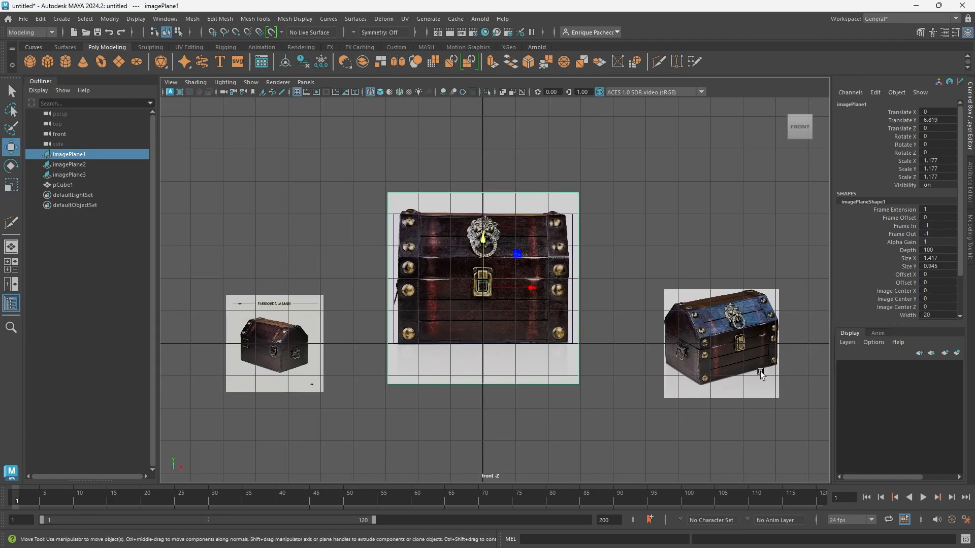
{"action": "left_click", "coordinate": [738, 342]}
{"action": "key", "text": "r"}
{"action": "left_click_drag", "start_coordinate": [727, 340], "coordinate": [724, 271]}
{"action": "key", "text": "w"}
Scale the back.jpg plane to about 2.742 and move it to about -31.8 in X and 10.7 in Y.
{"action": "left_click", "coordinate": [311, 326]}
{"action": "key", "text": "r"}
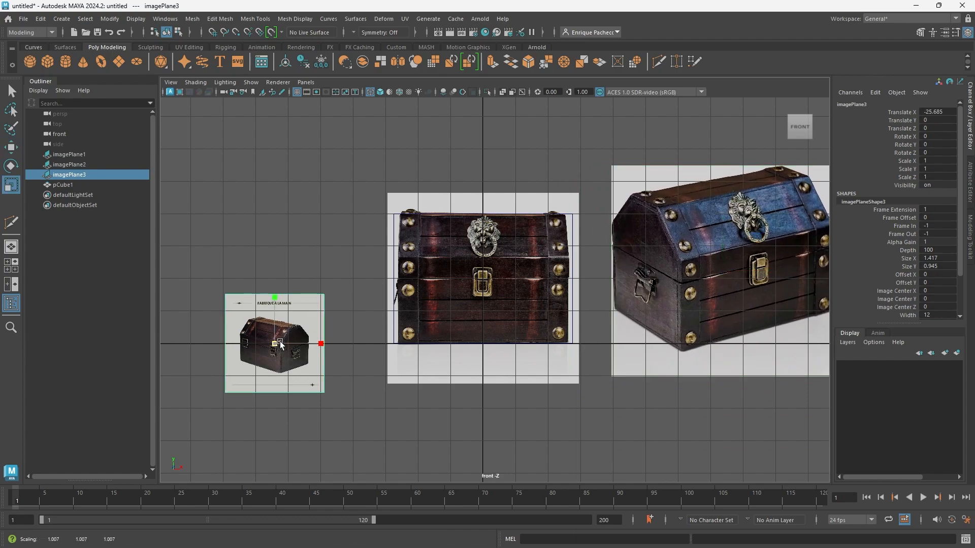
{"action": "left_click_drag", "start_coordinate": [275, 344], "coordinate": [298, 259]}
{"action": "key", "text": "w"}
{"action": "key", "text": "r"}
{"action": "key", "text": "w"}
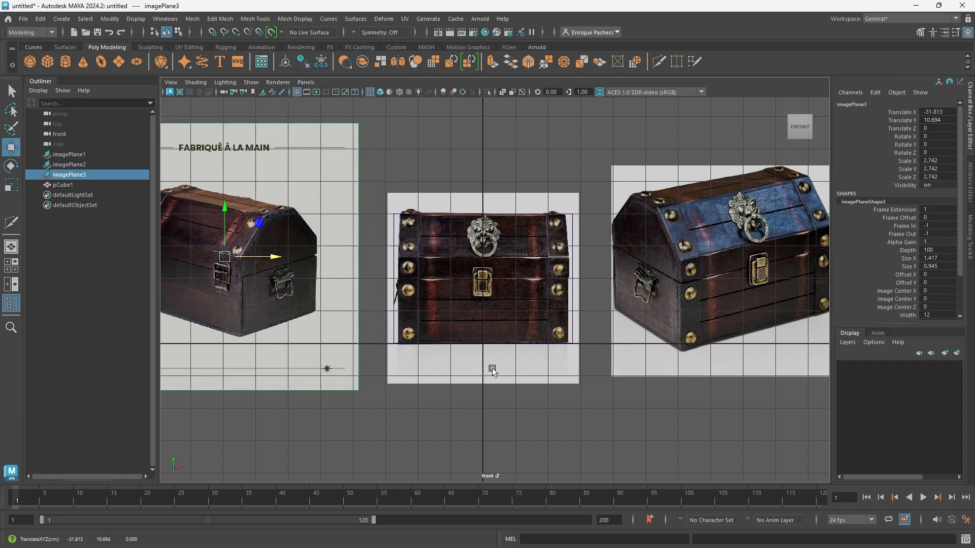
{"action": "scroll", "coordinate": [492, 368], "scroll_direction": "down", "scroll_amount": 3}
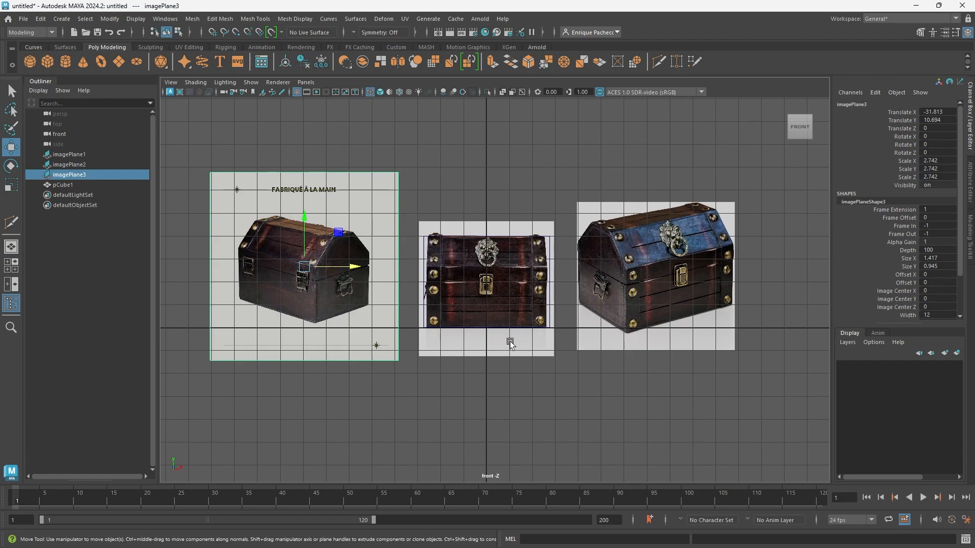
In the perspective view, move all three image planes together behind the cube to about -51 in Z.
{"action": "key", "text": "space"}
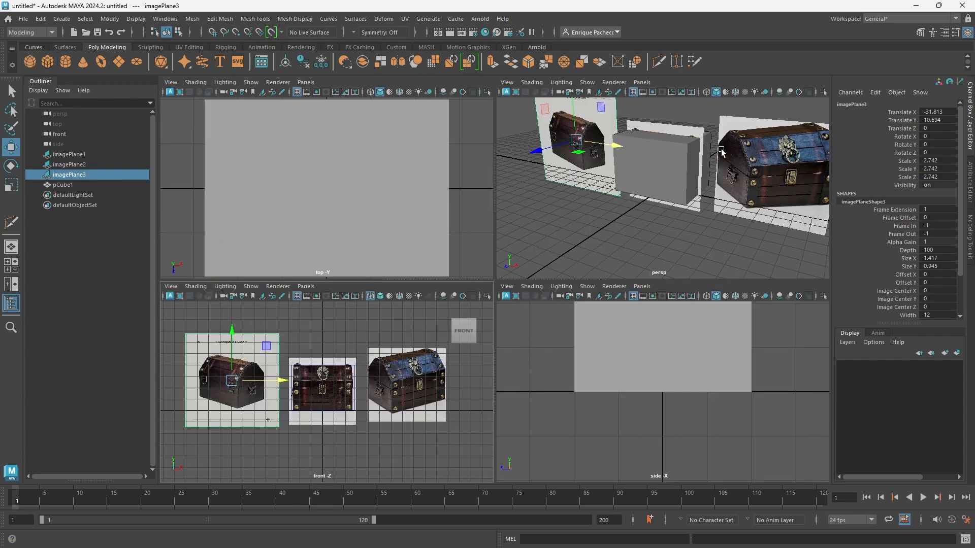
{"action": "key", "text": "space"}
{"action": "scroll", "coordinate": [640, 245], "scroll_direction": "down", "scroll_amount": 4}
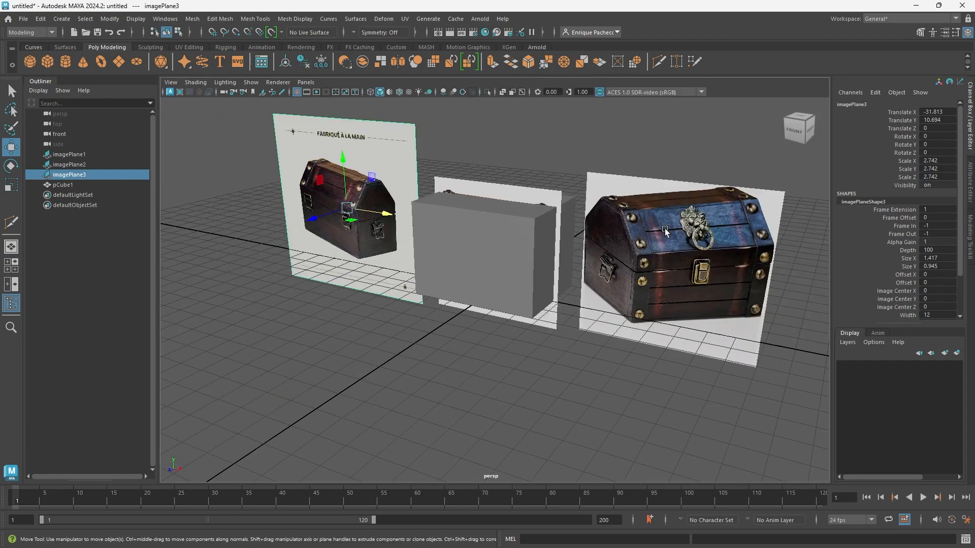
{"action": "left_click", "coordinate": [105, 155], "text": "shift"}
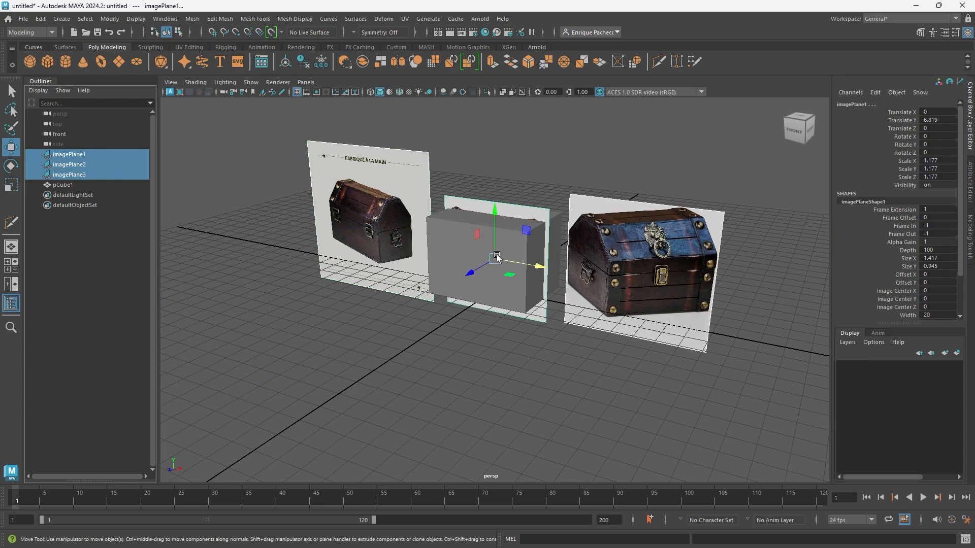
{"action": "left_click_drag", "start_coordinate": [464, 276], "coordinate": [596, 248]}
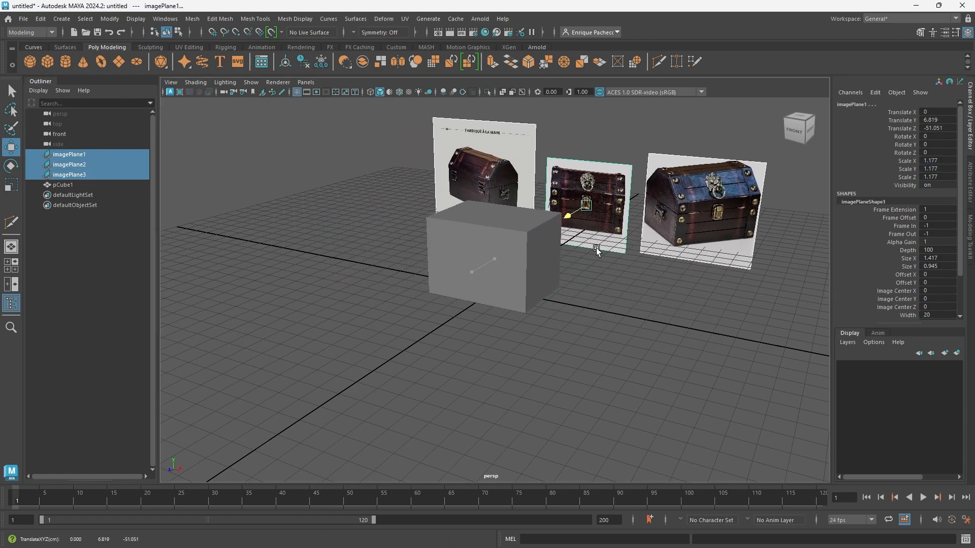
{"action": "middle_click_drag", "start_coordinate": [614, 325], "coordinate": [547, 363], "text": "alt"}
{"action": "mouse_move", "coordinate": [547, 362]}
{"action": "left_mouse_down", "text": "alt"}
{"action": "mouse_move", "coordinate": [534, 361]}
{"action": "mouse_move", "coordinate": [543, 364]}
{"action": "left_mouse_up", "text": "alt"}
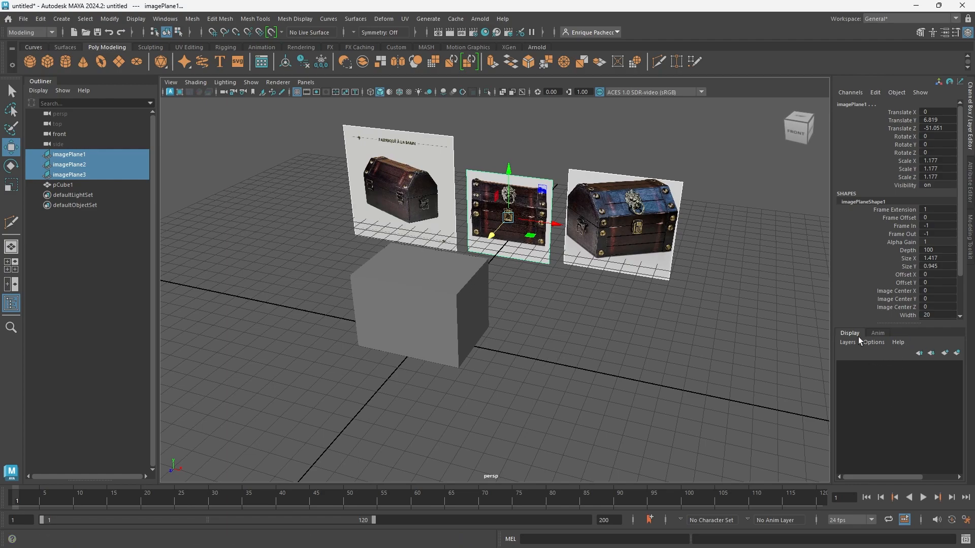
Put the blockout cube on a new display layer named Bounds and set that layer to Template.
{"action": "left_click", "coordinate": [80, 186]}
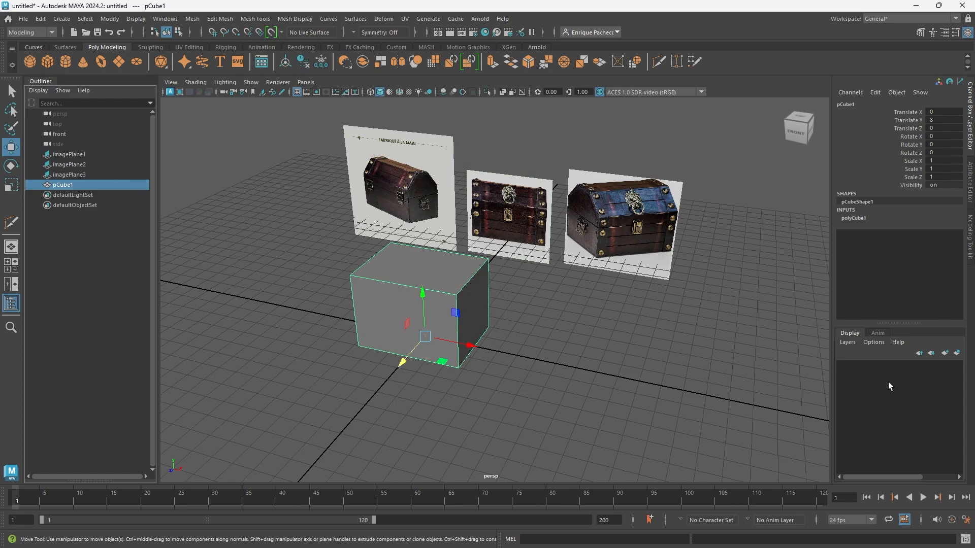
{"action": "left_click", "coordinate": [846, 343]}
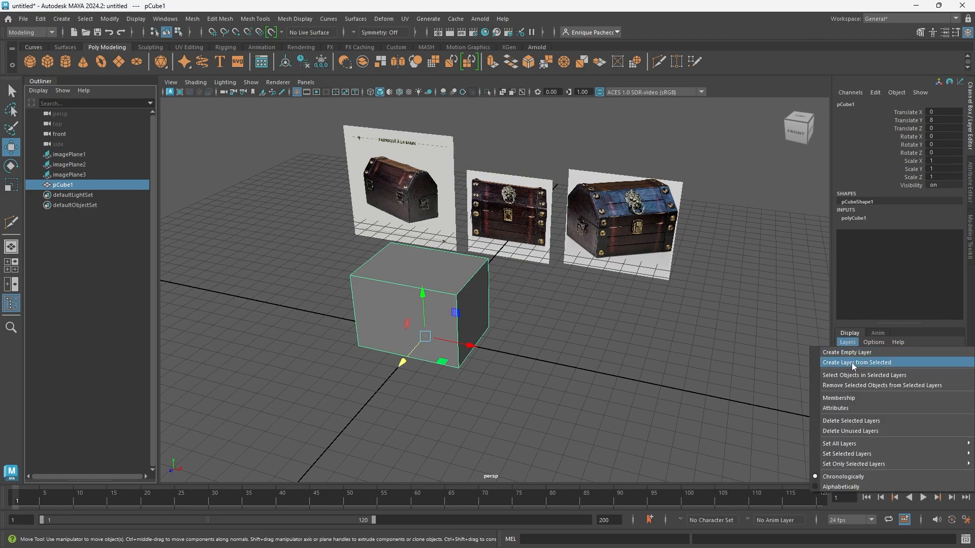
{"action": "left_click", "coordinate": [852, 363]}
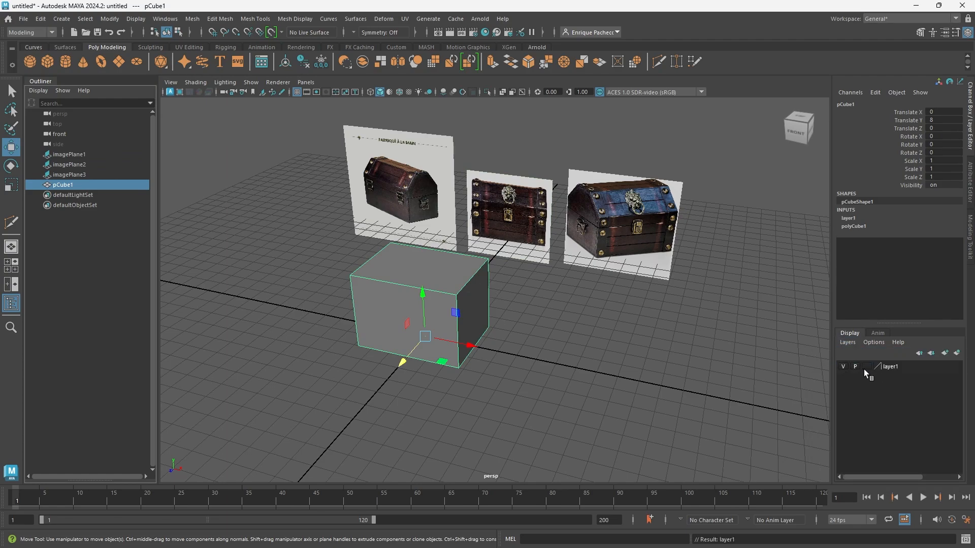
{"action": "left_click", "coordinate": [867, 367]}
{"action": "double_click", "coordinate": [890, 369]}
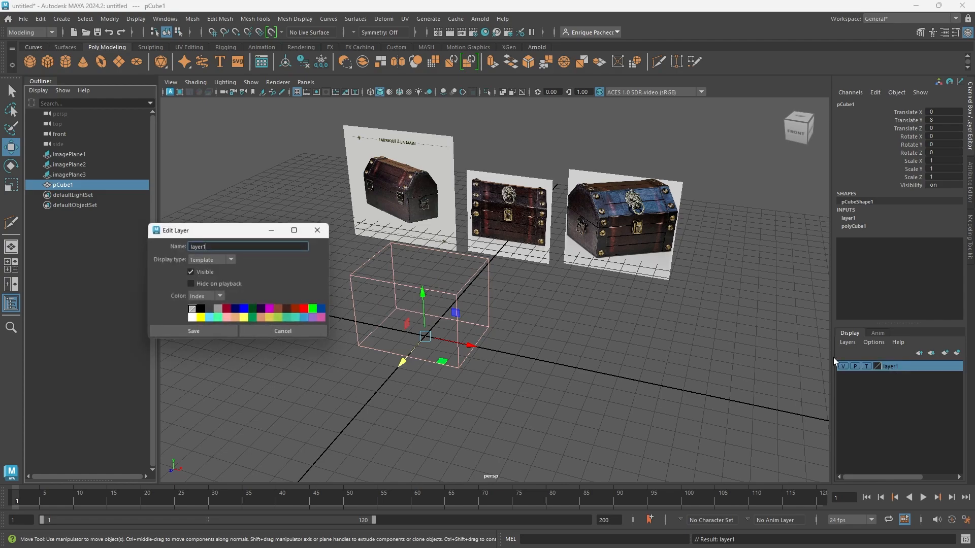
{"action": "left_click_drag", "start_coordinate": [257, 250], "coordinate": [10, 239]}
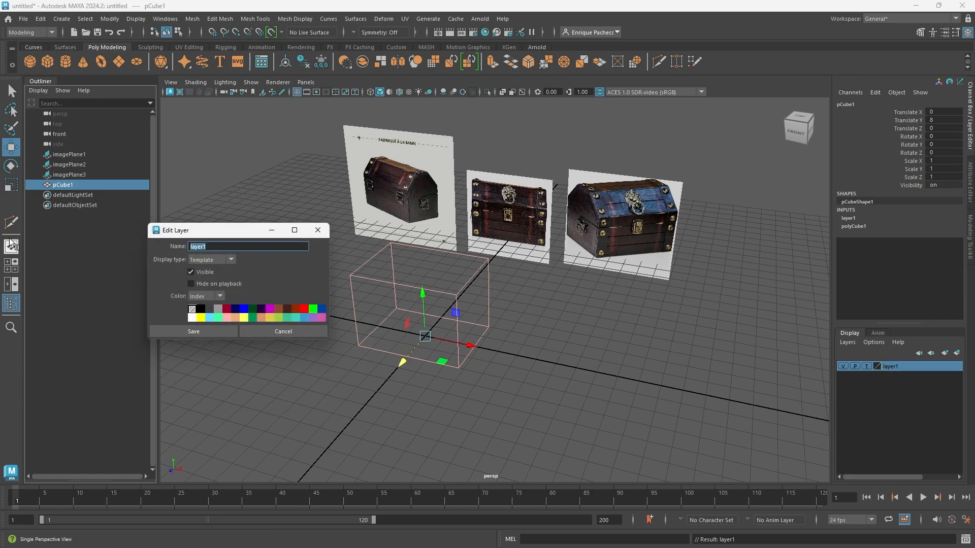
{"action": "type", "text": "Bounds"}
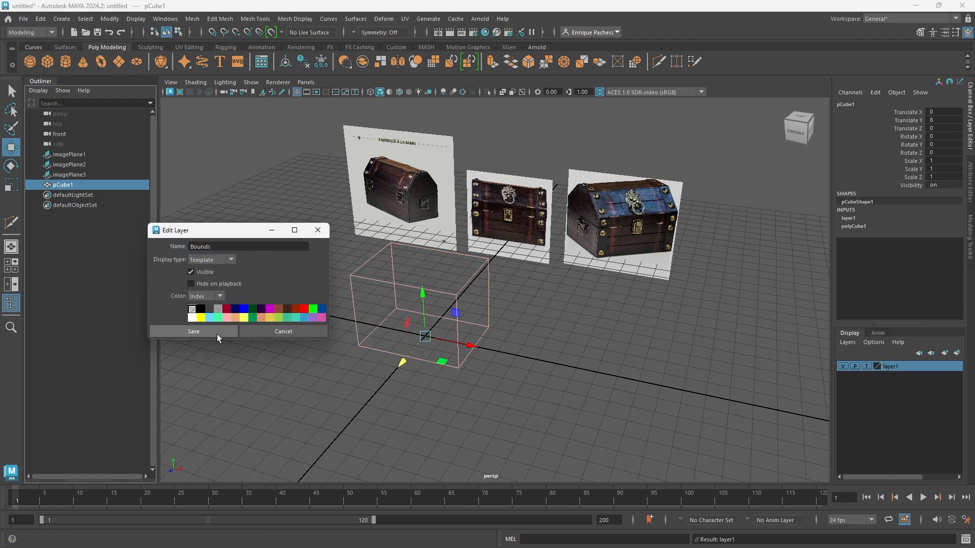
{"action": "left_click", "coordinate": [217, 333]}
Put the three image planes together on a new display layer named Reference.
{"action": "left_click_drag", "start_coordinate": [63, 176], "coordinate": [84, 153]}
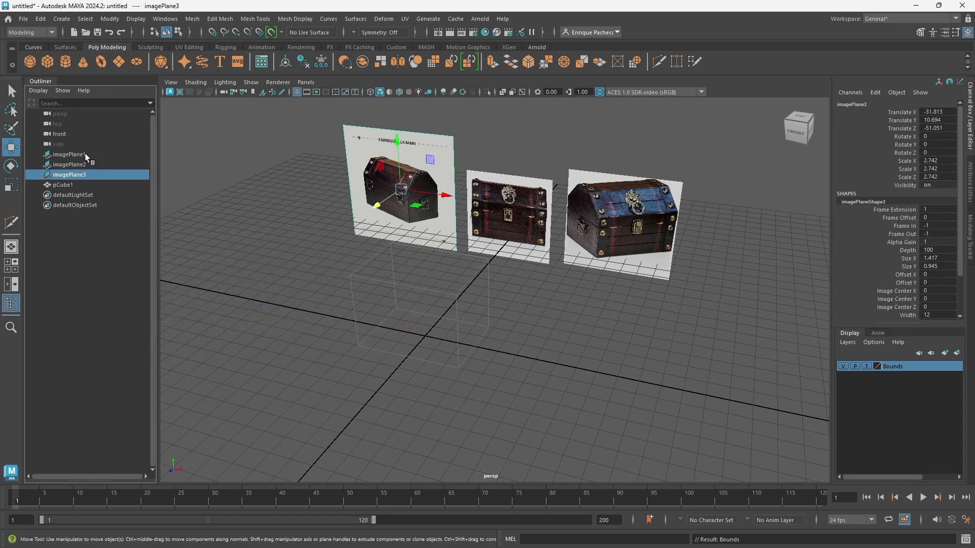
{"action": "right_click", "coordinate": [848, 345]}
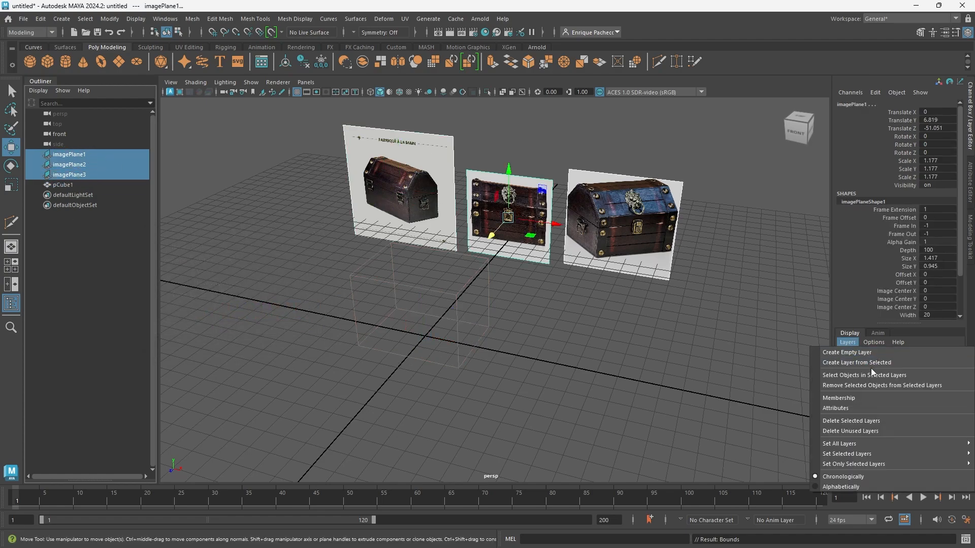
{"action": "left_click", "coordinate": [873, 361]}
{"action": "double_click", "coordinate": [895, 367]}
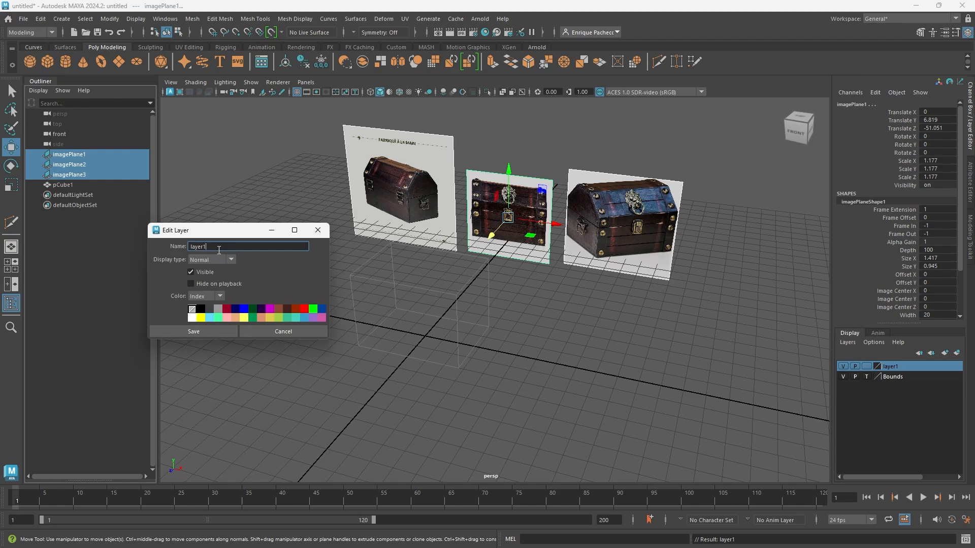
{"action": "double_click", "coordinate": [200, 247]}
{"action": "type", "text": "Reference"}
{"action": "key", "text": "Return"}
{"action": "left_click", "coordinate": [216, 331]}
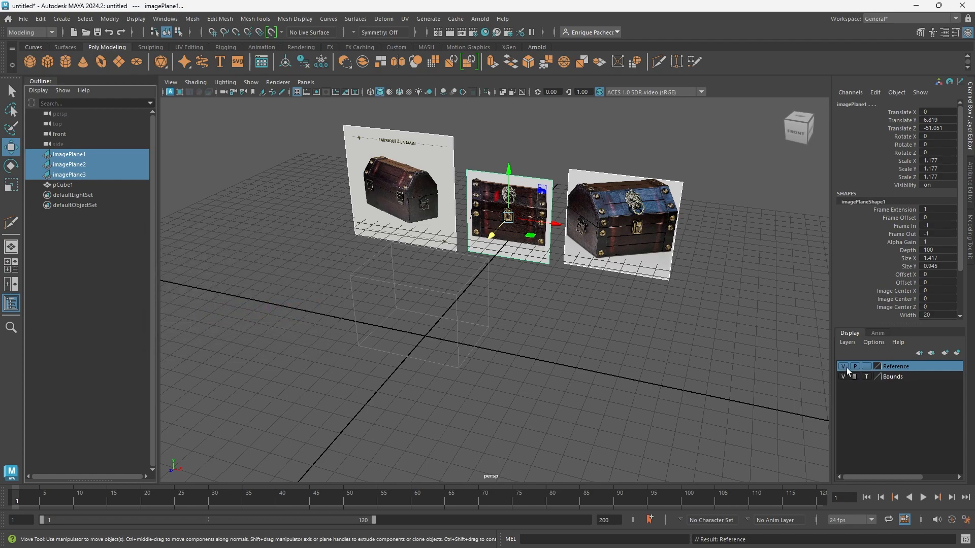
Set the Reference layer's display type to Reference and clear the selection.
{"action": "left_click", "coordinate": [869, 366]}
{"action": "left_click", "coordinate": [869, 365]}
{"action": "left_click", "coordinate": [619, 387]}
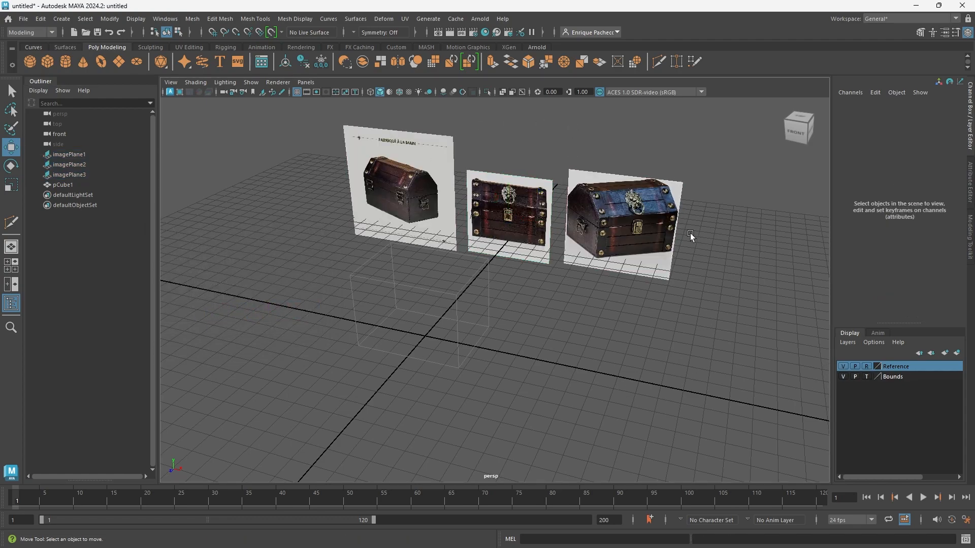
Save the scene as Chest in the project's scenes folder, as a Maya Binary file.
{"action": "middle_click_drag", "start_coordinate": [716, 214], "coordinate": [701, 247], "text": "alt"}
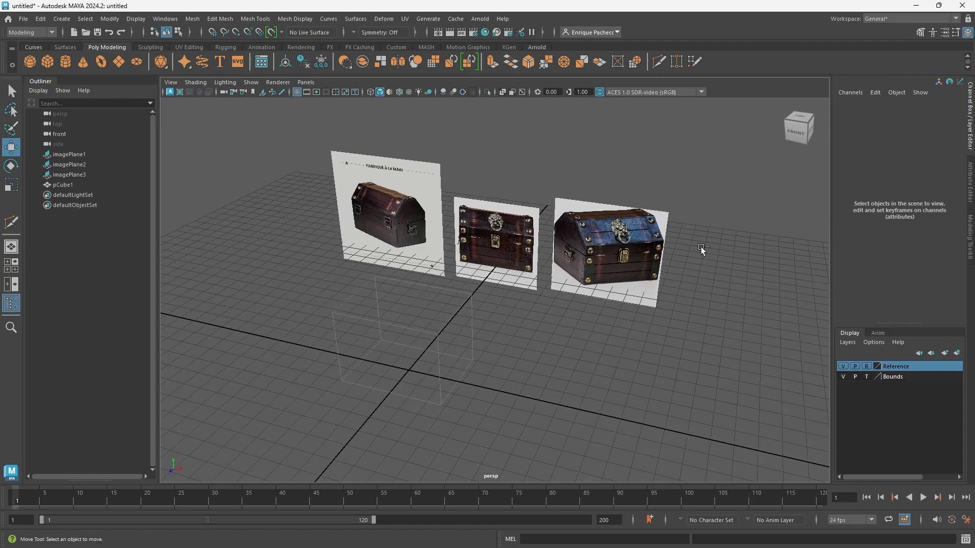
{"action": "key", "text": "ctrl+shift+s"}
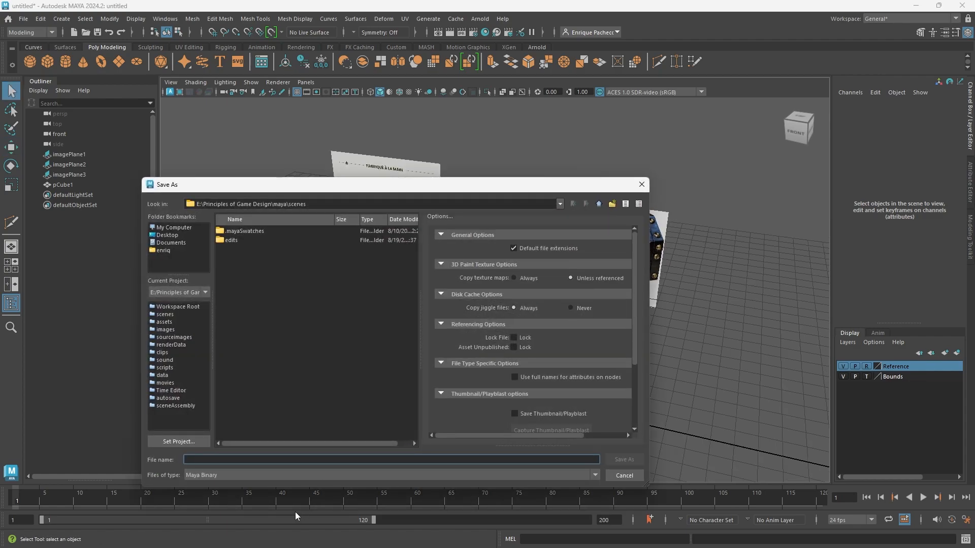
{"action": "type", "text": "Chest"}
{"action": "key", "text": "Return"}
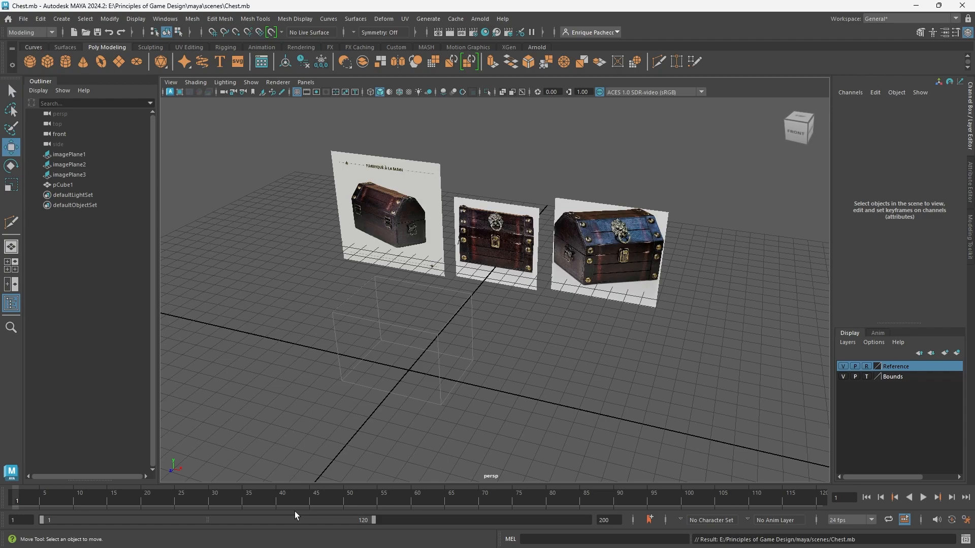
{"action": "right_click_drag", "start_coordinate": [505, 303], "coordinate": [620, 272], "text": "alt"}
{"action": "middle_click_drag", "start_coordinate": [546, 294], "coordinate": [685, 203], "text": "alt"}
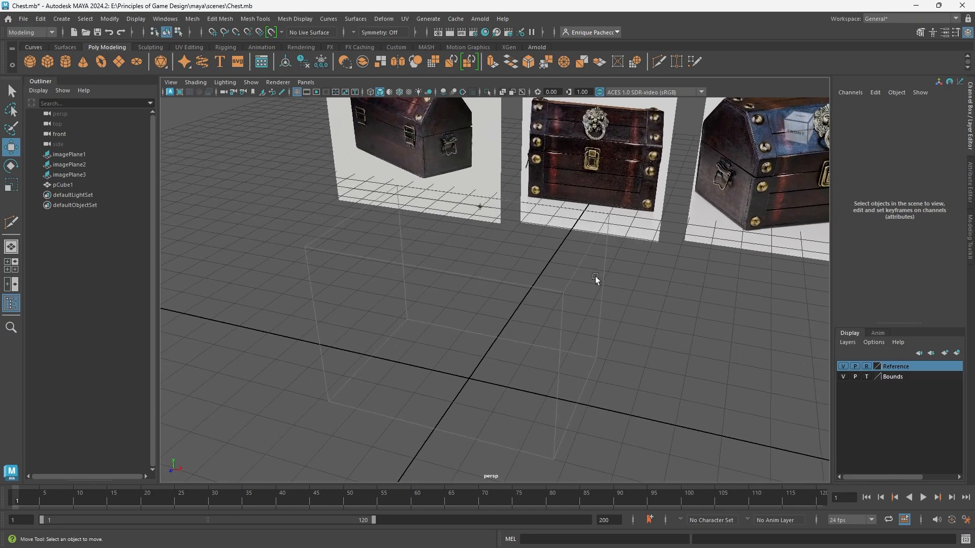
{"action": "middle_click_drag", "start_coordinate": [595, 277], "coordinate": [441, 432], "text": "alt"}
{"action": "right_click_drag", "start_coordinate": [365, 278], "coordinate": [348, 223], "text": "alt"}
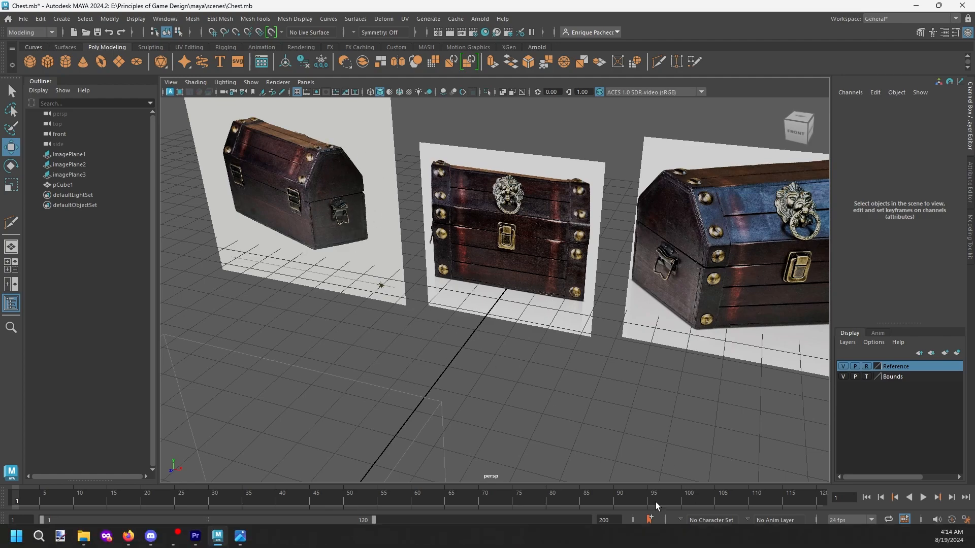
{"action": "right_click_drag", "start_coordinate": [532, 431], "coordinate": [403, 373], "text": "alt"}
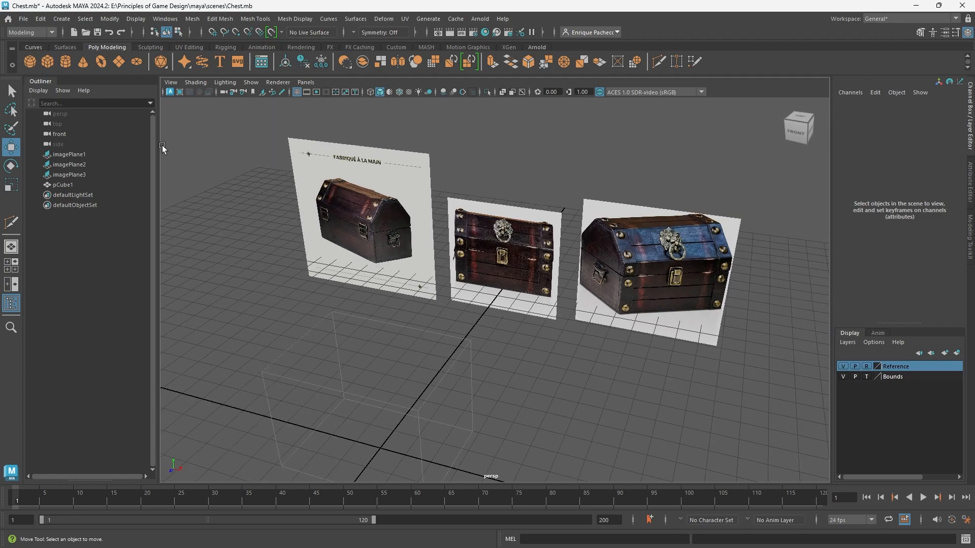
Create a polygon cylinder at the origin and rotate it to -90 degrees in Z so it lies on its side.
{"action": "left_click", "coordinate": [66, 63]}
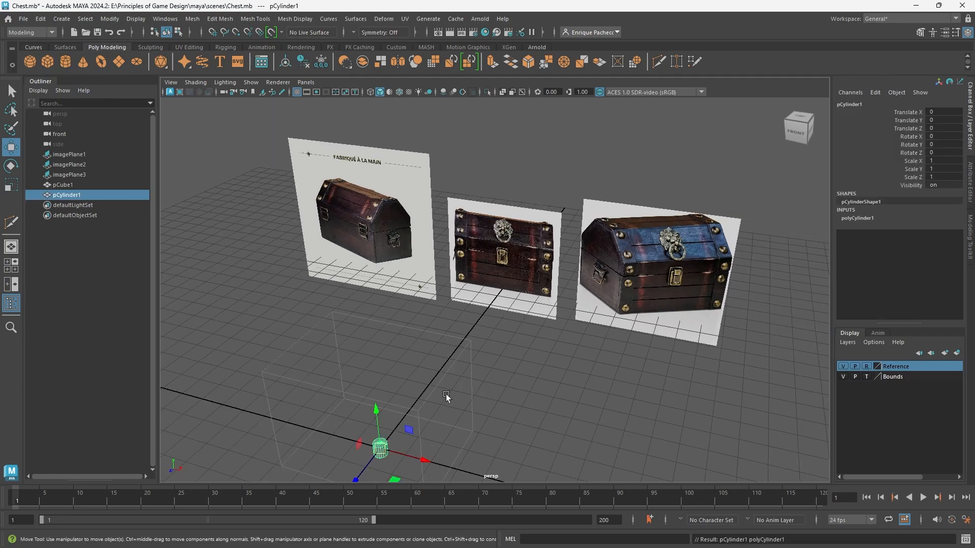
{"action": "scroll", "coordinate": [456, 453], "scroll_direction": "down", "scroll_amount": 4}
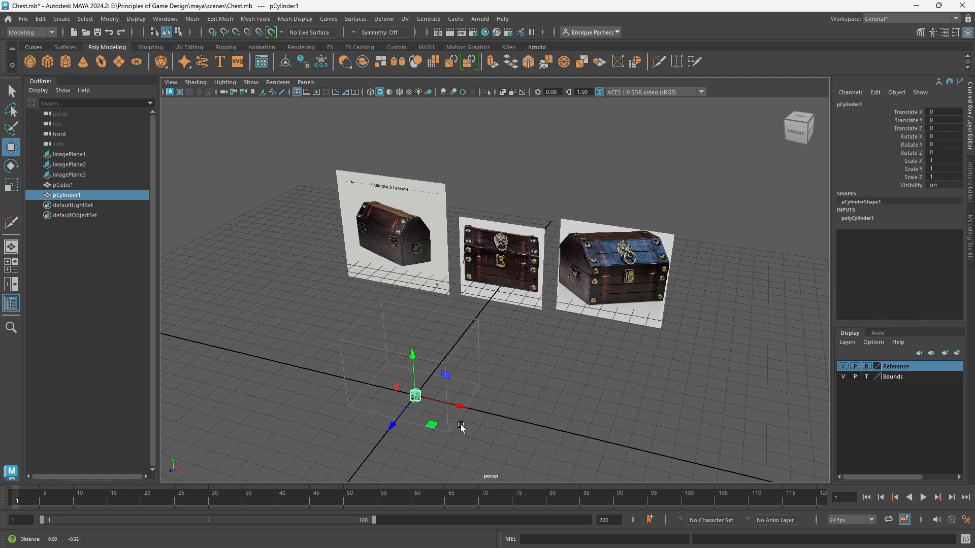
{"action": "middle_click_drag", "start_coordinate": [461, 426], "coordinate": [484, 370], "text": "alt"}
{"action": "scroll", "coordinate": [483, 371], "scroll_direction": "up", "scroll_amount": 6}
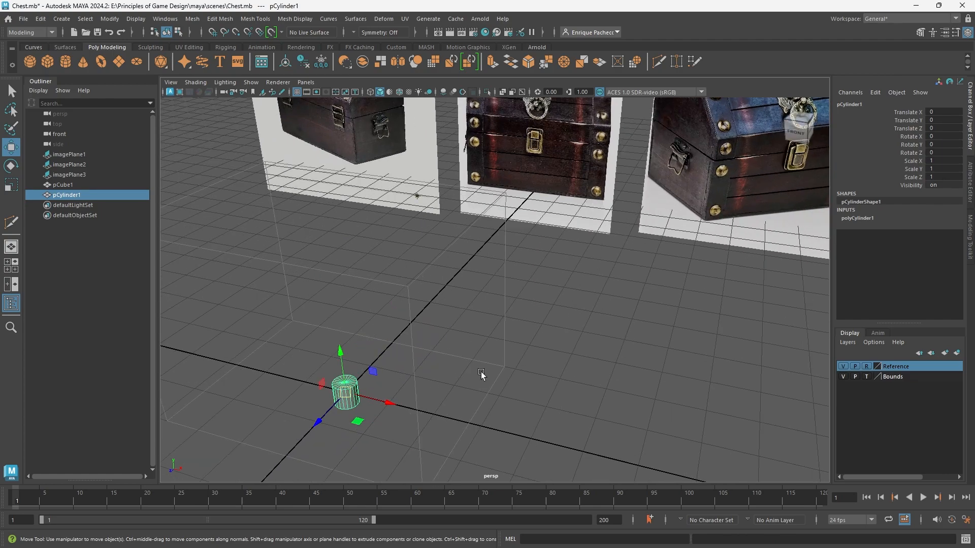
{"action": "key", "text": "e"}
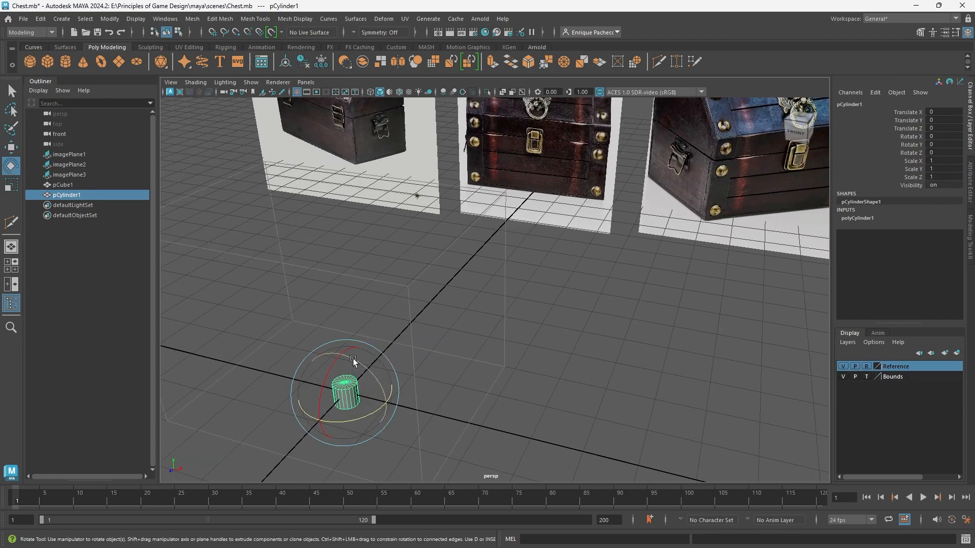
{"action": "left_click_drag", "start_coordinate": [353, 359], "coordinate": [397, 402]}
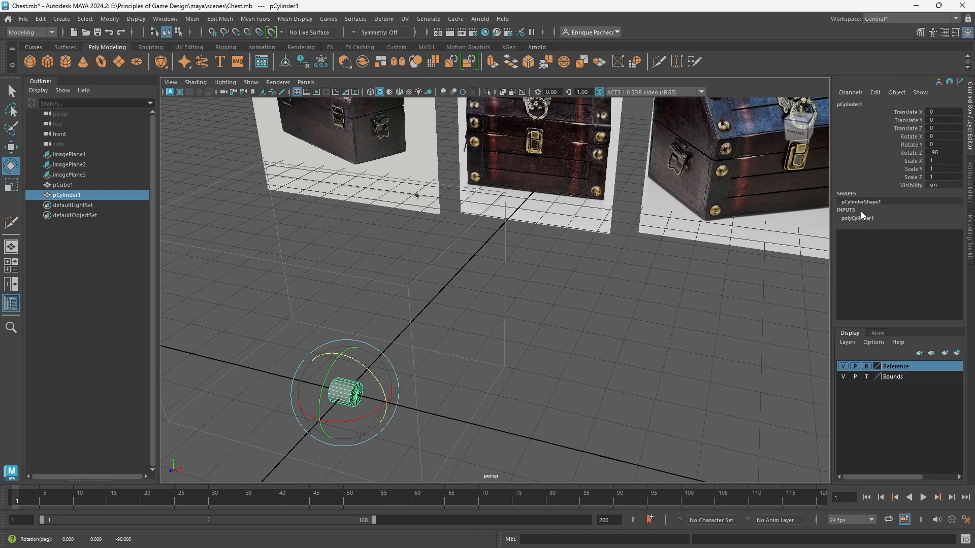
Set the cylinder's radius to 8 and its height to 22.
{"action": "middle_click_drag", "start_coordinate": [500, 316], "coordinate": [549, 251], "text": "alt"}
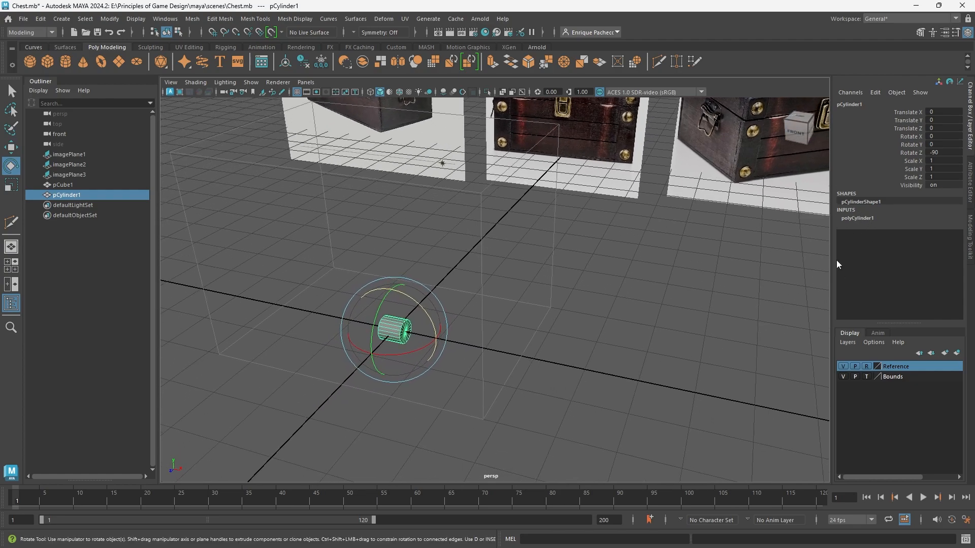
{"action": "left_click", "coordinate": [856, 219]}
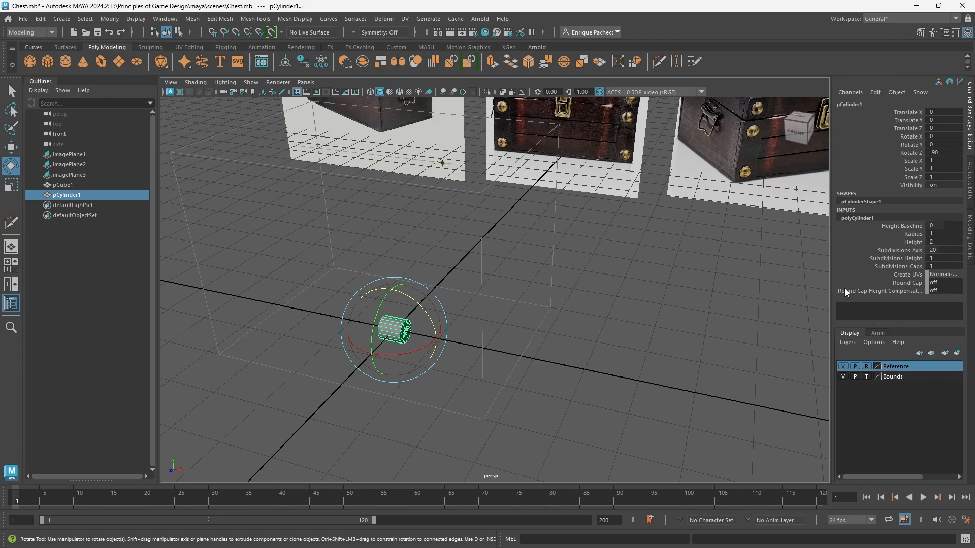
{"action": "double_click", "coordinate": [937, 233]}
{"action": "key", "text": "Return"}
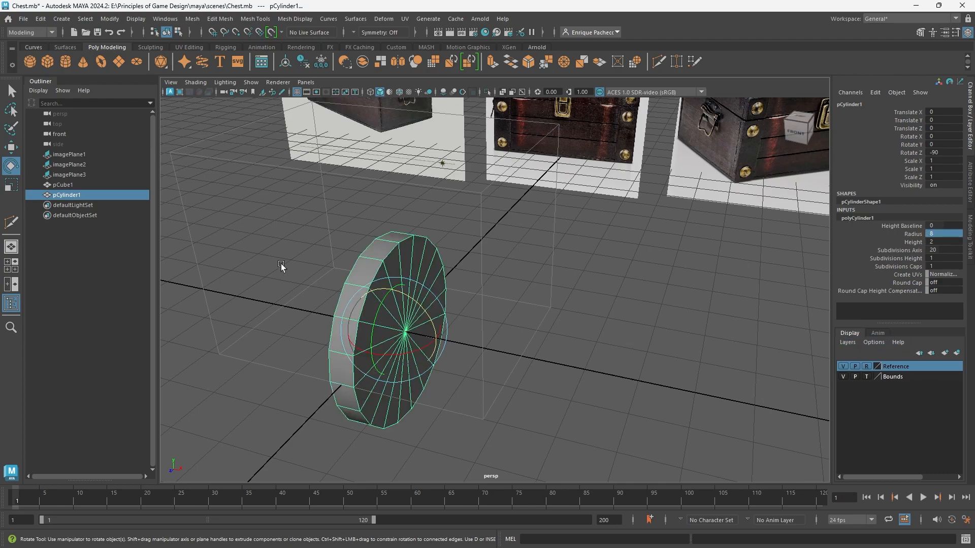
{"action": "double_click", "coordinate": [942, 242]}
{"action": "type", "text": "22"}
{"action": "key", "text": "Return"}
Raise the cylinder to about 7.98 in Y so it sits within the bounding cube's outline.
{"action": "key", "text": "w"}
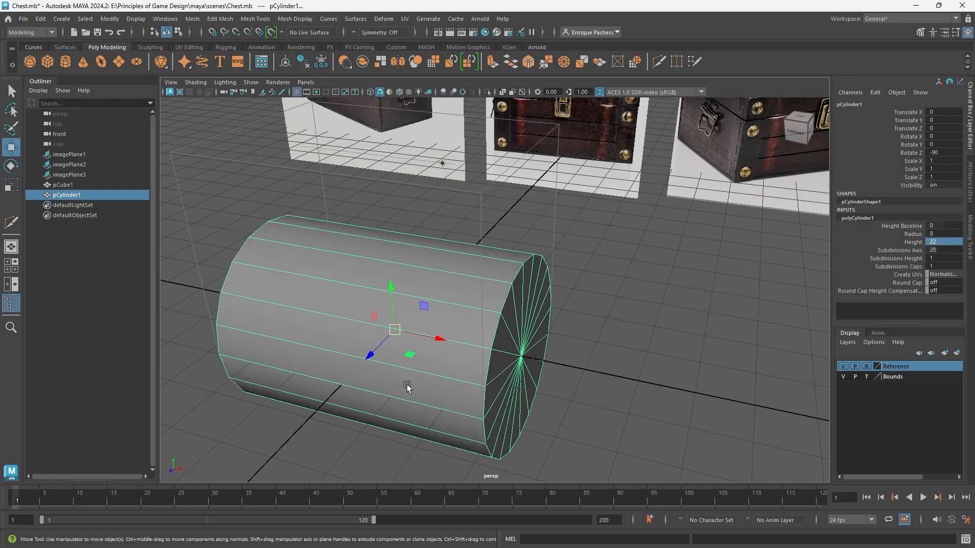
{"action": "left_click_drag", "start_coordinate": [405, 388], "coordinate": [452, 183], "text": "alt"}
{"action": "middle_click_drag", "start_coordinate": [506, 293], "coordinate": [507, 376], "text": "alt"}
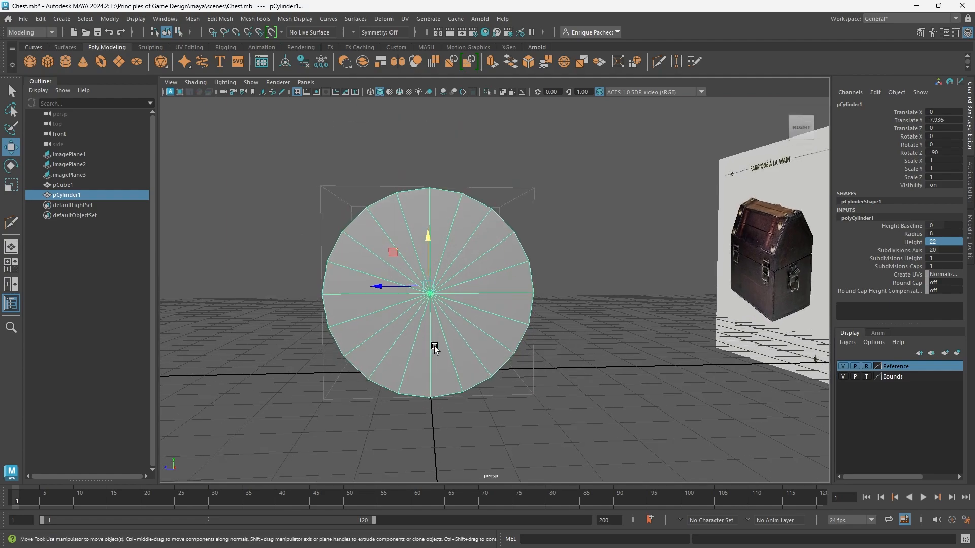
{"action": "mouse_move", "coordinate": [409, 429]}
{"action": "left_mouse_down", "text": "alt"}
{"action": "mouse_move", "coordinate": [450, 386]}
{"action": "mouse_move", "coordinate": [549, 442]}
{"action": "mouse_move", "coordinate": [409, 429]}
{"action": "mouse_move", "coordinate": [410, 437]}
{"action": "left_mouse_up", "text": "alt"}
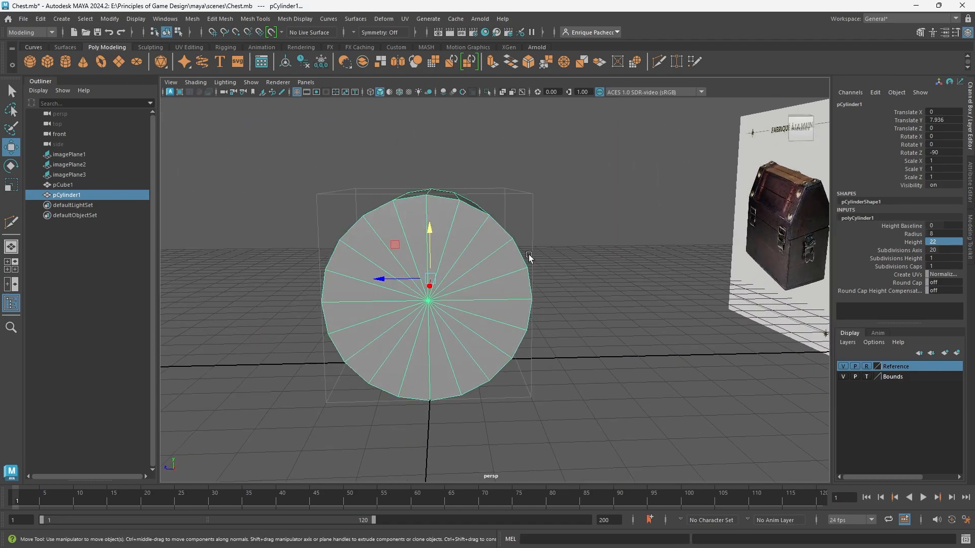
{"action": "left_click_drag", "start_coordinate": [431, 228], "coordinate": [433, 226]}
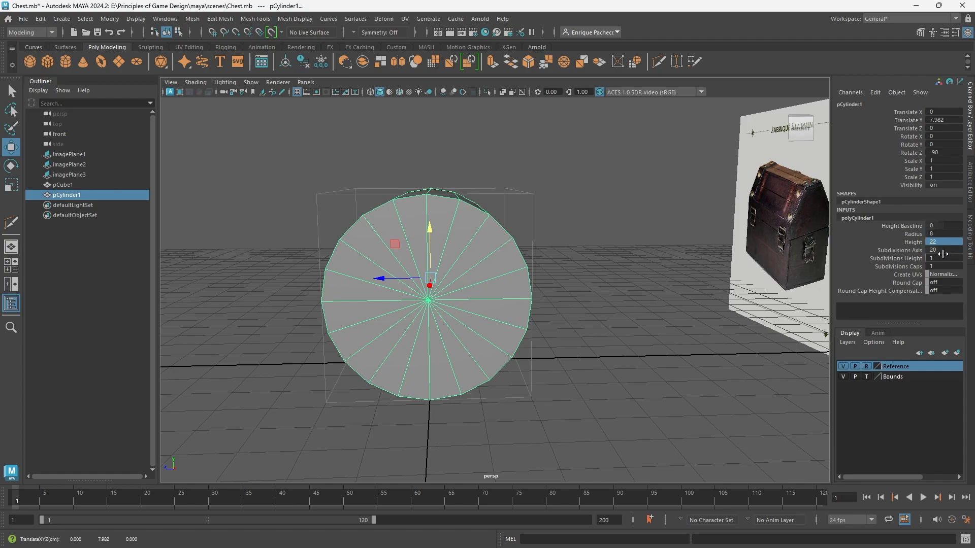
Set the cylinder's axis subdivisions to 8 and its cap subdivisions to 2.
{"action": "double_click", "coordinate": [942, 251]}
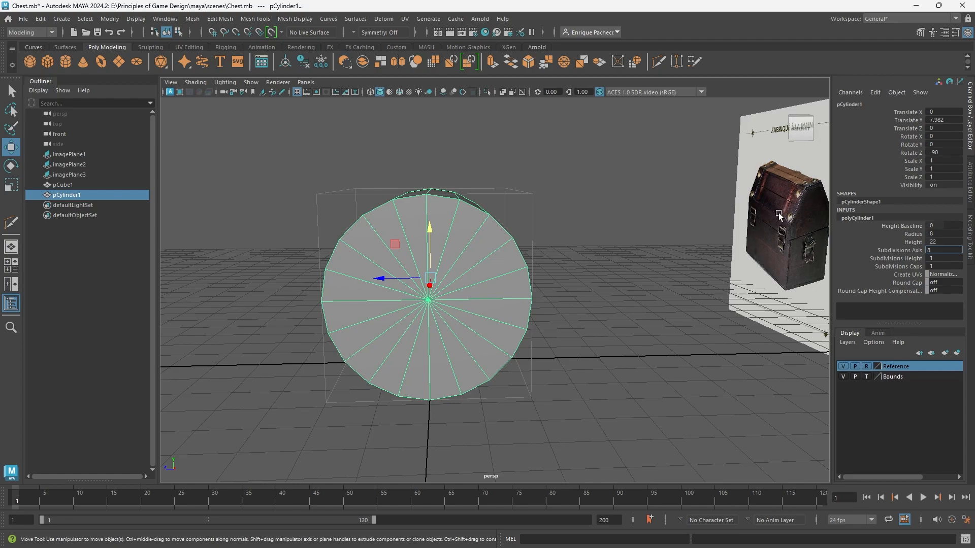
{"action": "key", "text": "Return"}
{"action": "left_click_drag", "start_coordinate": [605, 356], "coordinate": [611, 376], "text": "alt"}
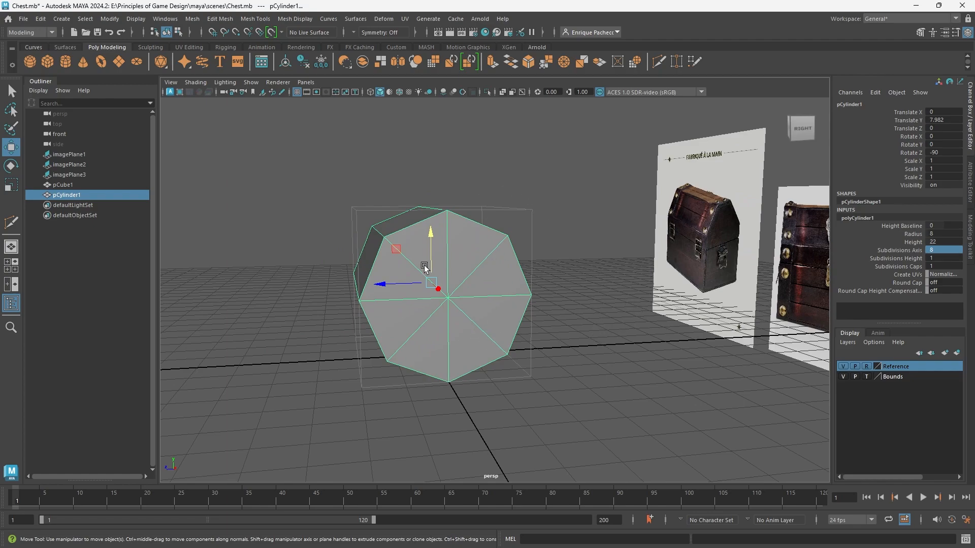
{"action": "double_click", "coordinate": [944, 259]}
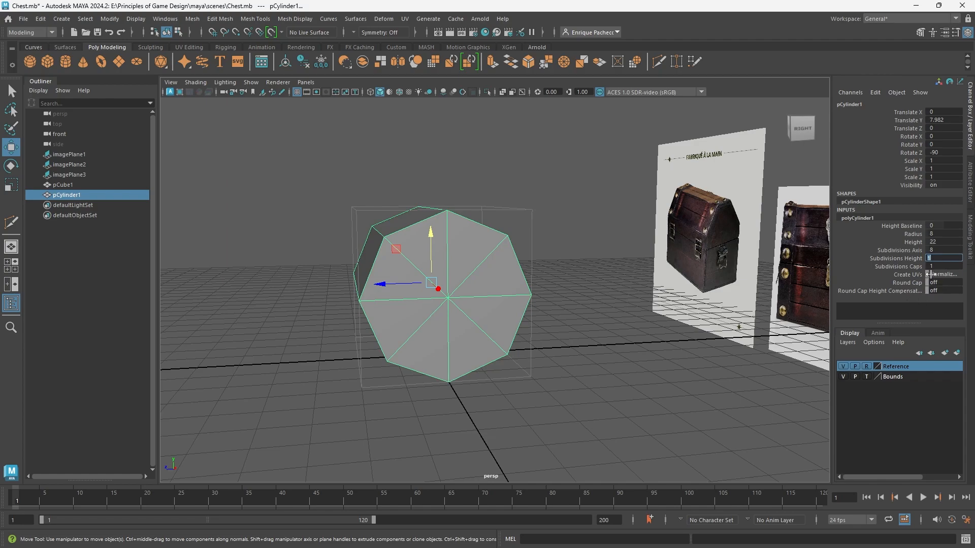
{"action": "key", "text": "Tab"}
{"action": "type", "text": "2"}
{"action": "key", "text": "Return"}
Rotate the cylinder to about 22.7 degrees in Y so the octagon has a flat side on top.
{"action": "key", "text": "e"}
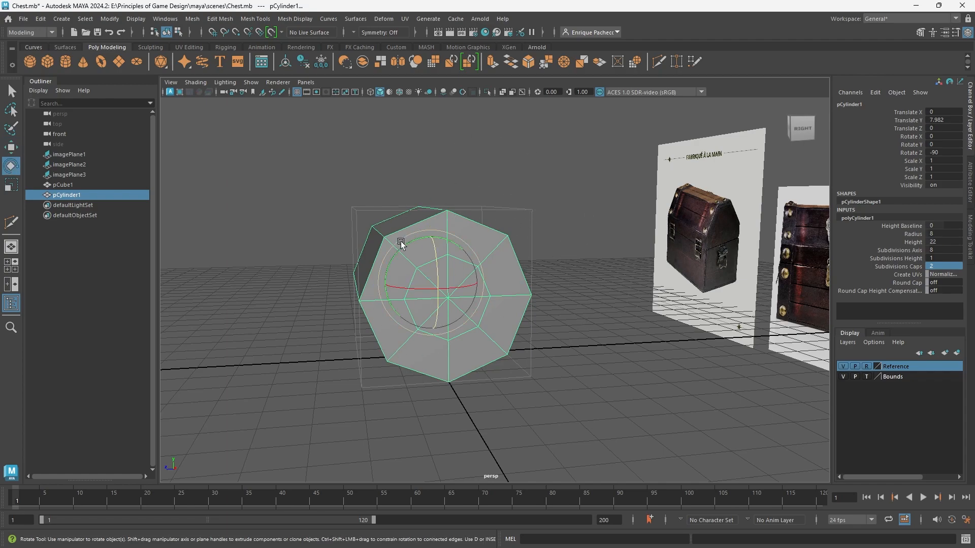
{"action": "left_click_drag", "start_coordinate": [402, 243], "coordinate": [376, 250]}
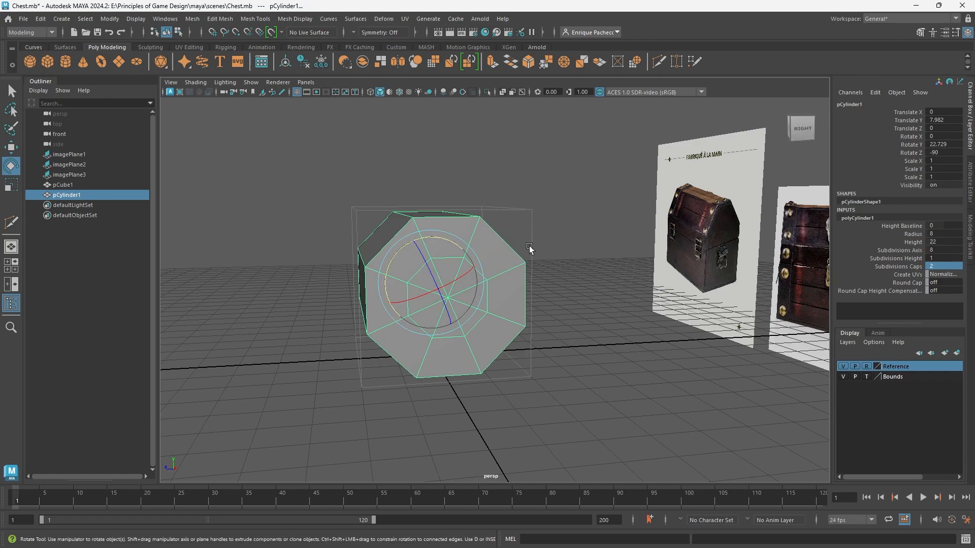
Set the cylinder's Y rotation to exactly 22.5 degrees.
{"action": "double_click", "coordinate": [944, 145]}
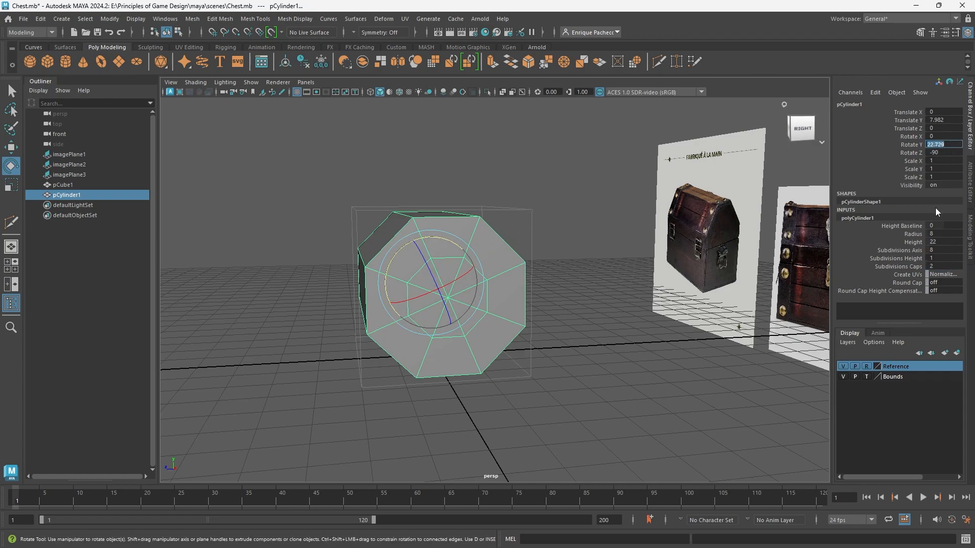
{"action": "type", "text": "22.5"}
{"action": "key", "text": "Return"}
Compare the cylinder's octagonal end profile with the chest lids in the reference images.
{"action": "left_click_drag", "start_coordinate": [547, 348], "coordinate": [537, 346], "text": "alt"}
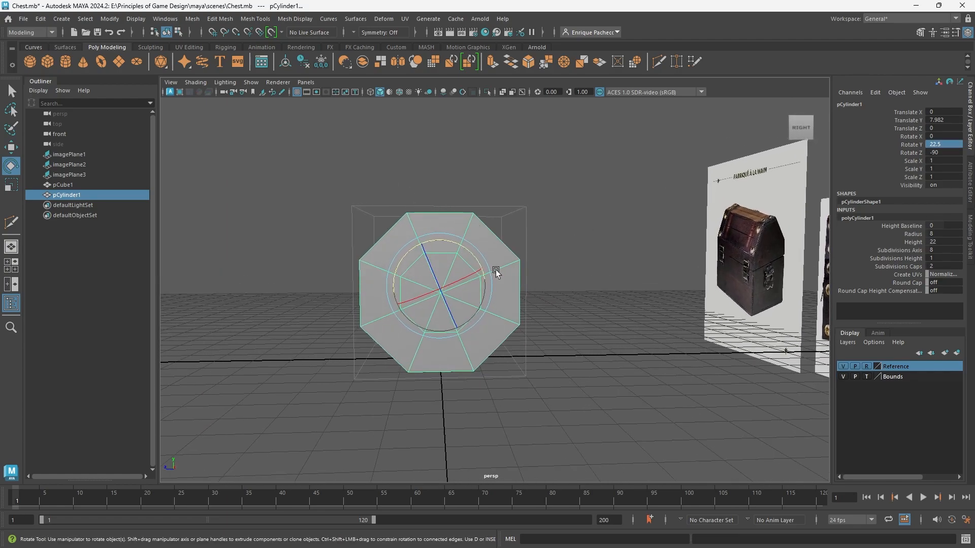
{"action": "left_click_drag", "start_coordinate": [462, 322], "coordinate": [374, 268], "text": "alt"}
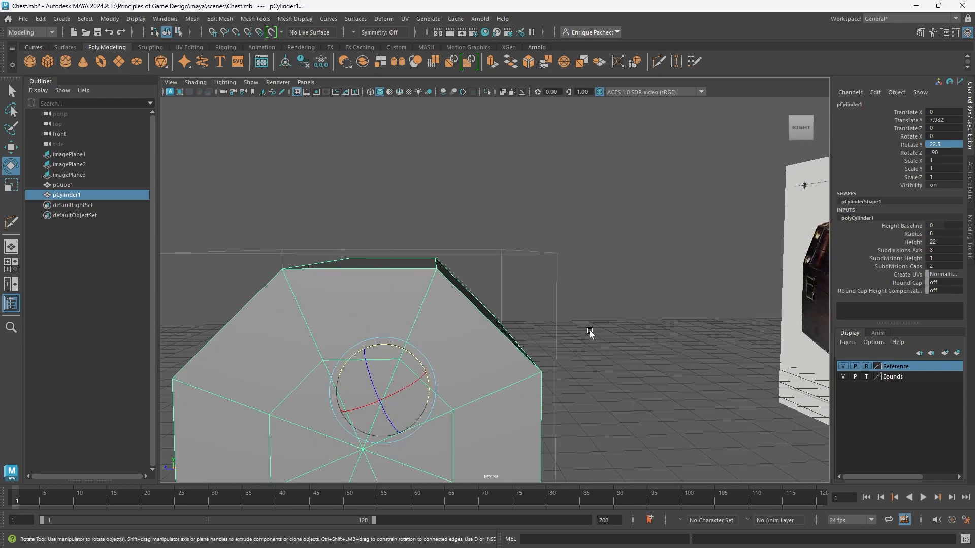
{"action": "left_click_drag", "start_coordinate": [590, 333], "coordinate": [512, 236], "text": "alt"}
{"action": "left_click_drag", "start_coordinate": [535, 305], "coordinate": [650, 375], "text": "alt"}
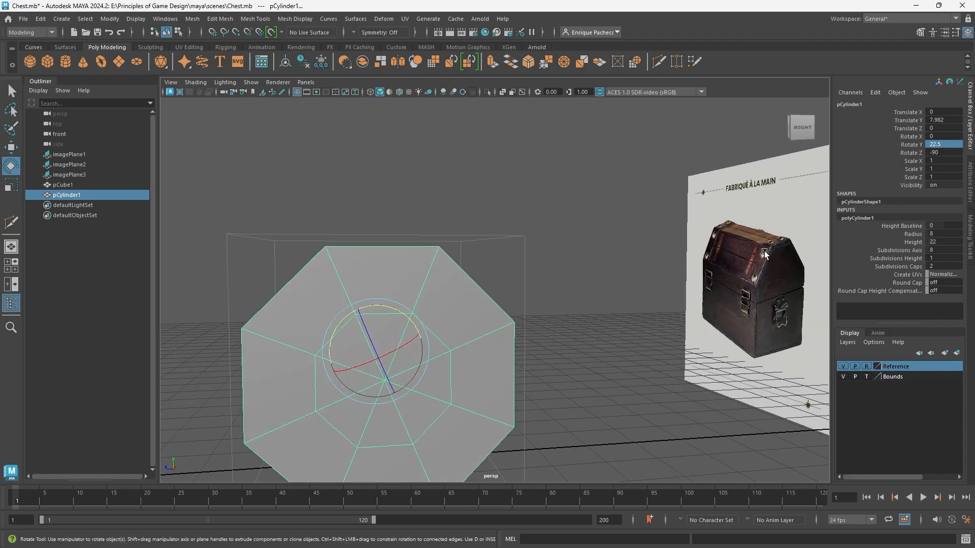
{"action": "left_click_drag", "start_coordinate": [730, 294], "coordinate": [776, 277], "text": "alt"}
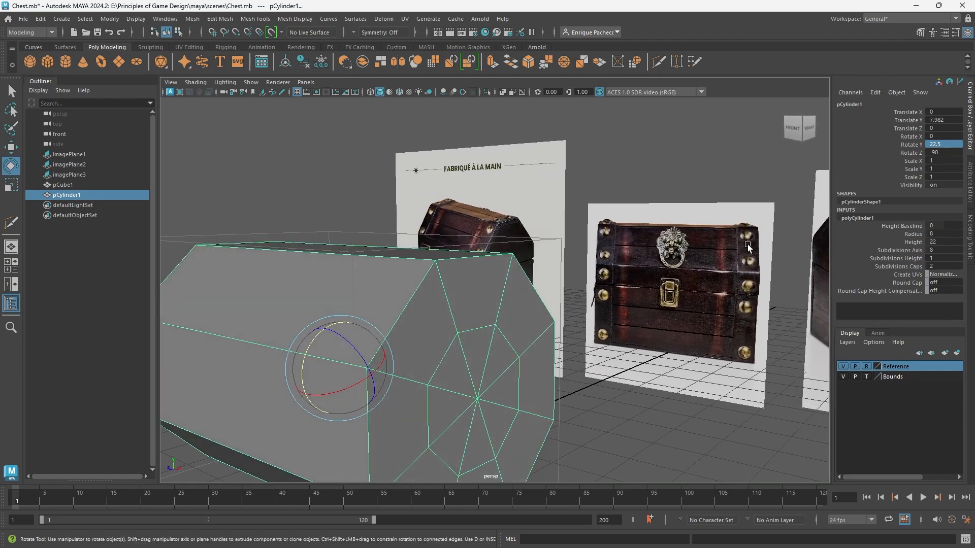
{"action": "left_click_drag", "start_coordinate": [689, 373], "coordinate": [535, 385], "text": "alt"}
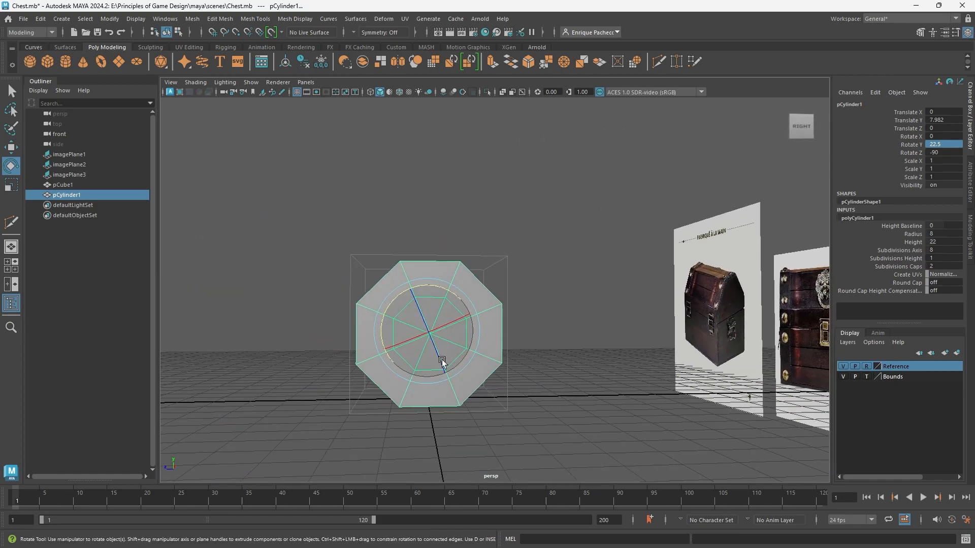
{"action": "right_click_drag", "start_coordinate": [540, 259], "coordinate": [543, 289]}
{"action": "scroll", "coordinate": [512, 388], "scroll_direction": "up", "scroll_amount": 2}
Delete the cylinder's lower side faces and the lower faces of both end caps, keeping only the upper three sides as the lid.
{"action": "middle_click_drag", "start_coordinate": [494, 422], "coordinate": [492, 340], "text": "alt"}
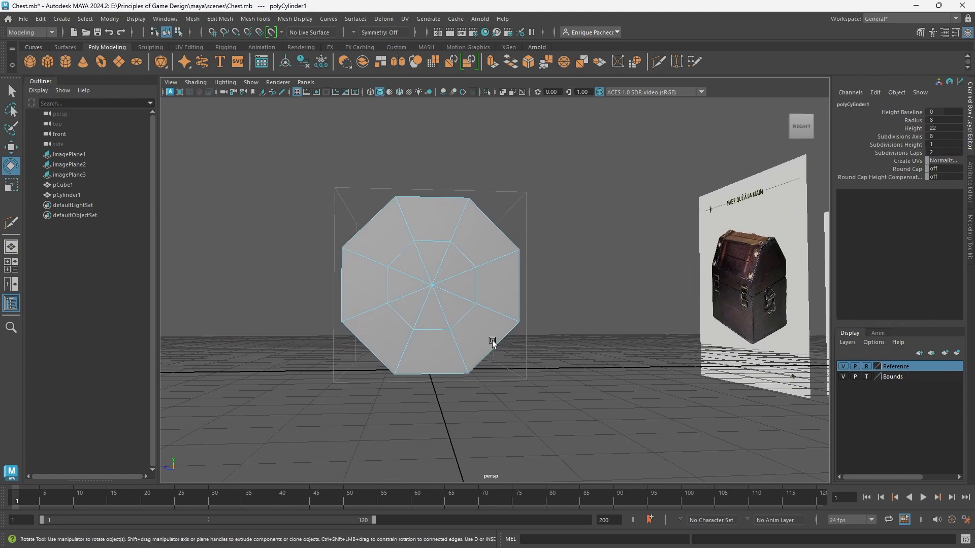
{"action": "left_click", "coordinate": [435, 336]}
{"action": "left_click_drag", "start_coordinate": [375, 289], "coordinate": [413, 306]}
{"action": "mouse_move", "coordinate": [468, 288]}
{"action": "left_mouse_down"}
{"action": "mouse_move", "coordinate": [492, 290]}
{"action": "mouse_move", "coordinate": [477, 340]}
{"action": "mouse_move", "coordinate": [397, 353]}
{"action": "mouse_move", "coordinate": [454, 386]}
{"action": "mouse_move", "coordinate": [498, 381]}
{"action": "mouse_move", "coordinate": [474, 368]}
{"action": "left_mouse_up"}
{"action": "key", "text": "w"}
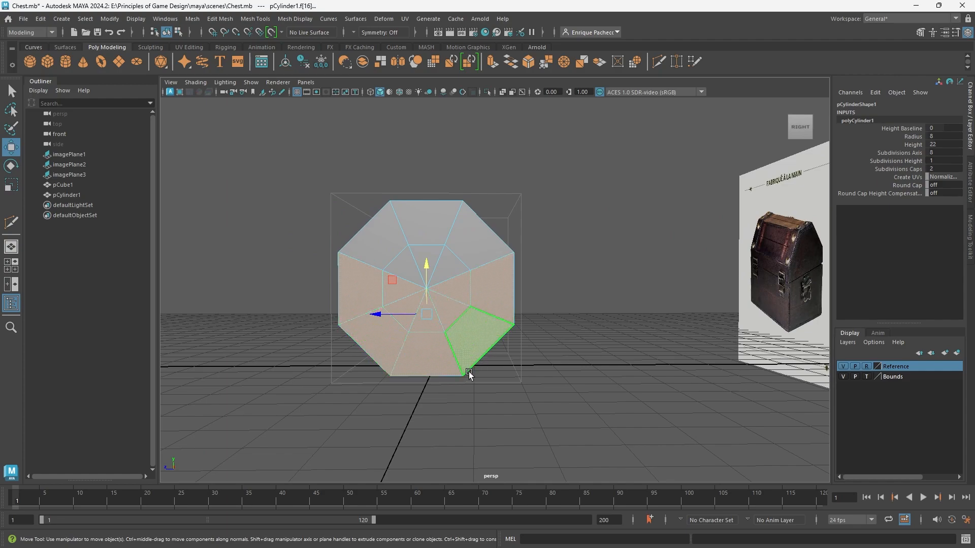
{"action": "left_click_drag", "start_coordinate": [468, 374], "coordinate": [416, 379], "text": "alt"}
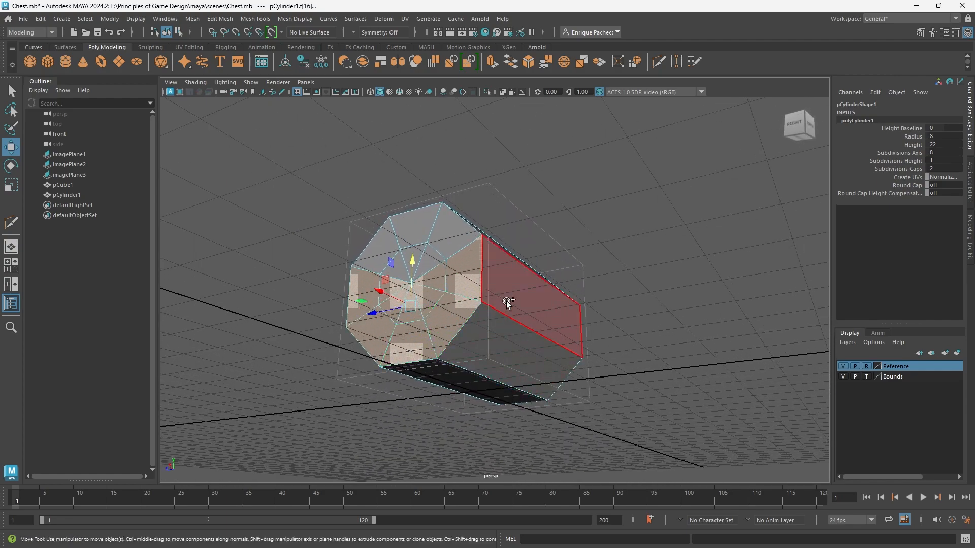
{"action": "left_click", "coordinate": [486, 351]}
{"action": "left_click_drag", "start_coordinate": [446, 375], "coordinate": [427, 327], "text": "alt"}
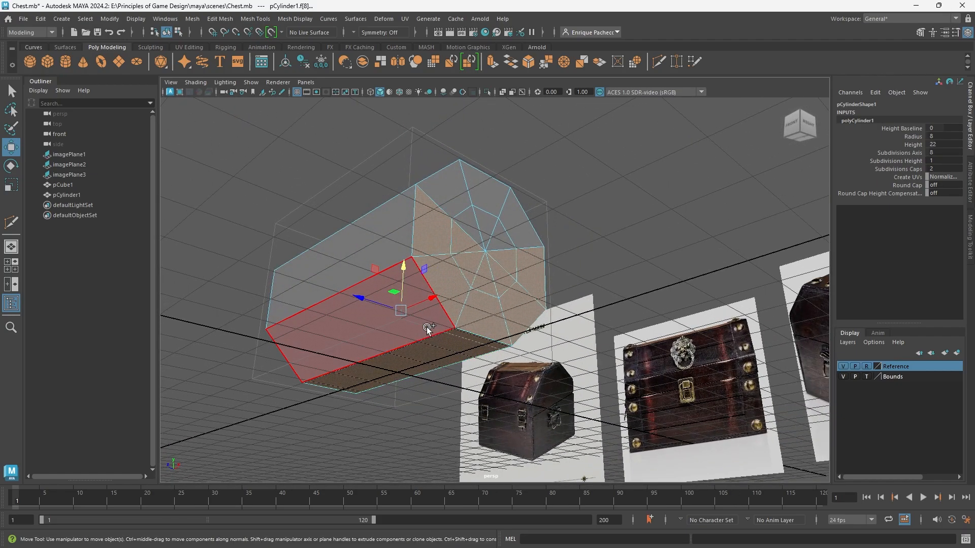
{"action": "left_click_drag", "start_coordinate": [440, 367], "coordinate": [607, 336], "text": "alt"}
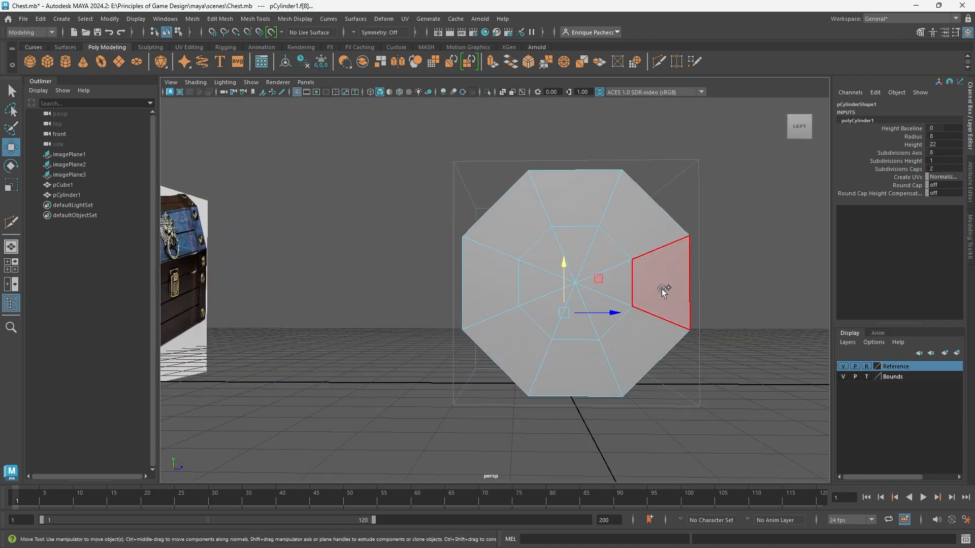
{"action": "mouse_move", "coordinate": [662, 288]}
{"action": "left_mouse_down"}
{"action": "mouse_move", "coordinate": [622, 345]}
{"action": "mouse_move", "coordinate": [494, 312]}
{"action": "left_mouse_up"}
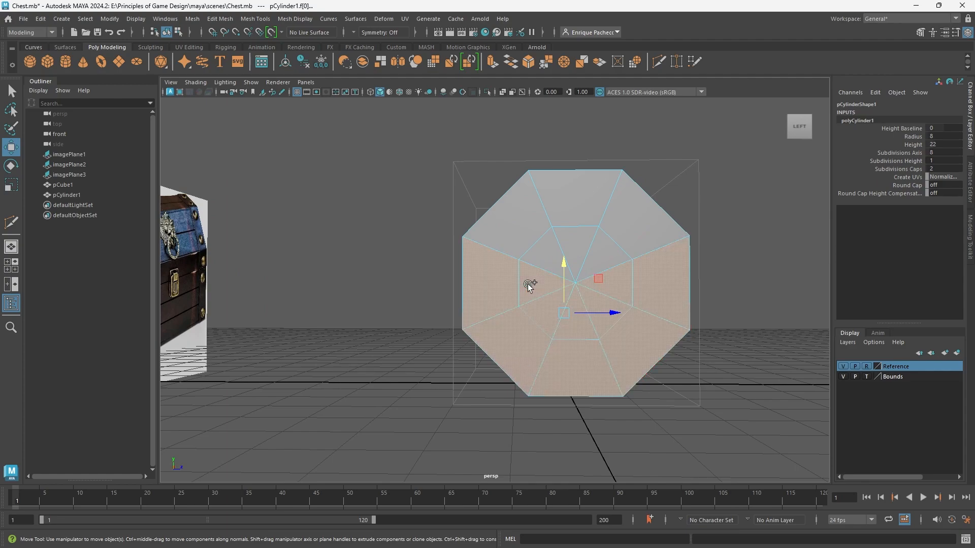
{"action": "left_click_drag", "start_coordinate": [617, 354], "coordinate": [515, 358], "text": "alt"}
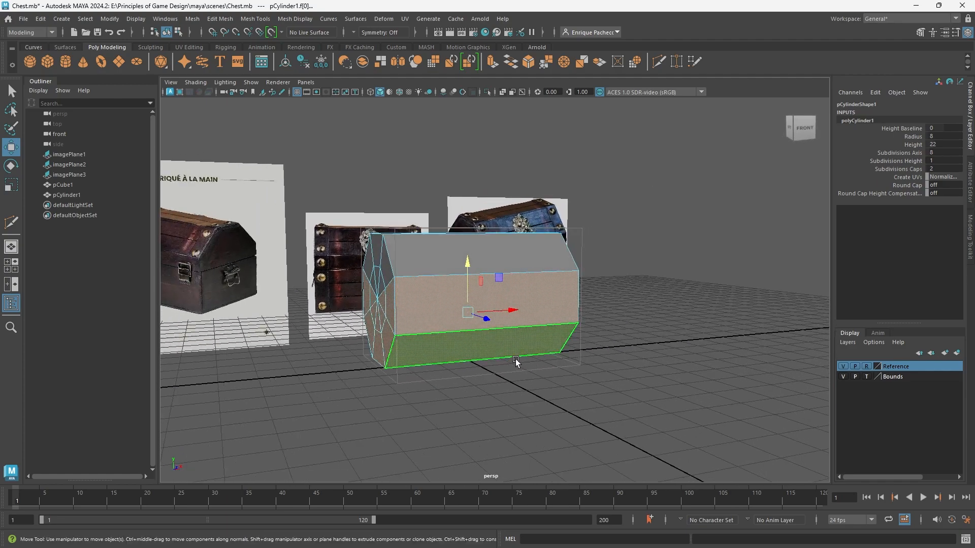
{"action": "key", "text": "Delete"}
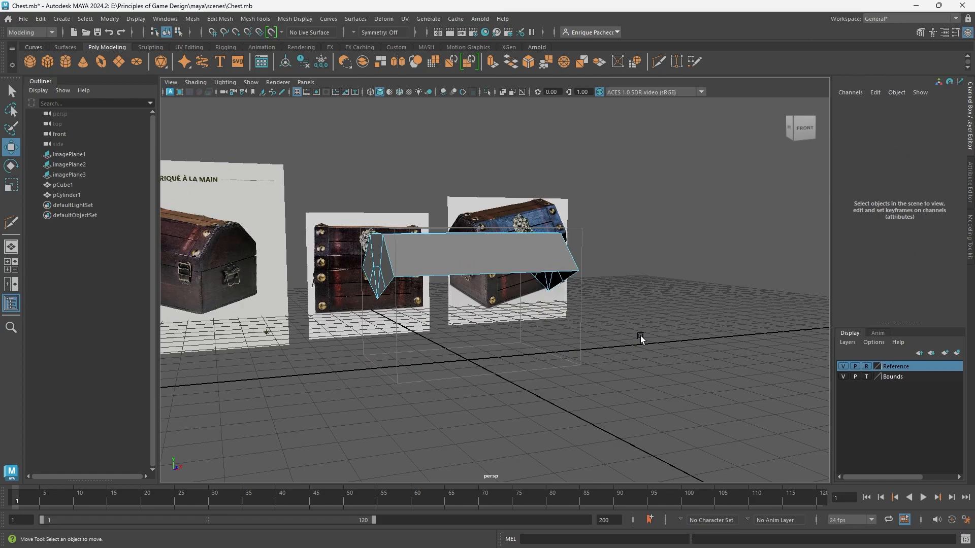
Extrude the lid's open bottom border edges straight down to start the chest's walls.
{"action": "left_click_drag", "start_coordinate": [641, 338], "coordinate": [600, 285], "text": "alt"}
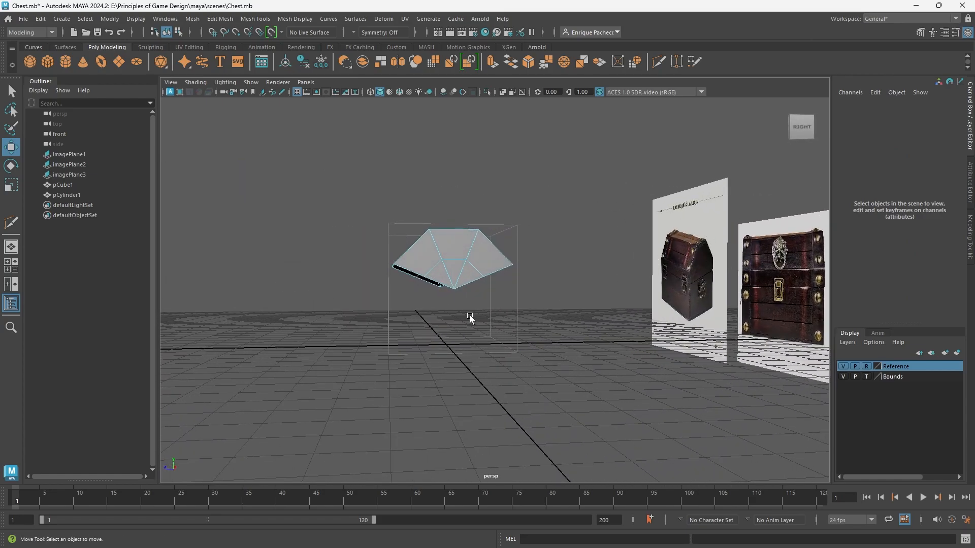
{"action": "right_click_drag", "start_coordinate": [470, 315], "coordinate": [479, 244]}
{"action": "left_click", "coordinate": [501, 267]}
{"action": "left_click_drag", "start_coordinate": [500, 269], "coordinate": [504, 343], "text": "alt"}
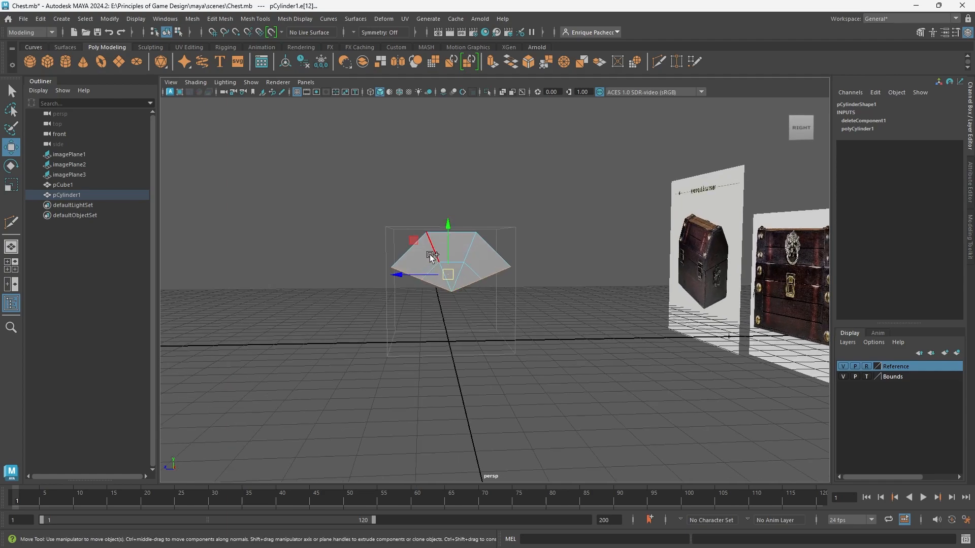
{"action": "left_click_drag", "start_coordinate": [448, 224], "coordinate": [447, 265], "text": "shift"}
{"action": "left_click_drag", "start_coordinate": [530, 418], "coordinate": [516, 388], "text": "alt"}
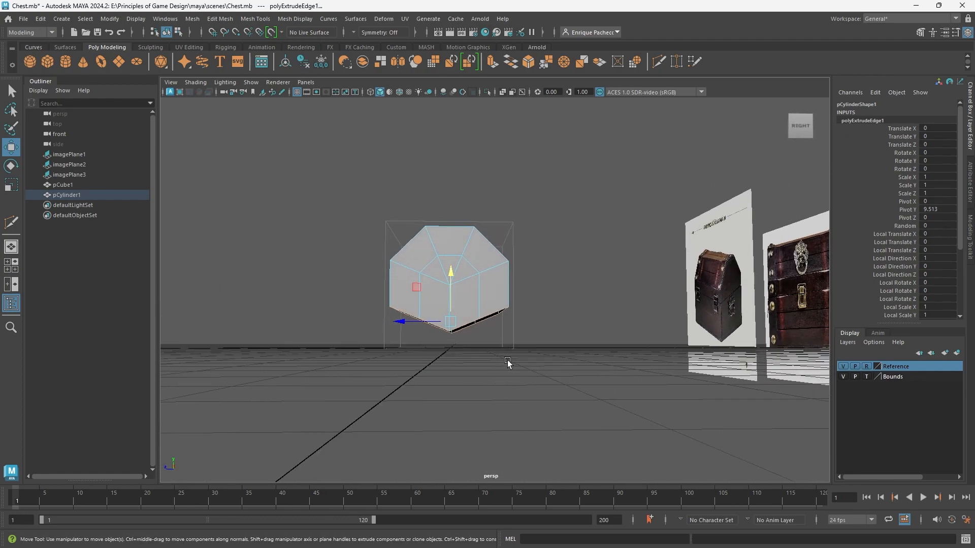
Flatten the extruded bottom edges in Y and snap them down to the ground grid.
{"action": "key", "text": "r"}
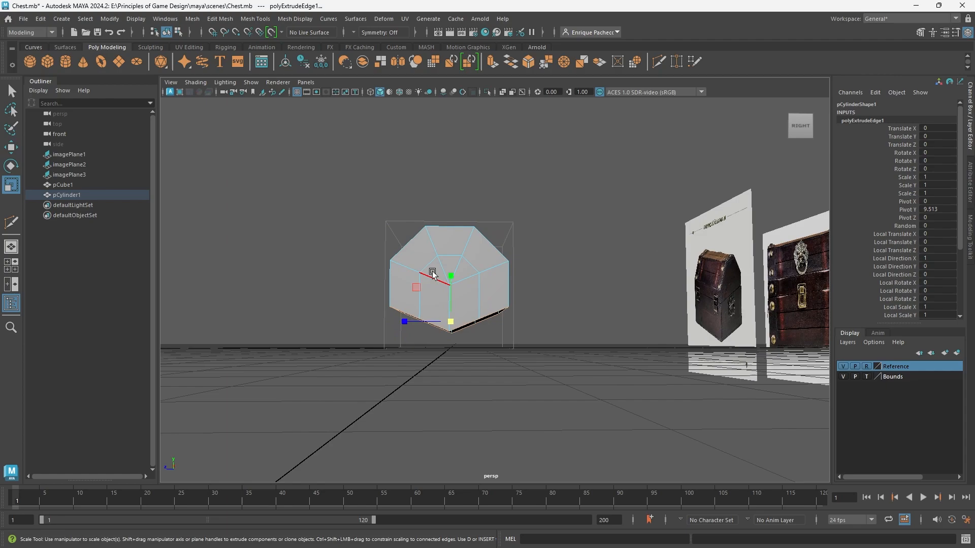
{"action": "scroll", "coordinate": [436, 357], "scroll_direction": "up", "scroll_amount": 3}
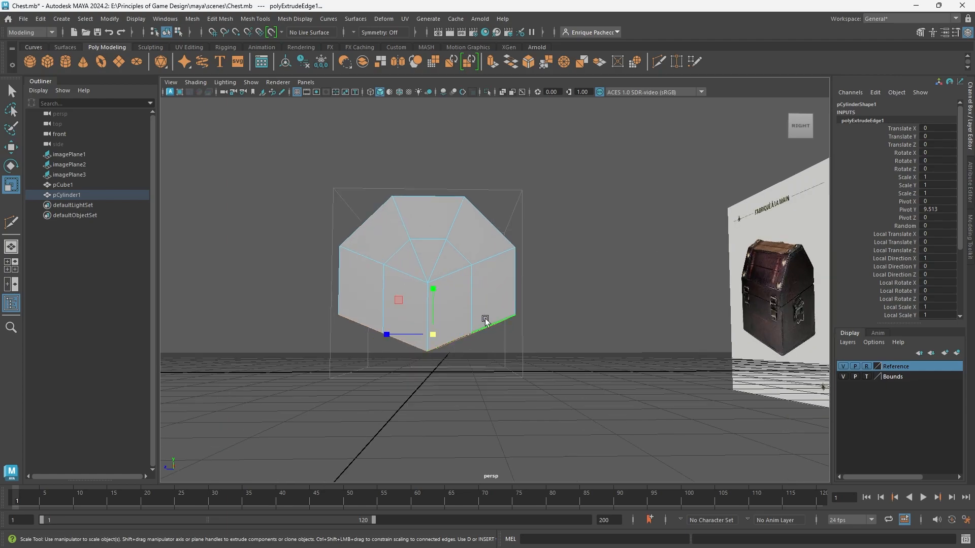
{"action": "left_click_drag", "start_coordinate": [431, 292], "coordinate": [421, 375]}
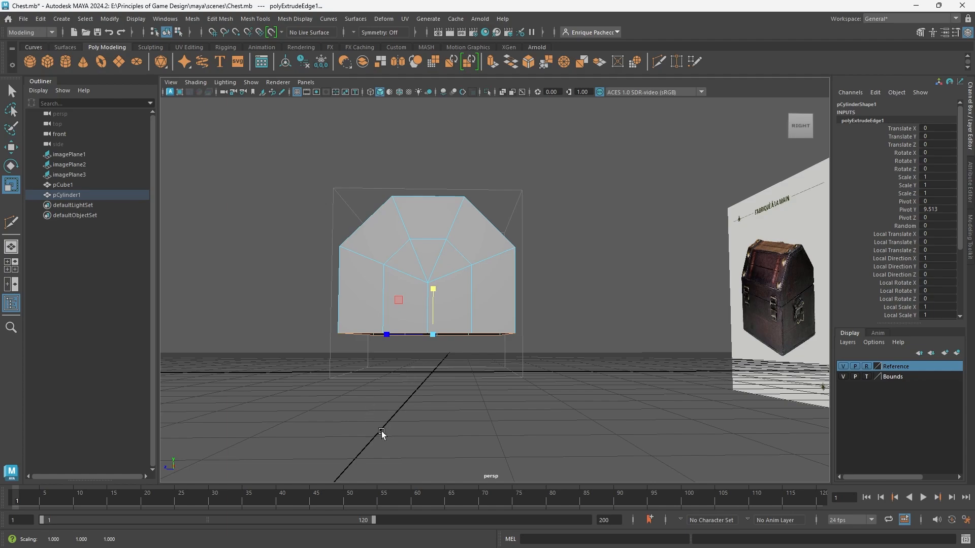
{"action": "key", "text": "w"}
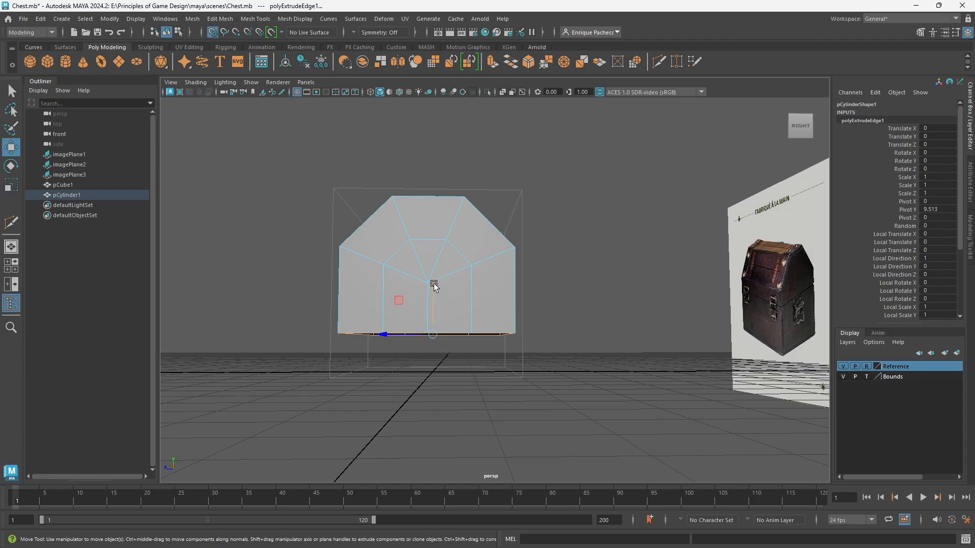
{"action": "left_click_drag", "start_coordinate": [434, 286], "coordinate": [433, 370]}
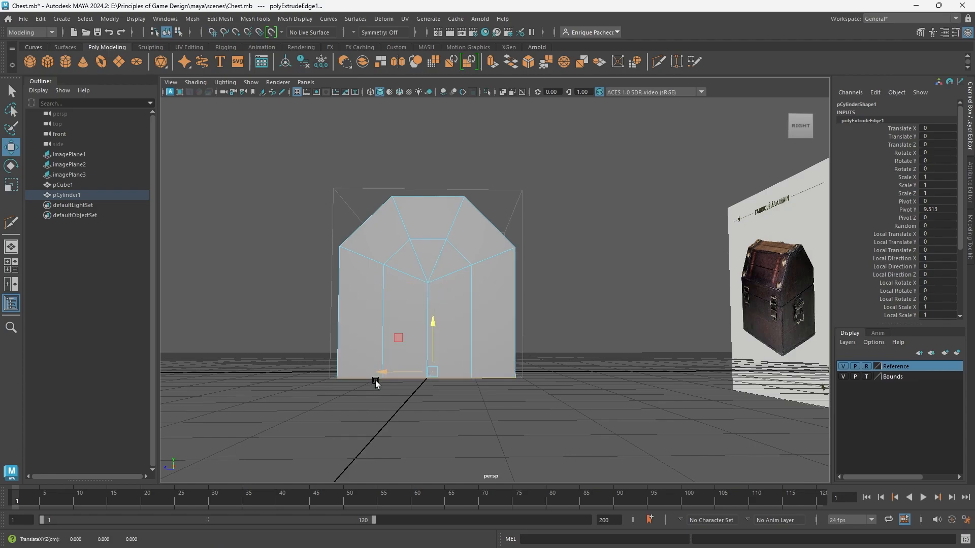
Check the blocked-out chest against the references, and select the centre vertices of both end caps in the side view.
{"action": "left_click_drag", "start_coordinate": [376, 384], "coordinate": [430, 398], "text": "alt"}
{"action": "scroll", "coordinate": [522, 420], "scroll_direction": "down", "scroll_amount": 3}
{"action": "left_click_drag", "start_coordinate": [550, 407], "coordinate": [524, 400], "text": "alt"}
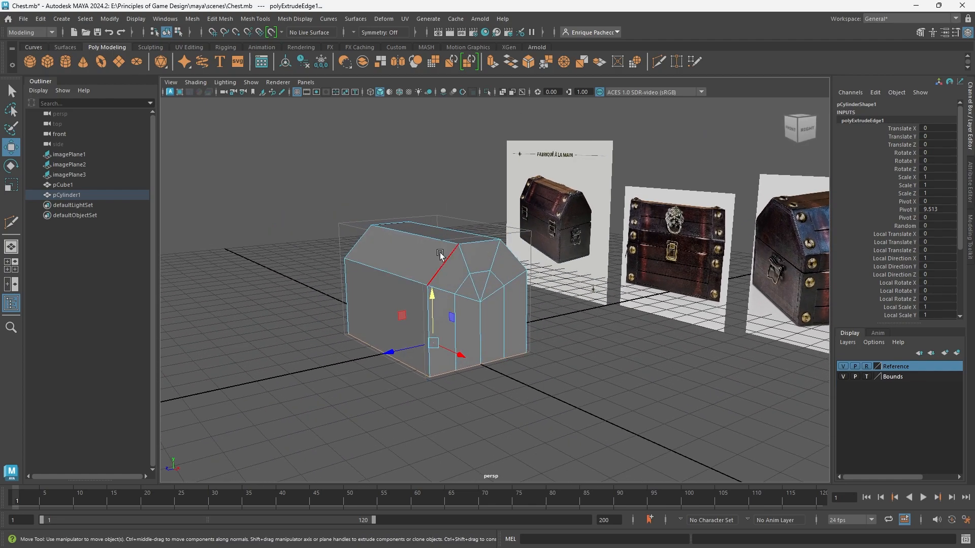
{"action": "left_click_drag", "start_coordinate": [481, 329], "coordinate": [470, 374], "text": "alt"}
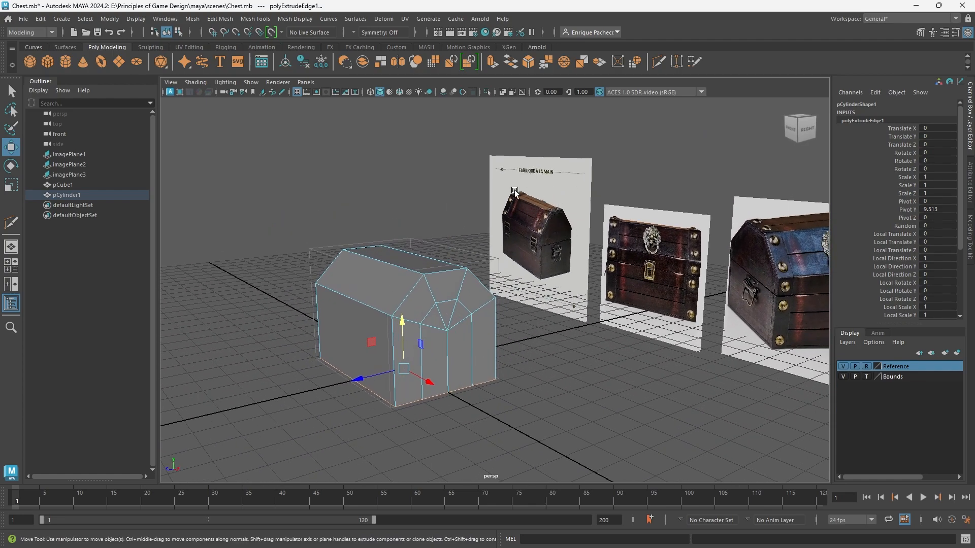
{"action": "scroll", "coordinate": [413, 401], "scroll_direction": "up", "scroll_amount": 2}
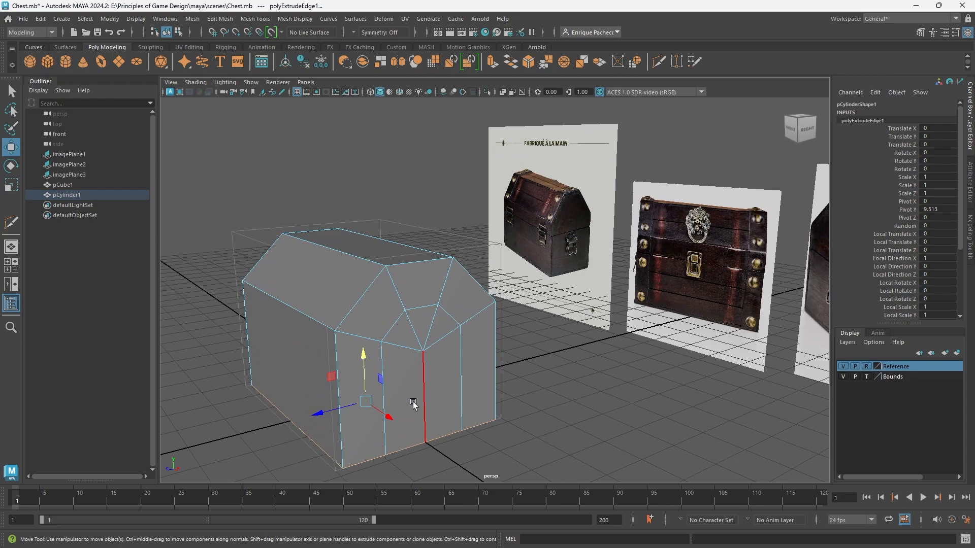
{"action": "left_click_drag", "start_coordinate": [423, 363], "coordinate": [400, 315], "text": "alt"}
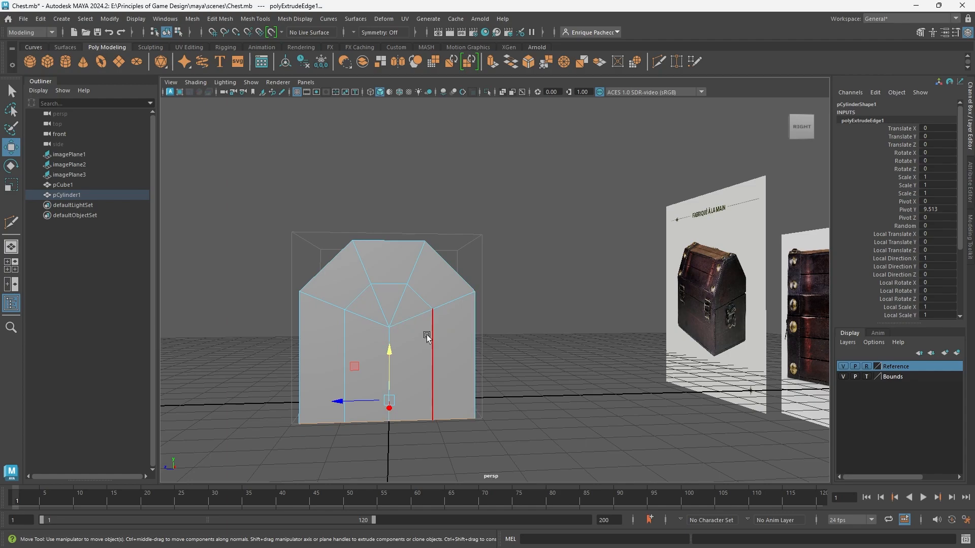
{"action": "key", "text": "space"}
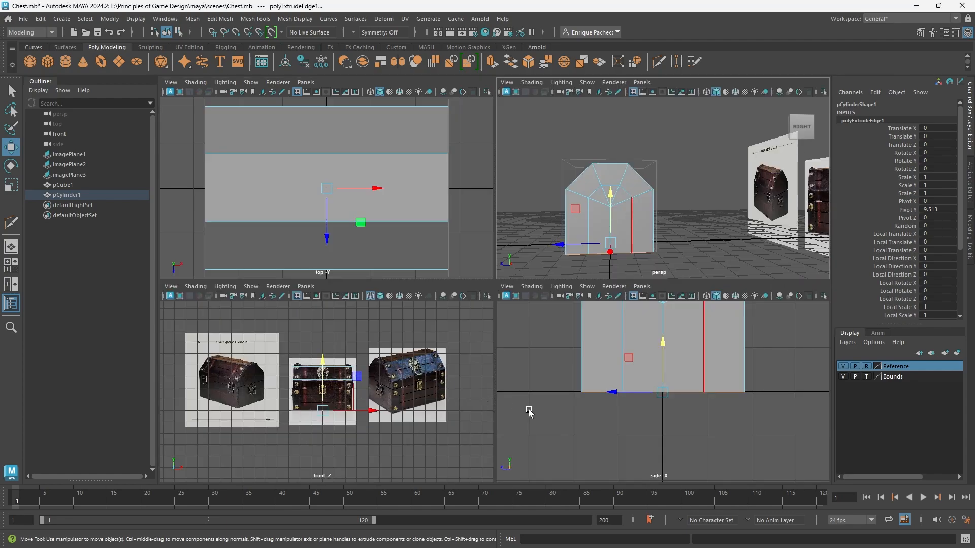
{"action": "key", "text": "space"}
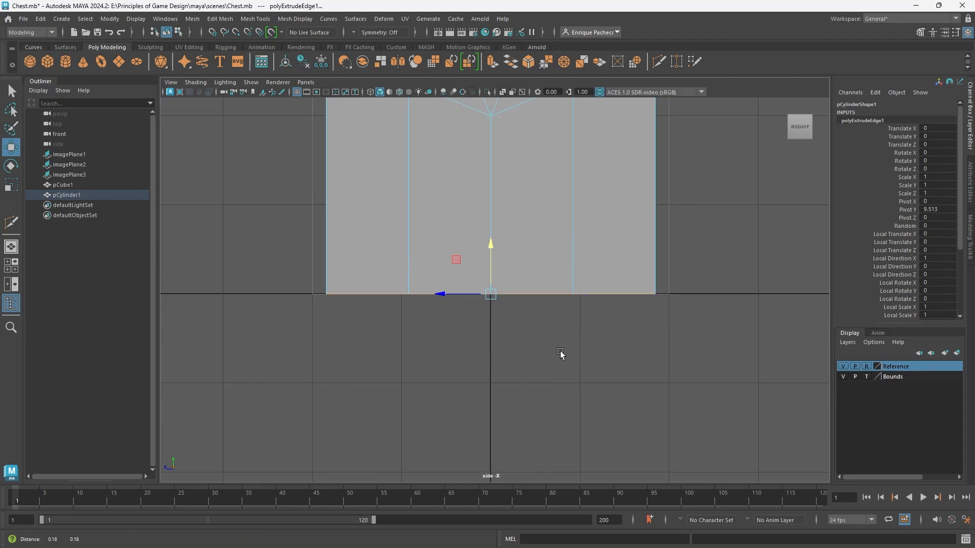
{"action": "middle_click_drag", "start_coordinate": [561, 351], "coordinate": [508, 517], "text": "alt"}
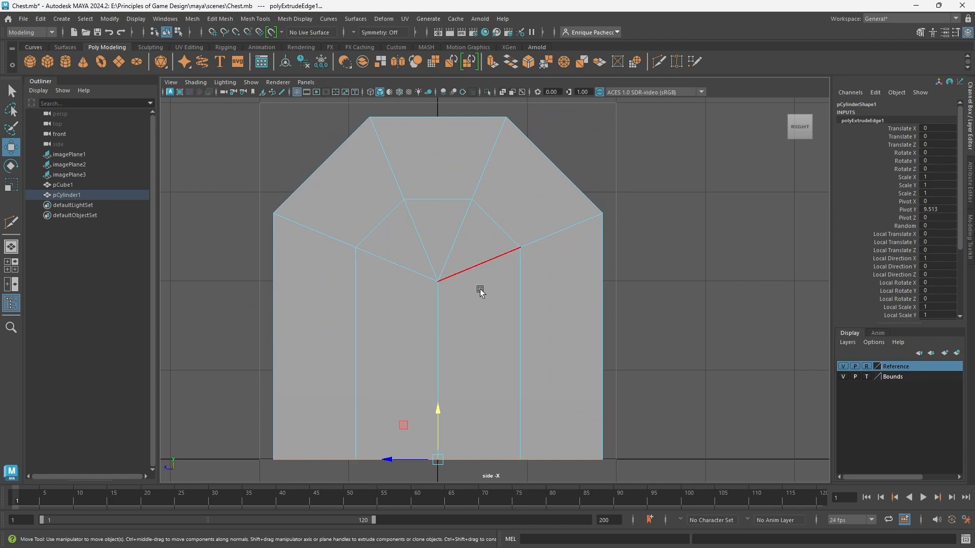
{"action": "right_click_drag", "start_coordinate": [496, 261], "coordinate": [451, 263]}
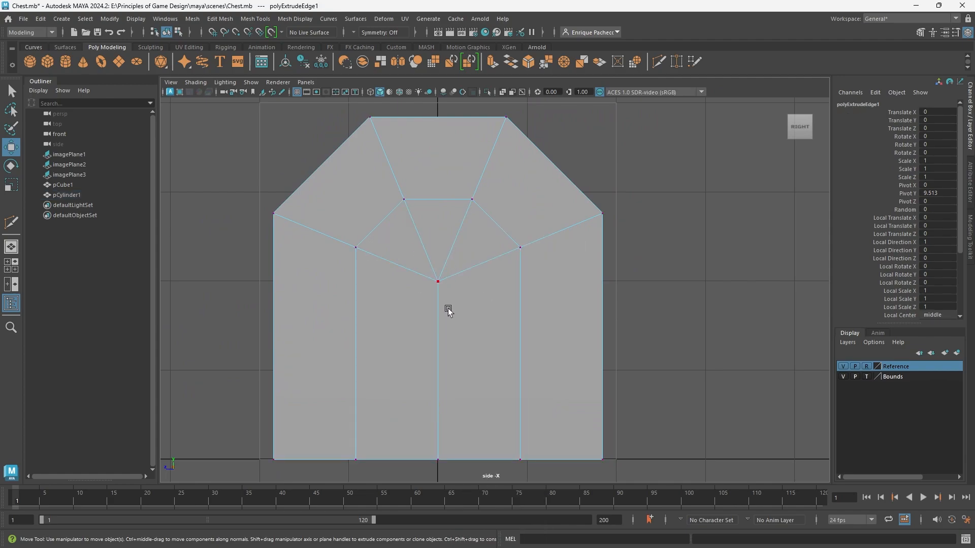
{"action": "left_click_drag", "start_coordinate": [450, 292], "coordinate": [416, 268]}
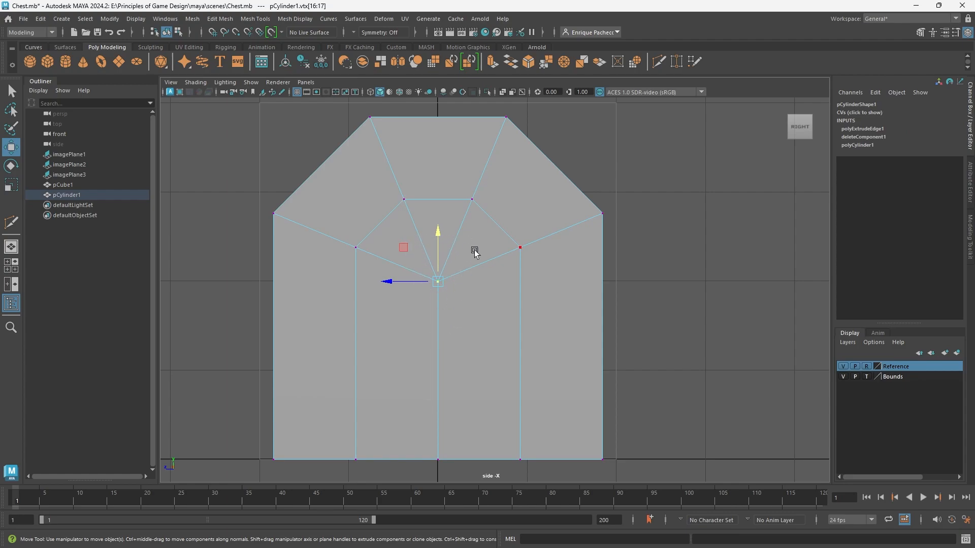
Set up a two-pane layout with the orthographic left view beside the perspective view.
{"action": "left_click", "coordinate": [16, 281]}
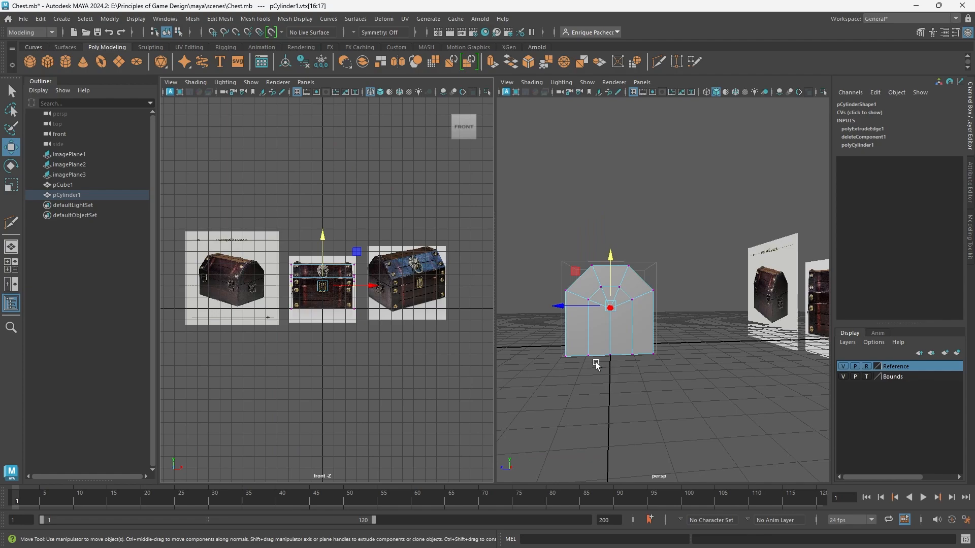
{"action": "key", "text": "space"}
{"action": "left_click_drag", "start_coordinate": [376, 362], "coordinate": [348, 352]}
{"action": "left_click_drag", "start_coordinate": [579, 339], "coordinate": [672, 425], "text": "alt"}
{"action": "scroll", "coordinate": [623, 429], "scroll_direction": "up", "scroll_amount": 5}
{"action": "middle_click_drag", "start_coordinate": [656, 433], "coordinate": [700, 237], "text": "alt"}
{"action": "scroll", "coordinate": [629, 385], "scroll_direction": "down", "scroll_amount": 5}
{"action": "left_click_drag", "start_coordinate": [649, 370], "coordinate": [529, 316], "text": "alt"}
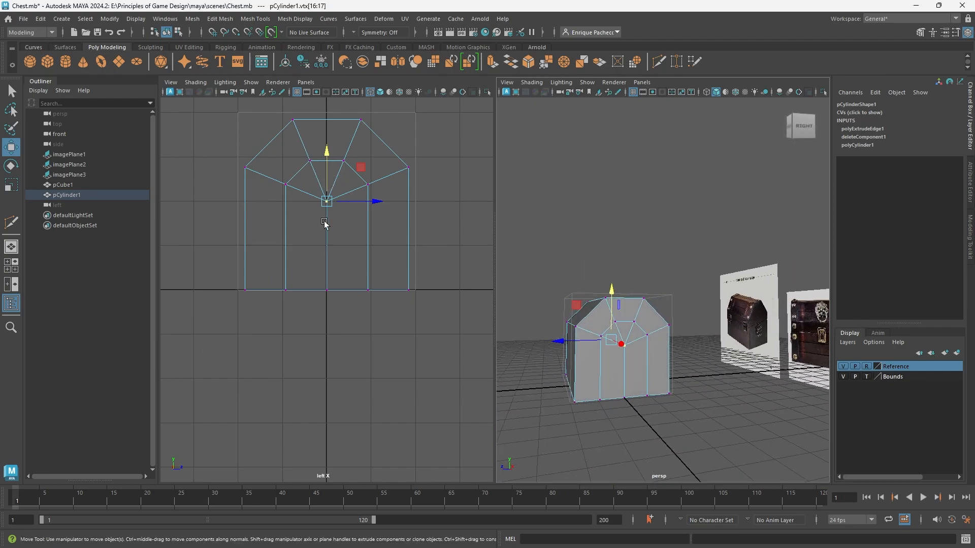
Snap the centre vertices of both end caps straight up to the height of the neighbouring inner side vertices.
{"action": "middle_click_drag", "start_coordinate": [334, 271], "coordinate": [329, 359], "text": "alt"}
{"action": "scroll", "coordinate": [340, 367], "scroll_direction": "up", "scroll_amount": 3}
{"action": "left_click", "coordinate": [347, 349]}
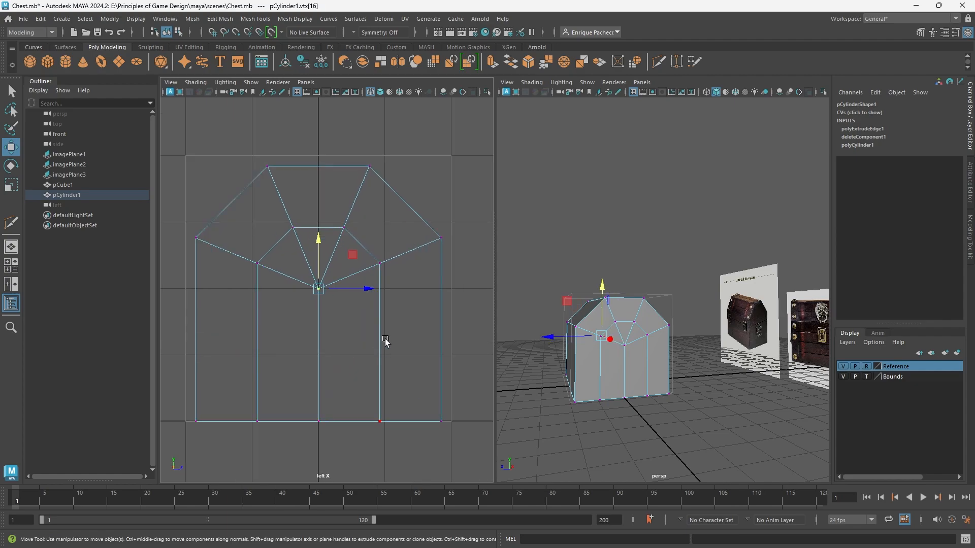
{"action": "key", "text": "q"}
{"action": "left_click", "coordinate": [315, 284]}
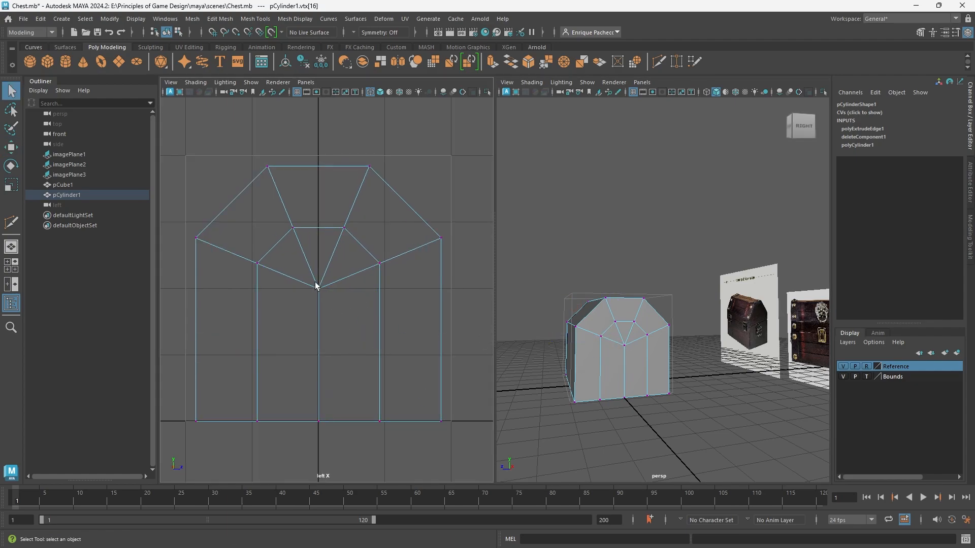
{"action": "left_click", "coordinate": [315, 289]}
{"action": "left_click_drag", "start_coordinate": [595, 381], "coordinate": [662, 379], "text": "alt"}
{"action": "left_click_drag", "start_coordinate": [343, 310], "coordinate": [305, 275]}
{"action": "left_click_drag", "start_coordinate": [715, 376], "coordinate": [587, 367], "text": "alt"}
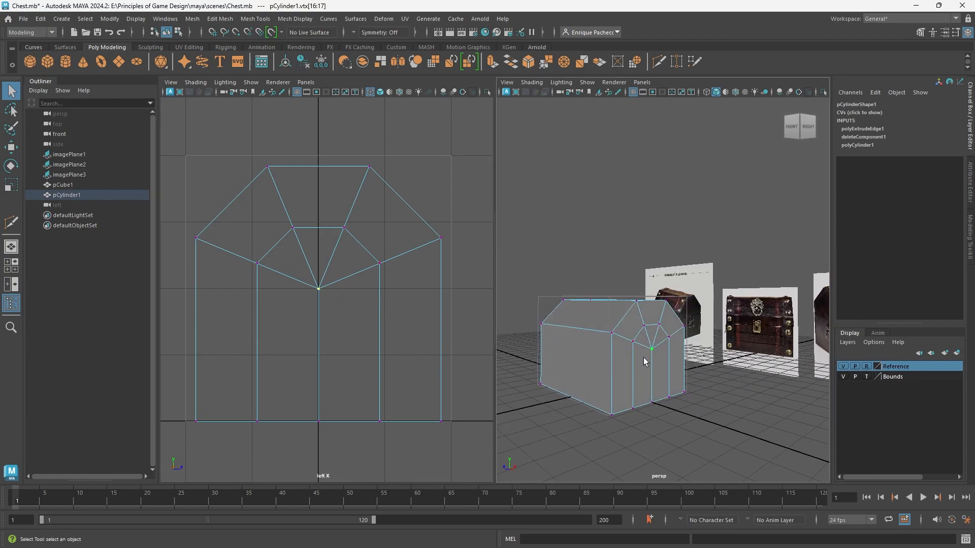
{"action": "key", "text": "w"}
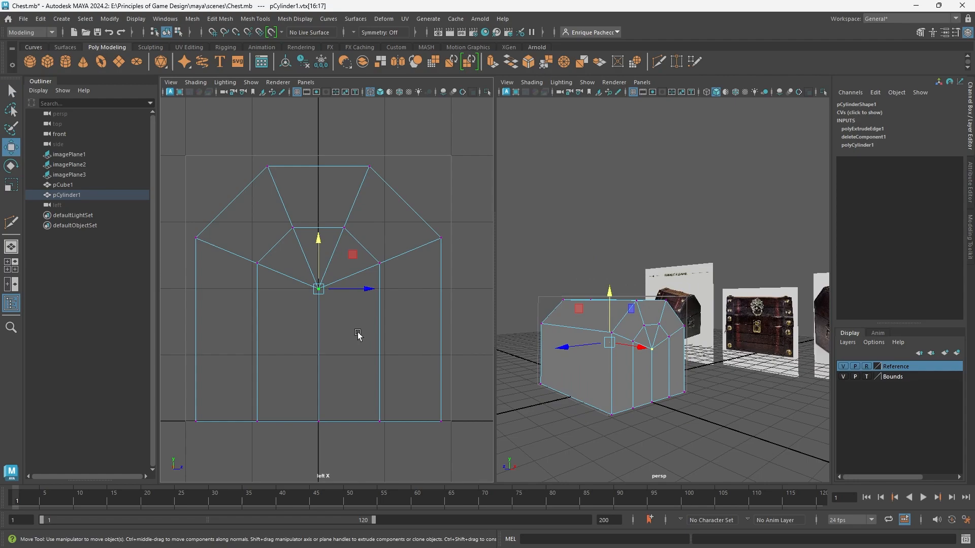
{"action": "scroll", "coordinate": [358, 335], "scroll_direction": "up", "scroll_amount": 3}
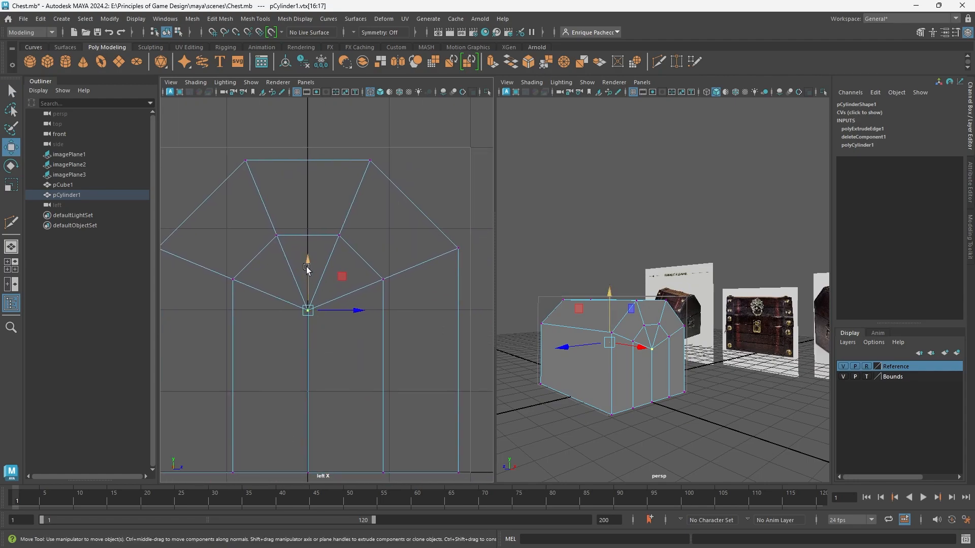
{"action": "key", "text": "v"}
{"action": "left_click_drag", "start_coordinate": [307, 261], "coordinate": [371, 275]}
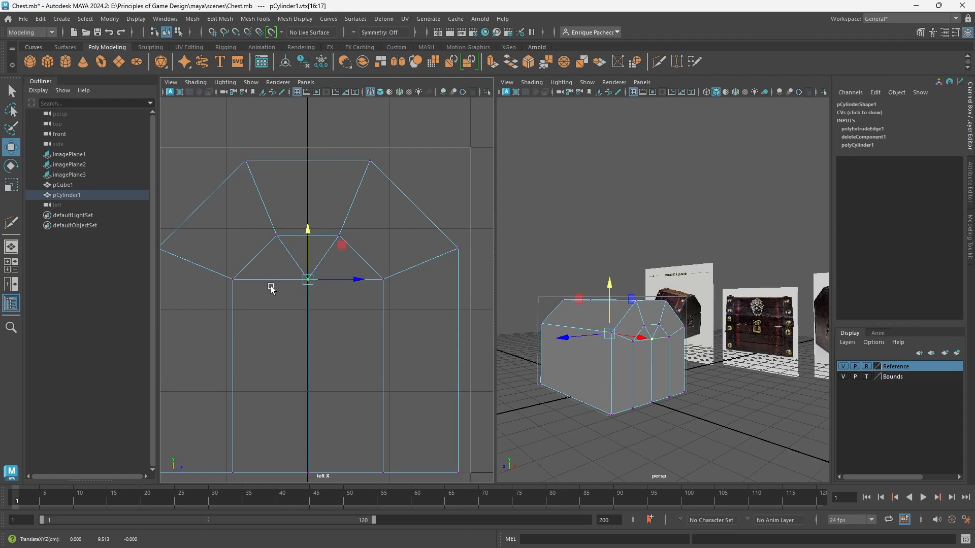
Raise the inner row of three end-cap vertices on both ends, snapping it level with the outer wall corners.
{"action": "middle_click_drag", "start_coordinate": [410, 323], "coordinate": [415, 376], "text": "alt"}
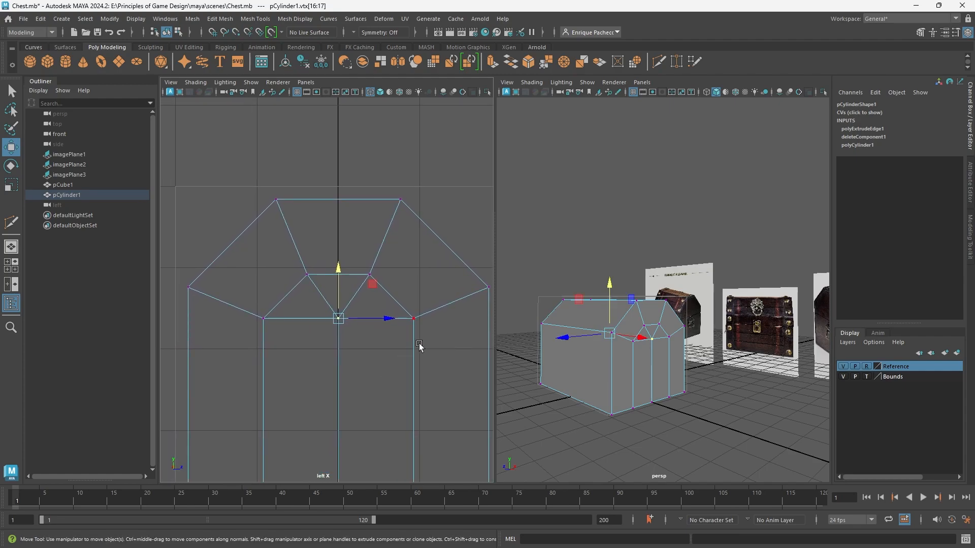
{"action": "left_click_drag", "start_coordinate": [430, 336], "coordinate": [229, 309]}
{"action": "key", "text": "v"}
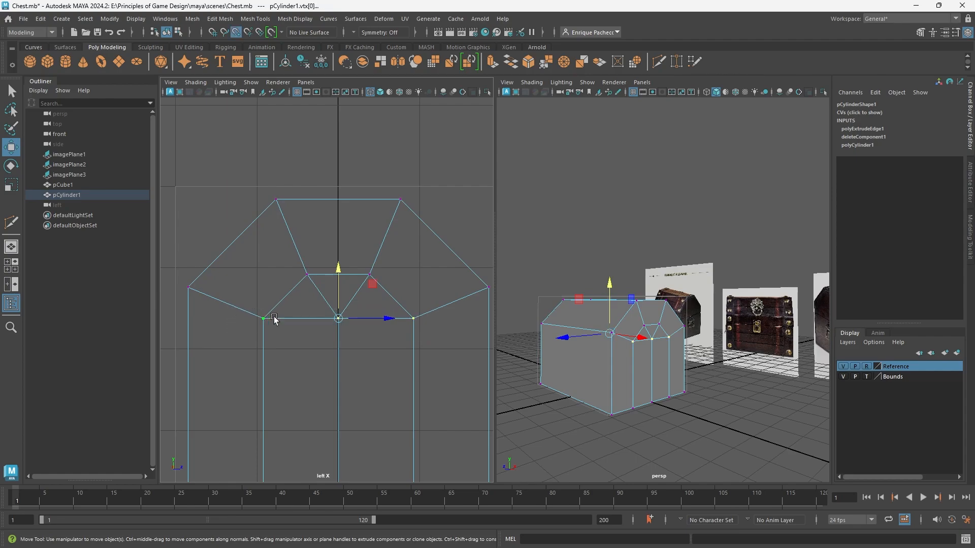
{"action": "left_click_drag", "start_coordinate": [339, 269], "coordinate": [198, 290]}
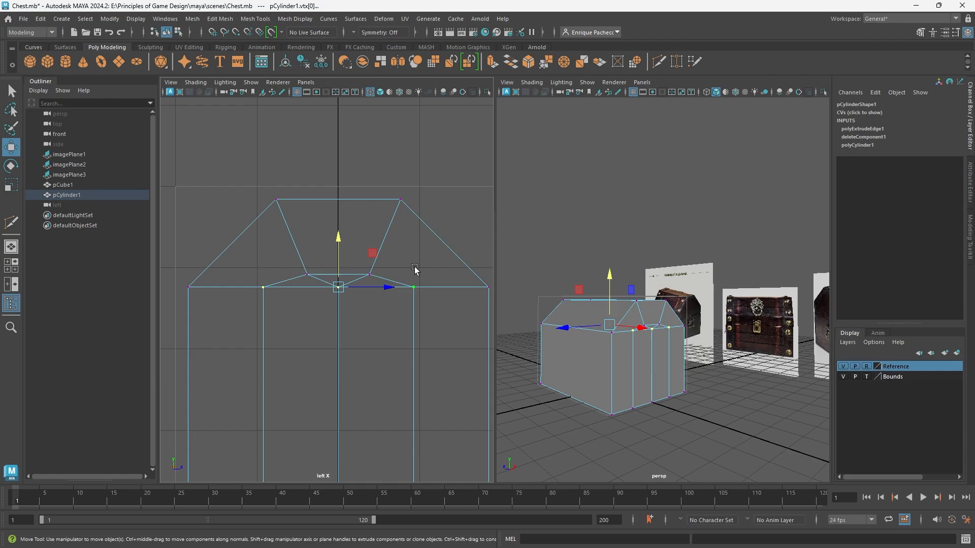
Raise the two upper inner end-cap vertices on both ends to about midway between the wall line and the lid's top.
{"action": "left_click", "coordinate": [413, 287]}
{"action": "left_click_drag", "start_coordinate": [377, 282], "coordinate": [271, 254]}
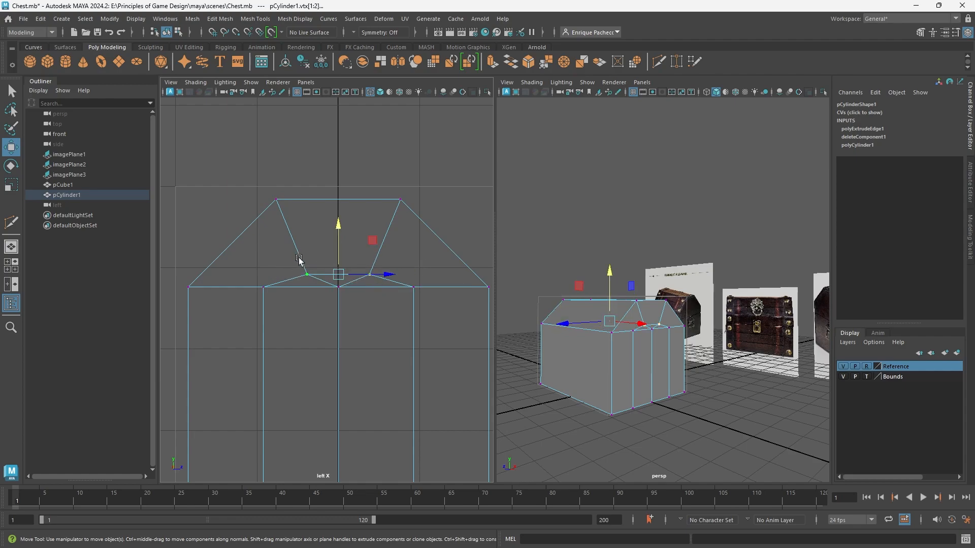
{"action": "left_click_drag", "start_coordinate": [335, 222], "coordinate": [340, 192]}
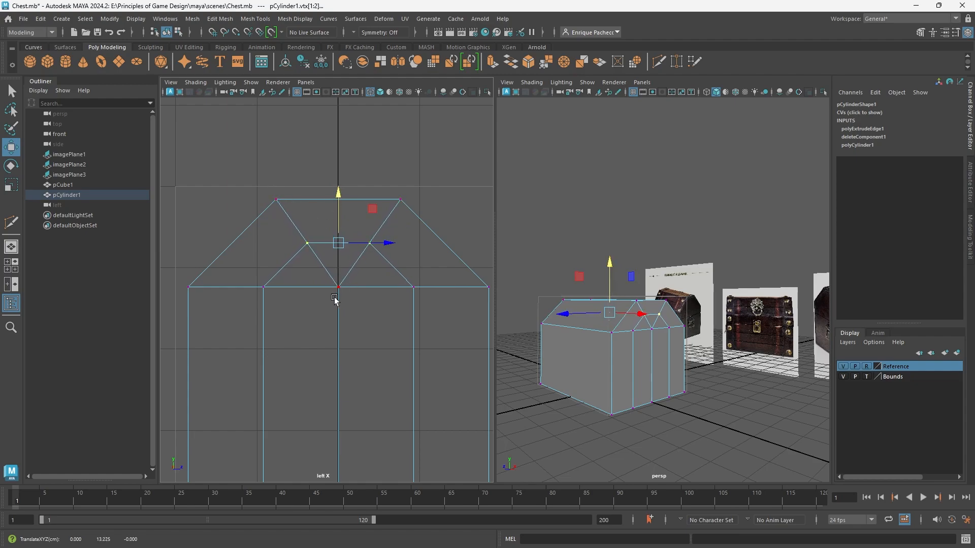
{"action": "left_click", "coordinate": [364, 407]}
Multi-Cut a vertical edge on the right end cap from its centre vertex to the midpoint of the lid's top edge.
{"action": "left_click_drag", "start_coordinate": [677, 359], "coordinate": [671, 325], "text": "alt"}
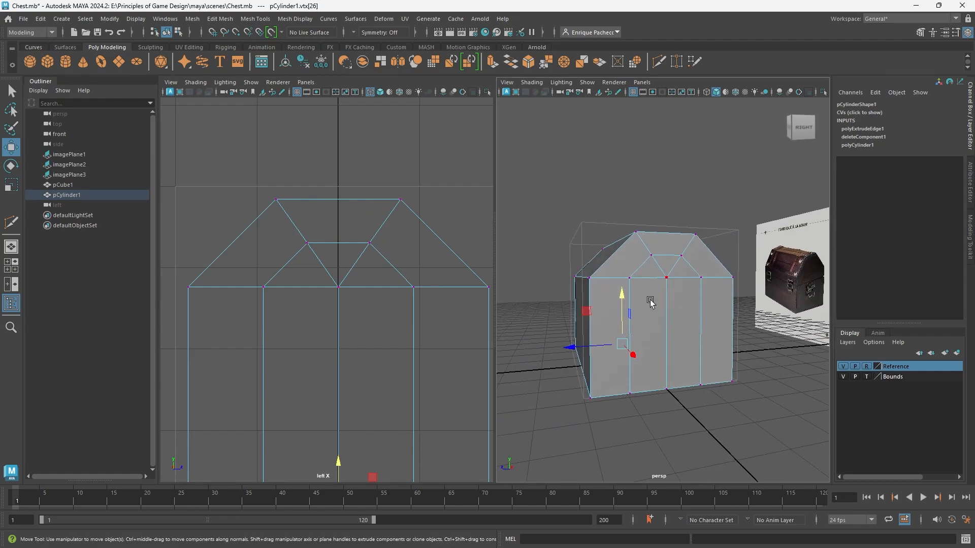
{"action": "scroll", "coordinate": [669, 289], "scroll_direction": "up", "scroll_amount": 5}
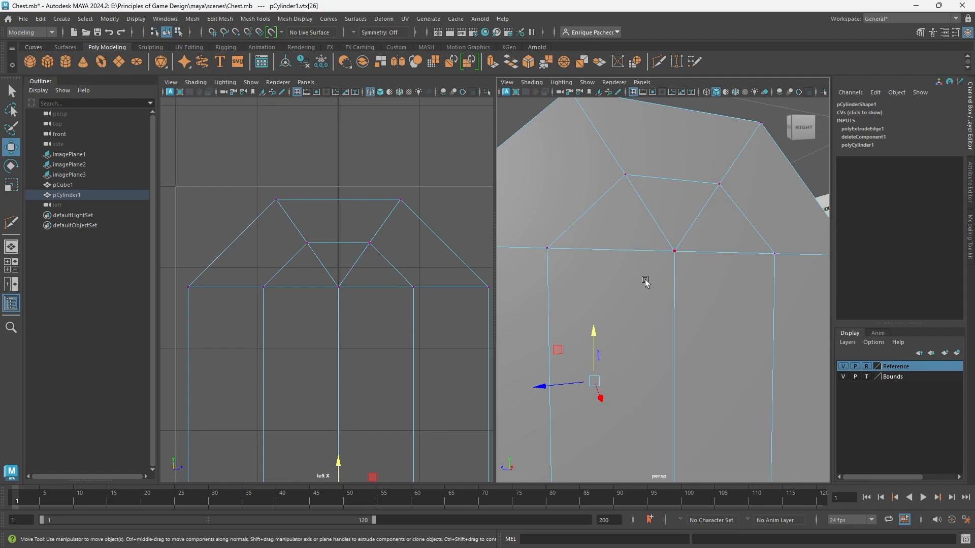
{"action": "scroll", "coordinate": [657, 278], "scroll_direction": "down", "scroll_amount": 5}
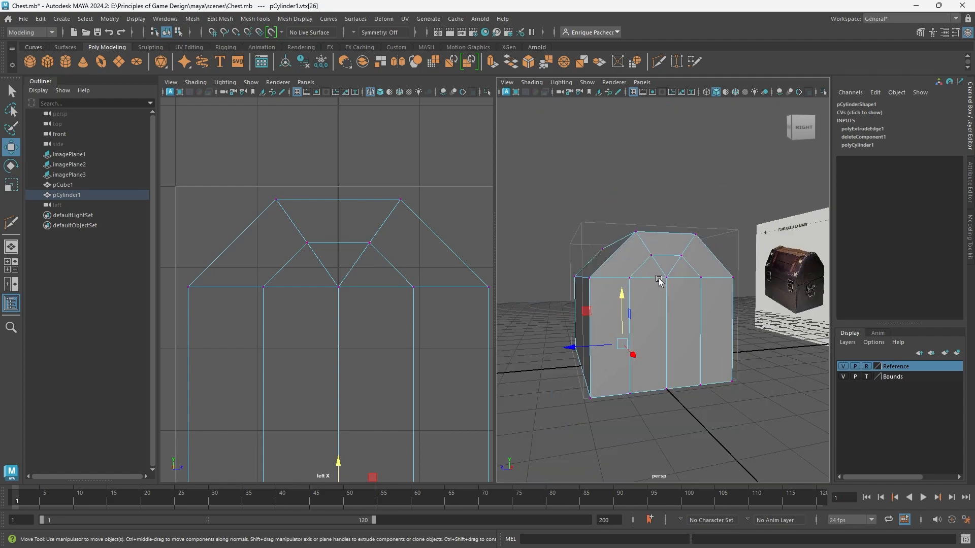
{"action": "left_click", "coordinate": [659, 63]}
{"action": "scroll", "coordinate": [692, 257], "scroll_direction": "up", "scroll_amount": 3}
{"action": "scroll", "coordinate": [632, 246], "scroll_direction": "up", "scroll_amount": 4}
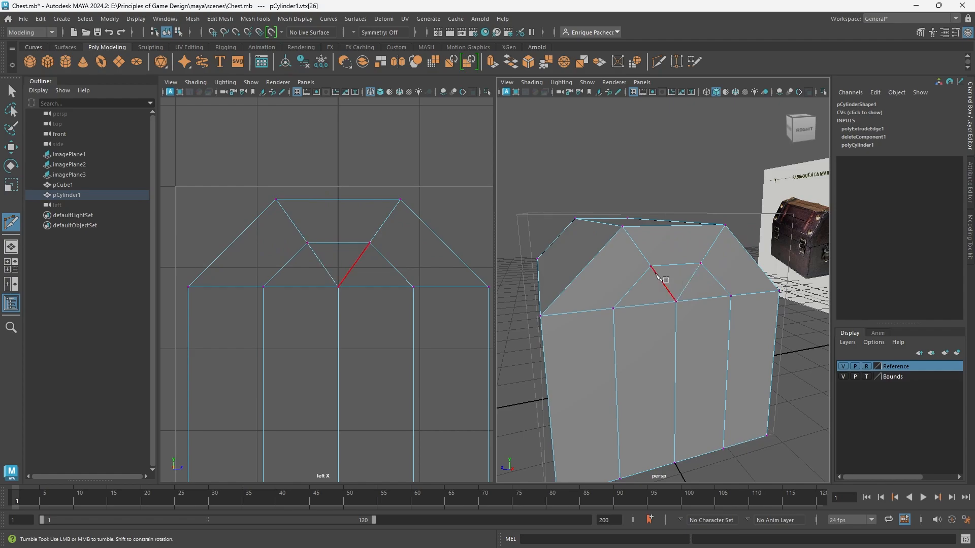
{"action": "scroll", "coordinate": [665, 292], "scroll_direction": "up", "scroll_amount": 4}
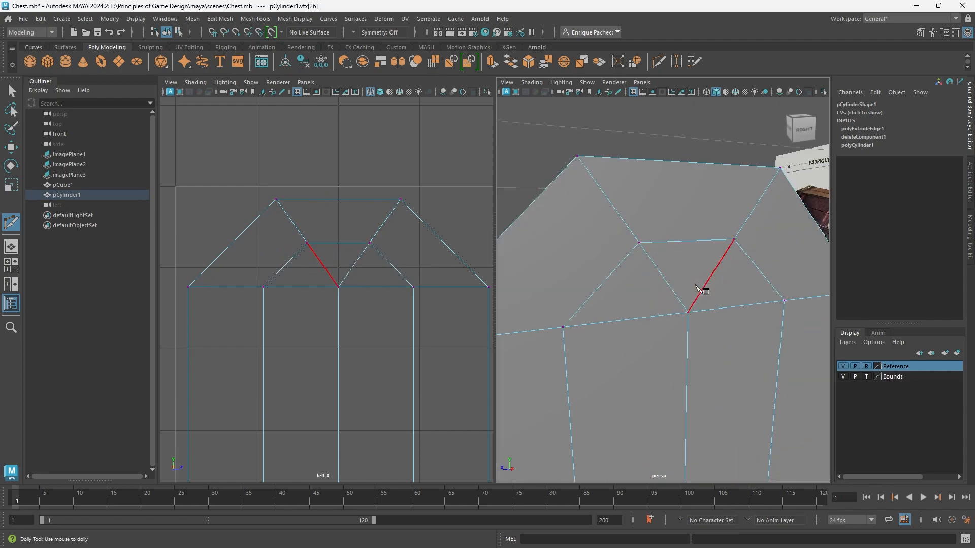
{"action": "left_click", "coordinate": [688, 312]}
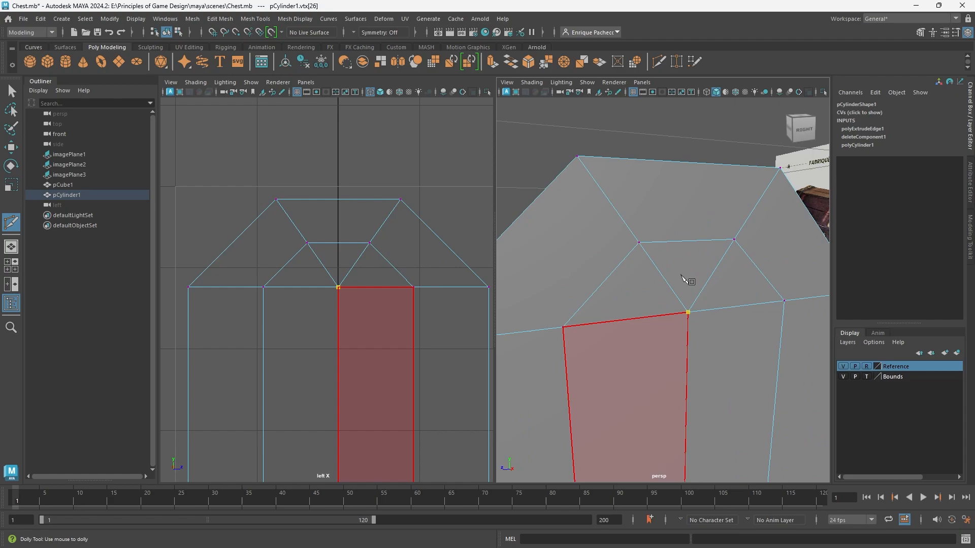
{"action": "left_click", "coordinate": [691, 162]}
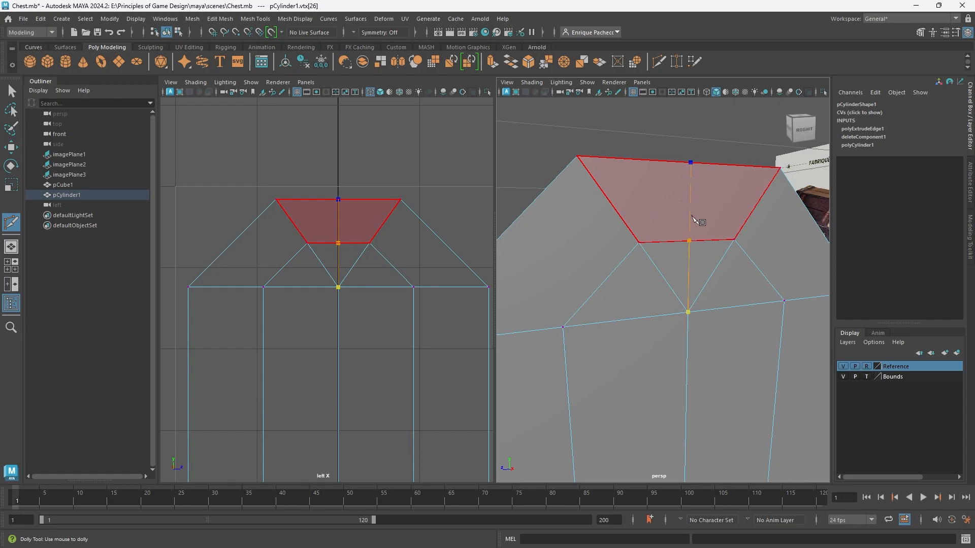
{"action": "key", "text": "Return"}
Delete the two diagonal edges meeting at the right end cap's centre vertex.
{"action": "key", "text": "q"}
{"action": "right_click_drag", "start_coordinate": [659, 258], "coordinate": [642, 213]}
{"action": "left_click", "coordinate": [663, 267]}
{"action": "left_click", "coordinate": [721, 266], "text": "shift"}
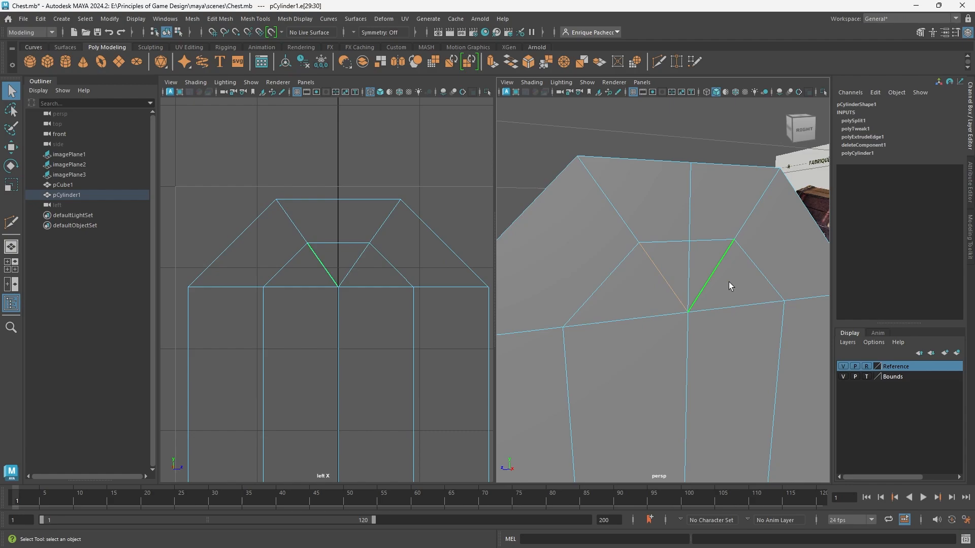
{"action": "key", "text": "Delete"}
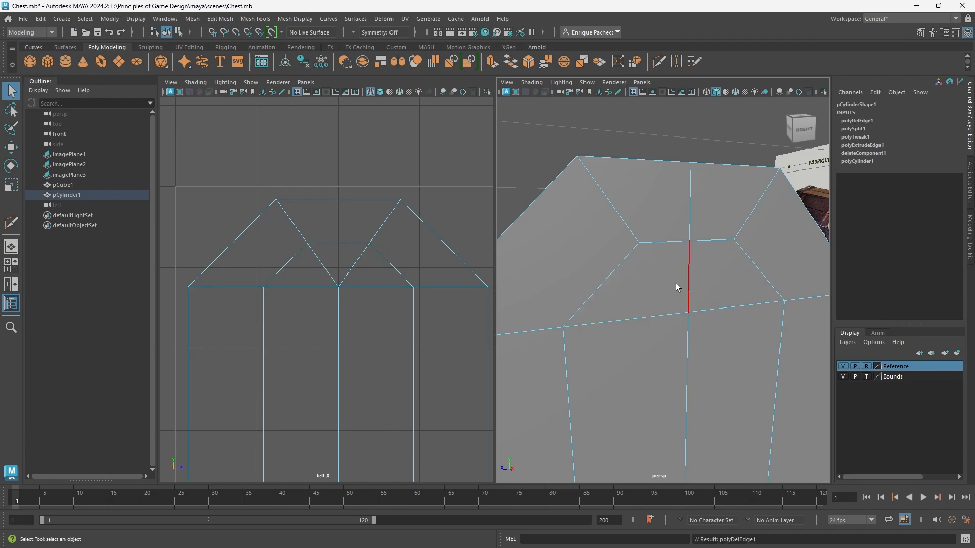
Multi-Cut the matching vertical edge on the left end cap, from its centre vertex to the top edge's midpoint.
{"action": "scroll", "coordinate": [694, 294], "scroll_direction": "down", "scroll_amount": 6}
{"action": "left_click_drag", "start_coordinate": [672, 298], "coordinate": [858, 292], "text": "alt"}
{"action": "scroll", "coordinate": [700, 288], "scroll_direction": "up", "scroll_amount": 9}
{"action": "scroll", "coordinate": [691, 195], "scroll_direction": "down", "scroll_amount": 5}
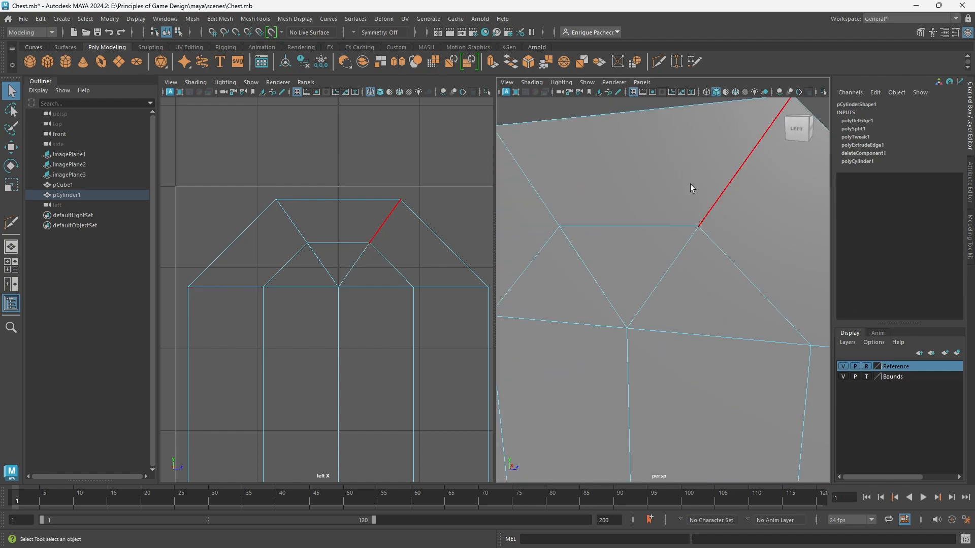
{"action": "left_click", "coordinate": [662, 65]}
{"action": "left_click", "coordinate": [647, 307]}
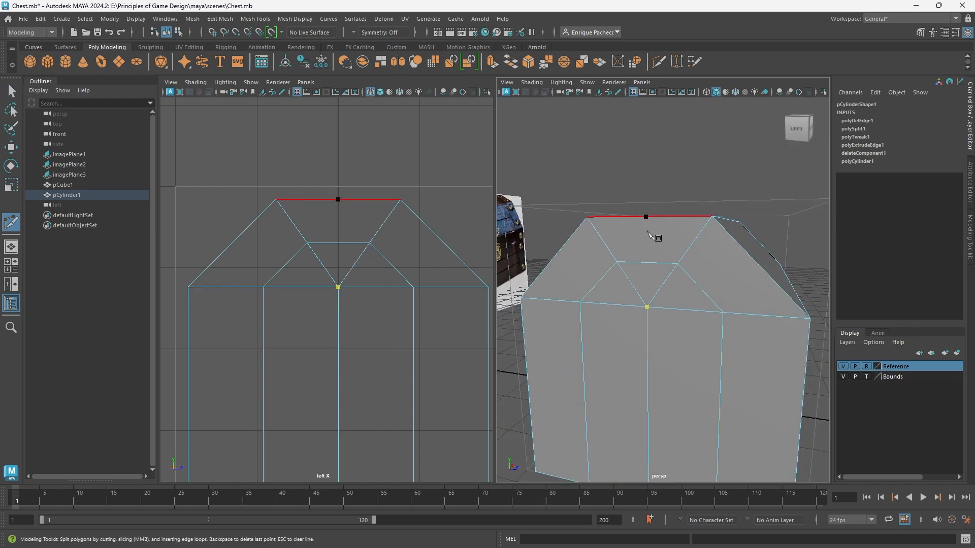
{"action": "left_click", "coordinate": [647, 217]}
{"action": "key", "text": "Return"}
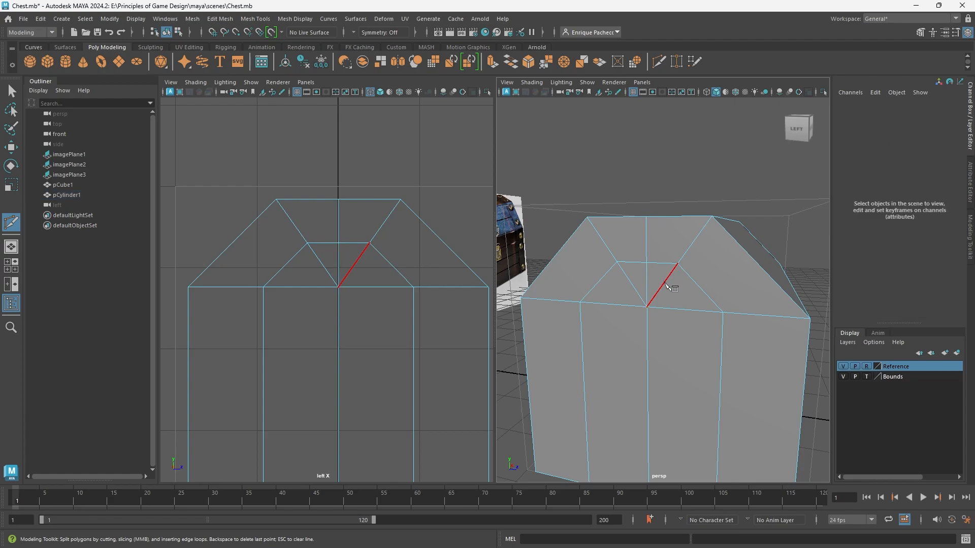
Delete the two diagonal edges meeting at the left end cap's centre vertex.
{"action": "key", "text": "q"}
{"action": "left_click", "coordinate": [645, 282]}
{"action": "left_click", "coordinate": [630, 284]}
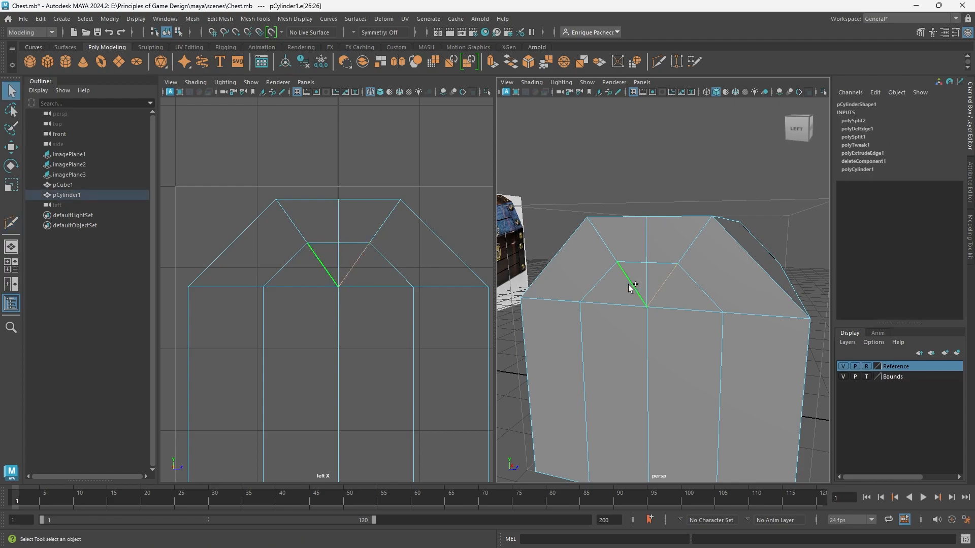
{"action": "key", "text": "Delete"}
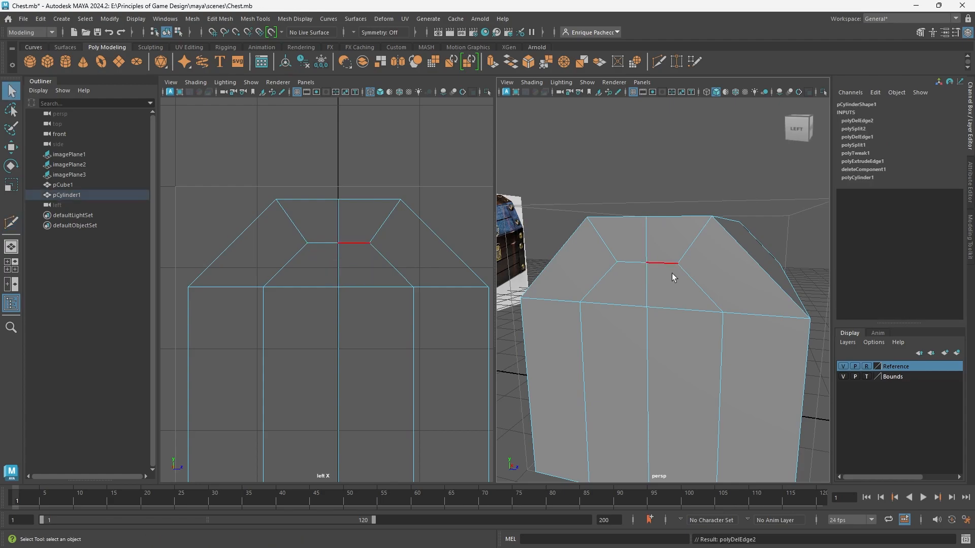
Multi-Cut a lengthwise edge along the lid's top face, joining the top midpoints of the two end caps.
{"action": "left_click_drag", "start_coordinate": [629, 273], "coordinate": [664, 285], "text": "alt"}
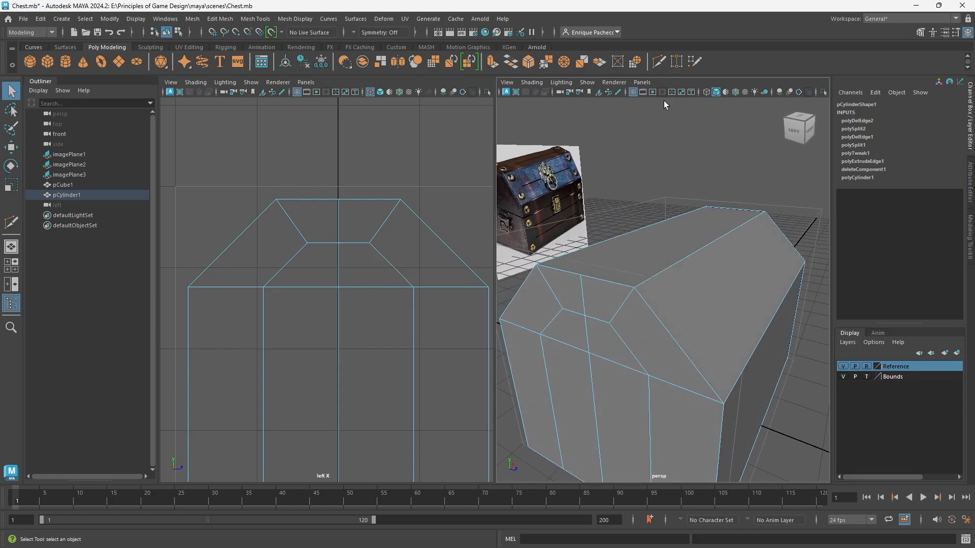
{"action": "left_click", "coordinate": [659, 62]}
{"action": "left_click", "coordinate": [734, 209]}
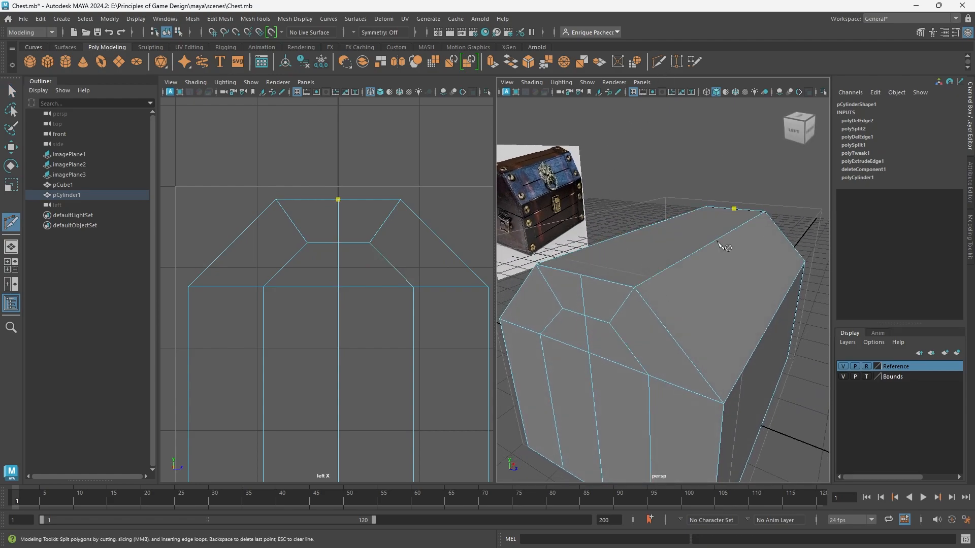
{"action": "left_click", "coordinate": [581, 275]}
{"action": "right_click", "coordinate": [436, 251]}
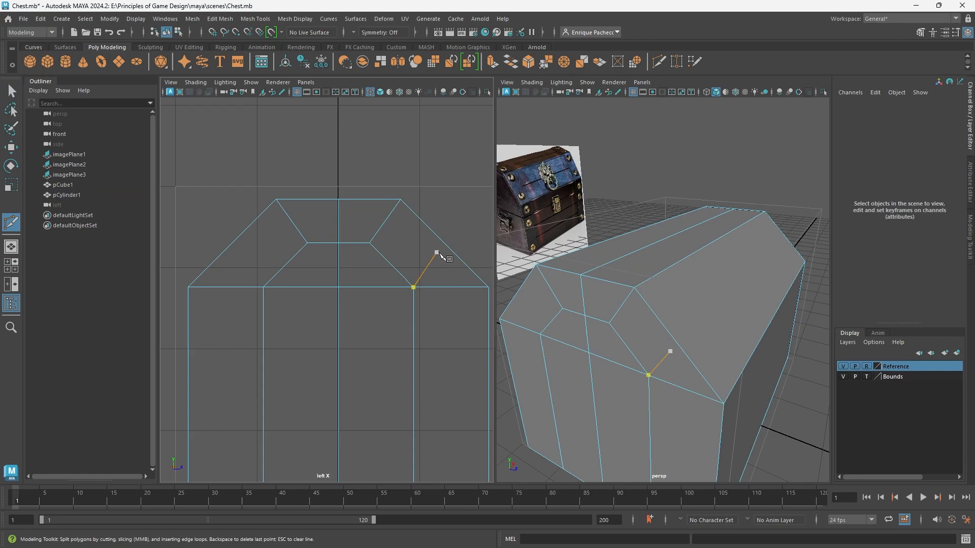
Select the border edge loop around the chest's open bottom and close it with Fill Hole.
{"action": "scroll", "coordinate": [598, 304], "scroll_direction": "down", "scroll_amount": 4}
{"action": "left_click_drag", "start_coordinate": [718, 335], "coordinate": [550, 276], "text": "alt"}
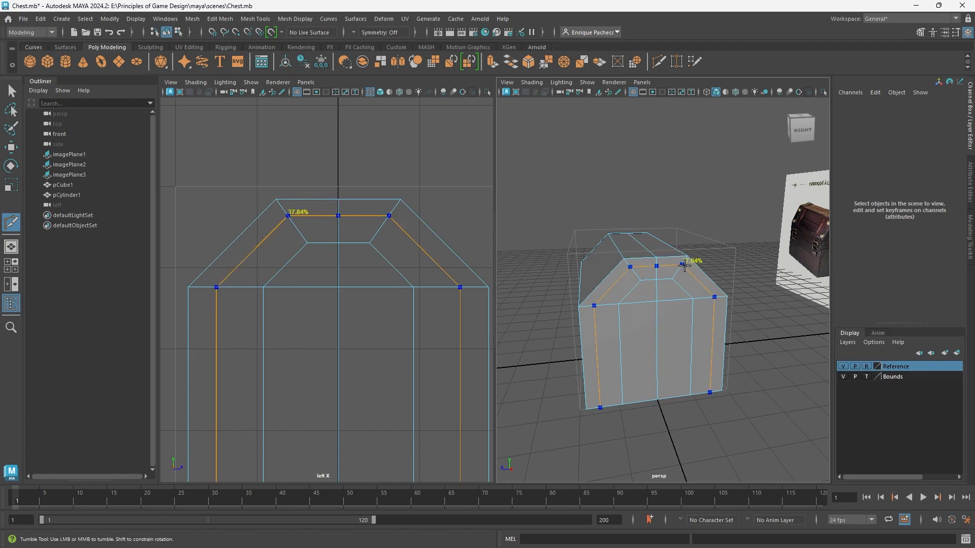
{"action": "right_click_drag", "start_coordinate": [663, 274], "coordinate": [660, 332], "text": "alt"}
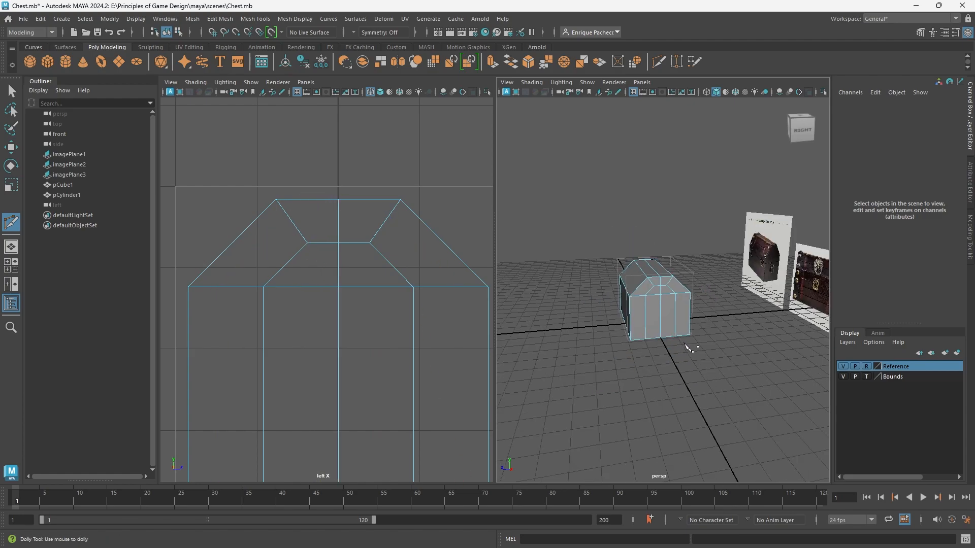
{"action": "left_click_drag", "start_coordinate": [681, 341], "coordinate": [726, 337], "text": "alt"}
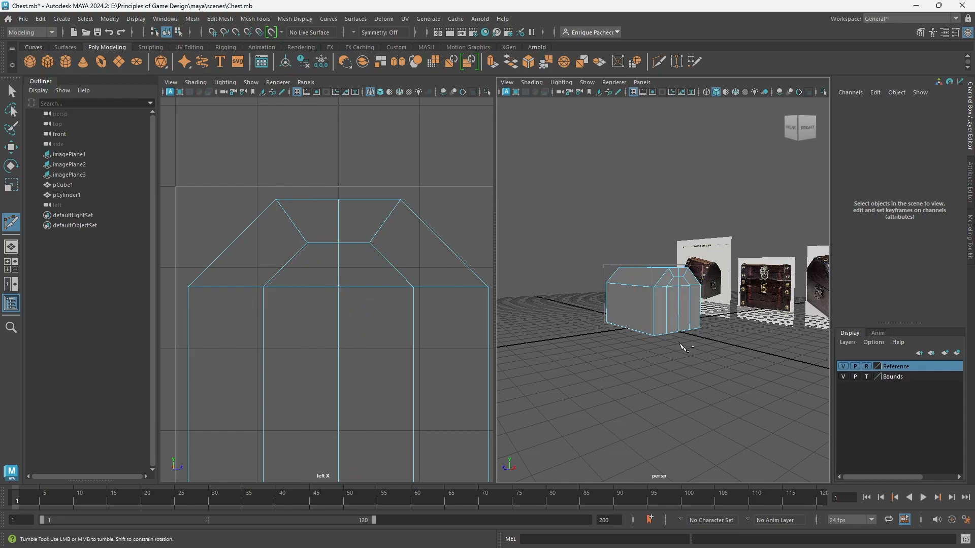
{"action": "left_click_drag", "start_coordinate": [681, 346], "coordinate": [652, 296], "text": "alt"}
{"action": "scroll", "coordinate": [651, 298], "scroll_direction": "up", "scroll_amount": 3}
{"action": "scroll", "coordinate": [650, 298], "scroll_direction": "up", "scroll_amount": 3}
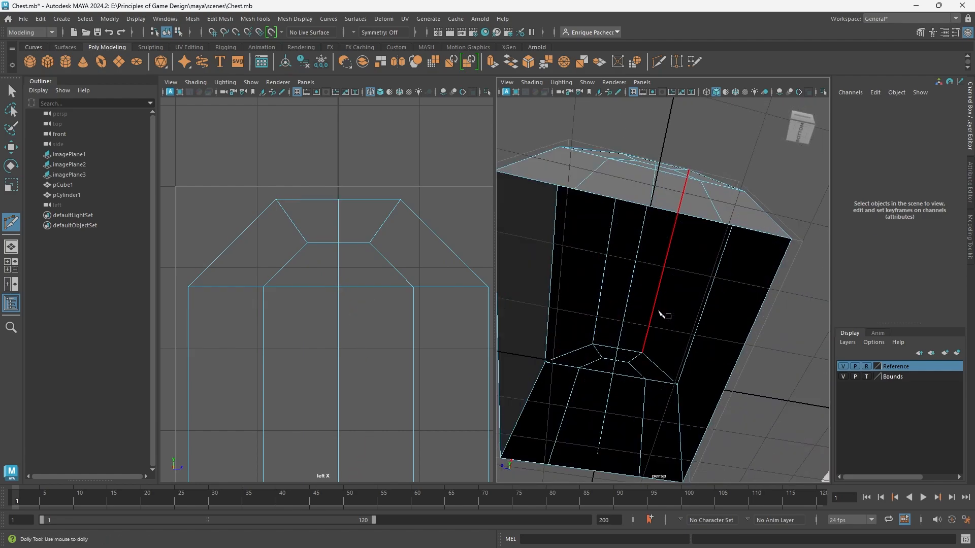
{"action": "key", "text": "q"}
{"action": "right_click_drag", "start_coordinate": [644, 249], "coordinate": [660, 211]}
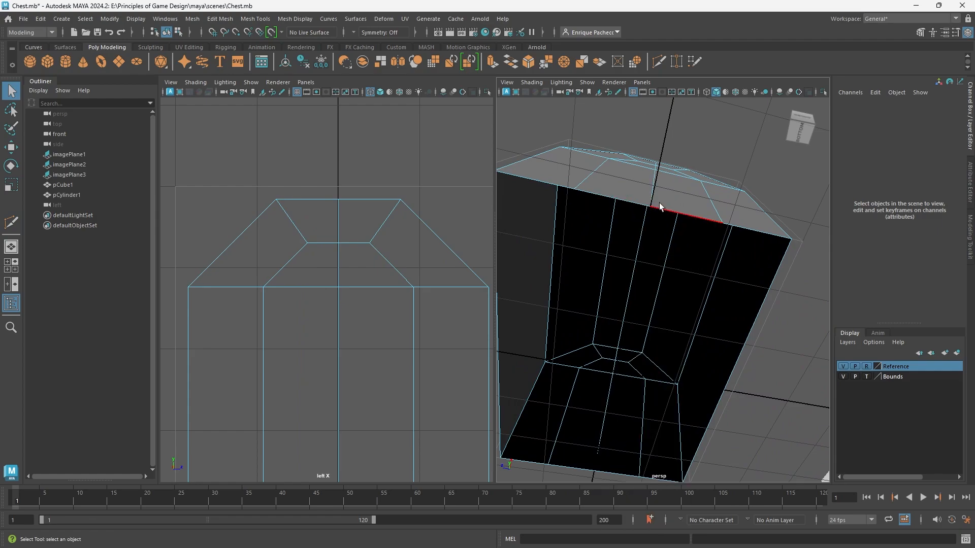
{"action": "left_click", "coordinate": [668, 208]}
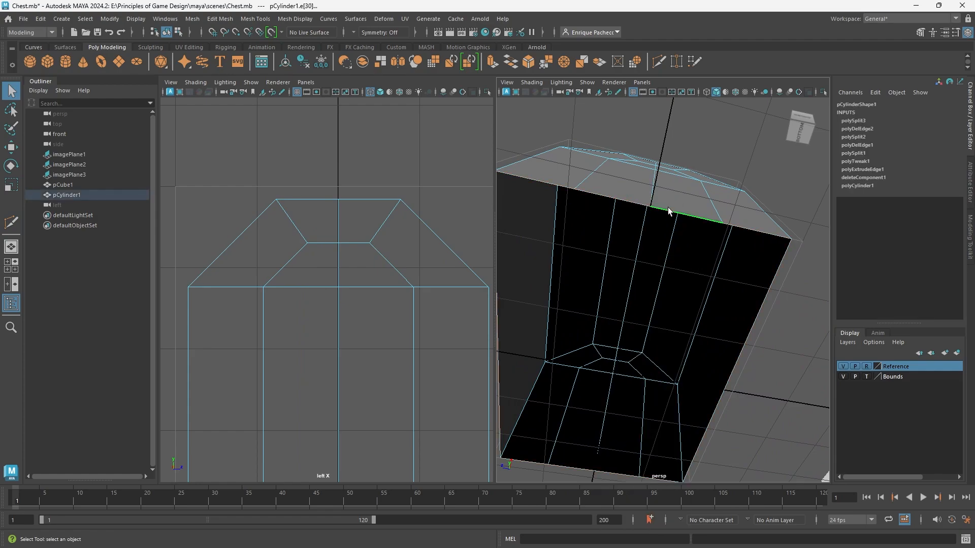
{"action": "left_click", "coordinate": [510, 65]}
Multi-Cut three lengthwise edges across the chest's bottom face, joining the matching lower vertices of the two end caps.
{"action": "scroll", "coordinate": [614, 322], "scroll_direction": "down", "scroll_amount": 5}
{"action": "left_click_drag", "start_coordinate": [614, 321], "coordinate": [629, 309], "text": "alt"}
{"action": "left_click", "coordinate": [658, 61]}
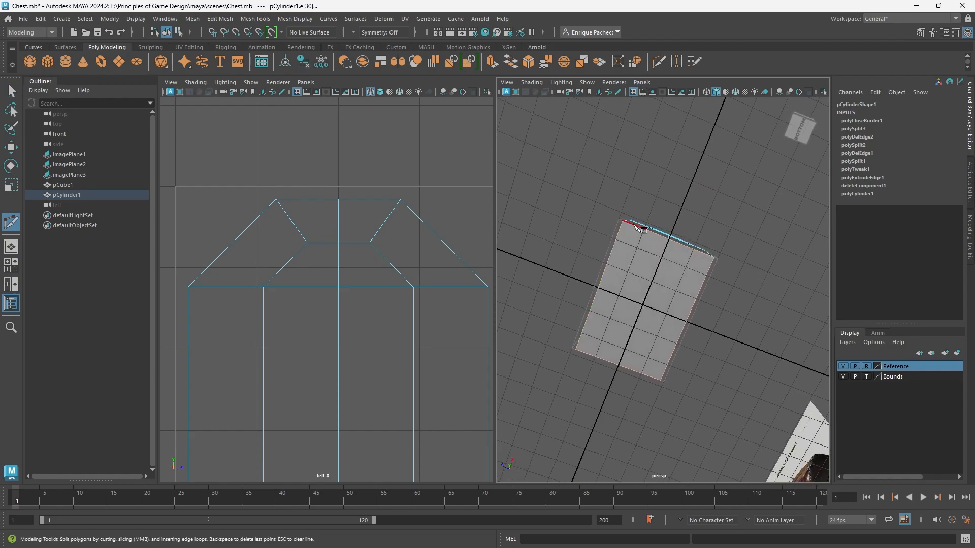
{"action": "right_click", "coordinate": [644, 365]}
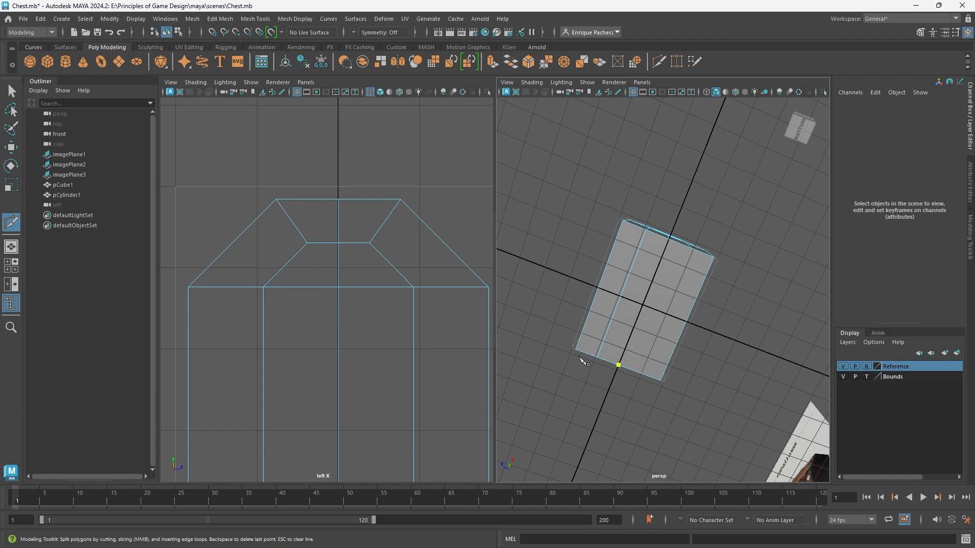
{"action": "left_click", "coordinate": [669, 239]}
Examine the three chest reference images against the blockout, checking the corner straps, hardware and plank layout.
{"action": "left_click_drag", "start_coordinate": [600, 349], "coordinate": [687, 432], "text": "alt"}
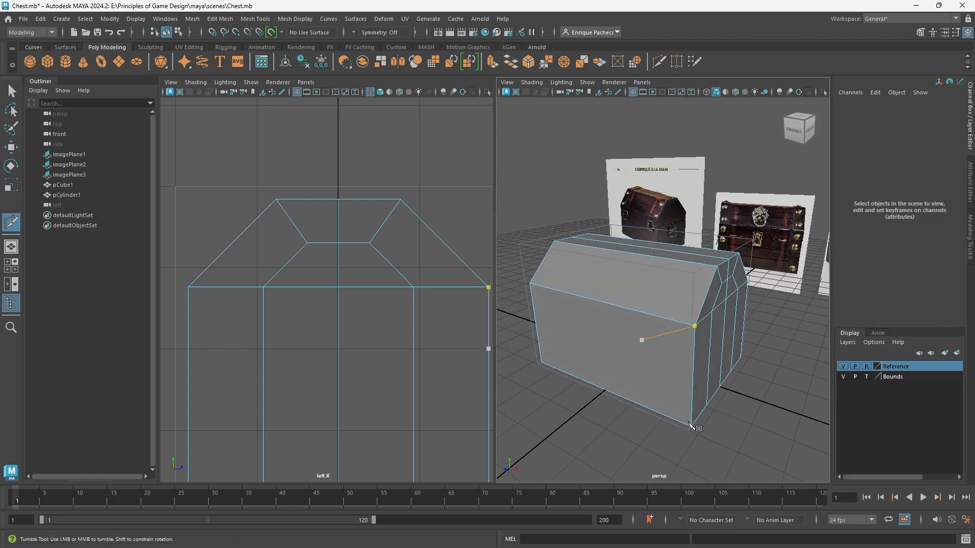
{"action": "scroll", "coordinate": [721, 404], "scroll_direction": "down", "scroll_amount": 5}
{"action": "middle_click_drag", "start_coordinate": [818, 288], "coordinate": [761, 307], "text": "alt"}
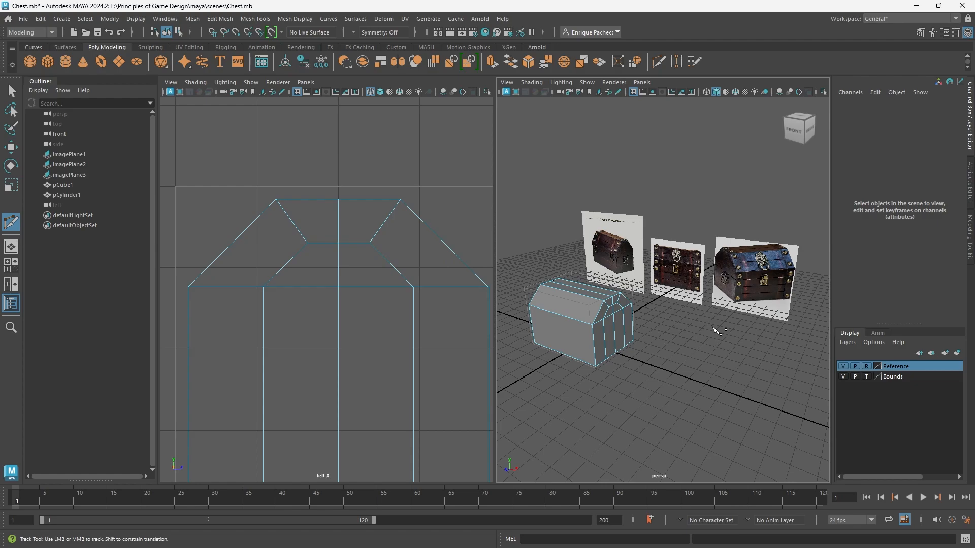
{"action": "scroll", "coordinate": [701, 320], "scroll_direction": "up", "scroll_amount": 5}
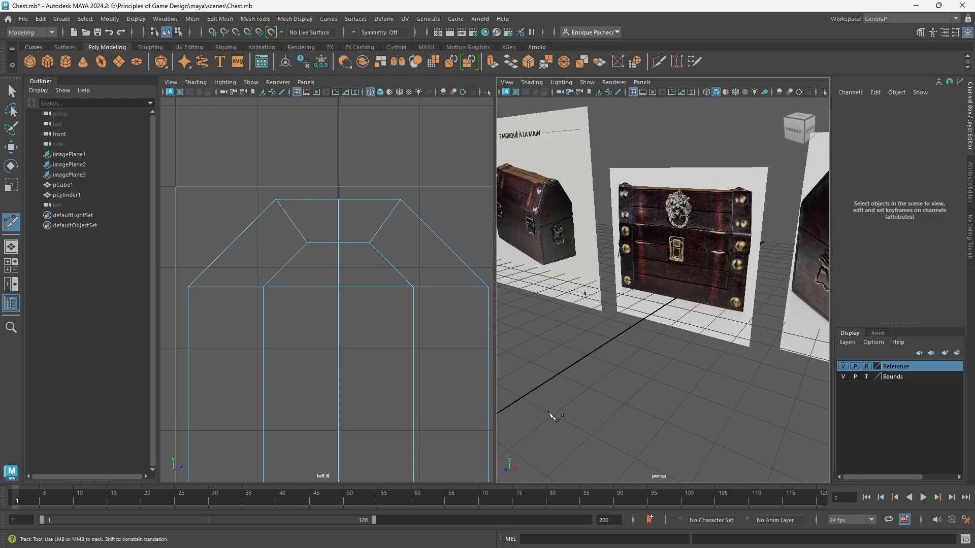
{"action": "key", "text": "space"}
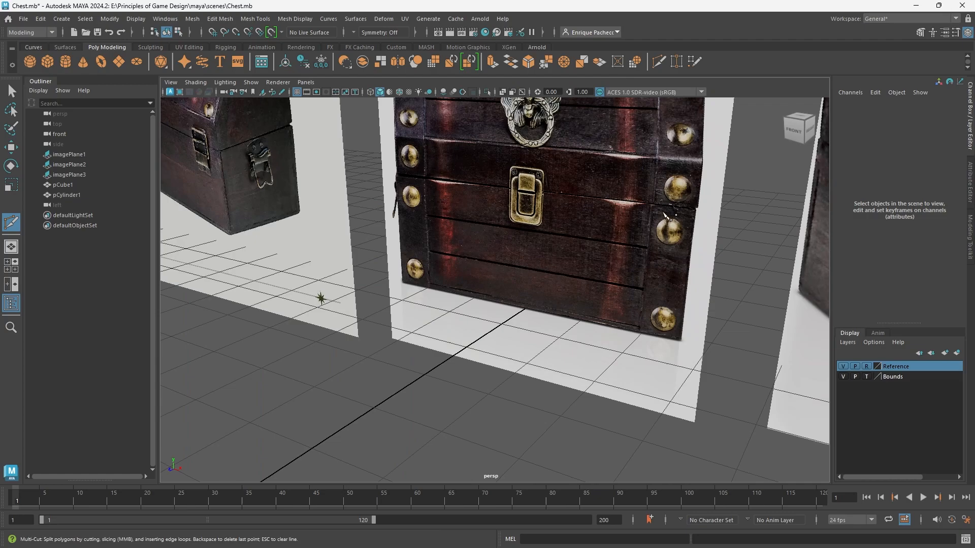
{"action": "middle_click_drag", "start_coordinate": [664, 214], "coordinate": [555, 354], "text": "alt"}
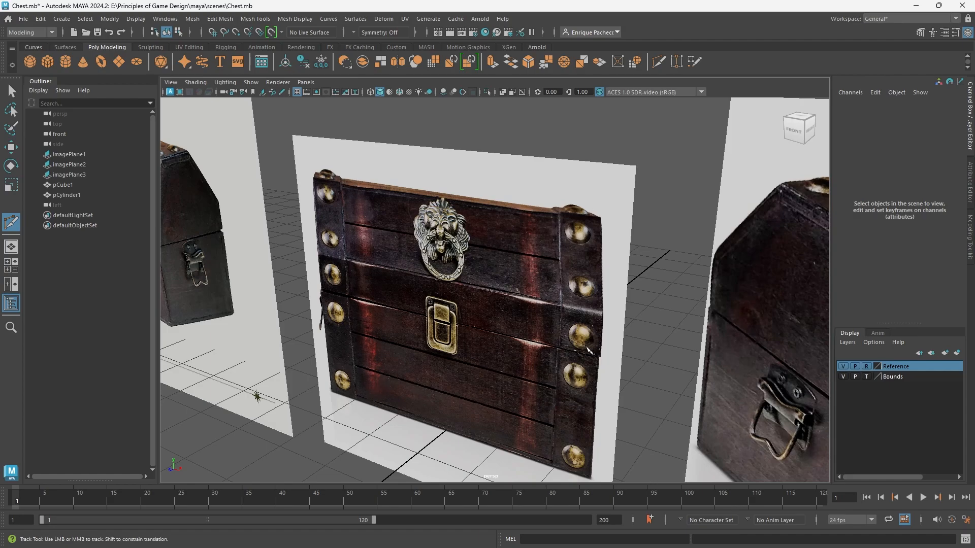
{"action": "scroll", "coordinate": [568, 412], "scroll_direction": "down", "scroll_amount": 4}
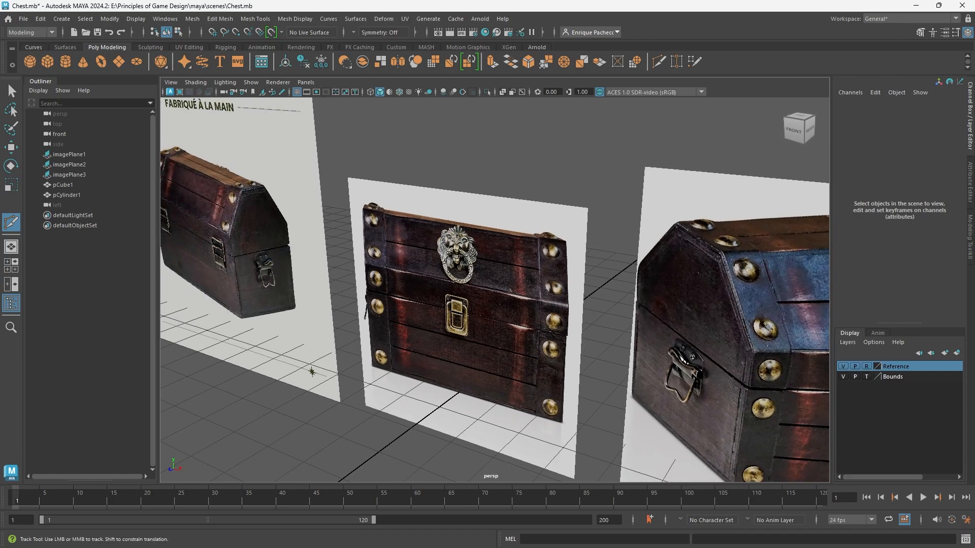
{"action": "scroll", "coordinate": [331, 240], "scroll_direction": "up", "scroll_amount": 5}
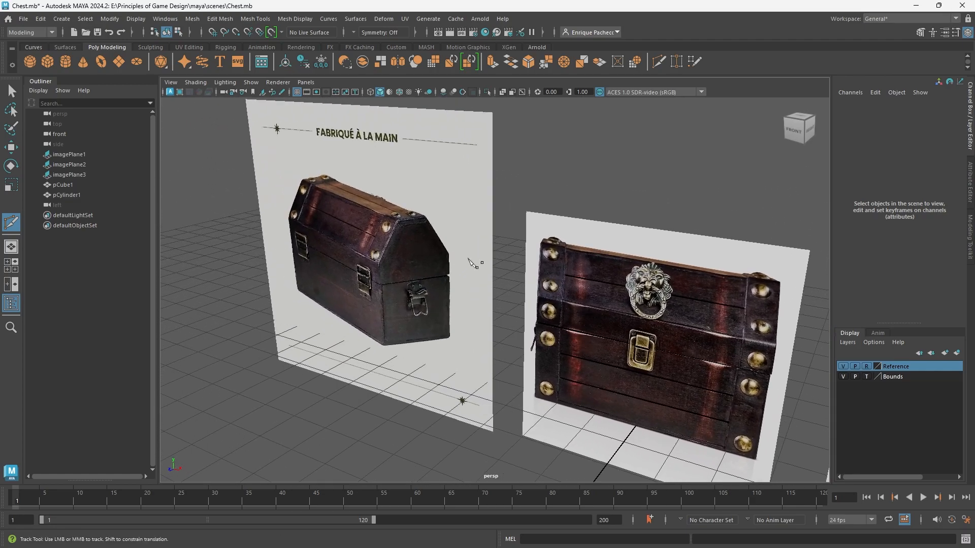
{"action": "scroll", "coordinate": [331, 241], "scroll_direction": "up", "scroll_amount": 1}
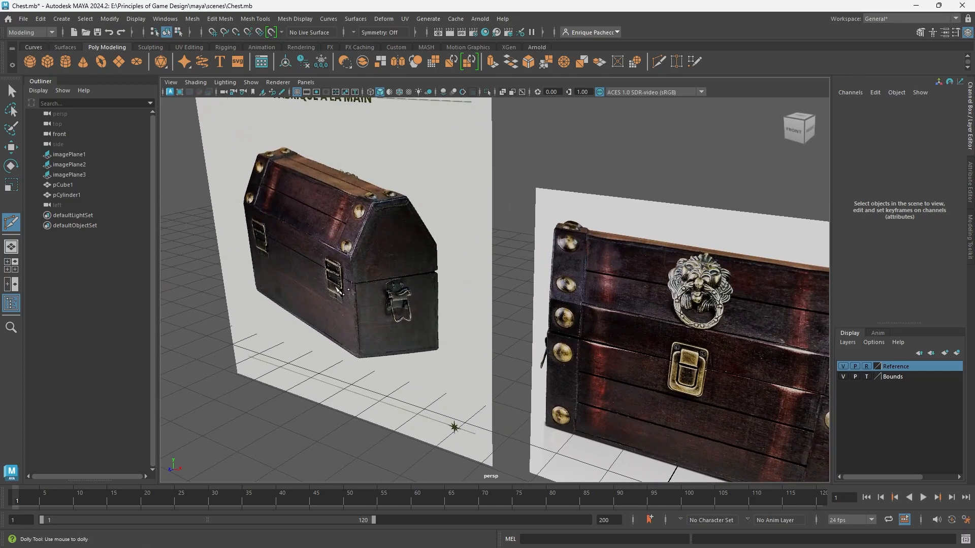
{"action": "left_click_drag", "start_coordinate": [338, 290], "coordinate": [564, 278], "text": "alt"}
{"action": "middle_click_drag", "start_coordinate": [568, 278], "coordinate": [601, 274], "text": "alt"}
{"action": "scroll", "coordinate": [278, 273], "scroll_direction": "down", "scroll_amount": 2}
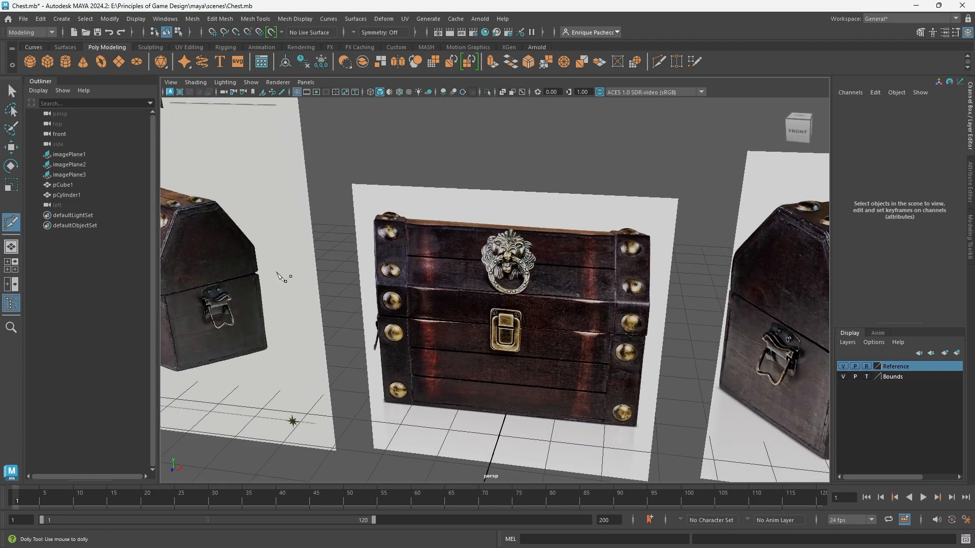
{"action": "scroll", "coordinate": [278, 277], "scroll_direction": "down", "scroll_amount": 2}
{"action": "middle_click_drag", "start_coordinate": [219, 286], "coordinate": [547, 312], "text": "alt"}
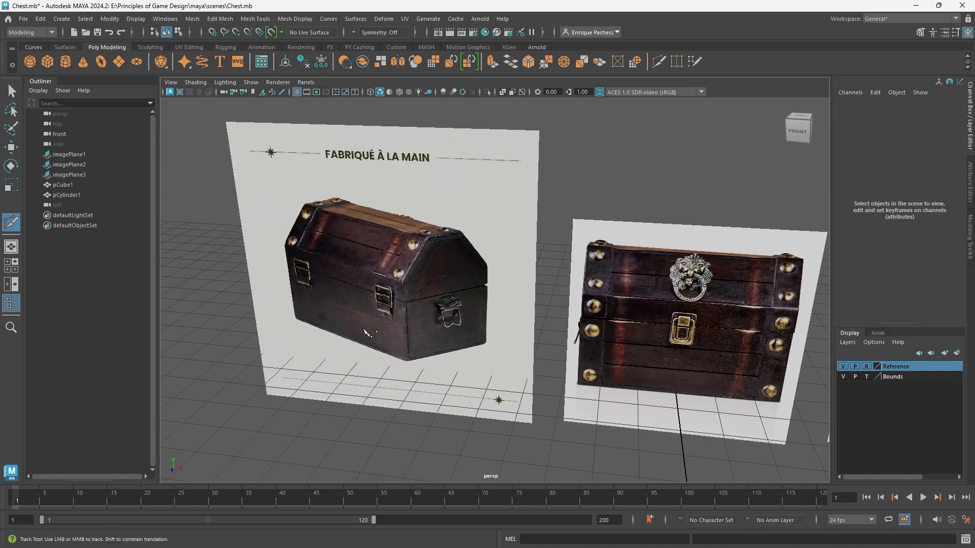
{"action": "scroll", "coordinate": [483, 326], "scroll_direction": "down", "scroll_amount": 5}
{"action": "middle_click_drag", "start_coordinate": [541, 367], "coordinate": [502, 246], "text": "alt"}
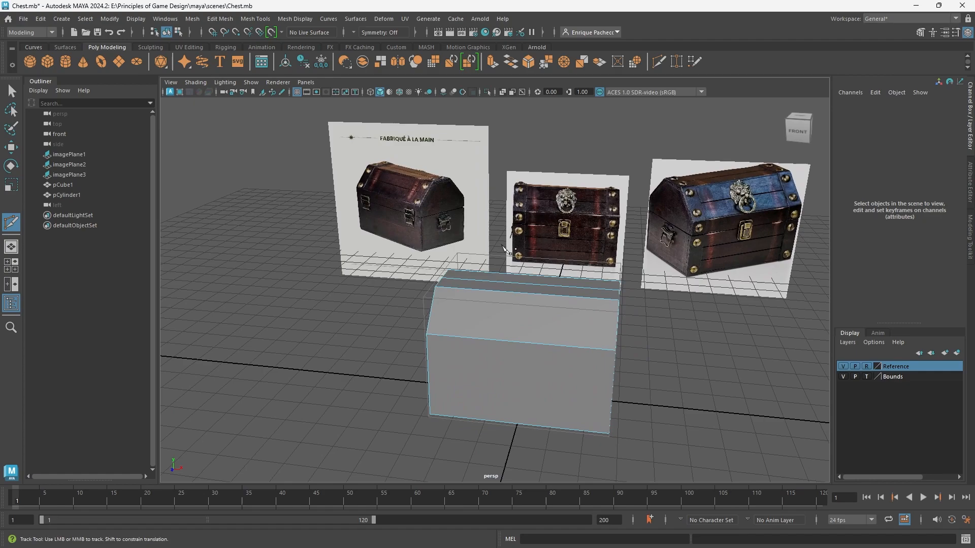
Insert a horizontal edge loop around the chest body just above its bottom edge.
{"action": "left_click", "coordinate": [427, 334]}
{"action": "scroll", "coordinate": [757, 275], "scroll_direction": "up", "scroll_amount": 6}
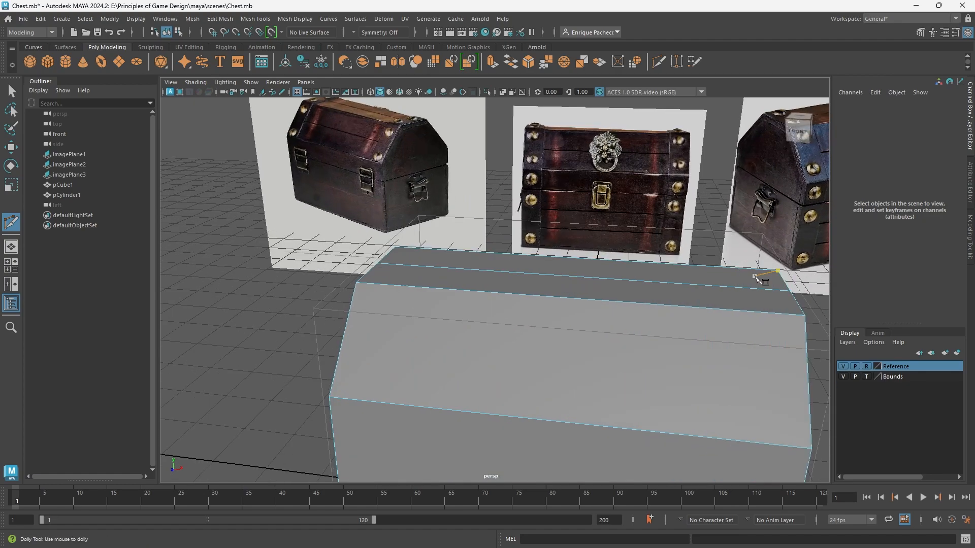
{"action": "middle_click_drag", "start_coordinate": [666, 225], "coordinate": [464, 345], "text": "alt"}
{"action": "right_click_drag", "start_coordinate": [467, 348], "coordinate": [665, 316], "text": "alt"}
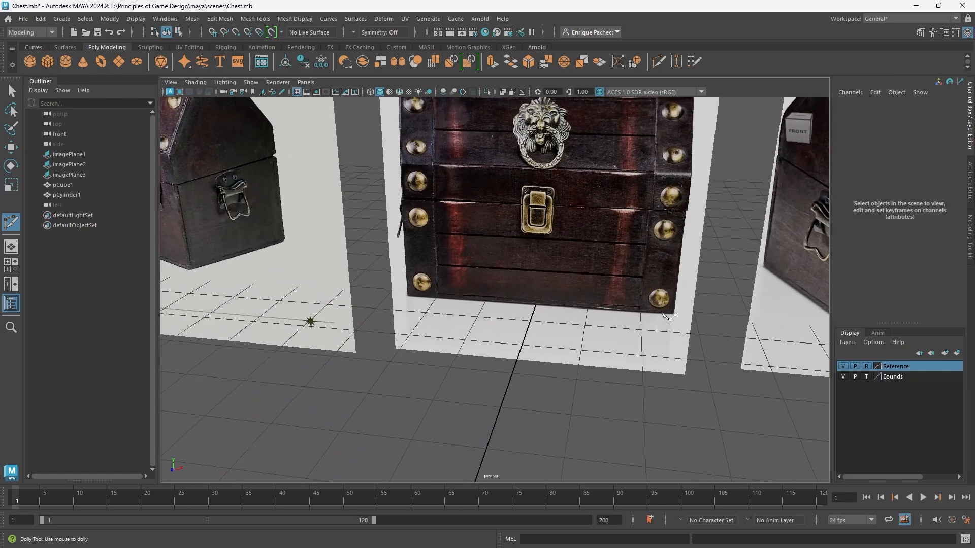
{"action": "scroll", "coordinate": [568, 318], "scroll_direction": "down", "scroll_amount": 10}
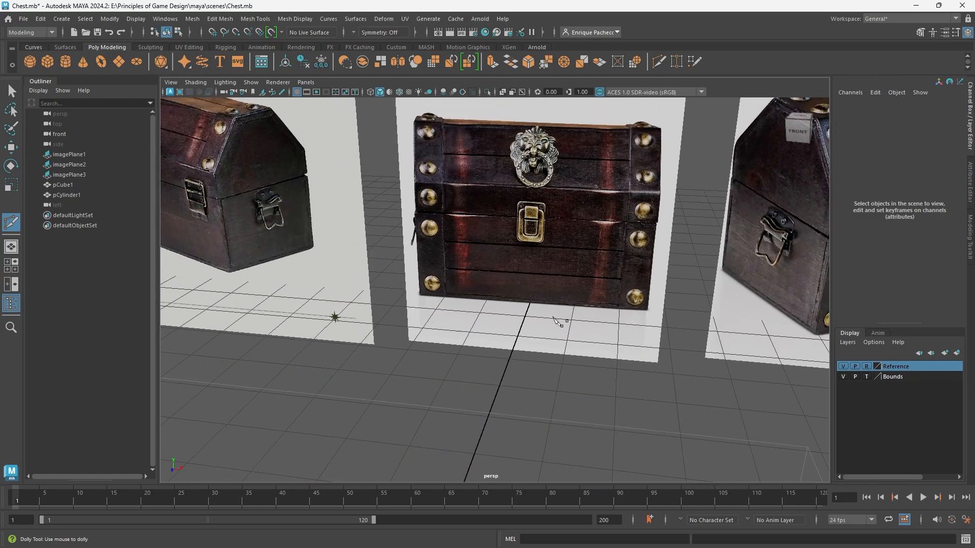
{"action": "left_click_drag", "start_coordinate": [514, 367], "coordinate": [479, 375], "text": "alt"}
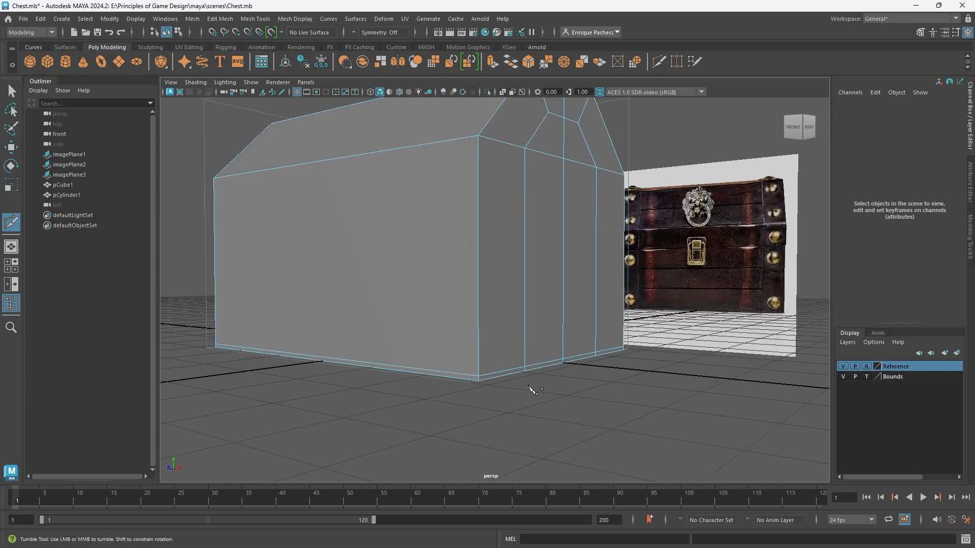
Change the side view to the front view and frame the chest's lower corner over the front reference image.
{"action": "key", "text": "space"}
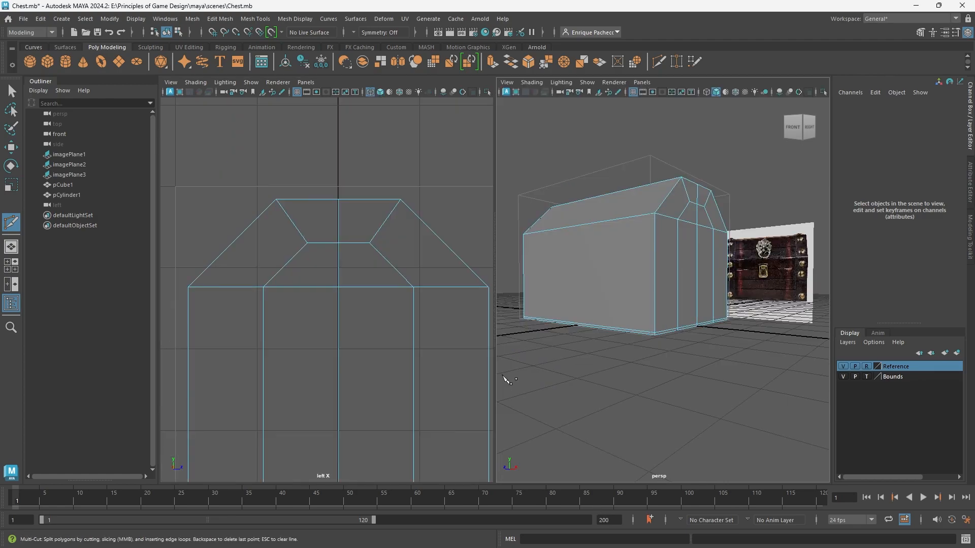
{"action": "key", "text": "space"}
{"action": "left_click", "coordinate": [429, 274]}
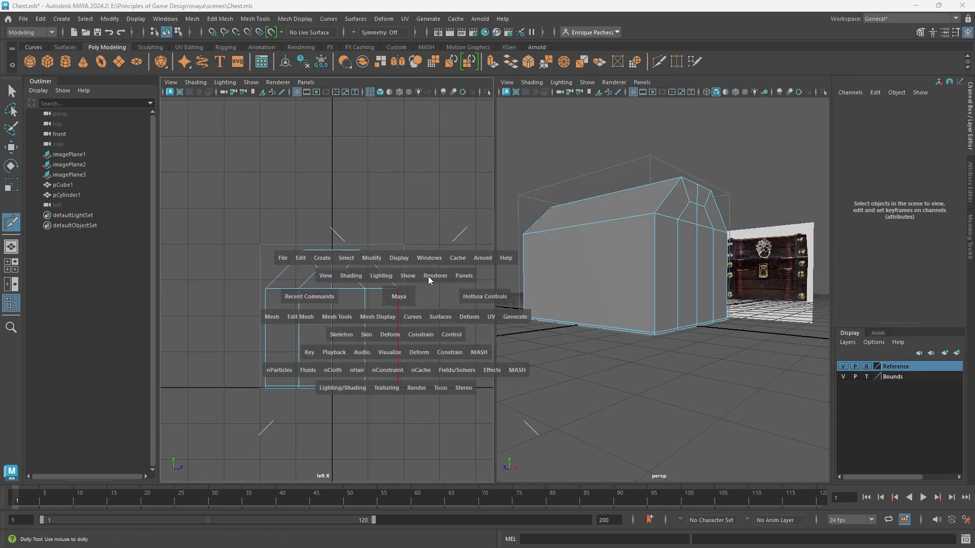
{"action": "left_click_drag", "start_coordinate": [360, 298], "coordinate": [397, 325]}
{"action": "scroll", "coordinate": [371, 361], "scroll_direction": "up", "scroll_amount": 10}
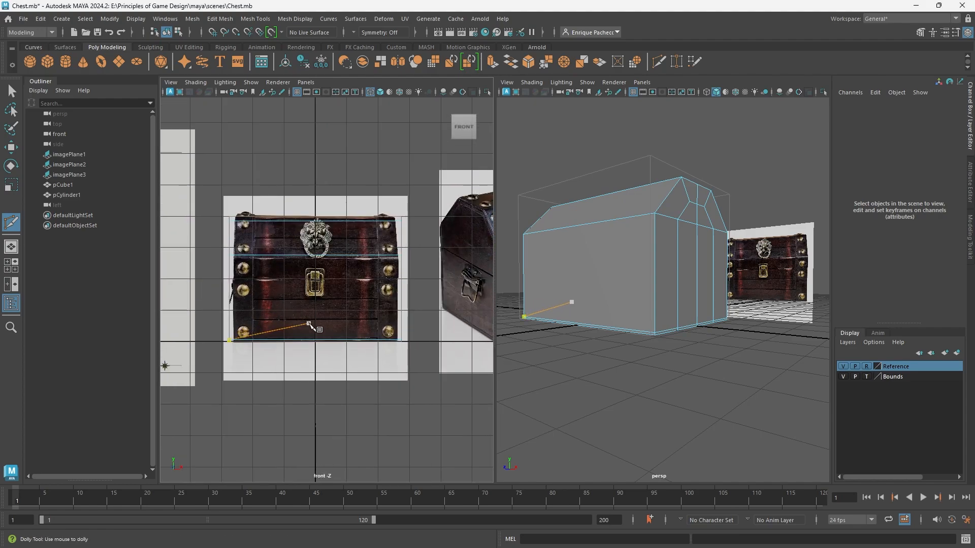
{"action": "middle_click_drag", "start_coordinate": [431, 410], "coordinate": [390, 327], "text": "alt"}
{"action": "scroll", "coordinate": [390, 327], "scroll_direction": "up", "scroll_amount": 6}
{"action": "middle_click_drag", "start_coordinate": [434, 400], "coordinate": [277, 340], "text": "alt"}
{"action": "scroll", "coordinate": [398, 387], "scroll_direction": "down", "scroll_amount": 5}
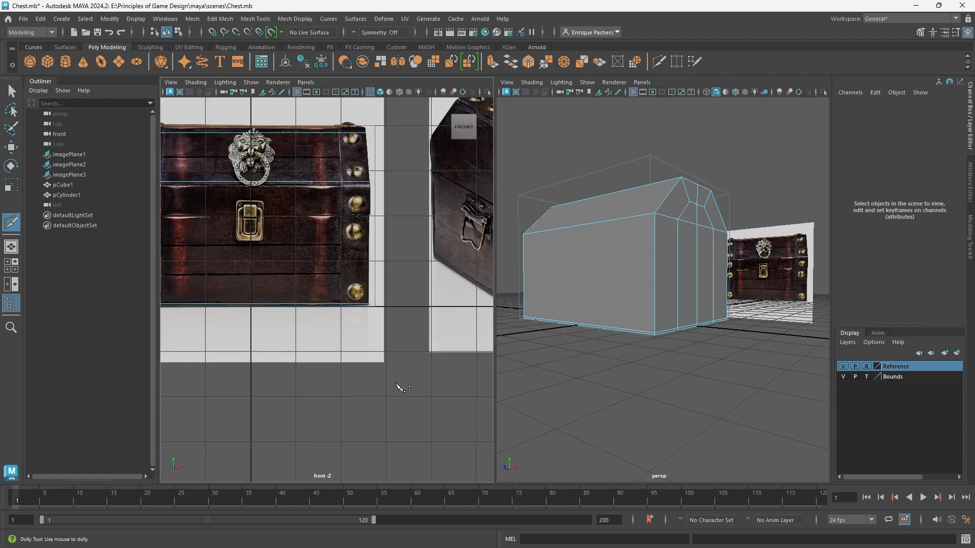
{"action": "scroll", "coordinate": [374, 352], "scroll_direction": "up", "scroll_amount": 4}
{"action": "key", "text": "ctrl+z"}
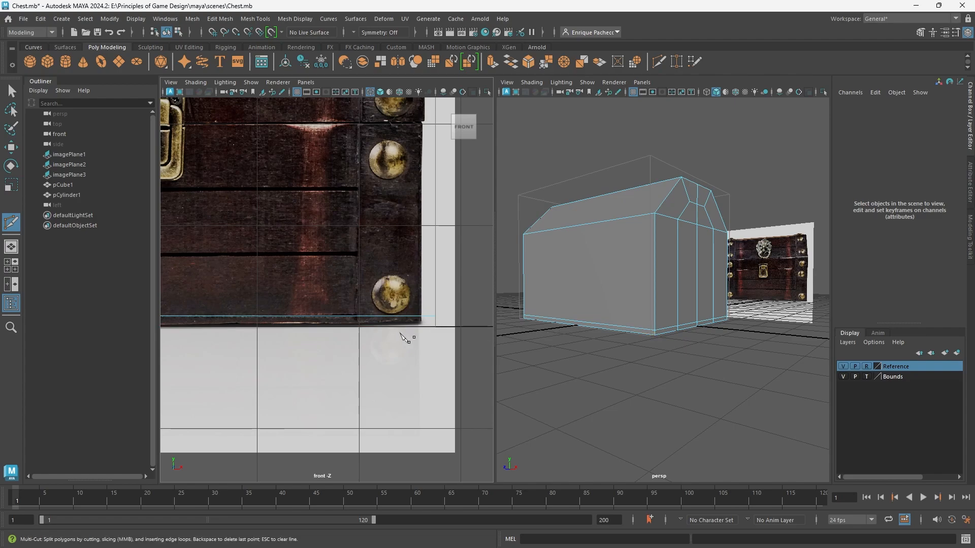
Insert a vertical edge loop around the chest at about 88% of its length, near the studded end strap.
{"action": "scroll", "coordinate": [423, 331], "scroll_direction": "down", "scroll_amount": 2}
{"action": "middle_click_drag", "start_coordinate": [354, 312], "coordinate": [386, 425], "text": "alt"}
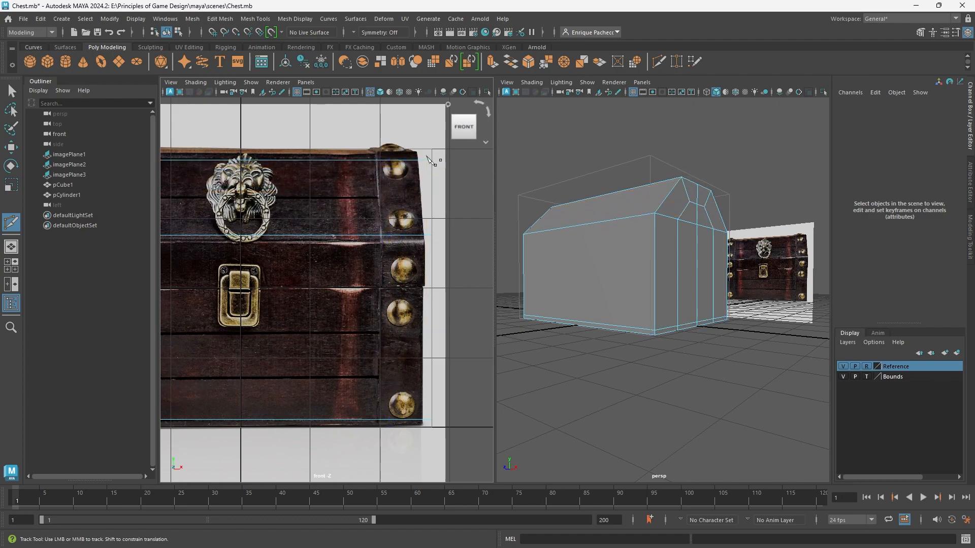
{"action": "left_click", "coordinate": [388, 161]}
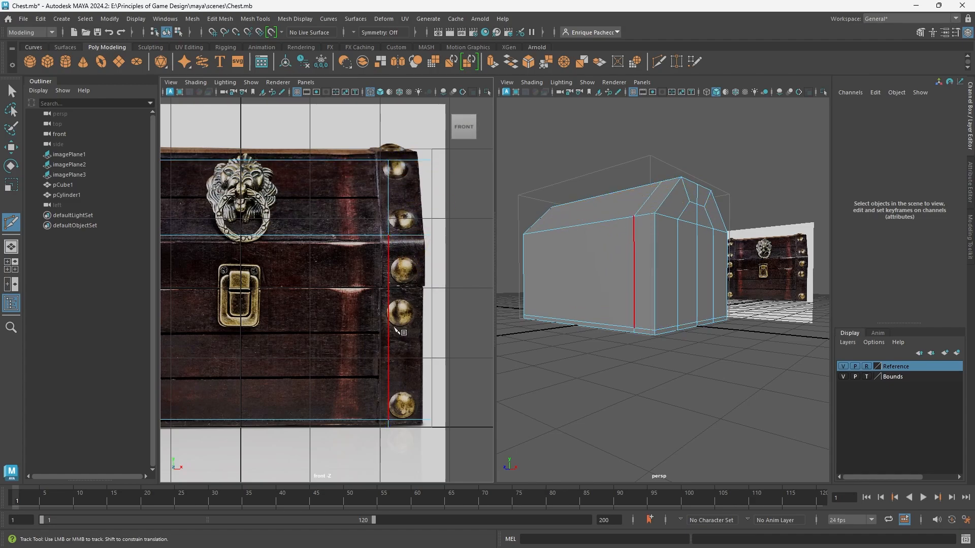
{"action": "scroll", "coordinate": [349, 351], "scroll_direction": "down", "scroll_amount": 5}
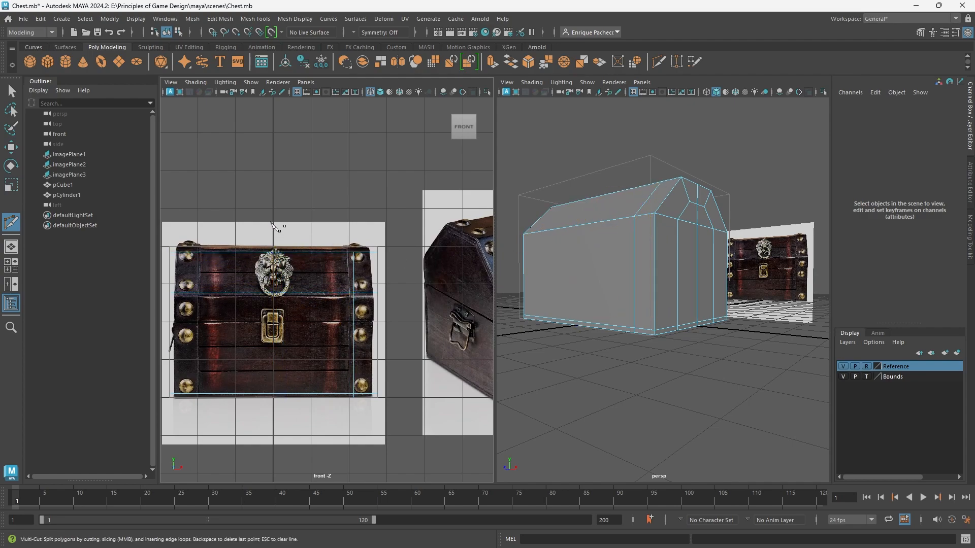
Insert another vertical edge loop around the chest, slightly off its middle beside the lock.
{"action": "middle_click_drag", "start_coordinate": [278, 300], "coordinate": [308, 272], "text": "alt"}
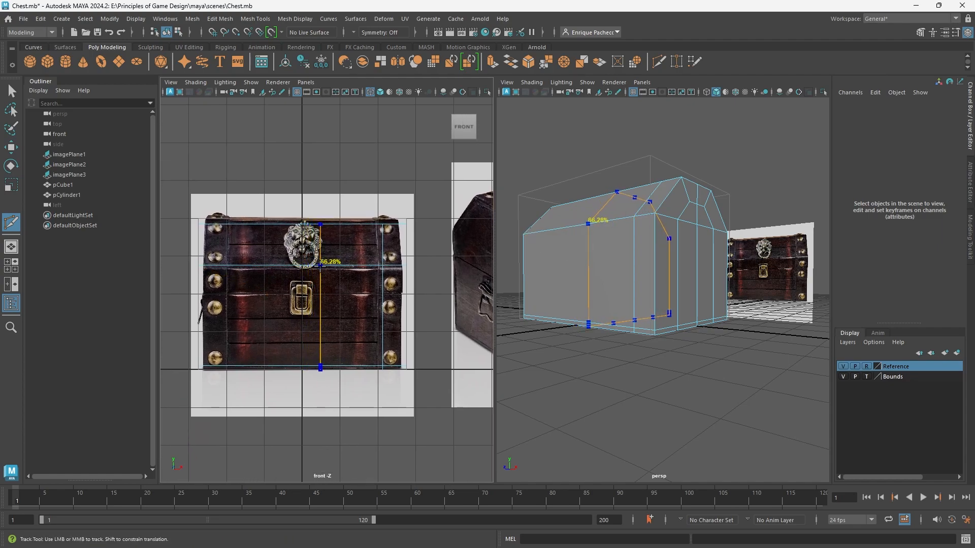
{"action": "left_click", "coordinate": [325, 264], "text": "ctrl"}
{"action": "left_click", "coordinate": [325, 266]}
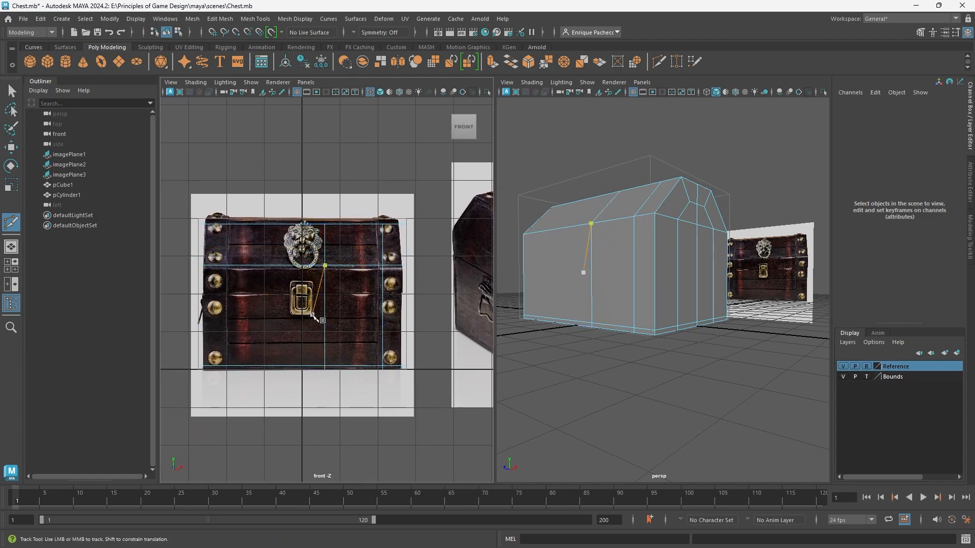
Select the whole edge loop beside the lock and move it along X, snapped to the grid, onto the chest's centre line.
{"action": "key", "text": "q"}
{"action": "right_click_drag", "start_coordinate": [318, 233], "coordinate": [318, 234]}
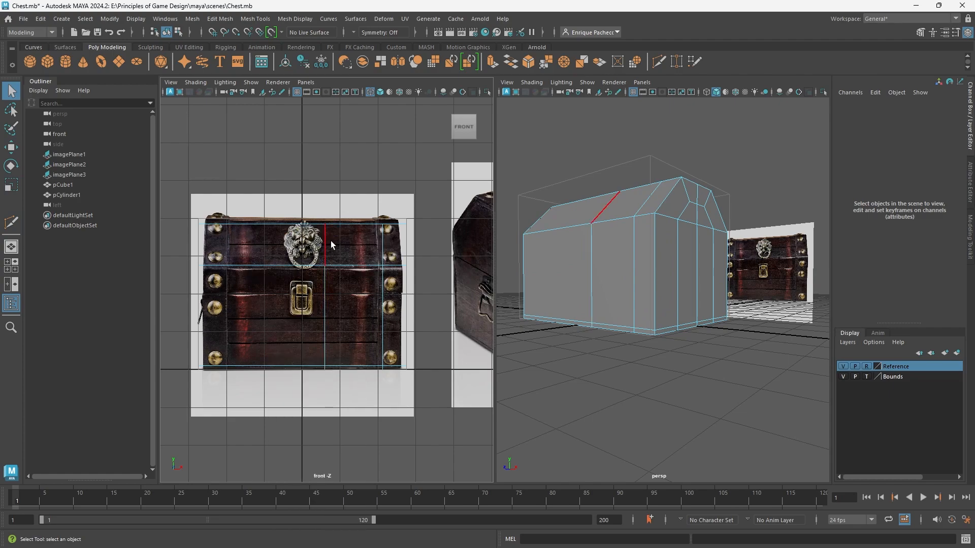
{"action": "double_click", "coordinate": [334, 242]}
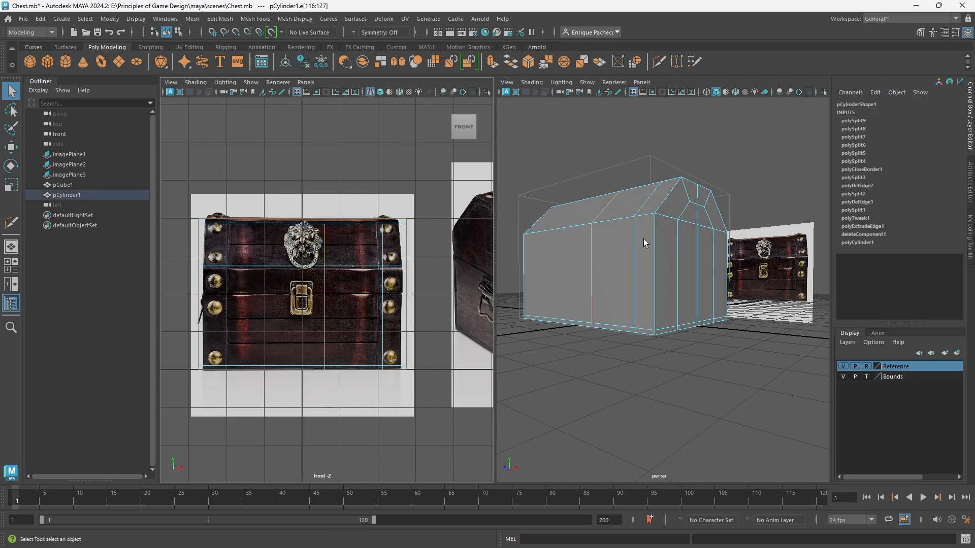
{"action": "key", "text": "w"}
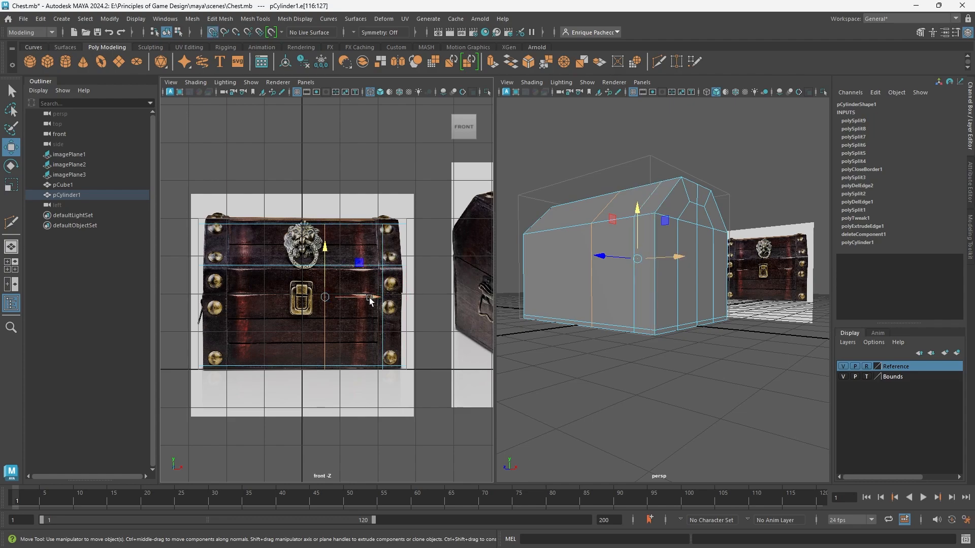
{"action": "left_click_drag", "start_coordinate": [370, 301], "coordinate": [347, 300]}
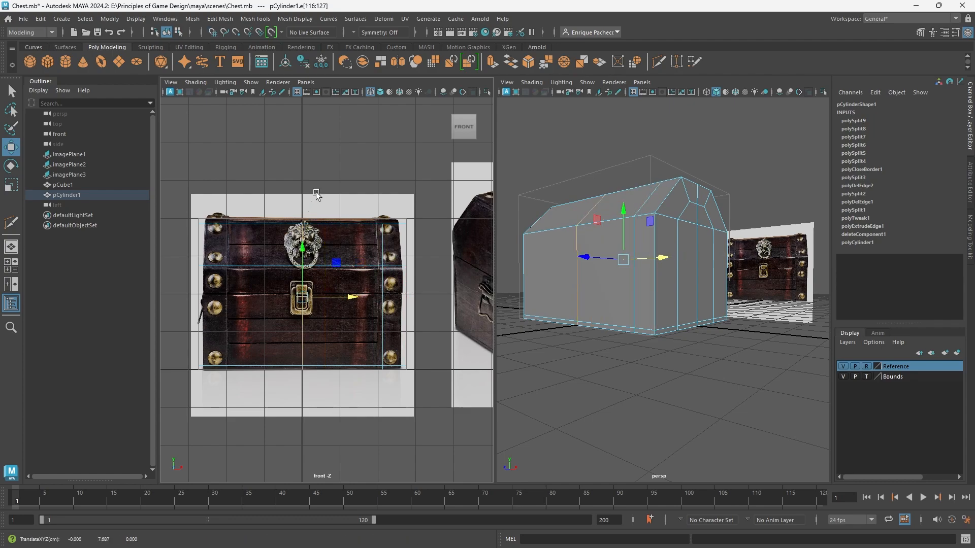
Select the ring of faces around the chest between the centre edge loop and the end strap's edge loop.
{"action": "left_click_drag", "start_coordinate": [612, 283], "coordinate": [634, 304], "text": "alt"}
{"action": "right_click_drag", "start_coordinate": [634, 303], "coordinate": [703, 328], "text": "alt"}
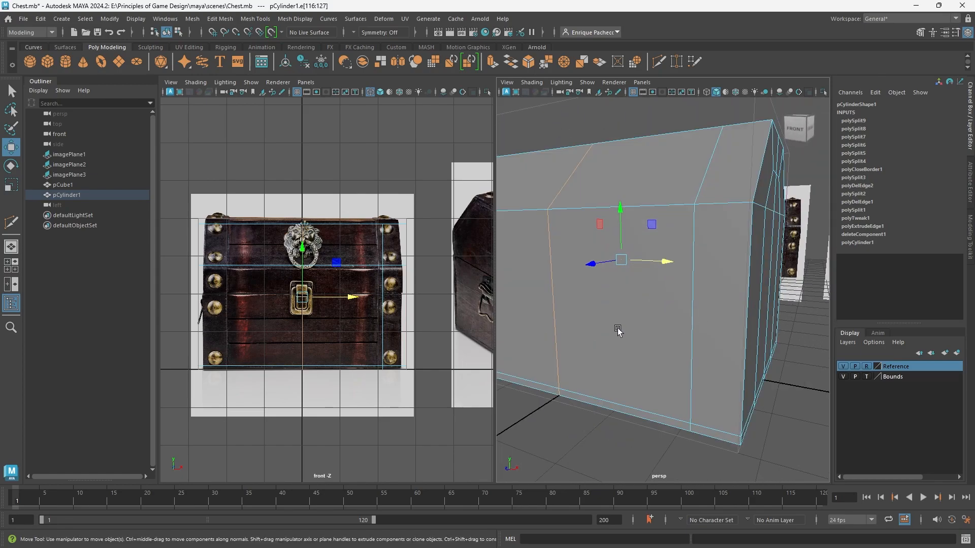
{"action": "right_click_drag", "start_coordinate": [615, 319], "coordinate": [614, 289]}
{"action": "right_click_drag", "start_coordinate": [615, 292], "coordinate": [595, 307], "text": "alt"}
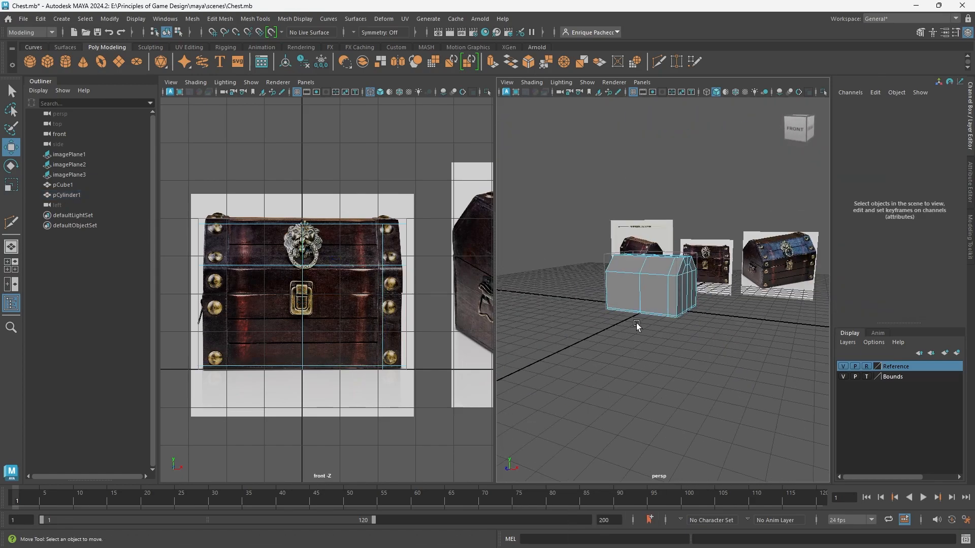
{"action": "left_click_drag", "start_coordinate": [636, 323], "coordinate": [669, 319], "text": "alt"}
{"action": "scroll", "coordinate": [669, 319], "scroll_direction": "up", "scroll_amount": 5}
{"action": "mouse_move", "coordinate": [687, 267]}
{"action": "left_mouse_down", "text": "alt"}
{"action": "mouse_move", "coordinate": [639, 301]}
{"action": "mouse_move", "coordinate": [616, 265]}
{"action": "mouse_move", "coordinate": [669, 263]}
{"action": "left_mouse_up", "text": "alt"}
{"action": "left_click", "coordinate": [660, 313]}
{"action": "left_click", "coordinate": [627, 252], "text": "shift"}
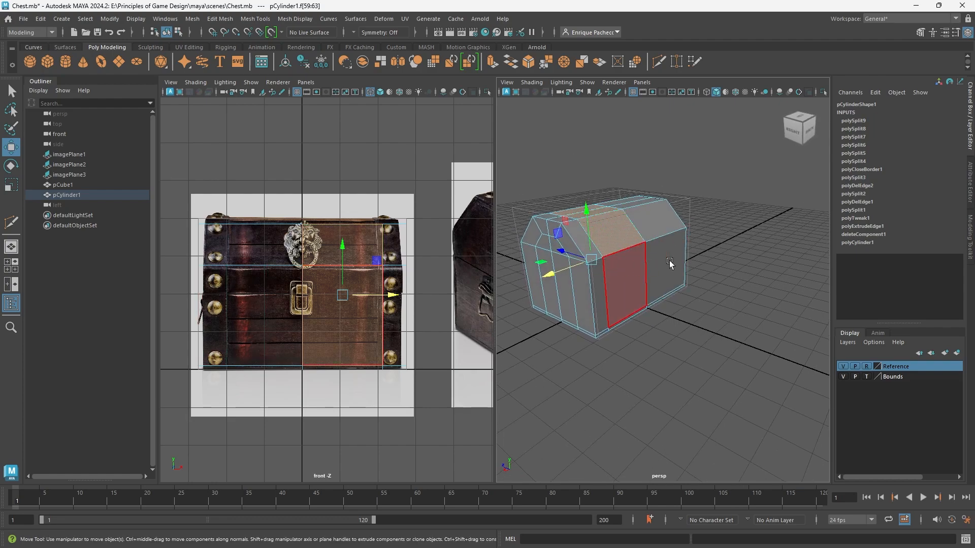
{"action": "middle_click_drag", "start_coordinate": [669, 263], "coordinate": [462, 442], "text": "alt"}
{"action": "left_click_drag", "start_coordinate": [625, 345], "coordinate": [805, 321], "text": "alt"}
{"action": "scroll", "coordinate": [648, 358], "scroll_direction": "up", "scroll_amount": 5}
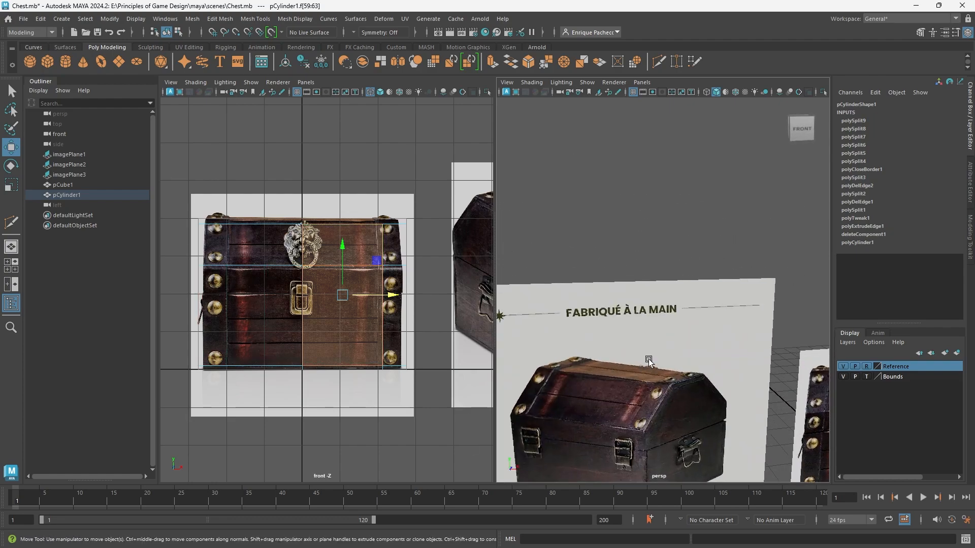
Extrude the selected ring of faces inward with a Local Translate Z of about -0.229, recessing the panel beside the end strap.
{"action": "scroll", "coordinate": [648, 359], "scroll_direction": "up", "scroll_amount": 3}
{"action": "scroll", "coordinate": [621, 382], "scroll_direction": "down", "scroll_amount": 1}
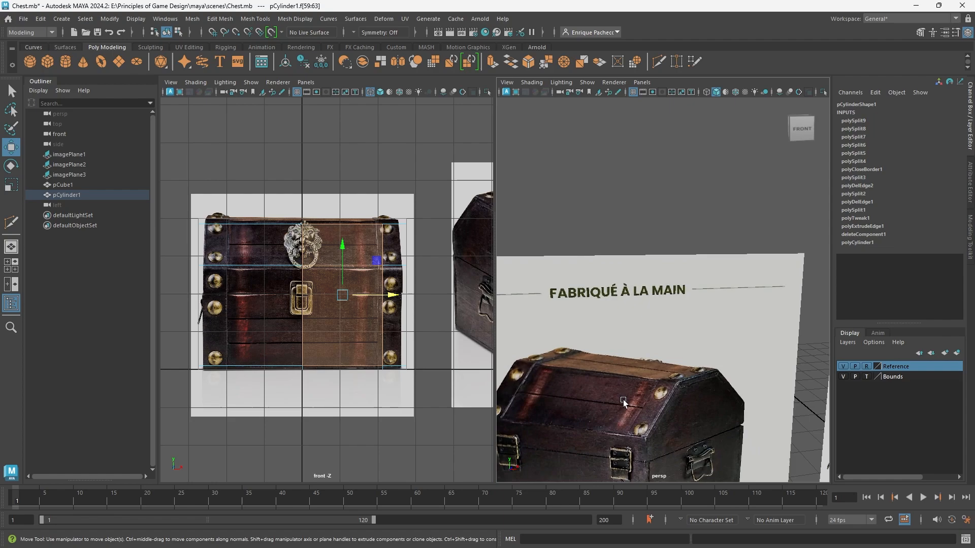
{"action": "middle_click_drag", "start_coordinate": [651, 378], "coordinate": [751, 86], "text": "alt"}
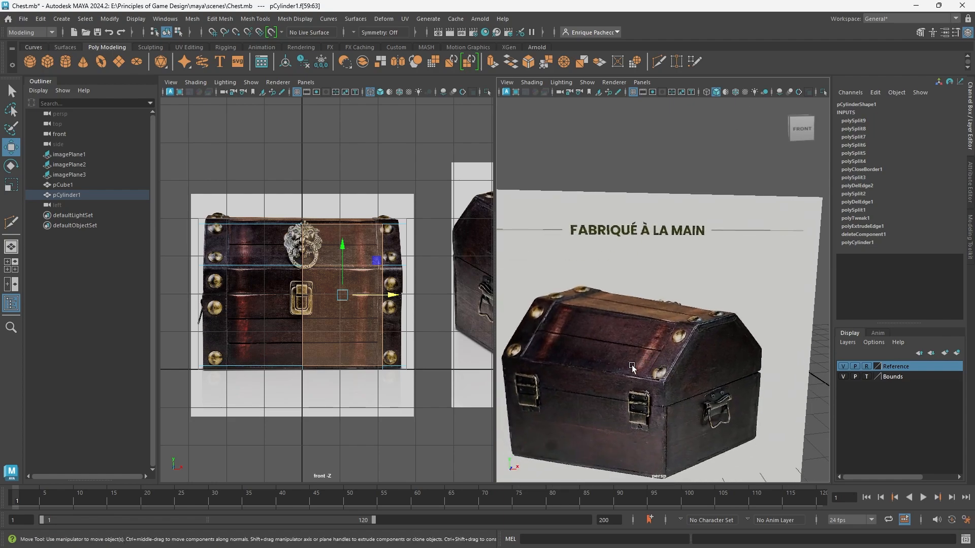
{"action": "scroll", "coordinate": [628, 378], "scroll_direction": "down", "scroll_amount": 8}
{"action": "left_click_drag", "start_coordinate": [671, 391], "coordinate": [683, 369], "text": "alt"}
{"action": "scroll", "coordinate": [683, 369], "scroll_direction": "up", "scroll_amount": 12}
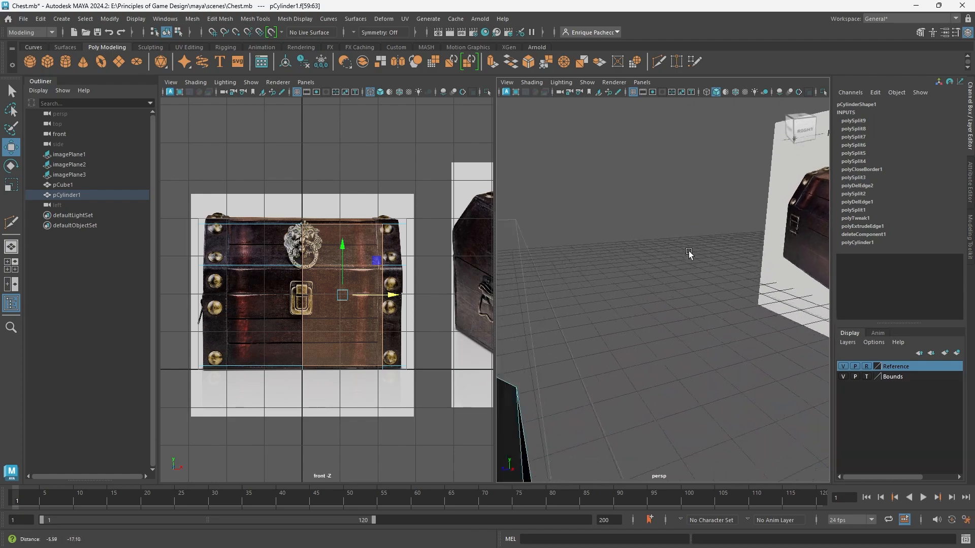
{"action": "scroll", "coordinate": [650, 299], "scroll_direction": "down", "scroll_amount": 10}
{"action": "left_click_drag", "start_coordinate": [636, 317], "coordinate": [613, 331], "text": "alt"}
{"action": "scroll", "coordinate": [634, 361], "scroll_direction": "up", "scroll_amount": 5}
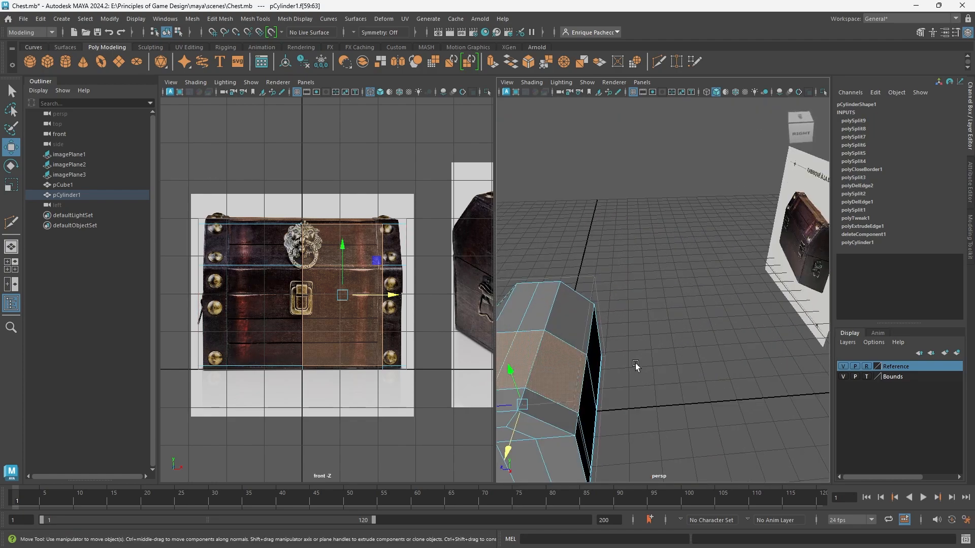
{"action": "left_click_drag", "start_coordinate": [629, 373], "coordinate": [644, 365], "text": "alt"}
{"action": "key", "text": "ctrl+e"}
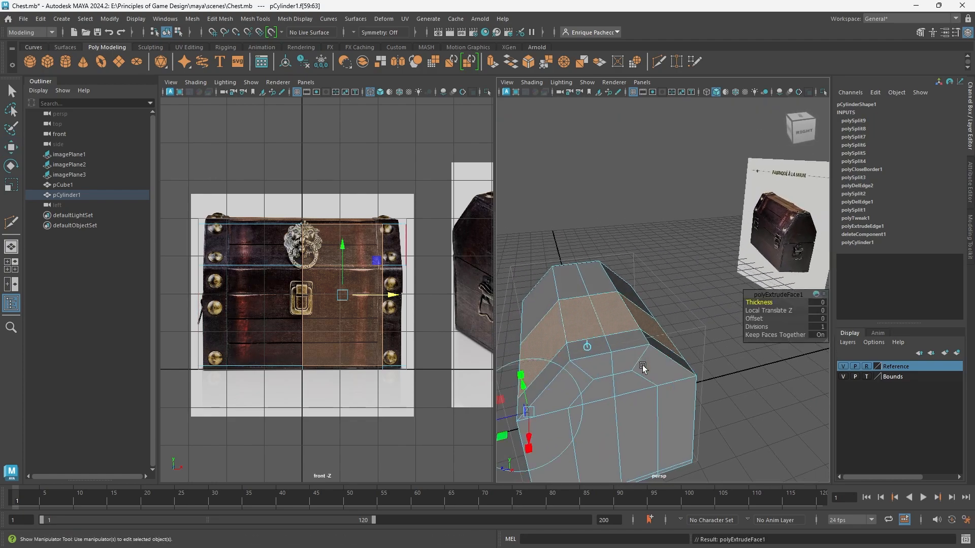
{"action": "left_click_drag", "start_coordinate": [618, 410], "coordinate": [747, 407], "text": "alt"}
{"action": "middle_click_drag", "start_coordinate": [721, 361], "coordinate": [607, 422], "text": "alt"}
{"action": "scroll", "coordinate": [668, 383], "scroll_direction": "up", "scroll_amount": 8}
{"action": "middle_click_drag", "start_coordinate": [668, 383], "coordinate": [589, 375], "text": "alt"}
{"action": "scroll", "coordinate": [440, 346], "scroll_direction": "down", "scroll_amount": 3}
{"action": "middle_click_drag", "start_coordinate": [411, 321], "coordinate": [226, 375], "text": "alt"}
{"action": "scroll", "coordinate": [325, 304], "scroll_direction": "up", "scroll_amount": 12}
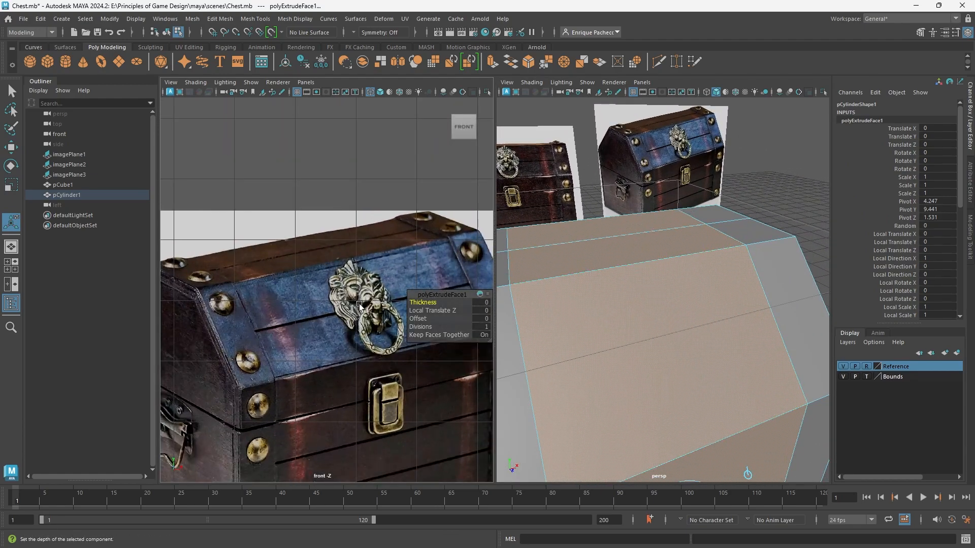
{"action": "middle_click_drag", "start_coordinate": [352, 287], "coordinate": [199, 298], "text": "alt"}
{"action": "left_click_drag", "start_coordinate": [657, 343], "coordinate": [676, 337], "text": "alt"}
{"action": "middle_click_drag", "start_coordinate": [676, 337], "coordinate": [669, 301], "text": "alt"}
{"action": "scroll", "coordinate": [676, 325], "scroll_direction": "down", "scroll_amount": 5}
{"action": "left_click_drag", "start_coordinate": [711, 393], "coordinate": [706, 390]}
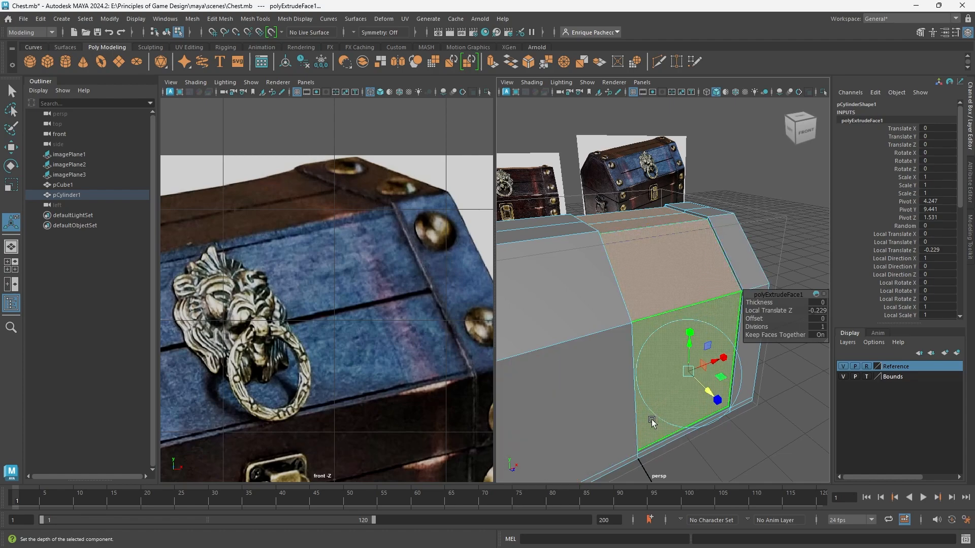
Select every face on the half of the chest without the recessed panel, up to the centre line, and delete them.
{"action": "scroll", "coordinate": [640, 391], "scroll_direction": "down", "scroll_amount": 5}
{"action": "scroll", "coordinate": [315, 348], "scroll_direction": "down", "scroll_amount": 5}
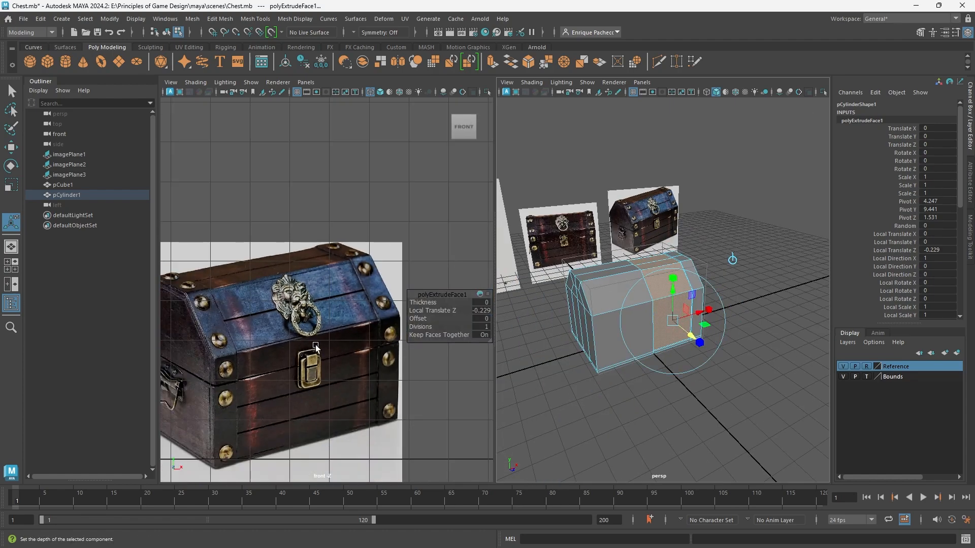
{"action": "mouse_move", "coordinate": [571, 378]}
{"action": "left_mouse_down", "text": "alt"}
{"action": "mouse_move", "coordinate": [573, 390]}
{"action": "mouse_move", "coordinate": [560, 384]}
{"action": "left_mouse_up", "text": "alt"}
{"action": "right_click_drag", "start_coordinate": [631, 349], "coordinate": [641, 287]}
{"action": "scroll", "coordinate": [612, 340], "scroll_direction": "up", "scroll_amount": 4}
{"action": "middle_click_drag", "start_coordinate": [612, 340], "coordinate": [706, 410], "text": "alt"}
{"action": "left_click_drag", "start_coordinate": [691, 432], "coordinate": [656, 308]}
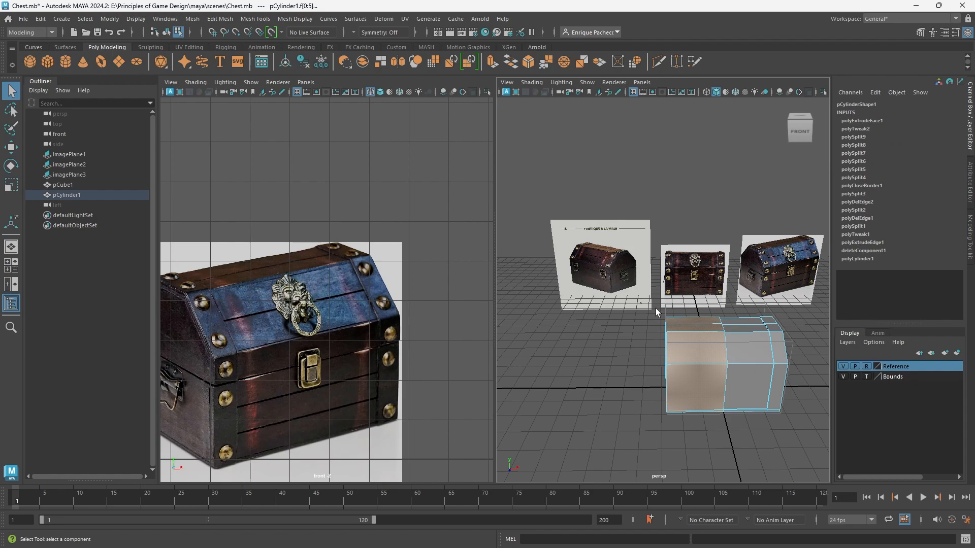
{"action": "left_click", "coordinate": [656, 309]}
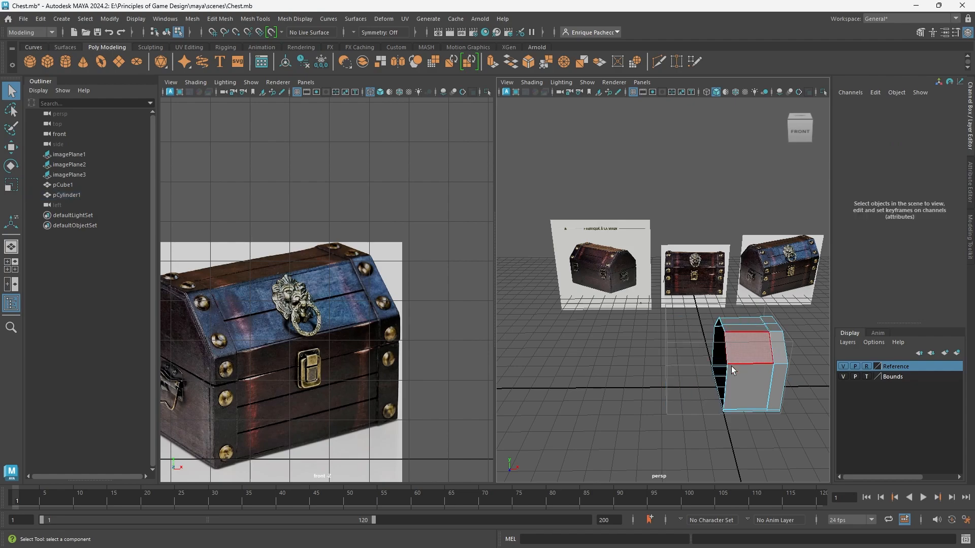
Delete the thin leftover side faces that the extrusion made around the open cut at the chest's centre line.
{"action": "left_click_drag", "start_coordinate": [731, 366], "coordinate": [636, 398], "text": "alt"}
{"action": "scroll", "coordinate": [605, 348], "scroll_direction": "up", "scroll_amount": 8}
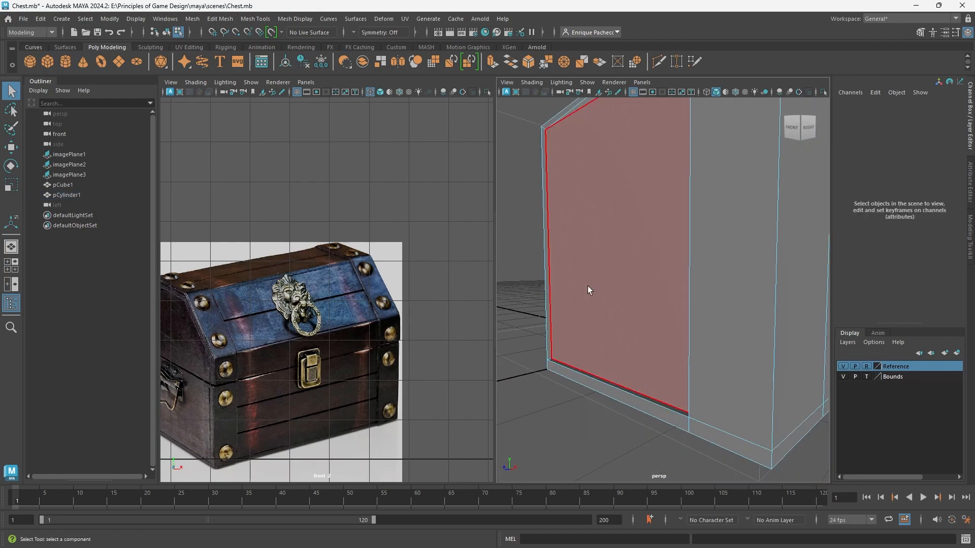
{"action": "left_click", "coordinate": [544, 306]}
{"action": "left_click_drag", "start_coordinate": [582, 222], "coordinate": [557, 316], "text": "alt"}
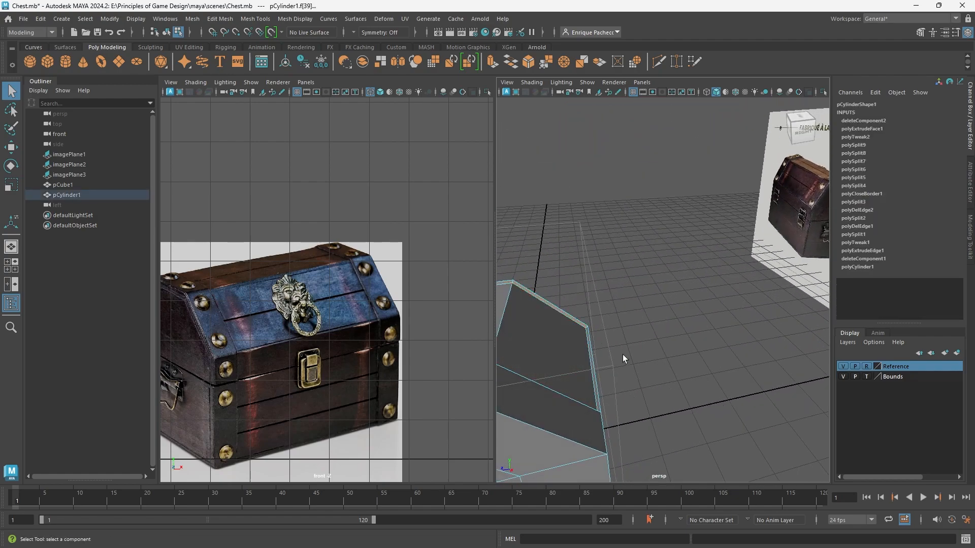
{"action": "key", "text": "Delete"}
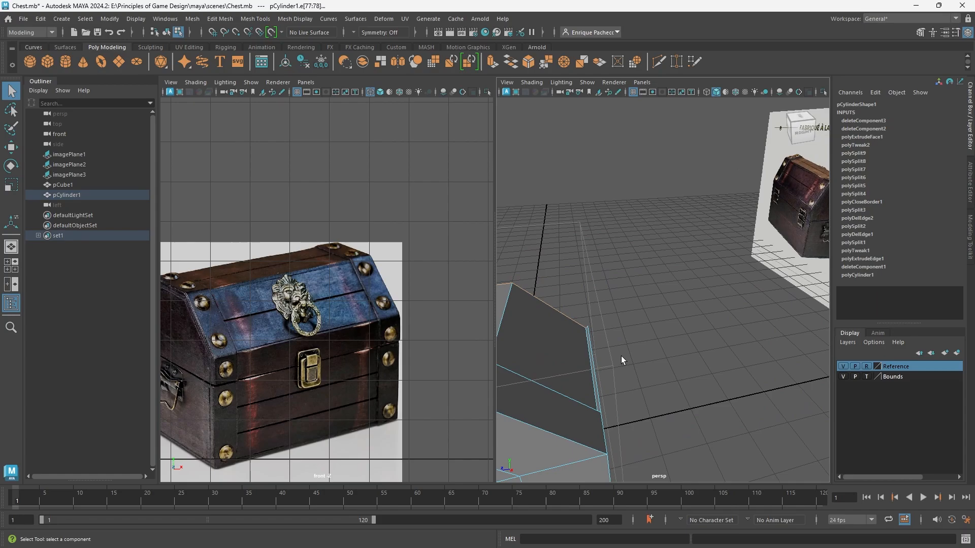
Maximize the perspective view and insert a Multi-Cut edge loop at 50% of the raised end strap's width.
{"action": "middle_click_drag", "start_coordinate": [621, 356], "coordinate": [705, 303], "text": "alt"}
{"action": "scroll", "coordinate": [693, 300], "scroll_direction": "down", "scroll_amount": 10}
{"action": "left_click_drag", "start_coordinate": [680, 298], "coordinate": [736, 308], "text": "alt"}
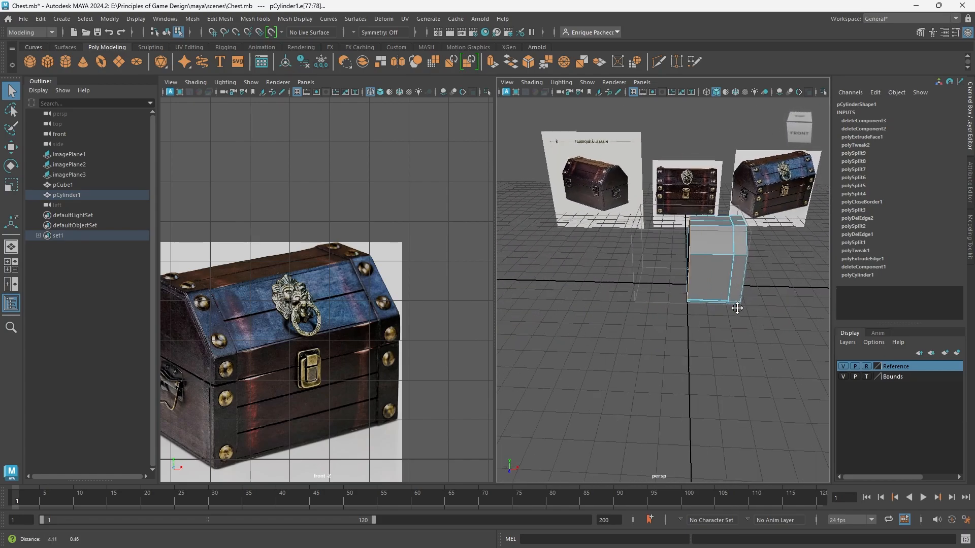
{"action": "middle_click_drag", "start_coordinate": [736, 308], "coordinate": [673, 347], "text": "alt"}
{"action": "scroll", "coordinate": [638, 288], "scroll_direction": "up", "scroll_amount": 6}
{"action": "scroll", "coordinate": [638, 293], "scroll_direction": "down", "scroll_amount": 3}
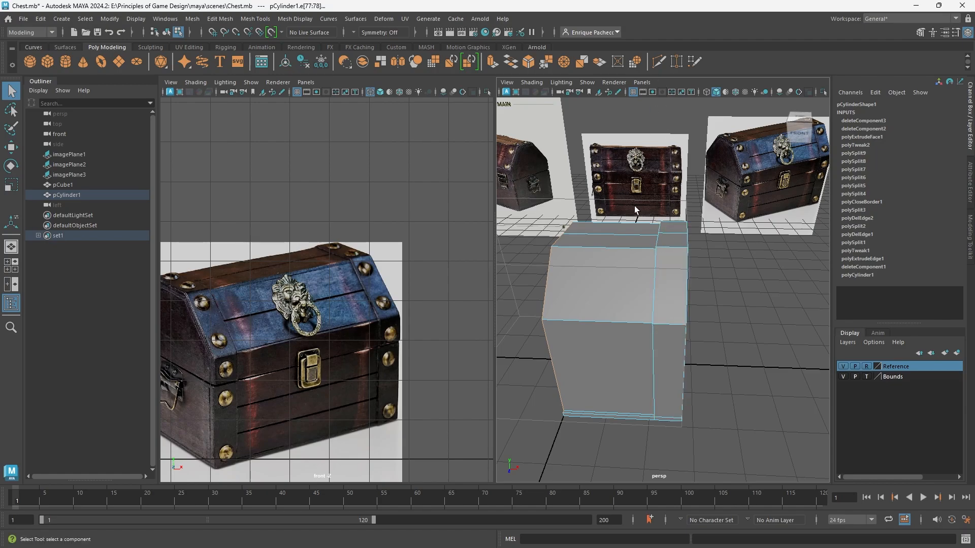
{"action": "key", "text": "space"}
{"action": "scroll", "coordinate": [547, 317], "scroll_direction": "down", "scroll_amount": 3}
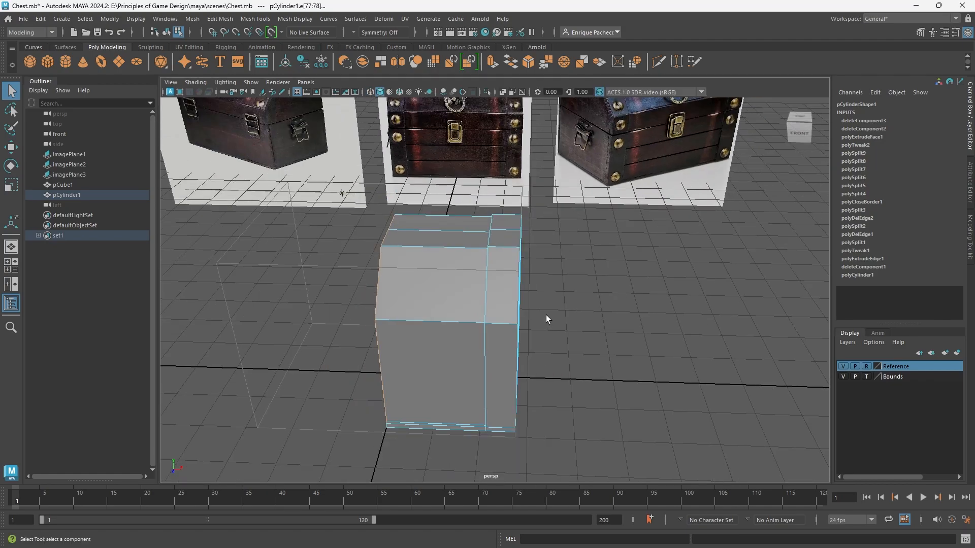
{"action": "left_click_drag", "start_coordinate": [547, 316], "coordinate": [545, 306], "text": "alt"}
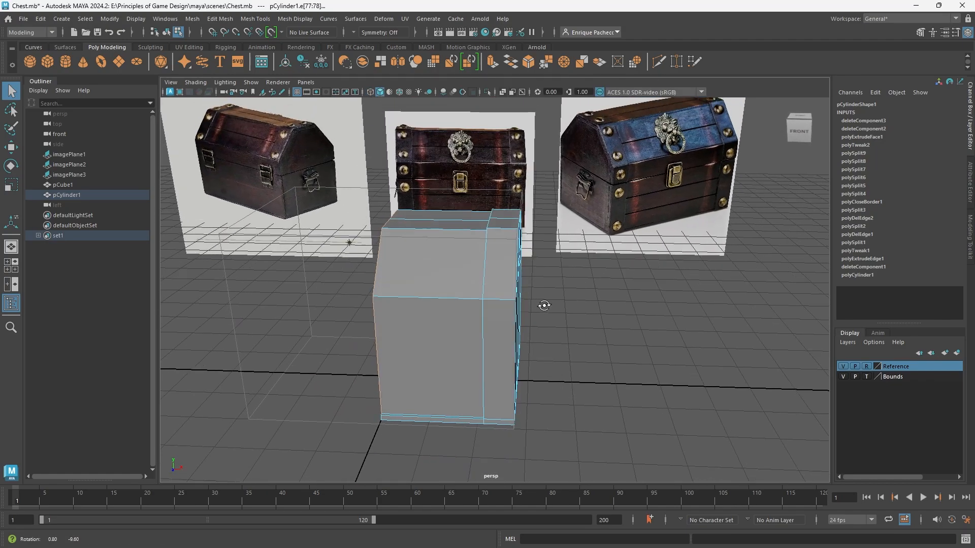
{"action": "left_click", "coordinate": [657, 64]}
{"action": "left_click_drag", "start_coordinate": [490, 329], "coordinate": [514, 291], "text": "alt"}
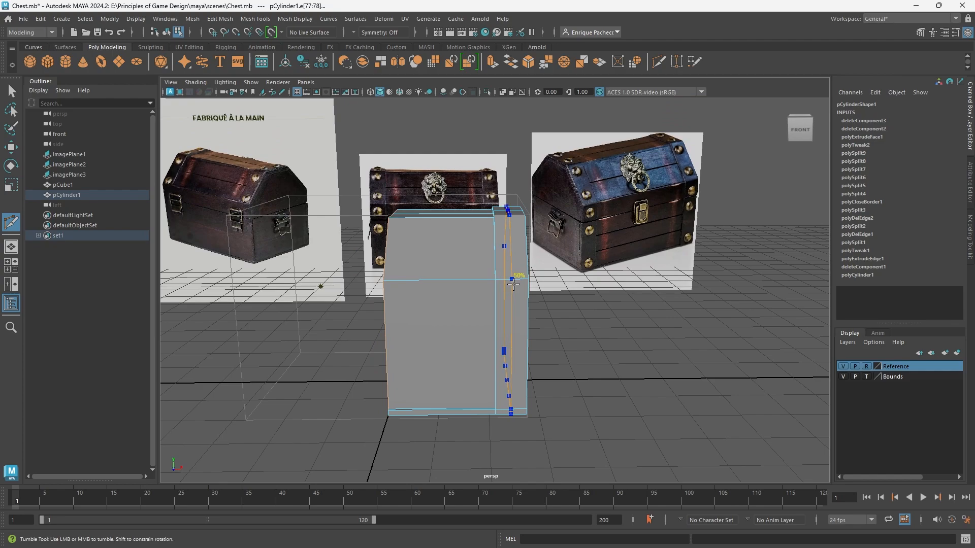
{"action": "left_click", "coordinate": [513, 284], "text": "ctrl"}
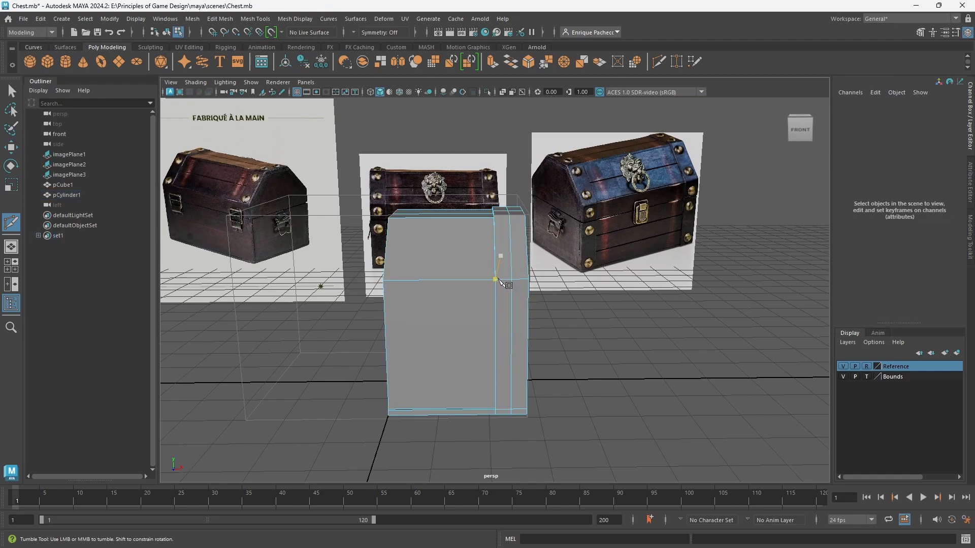
Set Insert Edge Loop to 2 loops and insert two evenly spaced horizontal loops around the chest's body below the lid edge.
{"action": "middle_click_drag", "start_coordinate": [503, 347], "coordinate": [467, 359], "text": "alt"}
{"action": "scroll", "coordinate": [468, 359], "scroll_direction": "up", "scroll_amount": 4}
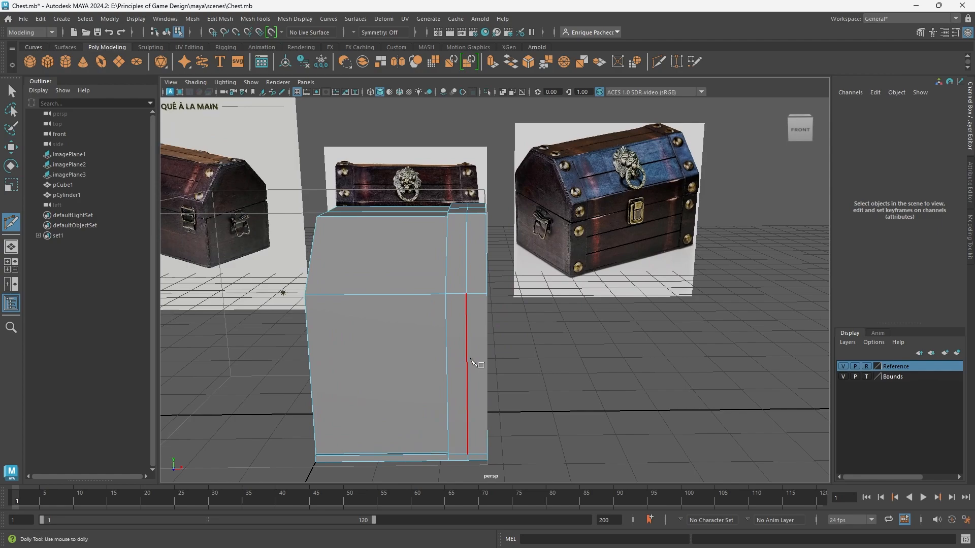
{"action": "left_click_drag", "start_coordinate": [460, 247], "coordinate": [468, 140], "text": "alt"}
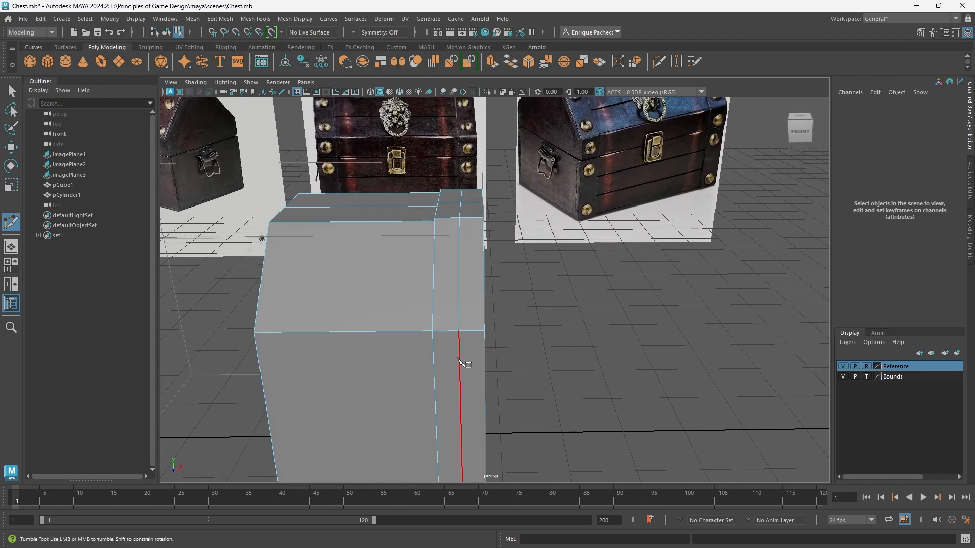
{"action": "scroll", "coordinate": [437, 348], "scroll_direction": "down", "scroll_amount": 4}
{"action": "left_click_drag", "start_coordinate": [452, 358], "coordinate": [410, 349], "text": "alt"}
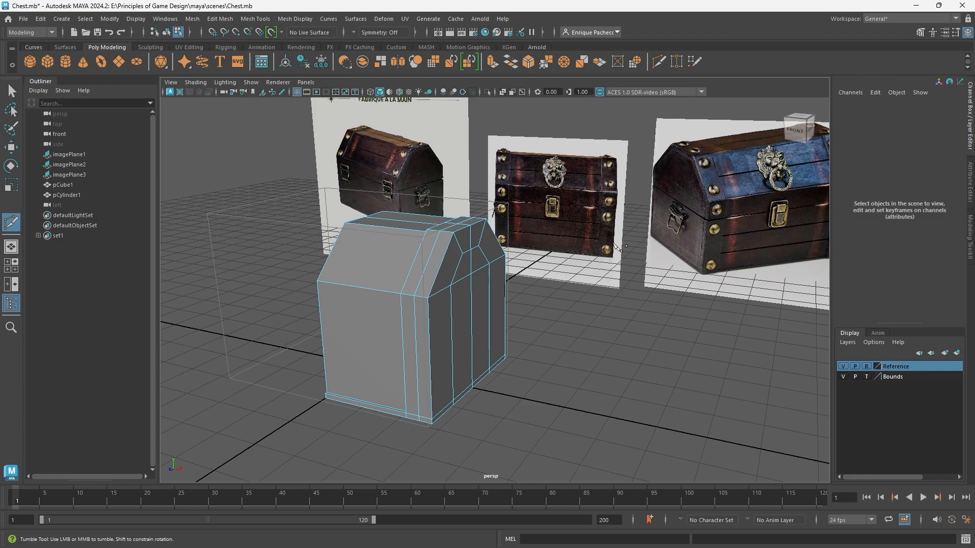
{"action": "left_click_drag", "start_coordinate": [444, 402], "coordinate": [500, 366], "text": "alt"}
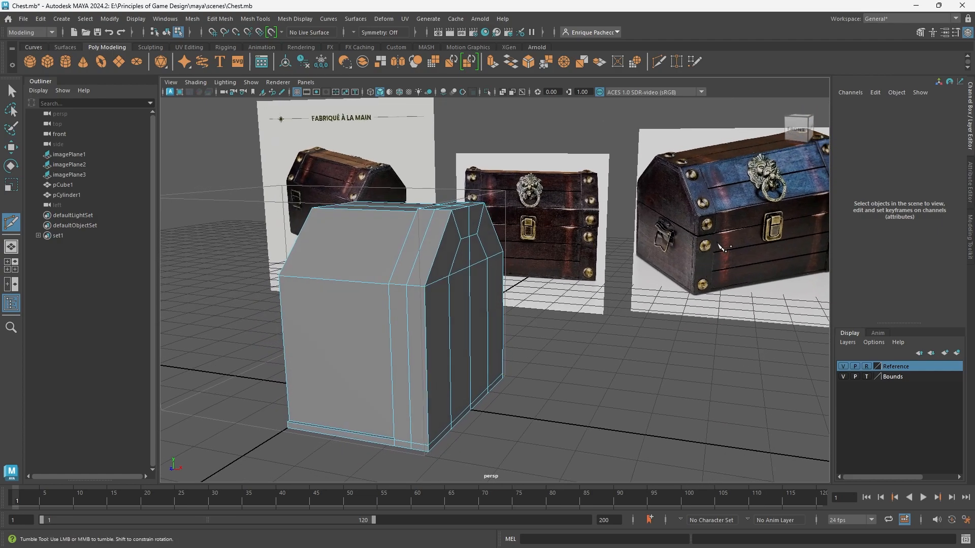
{"action": "left_click_drag", "start_coordinate": [731, 253], "coordinate": [475, 274], "text": "alt"}
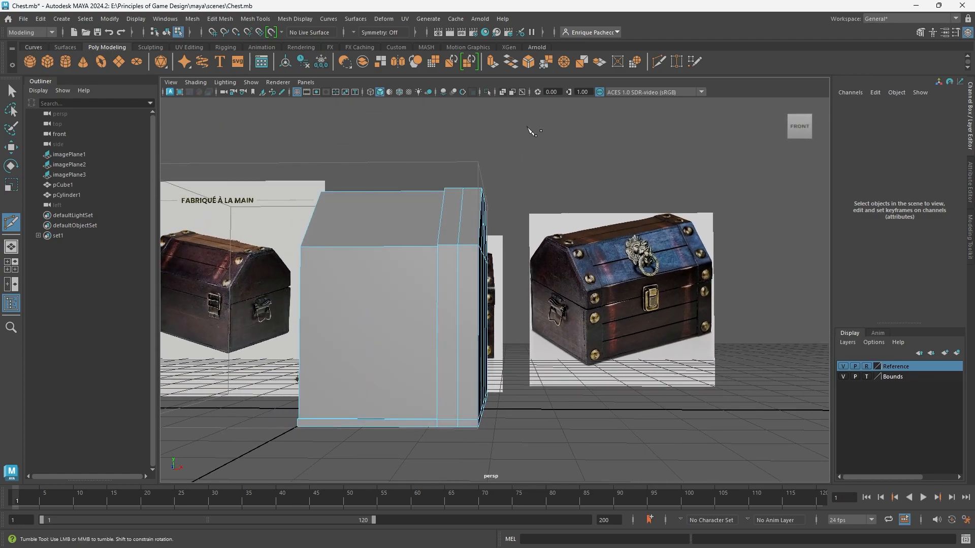
{"action": "left_click", "coordinate": [256, 19]}
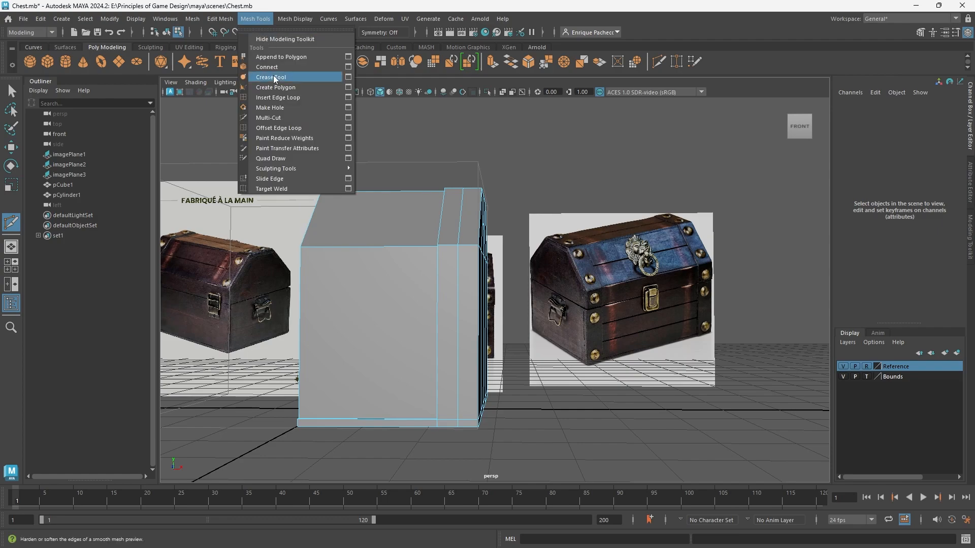
{"action": "left_click", "coordinate": [350, 98]}
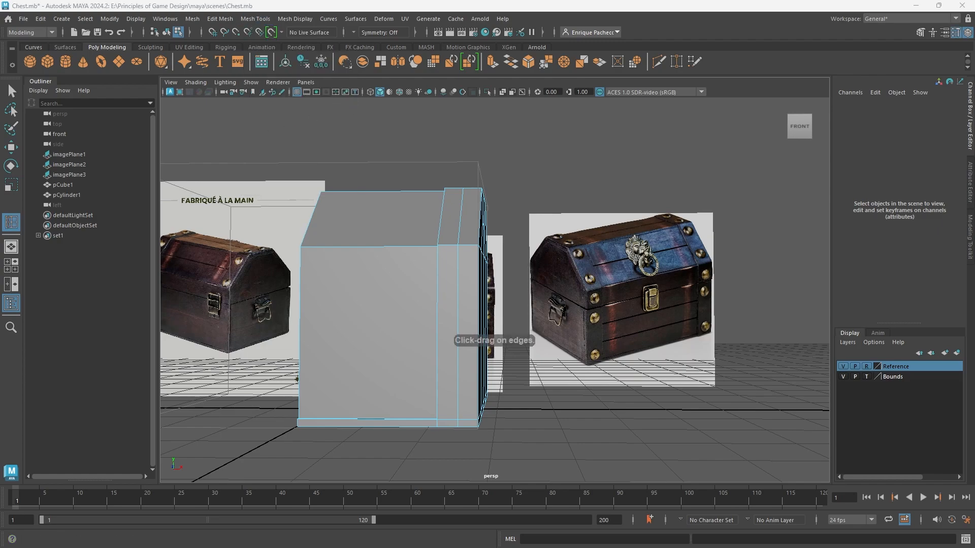
{"action": "left_click_drag", "start_coordinate": [0, 155], "coordinate": [137, 144]}
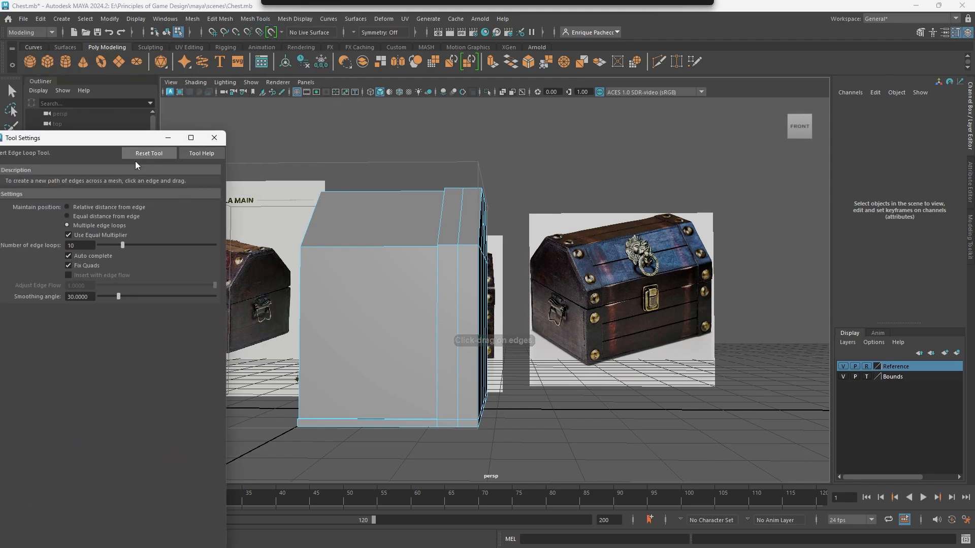
{"action": "left_click", "coordinate": [80, 245]}
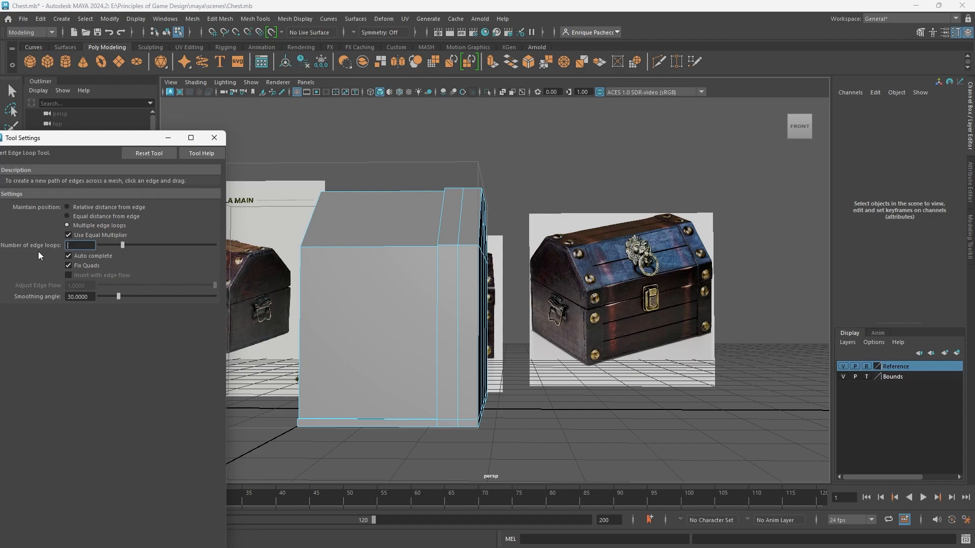
{"action": "type", "text": "2"}
{"action": "key", "text": "Return"}
{"action": "left_click", "coordinate": [457, 336]}
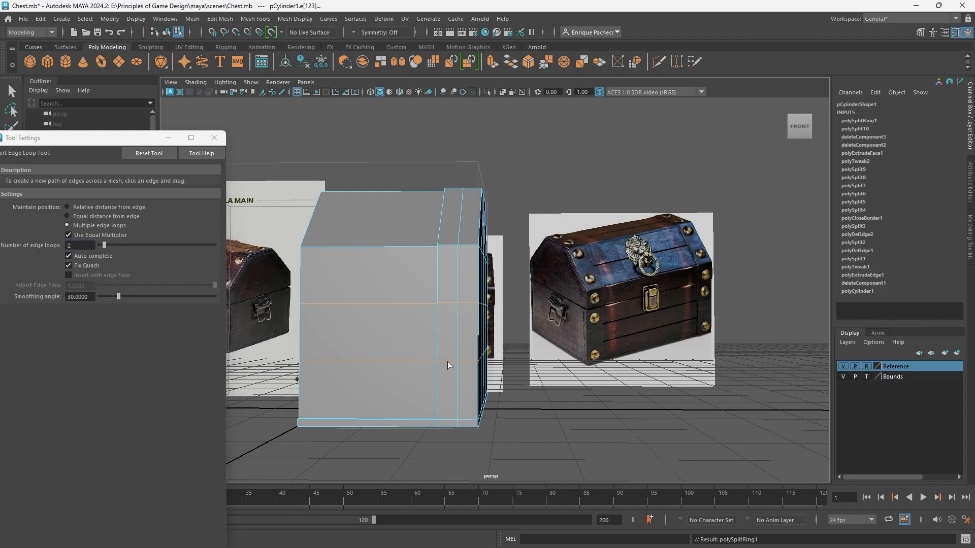
Try adding further horizontal Multi-Cut edge loops between the body's existing horizontal loops.
{"action": "left_click_drag", "start_coordinate": [447, 363], "coordinate": [457, 374], "text": "alt"}
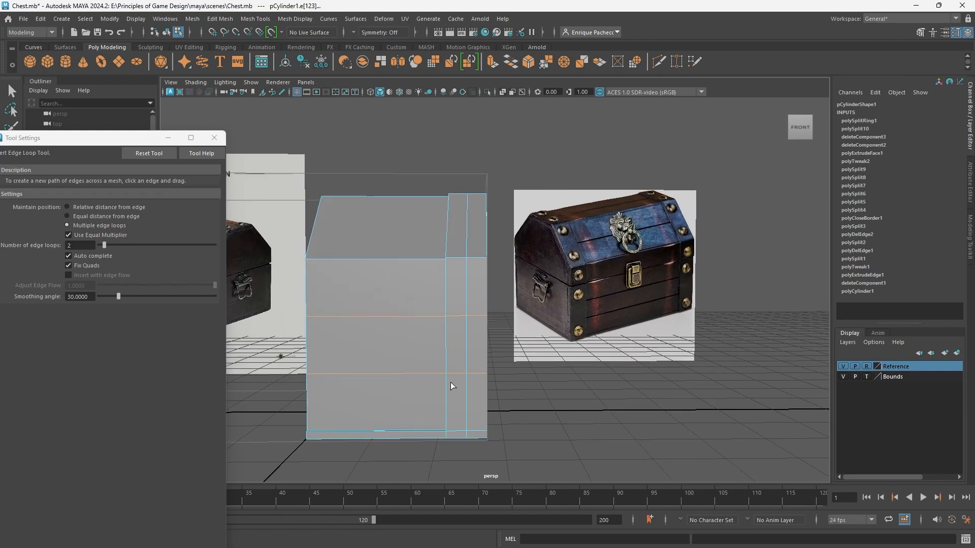
{"action": "left_click", "coordinate": [659, 63]}
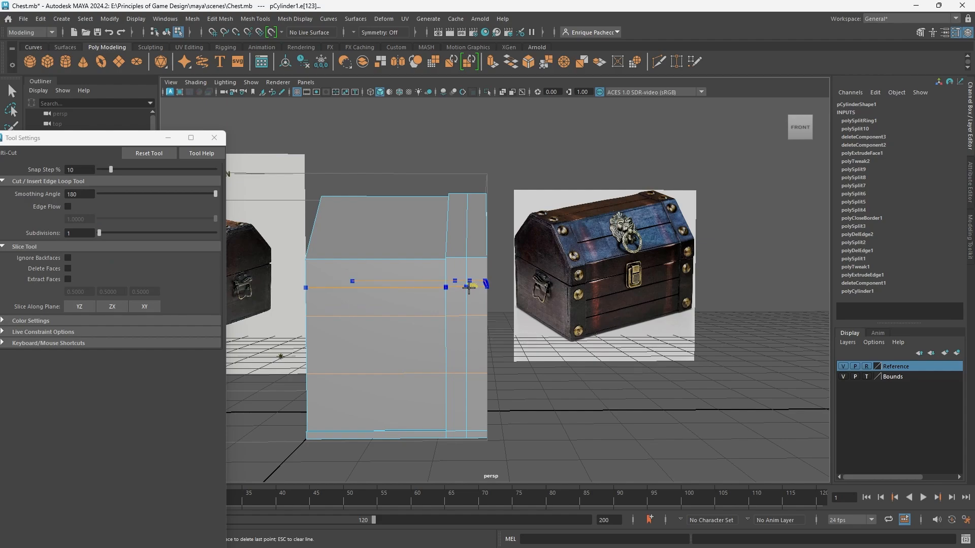
{"action": "key", "text": "Return"}
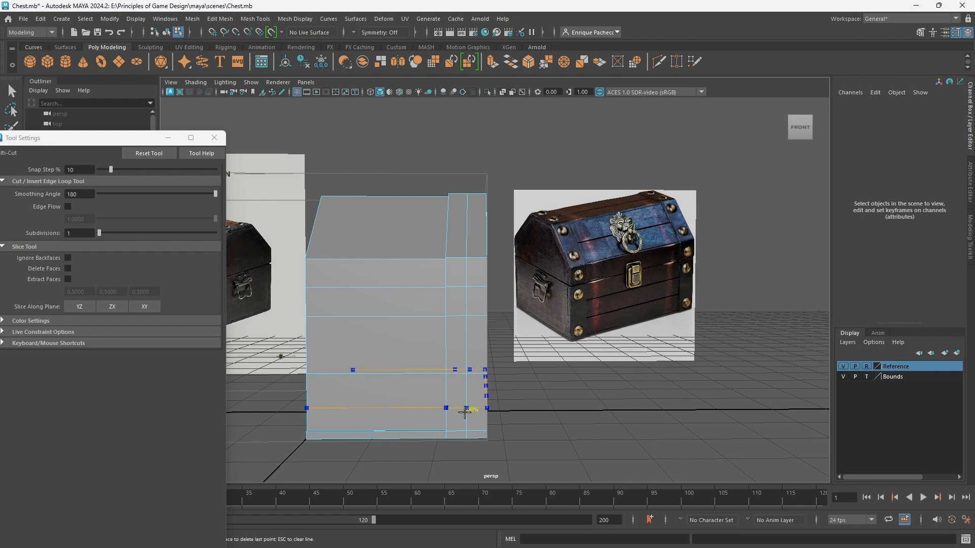
{"action": "left_click", "coordinate": [465, 409], "text": "ctrl"}
{"action": "left_click_drag", "start_coordinate": [464, 300], "coordinate": [447, 303], "text": "alt"}
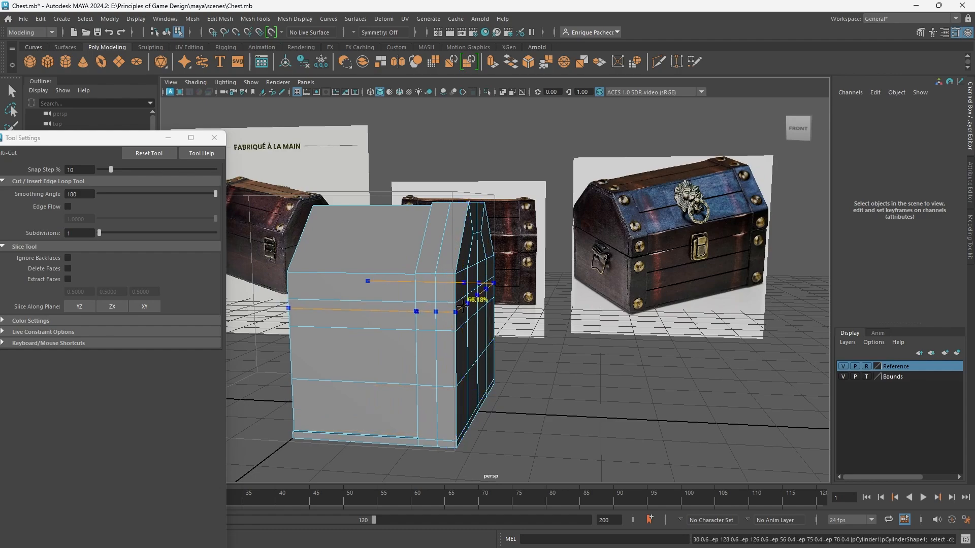
{"action": "left_click", "coordinate": [461, 305], "text": "ctrl"}
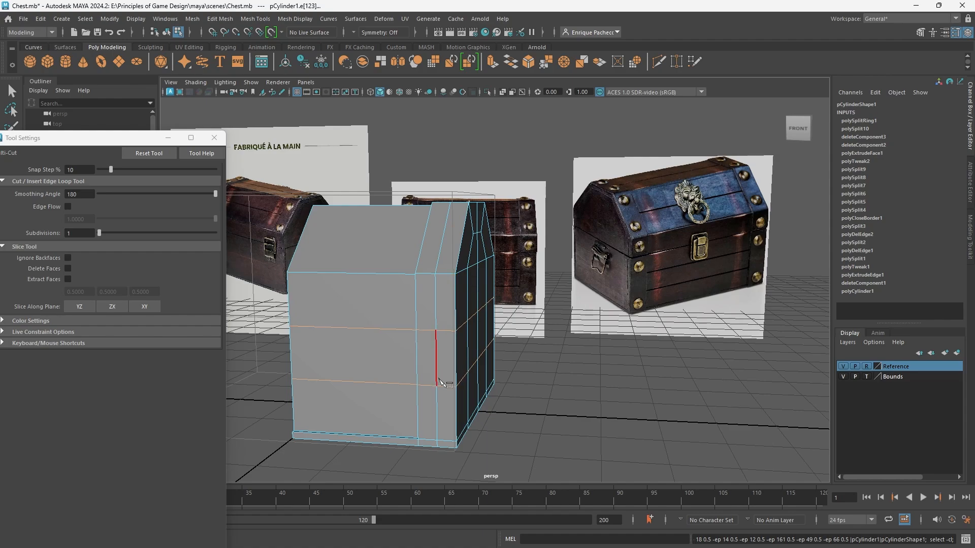
Undo the extra Multi-Cut edge loop and the two-loop insertion on the chest's body.
{"action": "key", "text": "ctrl+z"}
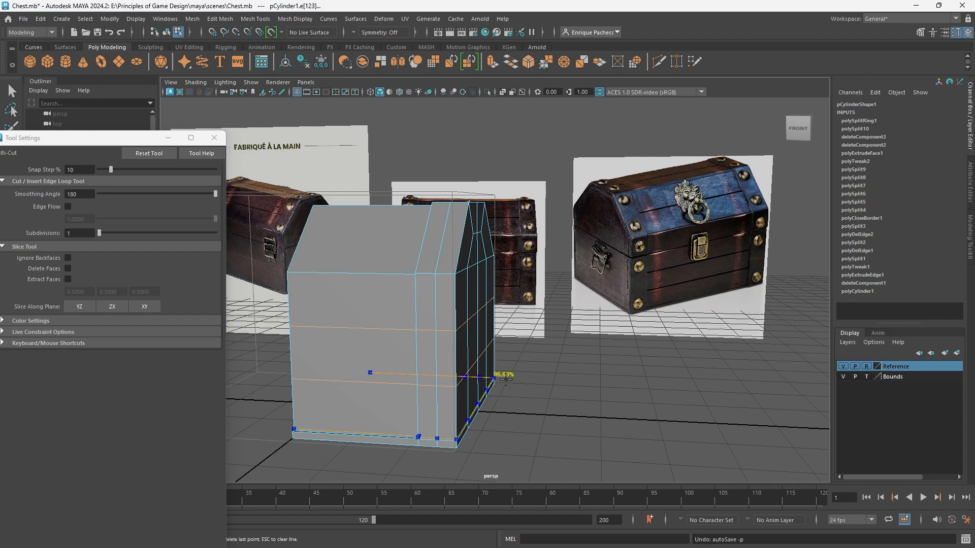
{"action": "key", "text": "ctrl+z"}
{"action": "key", "text": "ctrl+z"}
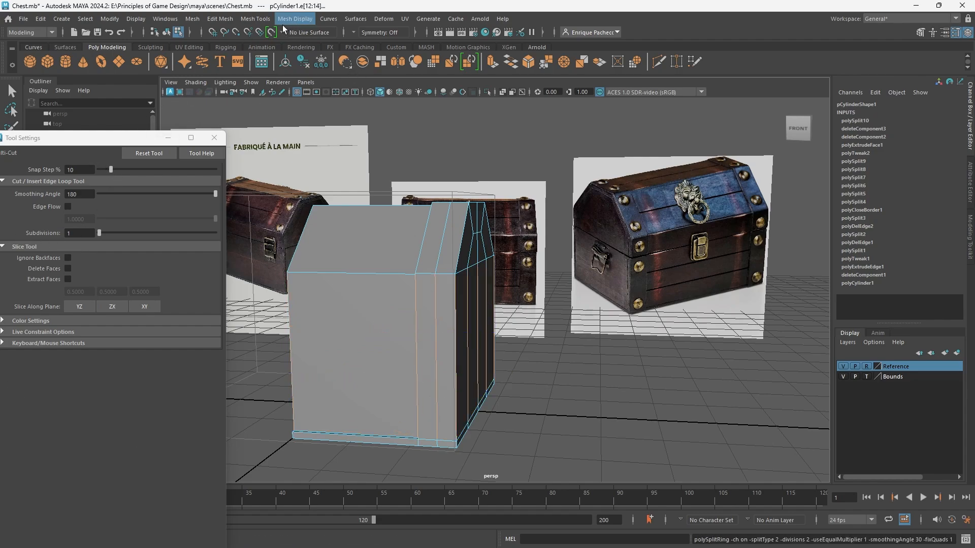
Set Insert Edge Loop to 3 loops and insert three evenly spaced horizontal loops around the chest's body below the lid edge.
{"action": "left_click", "coordinate": [260, 20]}
{"action": "left_click", "coordinate": [274, 99]}
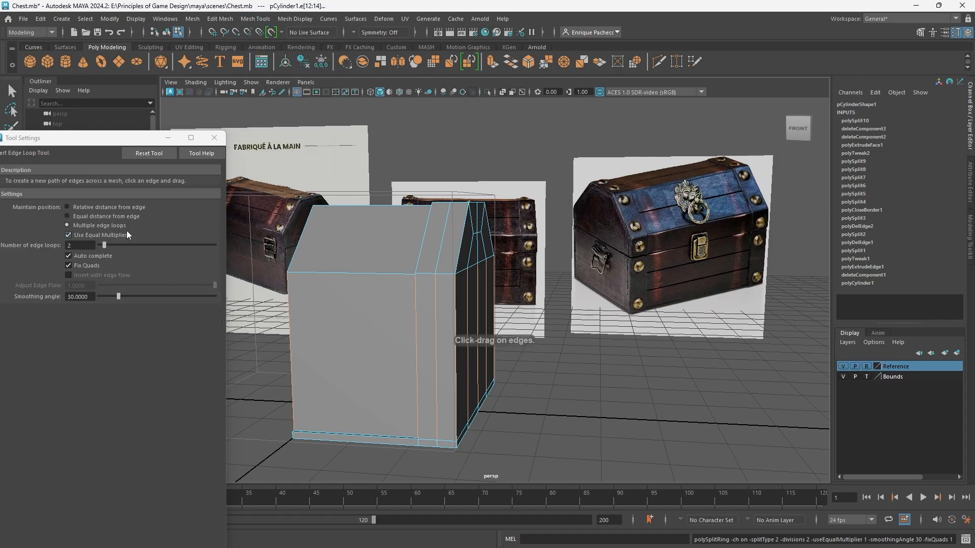
{"action": "double_click", "coordinate": [80, 246]}
{"action": "type", "text": "3"}
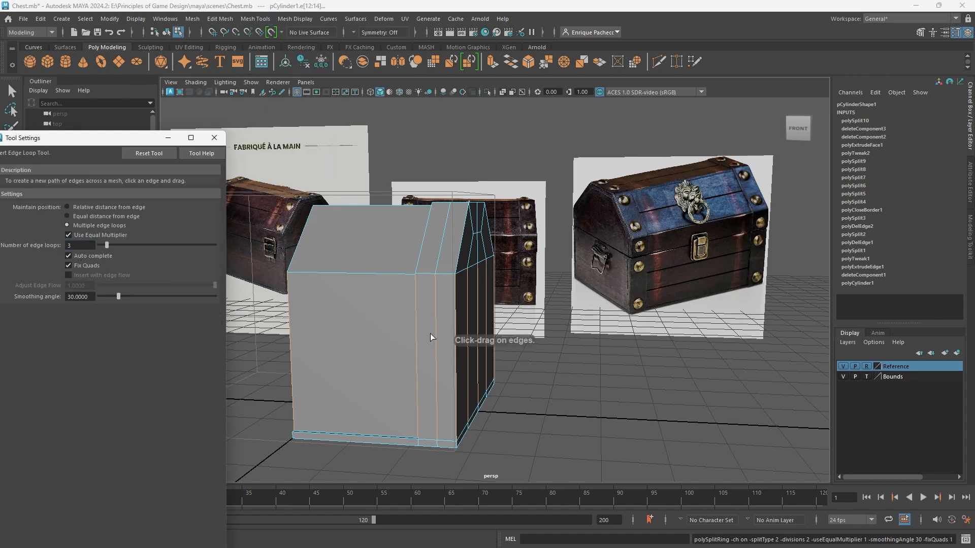
{"action": "left_click", "coordinate": [437, 333]}
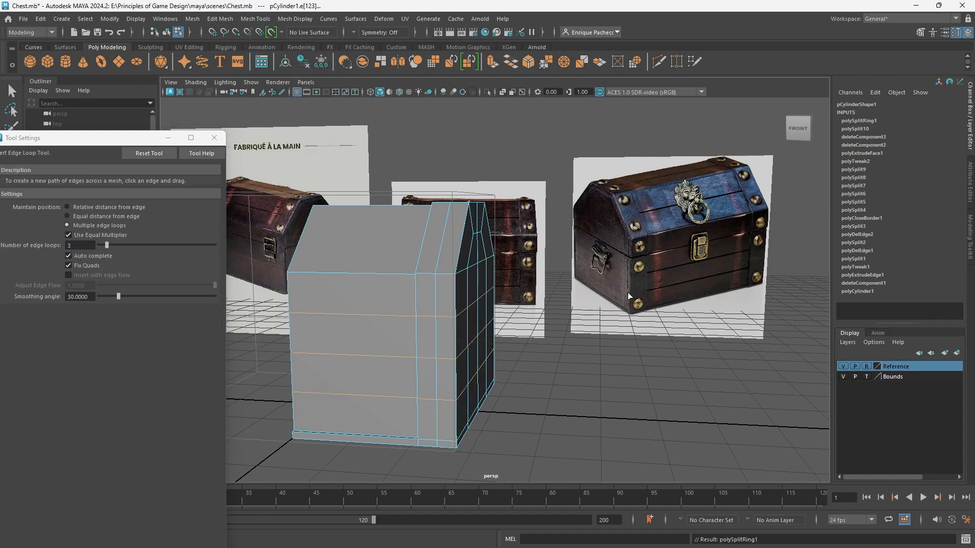
Insert Multi-Cut edge loops about midway through the body's two uppermost sections and its lowest section.
{"action": "left_click", "coordinate": [660, 63]}
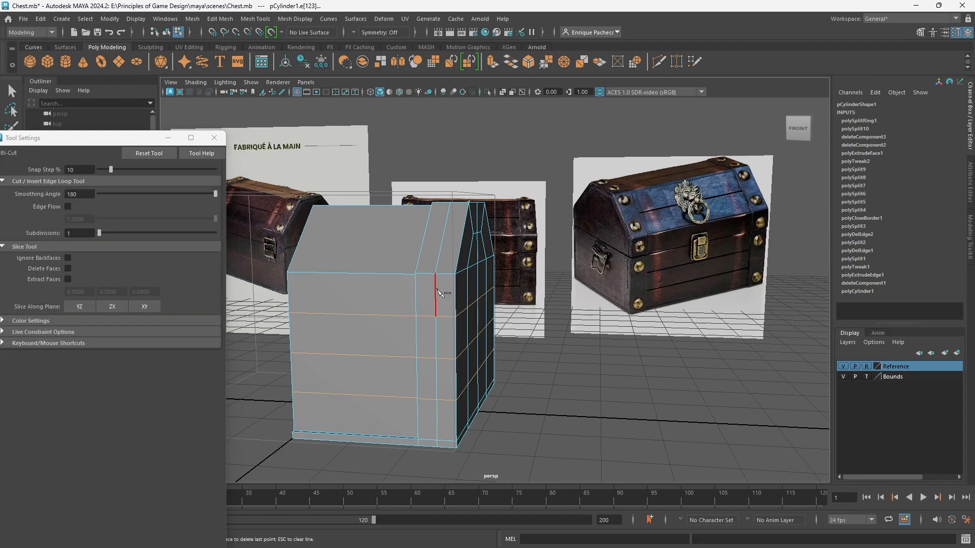
{"action": "left_click", "coordinate": [434, 295], "text": "ctrl"}
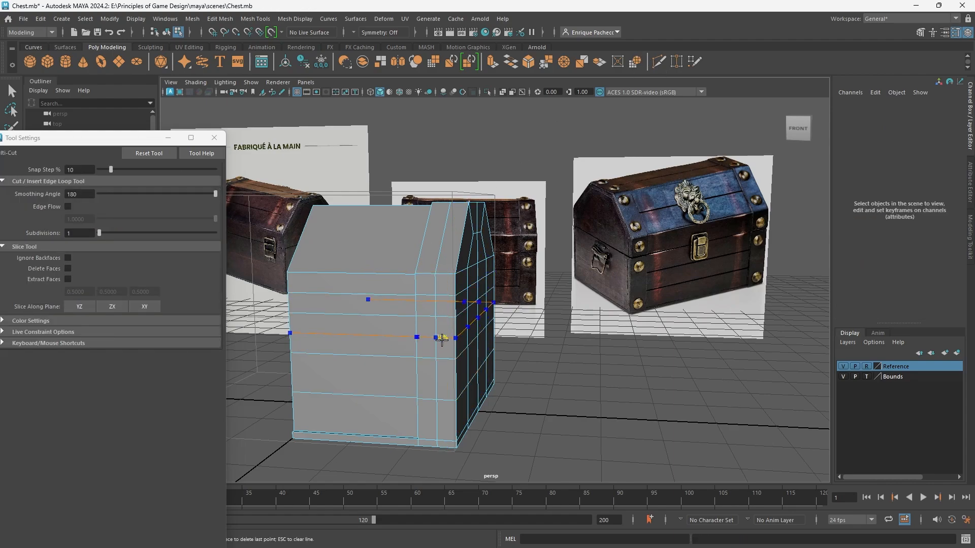
{"action": "left_click", "coordinate": [442, 420], "text": "ctrl"}
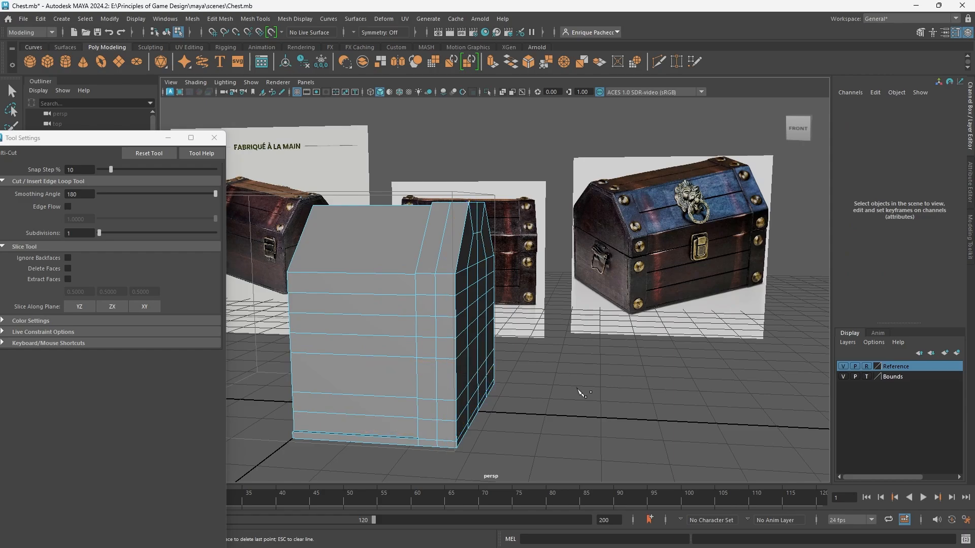
{"action": "left_click_drag", "start_coordinate": [581, 394], "coordinate": [562, 391], "text": "alt"}
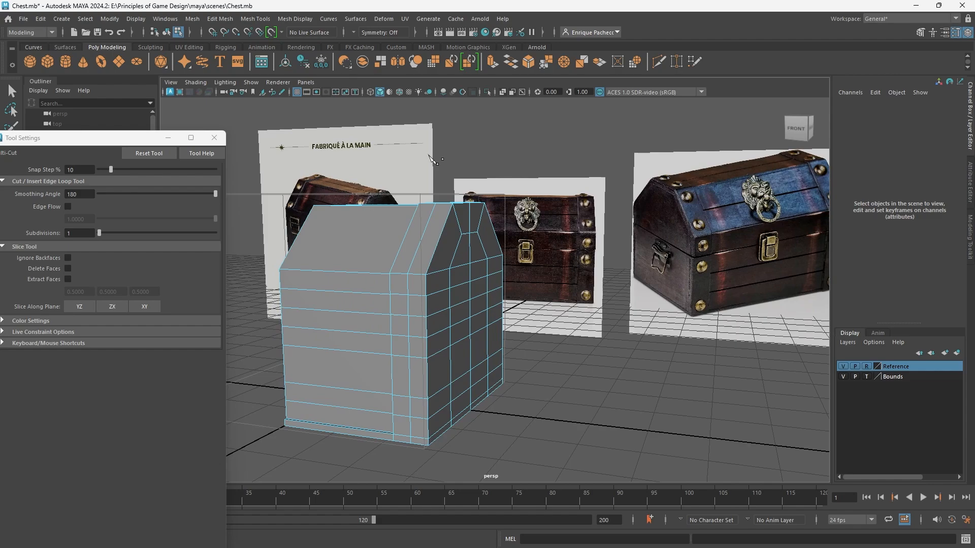
{"action": "right_click_drag", "start_coordinate": [582, 287], "coordinate": [643, 232]}
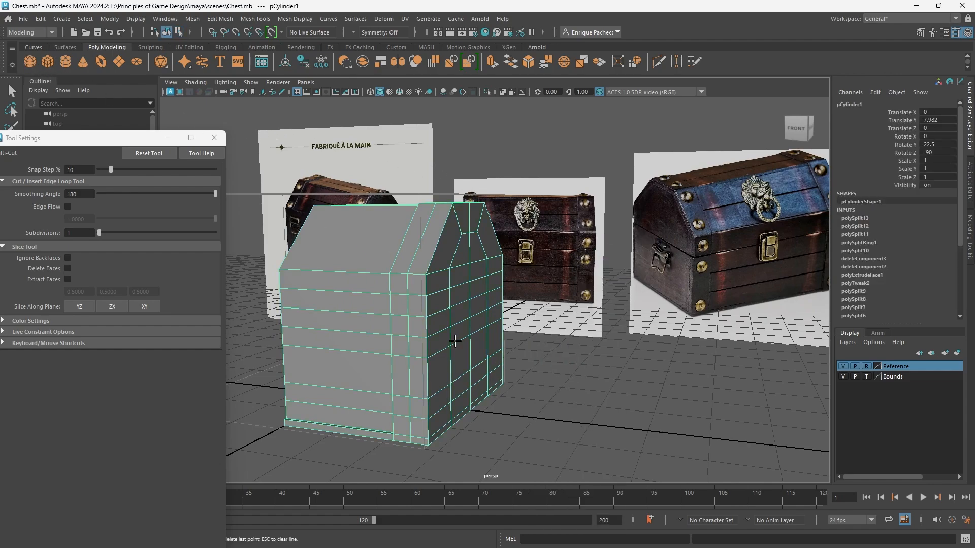
Create a polygon sphere and snap it onto the raised front end strap just below the lid edge, at translate 9.747, 9.719, 7.391.
{"action": "left_click_drag", "start_coordinate": [148, 138], "coordinate": [0, 154]}
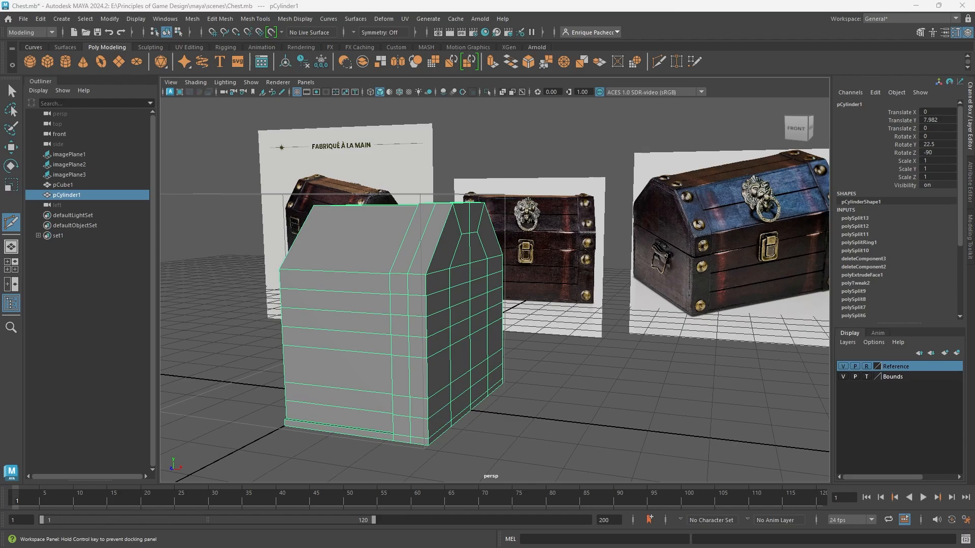
{"action": "left_click", "coordinate": [29, 63]}
{"action": "scroll", "coordinate": [487, 412], "scroll_direction": "down", "scroll_amount": 5}
{"action": "left_click_drag", "start_coordinate": [474, 400], "coordinate": [568, 396], "text": "alt"}
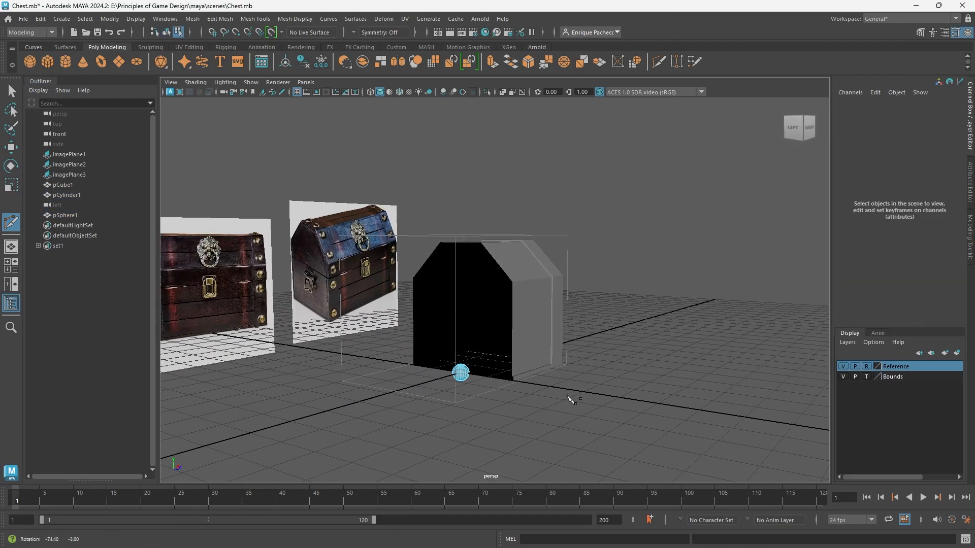
{"action": "key", "text": "w"}
{"action": "scroll", "coordinate": [477, 397], "scroll_direction": "up", "scroll_amount": 5}
{"action": "right_click", "coordinate": [452, 357]}
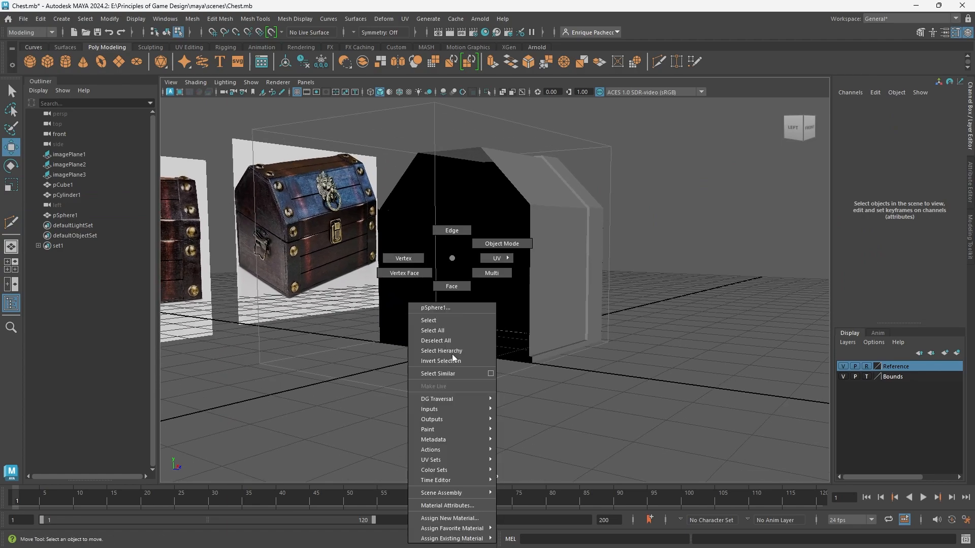
{"action": "left_click", "coordinate": [502, 244]}
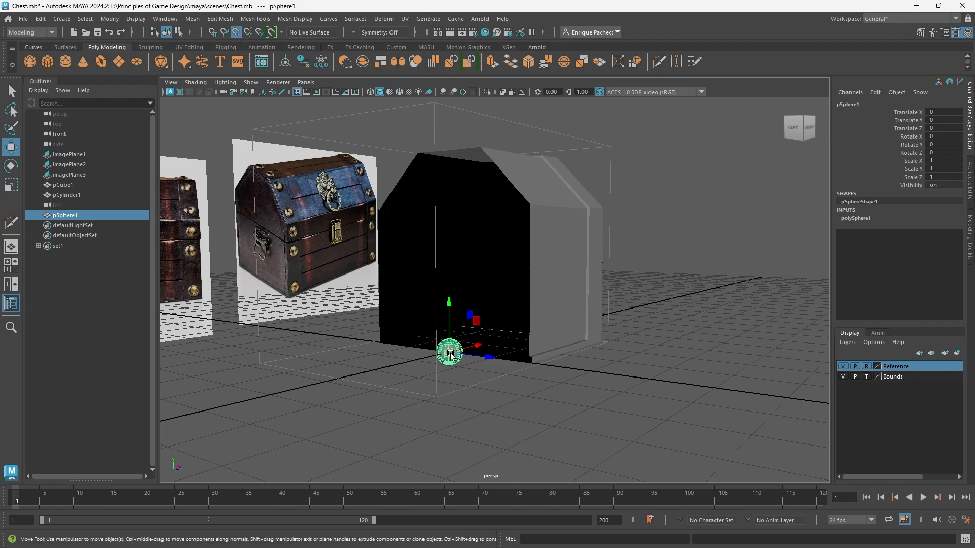
{"action": "left_click_drag", "start_coordinate": [451, 354], "coordinate": [615, 276]}
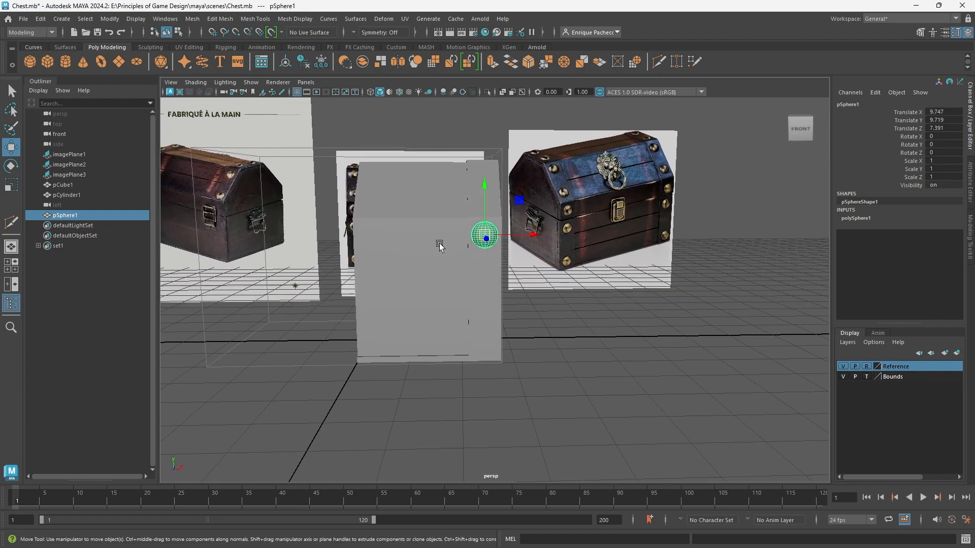
Rotate the sphere on the end strap 90 degrees about X so its pole faces forward.
{"action": "left_click", "coordinate": [437, 247], "text": "shift"}
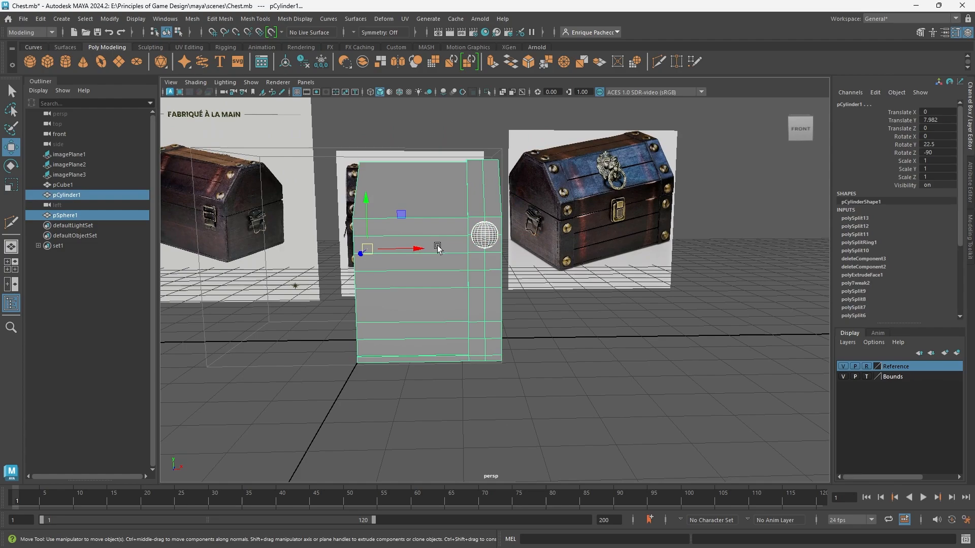
{"action": "scroll", "coordinate": [437, 247], "scroll_direction": "up", "scroll_amount": 2}
{"action": "scroll", "coordinate": [477, 249], "scroll_direction": "up", "scroll_amount": 2}
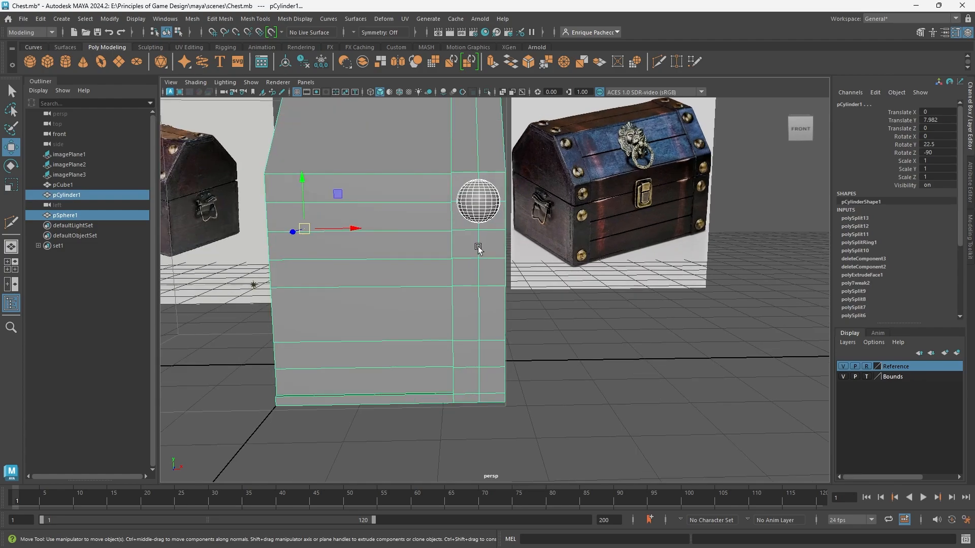
{"action": "scroll", "coordinate": [478, 247], "scroll_direction": "up", "scroll_amount": 2}
{"action": "left_click", "coordinate": [467, 193]}
{"action": "middle_click_drag", "start_coordinate": [502, 222], "coordinate": [498, 288], "text": "alt"}
{"action": "key", "text": "e"}
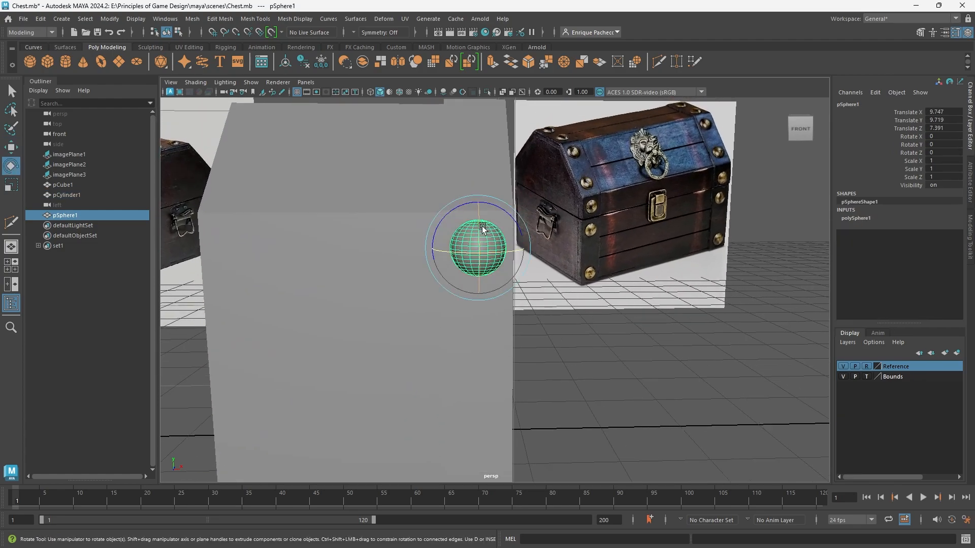
{"action": "left_click_drag", "start_coordinate": [479, 224], "coordinate": [483, 278]}
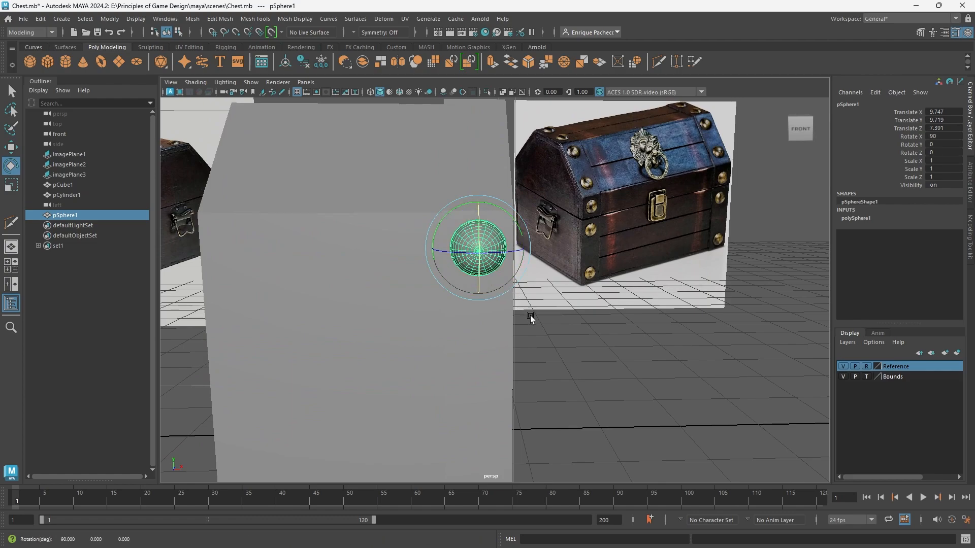
Duplicate the sphere twice straight down the end strap, placing the copies at Translate Y 7.07 and 1.772.
{"action": "left_click_drag", "start_coordinate": [531, 316], "coordinate": [569, 349], "text": "alt"}
{"action": "key", "text": "w"}
{"action": "middle_click_drag", "start_coordinate": [674, 350], "coordinate": [566, 257], "text": "alt"}
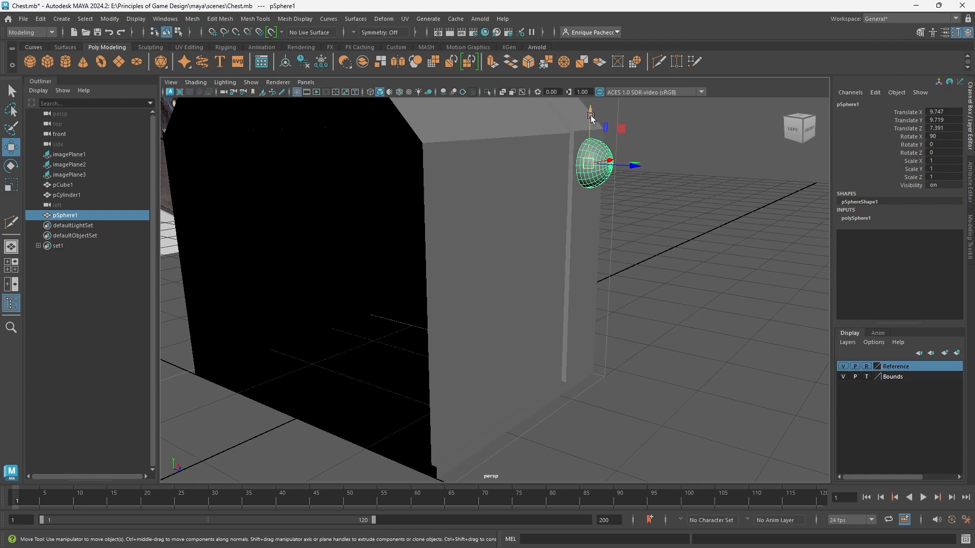
{"action": "left_click_drag", "start_coordinate": [591, 117], "coordinate": [587, 216], "text": "shift"}
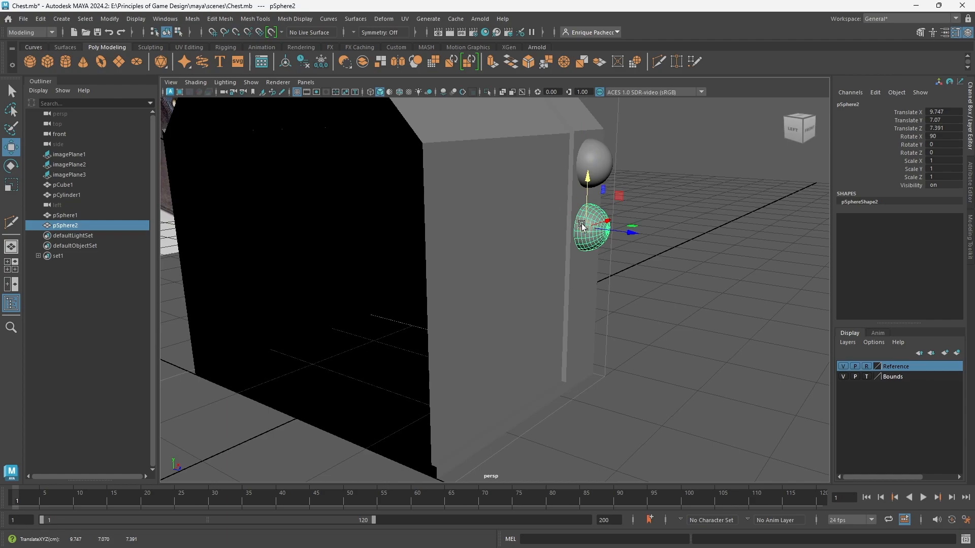
{"action": "left_click_drag", "start_coordinate": [592, 182], "coordinate": [584, 293], "text": "shift"}
{"action": "key", "text": "v"}
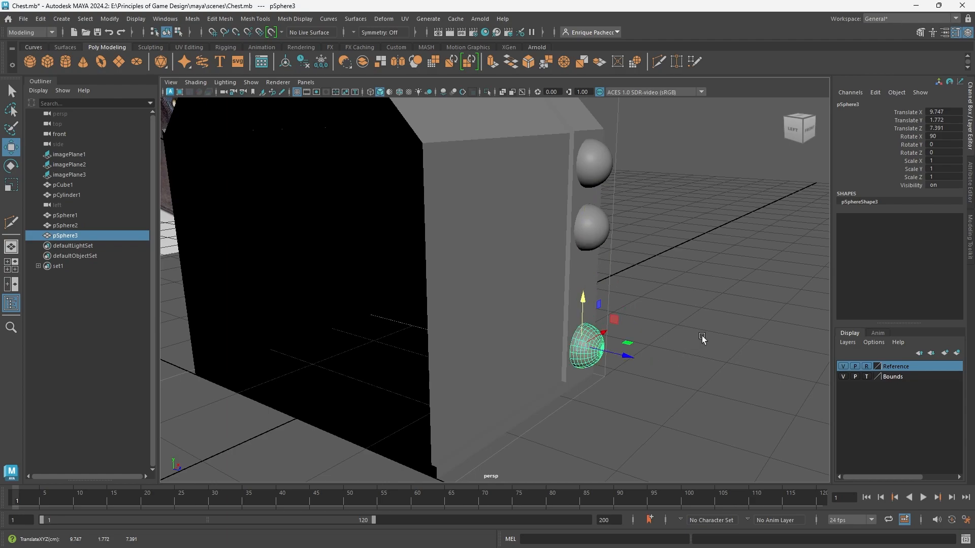
Examine the three studs from the front and side, including the lowest copy's mesh density and channel inputs.
{"action": "left_click_drag", "start_coordinate": [703, 337], "coordinate": [558, 327], "text": "alt"}
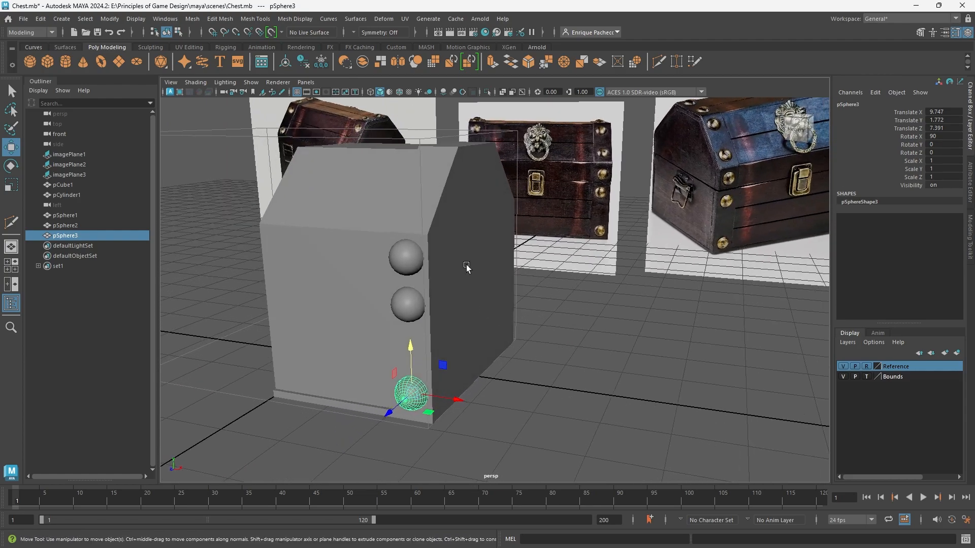
{"action": "left_click_drag", "start_coordinate": [433, 309], "coordinate": [490, 342], "text": "alt"}
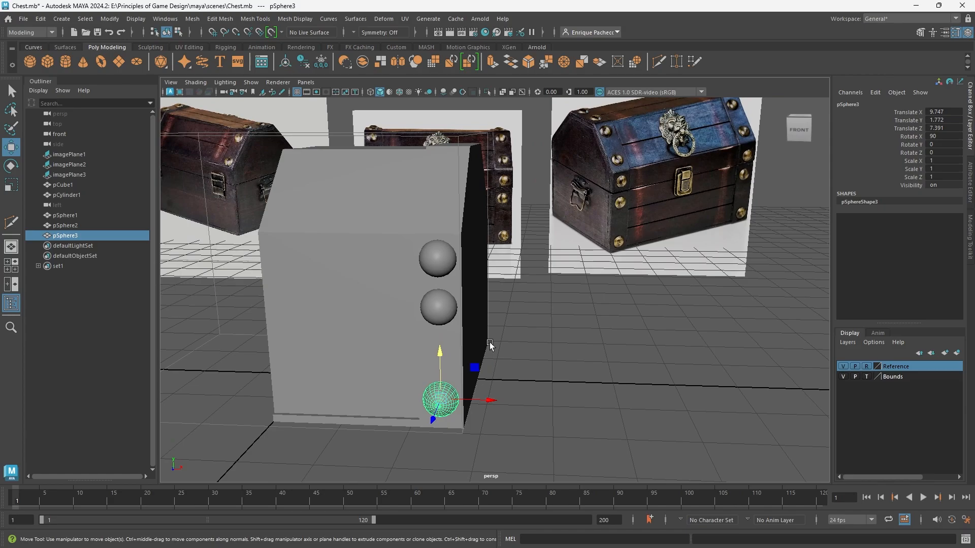
{"action": "left_click_drag", "start_coordinate": [381, 226], "coordinate": [620, 407], "text": "alt"}
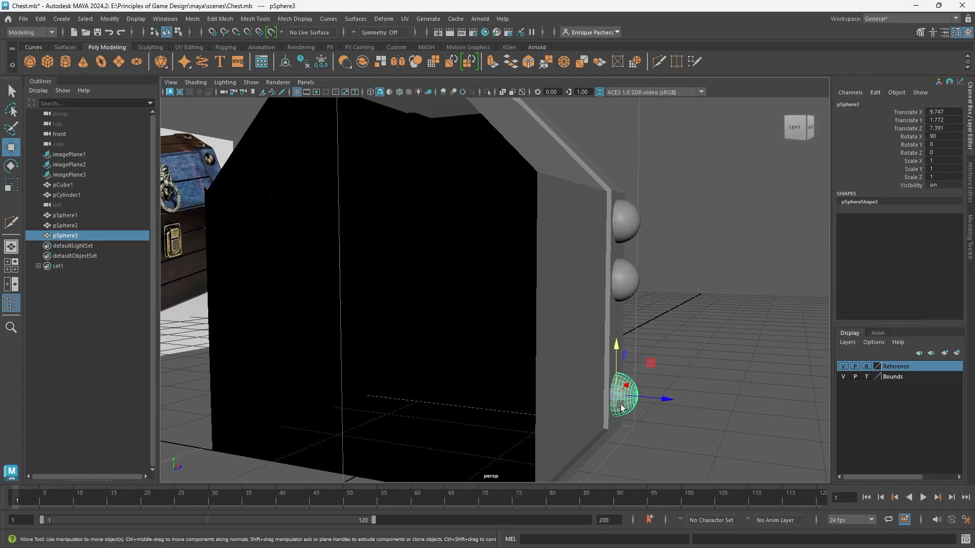
{"action": "middle_click_drag", "start_coordinate": [621, 406], "coordinate": [560, 335], "text": "alt"}
{"action": "scroll", "coordinate": [560, 333], "scroll_direction": "up", "scroll_amount": 4}
{"action": "left_click_drag", "start_coordinate": [572, 307], "coordinate": [578, 332], "text": "alt"}
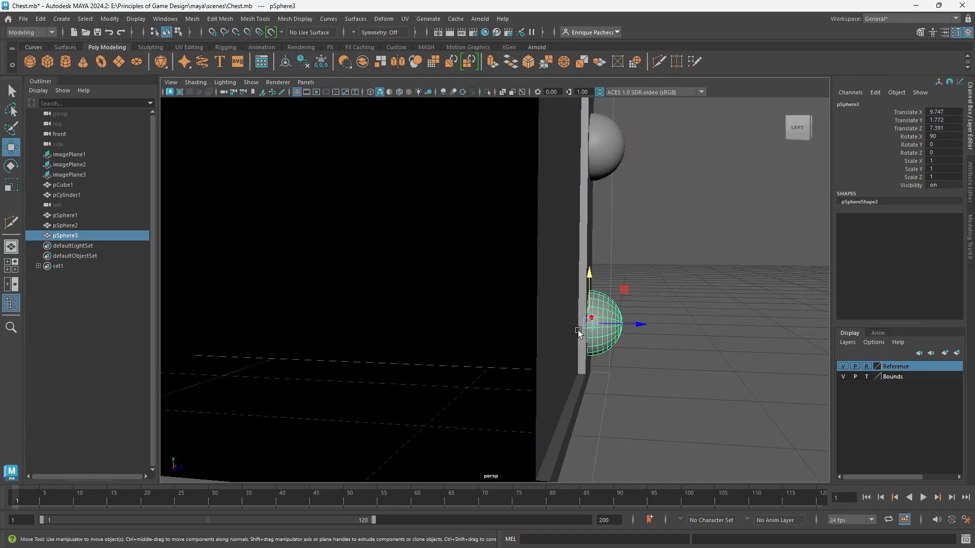
{"action": "left_click_drag", "start_coordinate": [627, 305], "coordinate": [476, 308], "text": "alt"}
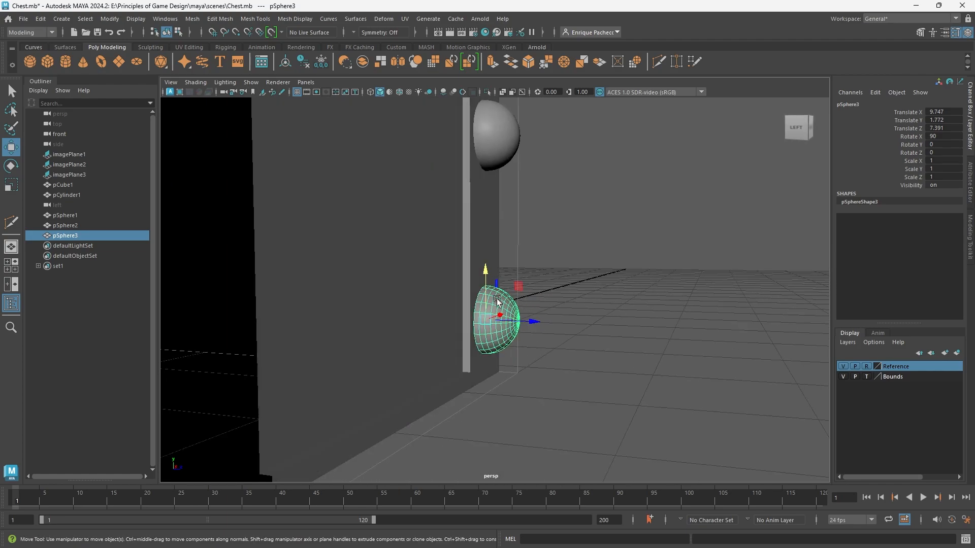
{"action": "right_click_drag", "start_coordinate": [513, 299], "coordinate": [525, 284]}
{"action": "scroll", "coordinate": [518, 319], "scroll_direction": "up", "scroll_amount": 4}
{"action": "left_click_drag", "start_coordinate": [491, 327], "coordinate": [542, 316], "text": "alt"}
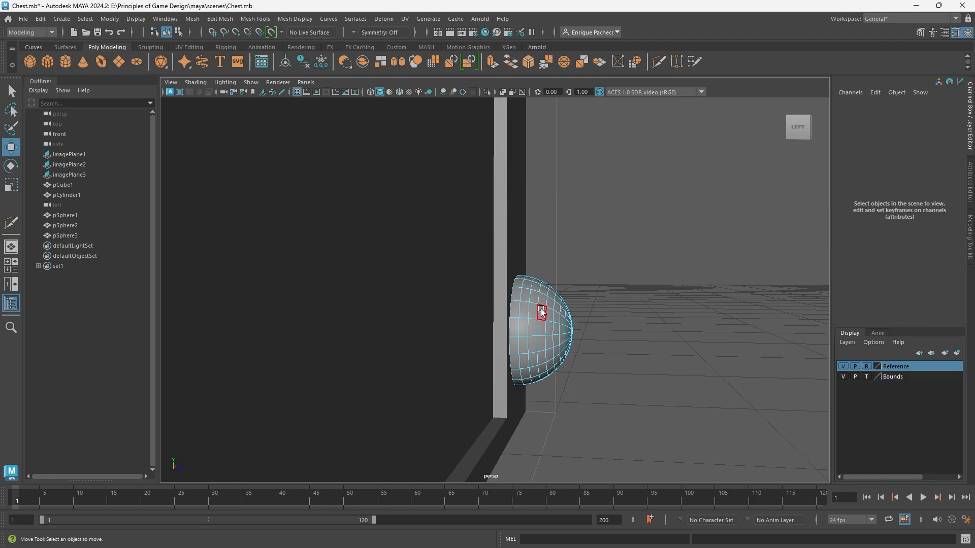
{"action": "right_click_drag", "start_coordinate": [541, 312], "coordinate": [592, 241]}
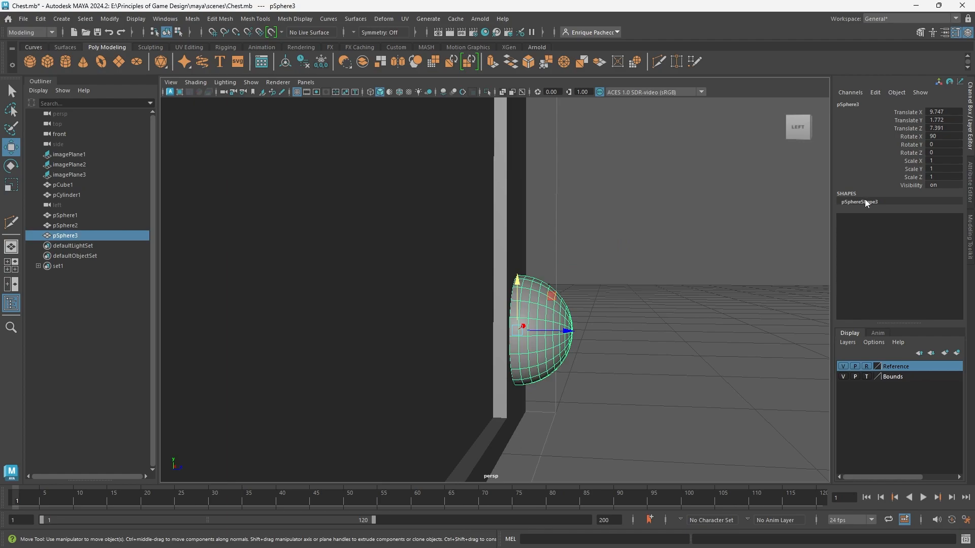
{"action": "double_click", "coordinate": [864, 200]}
{"action": "middle_click_drag", "start_coordinate": [628, 288], "coordinate": [619, 483], "text": "alt"}
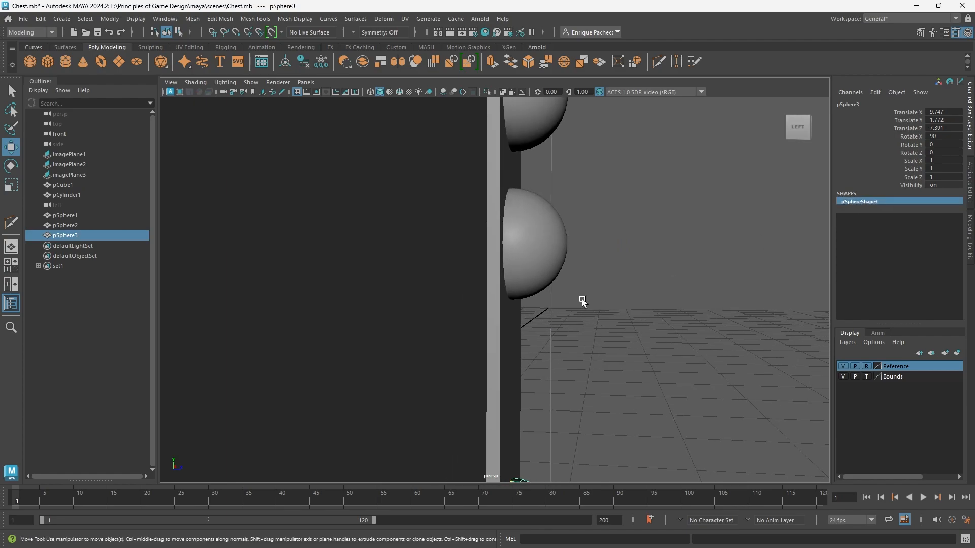
Set the topmost original sphere's Subdivisions Height and Subdivisions Axis to 10.
{"action": "left_click", "coordinate": [544, 233]}
{"action": "left_click", "coordinate": [538, 128]}
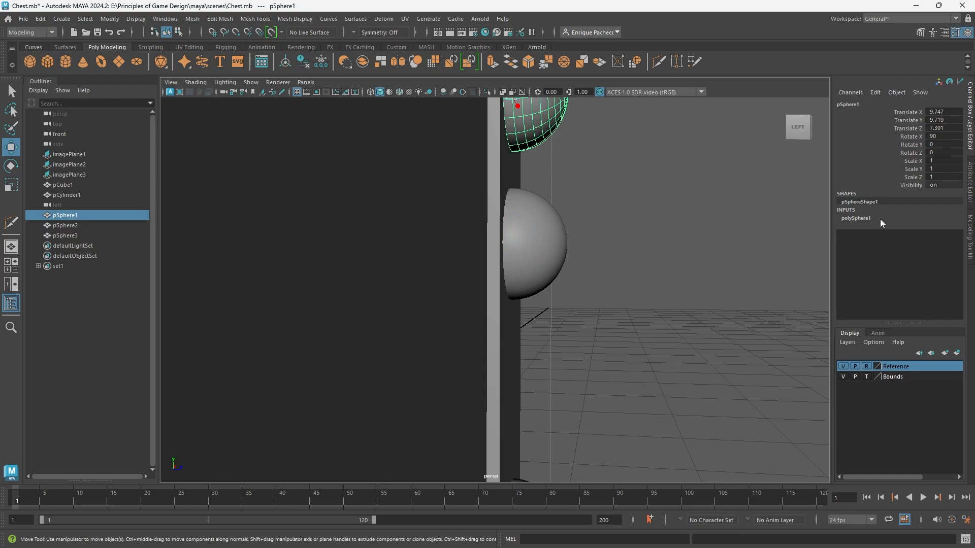
{"action": "left_click", "coordinate": [865, 218]}
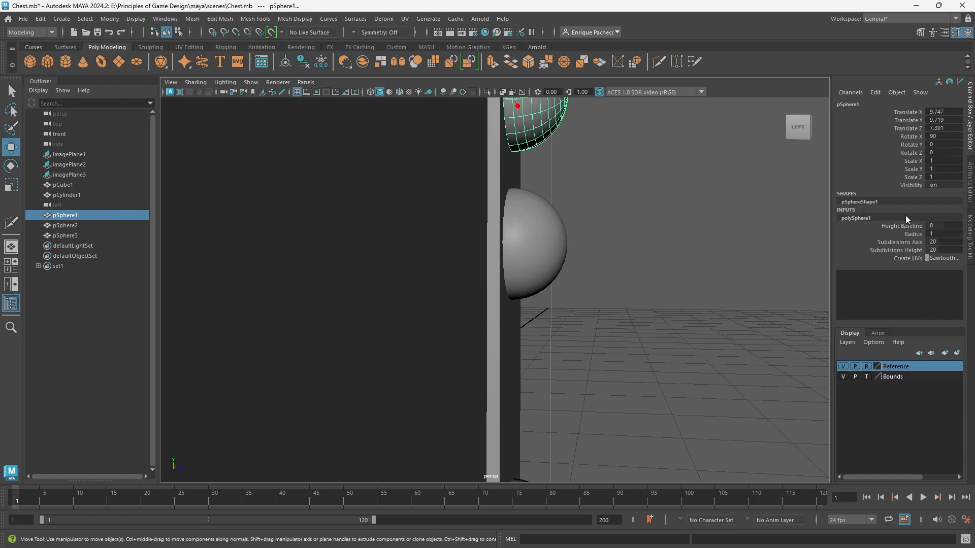
{"action": "left_click", "coordinate": [939, 250]}
{"action": "type", "text": "1"}
{"action": "key", "text": "Return"}
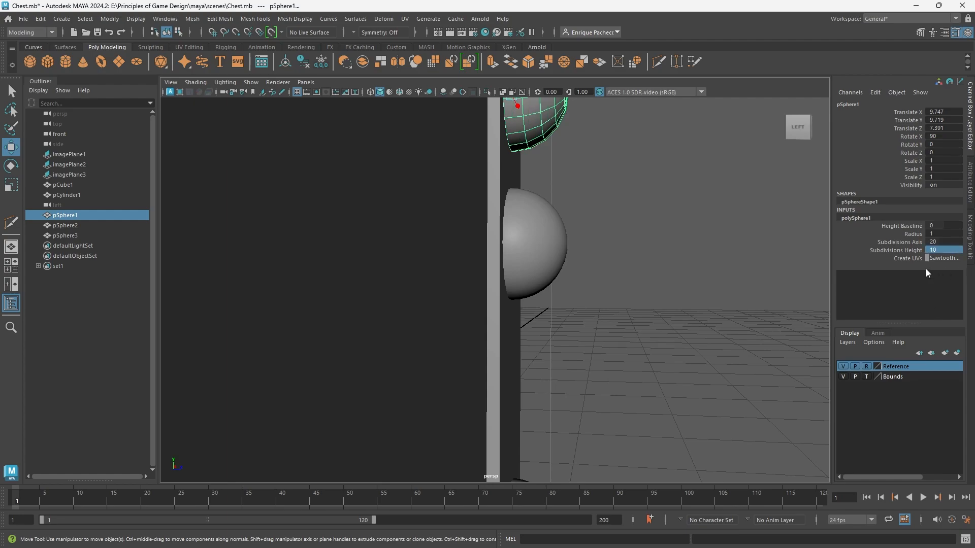
{"action": "left_click", "coordinate": [946, 242]}
{"action": "key", "text": "Return"}
Delete the rear face rings of the topmost sphere on the end strap, leaving only its shallow front cap.
{"action": "left_click_drag", "start_coordinate": [598, 238], "coordinate": [570, 337], "text": "alt"}
{"action": "right_click_drag", "start_coordinate": [608, 206], "coordinate": [609, 234]}
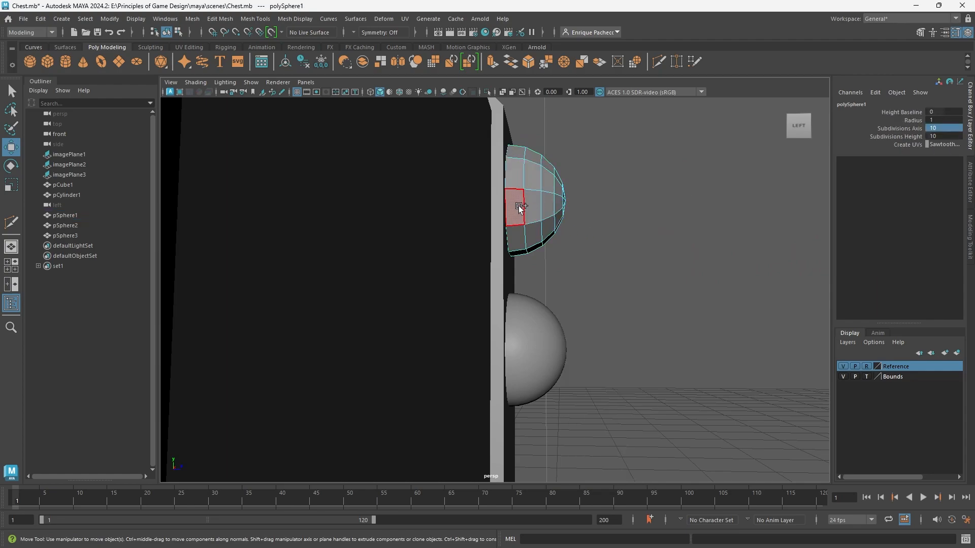
{"action": "left_click", "coordinate": [531, 207]}
{"action": "key", "text": "q"}
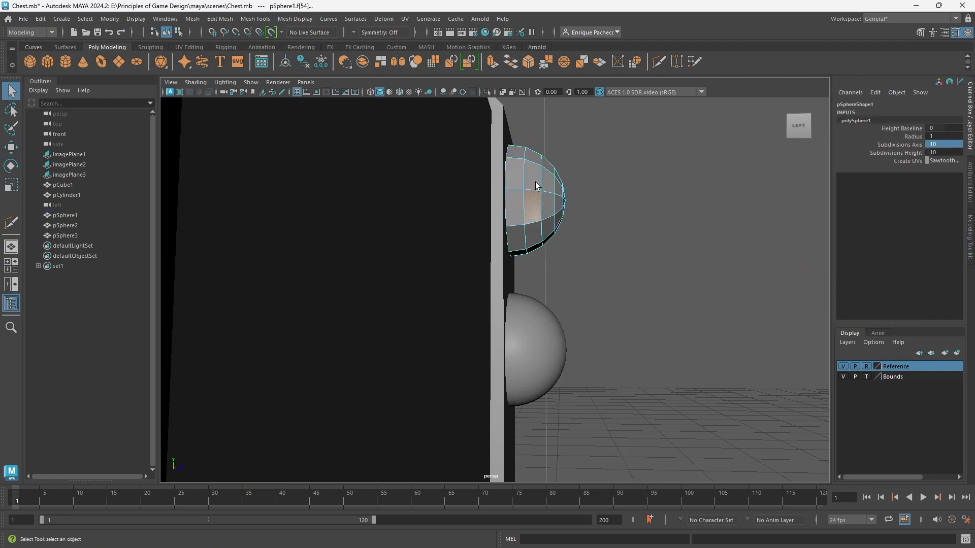
{"action": "double_click", "coordinate": [532, 176], "text": "shift"}
{"action": "key", "text": "Delete"}
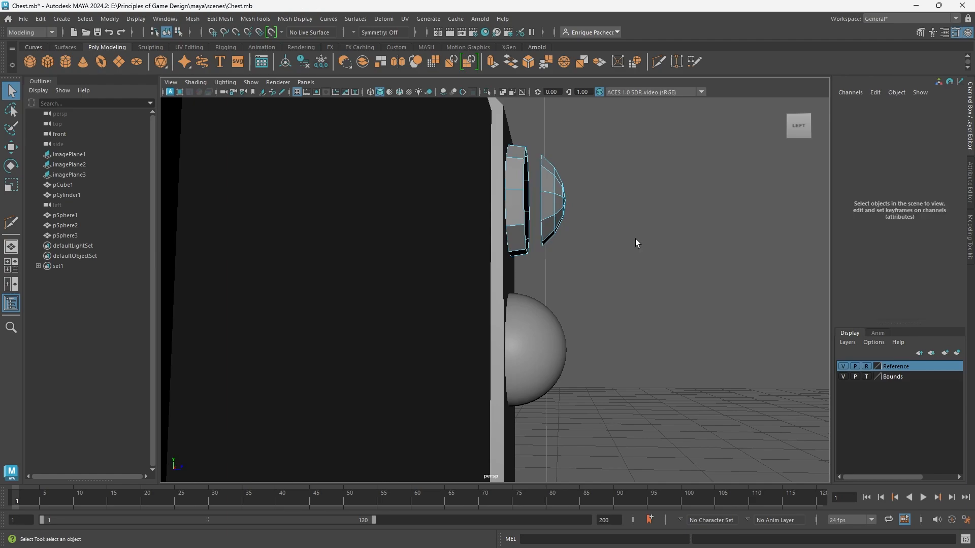
{"action": "left_click", "coordinate": [518, 206]}
{"action": "key", "text": "Delete"}
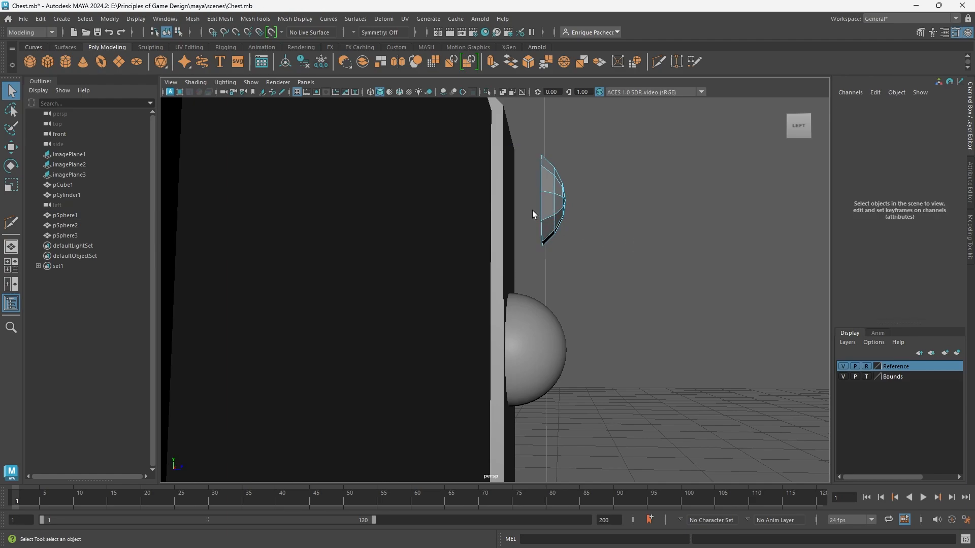
Delete the two dense sphere copies below the trimmed stud on the end strap.
{"action": "left_click_drag", "start_coordinate": [599, 264], "coordinate": [574, 295], "text": "alt"}
{"action": "right_click_drag", "start_coordinate": [573, 258], "coordinate": [636, 239]}
{"action": "scroll", "coordinate": [513, 294], "scroll_direction": "down", "scroll_amount": 5}
{"action": "middle_click_drag", "start_coordinate": [509, 374], "coordinate": [526, 269], "text": "alt"}
{"action": "left_click", "coordinate": [501, 232]}
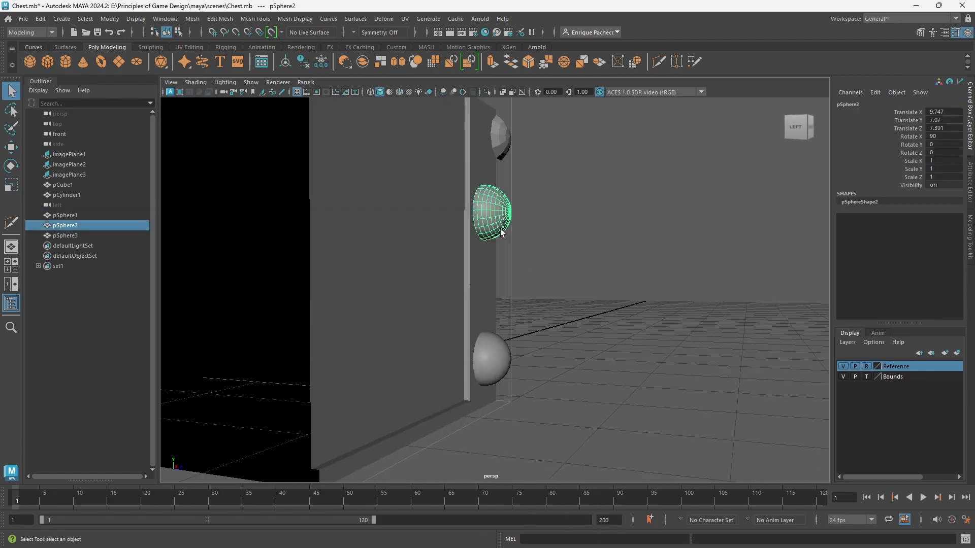
{"action": "left_click", "coordinate": [500, 352], "text": "shift"}
{"action": "key", "text": "Delete"}
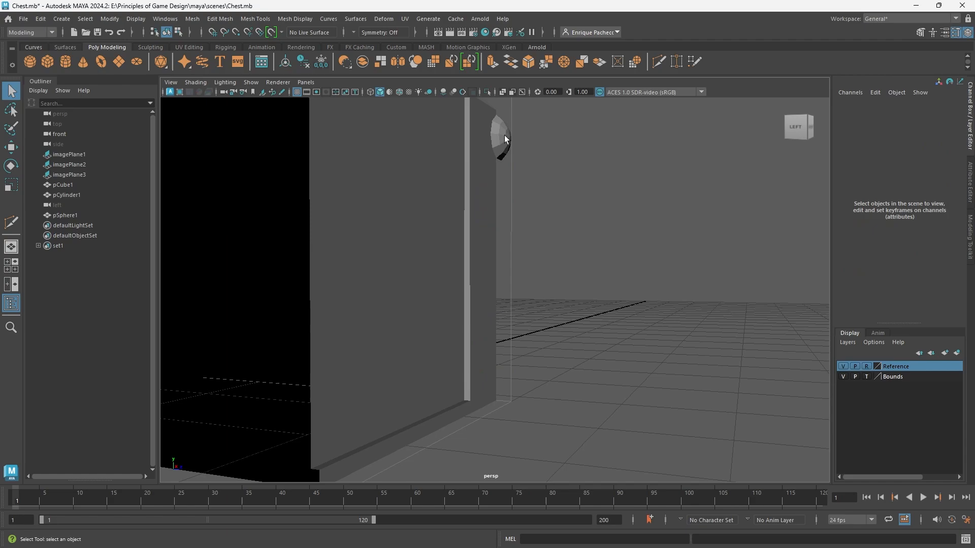
Move the trimmed stud's pivot along Z onto the flat back rim of its cap, using vertex snapping.
{"action": "left_click", "coordinate": [507, 152]}
{"action": "key", "text": "w"}
{"action": "left_click_drag", "start_coordinate": [513, 208], "coordinate": [540, 297], "text": "alt"}
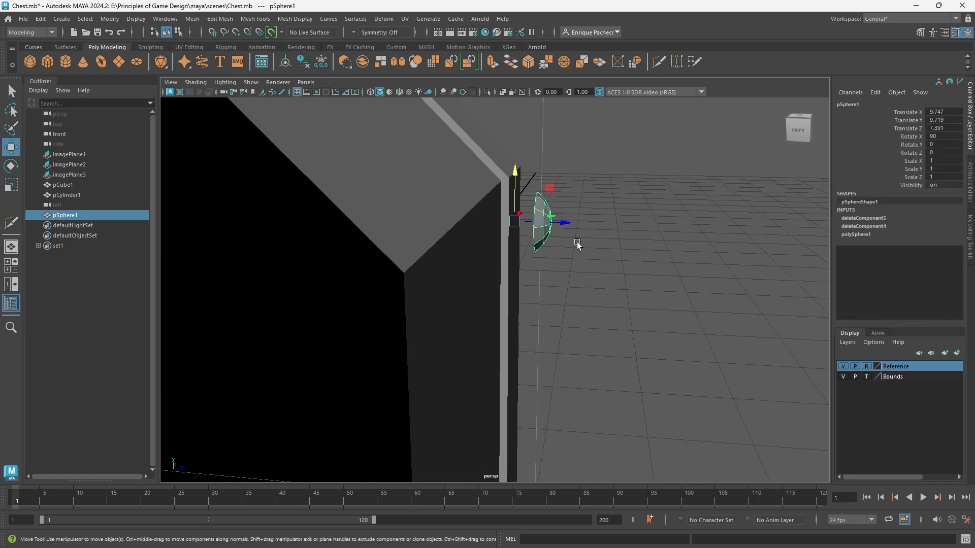
{"action": "key", "text": "d"}
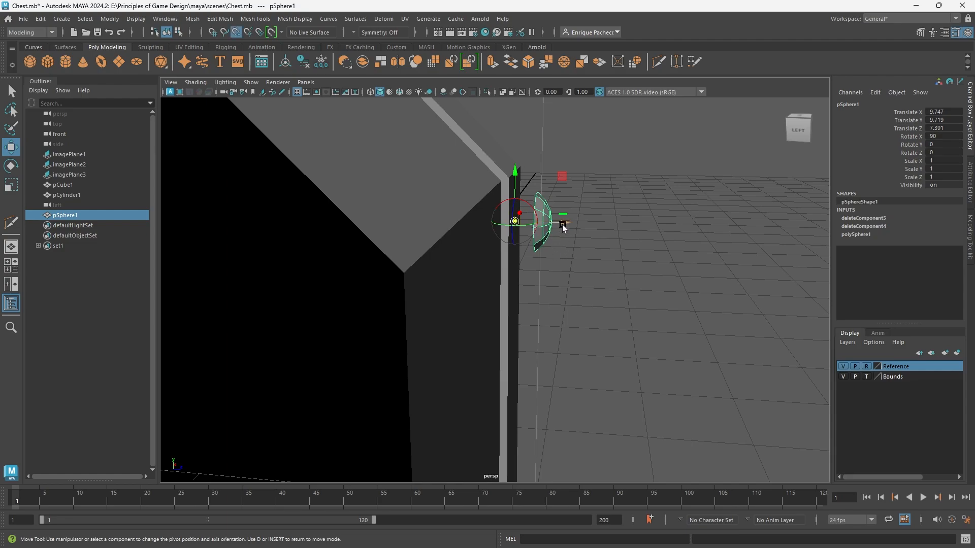
{"action": "left_click_drag", "start_coordinate": [563, 227], "coordinate": [537, 235]}
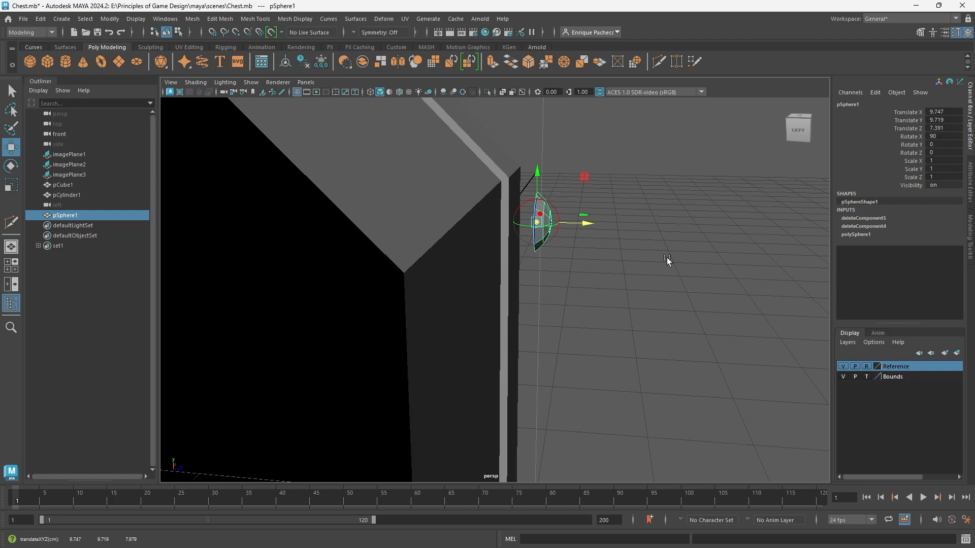
Snap the trimmed stud back along Z onto the face of the end strap, at Translate Z 6.803.
{"action": "key", "text": "d"}
{"action": "key", "text": "v"}
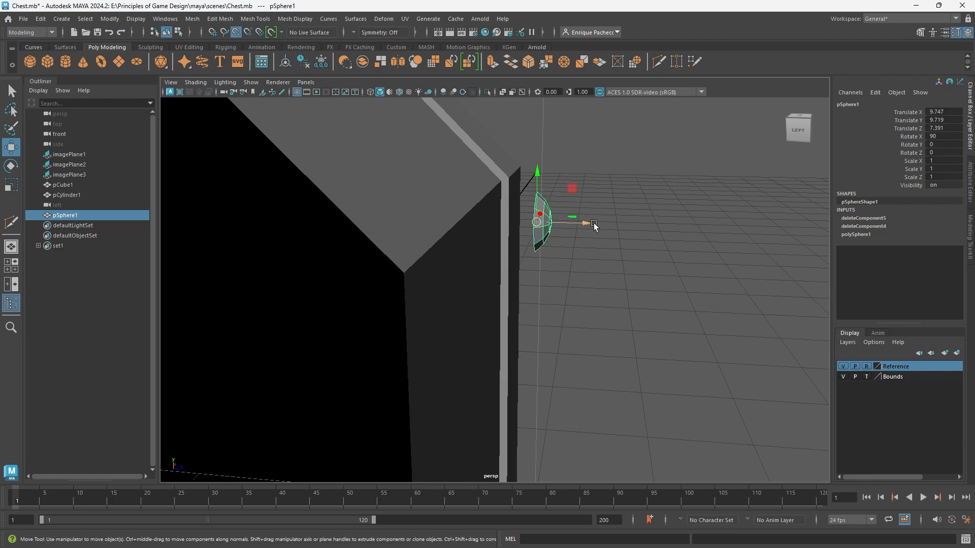
{"action": "left_click_drag", "start_coordinate": [586, 223], "coordinate": [452, 250]}
{"action": "middle_click_drag", "start_coordinate": [445, 269], "coordinate": [587, 244], "text": "alt"}
{"action": "left_click_drag", "start_coordinate": [602, 265], "coordinate": [569, 265], "text": "alt"}
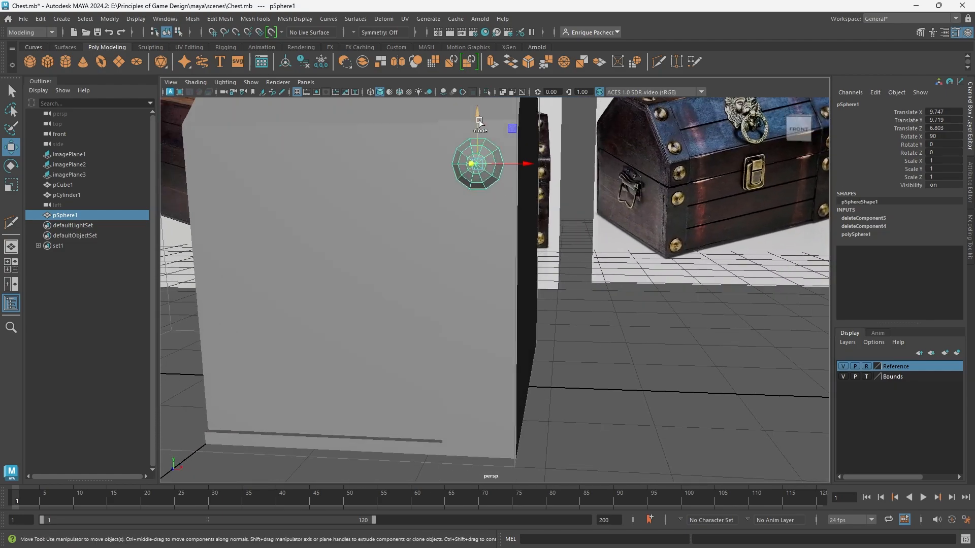
Duplicate the trimmed stud twice straight down the end strap, placing the copies at Translate Y 7.07 and 1.772.
{"action": "mouse_move", "coordinate": [479, 122]}
{"action": "left_mouse_down", "text": "shift"}
{"action": "mouse_move", "coordinate": [478, 249]}
{"action": "mouse_move", "coordinate": [478, 178]}
{"action": "mouse_move", "coordinate": [481, 225]}
{"action": "left_mouse_up", "text": "shift"}
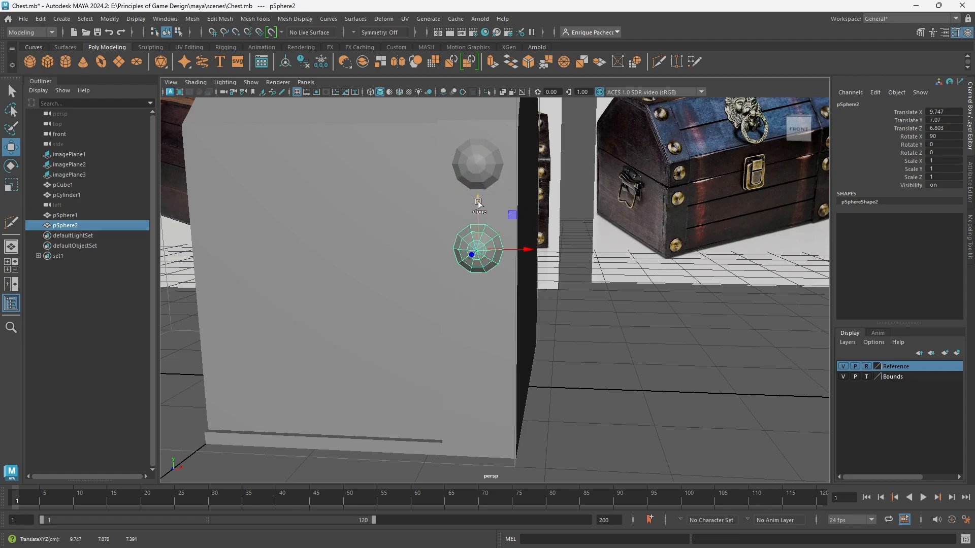
{"action": "mouse_move", "coordinate": [478, 203]}
{"action": "left_mouse_down", "text": "shift"}
{"action": "mouse_move", "coordinate": [483, 337]}
{"action": "mouse_move", "coordinate": [477, 245]}
{"action": "mouse_move", "coordinate": [478, 318]}
{"action": "left_mouse_up", "text": "shift"}
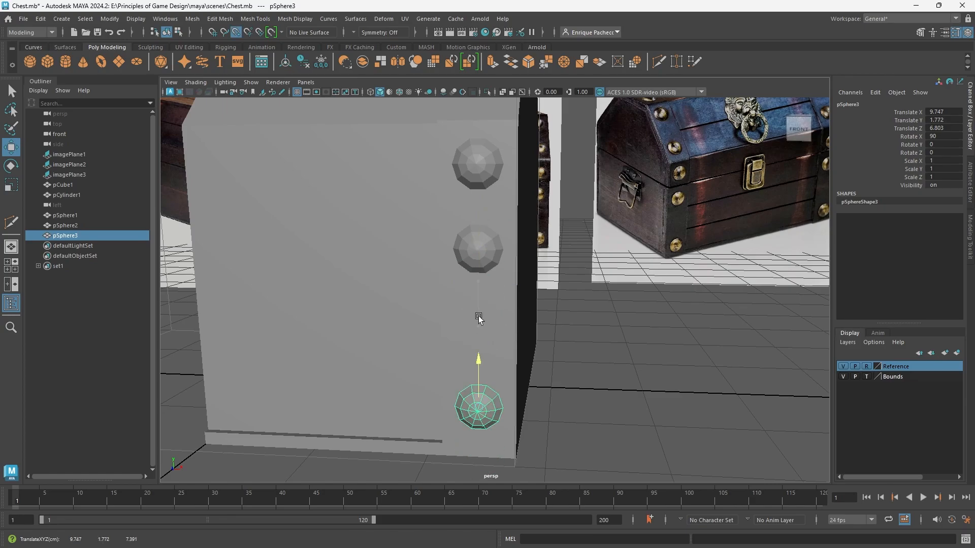
{"action": "scroll", "coordinate": [485, 284], "scroll_direction": "down", "scroll_amount": 5}
{"action": "left_click_drag", "start_coordinate": [491, 261], "coordinate": [577, 274], "text": "alt"}
Examine the three low-poly studs and the chest's wireframe from the front and side against the reference images.
{"action": "left_click", "coordinate": [509, 295], "text": "shift"}
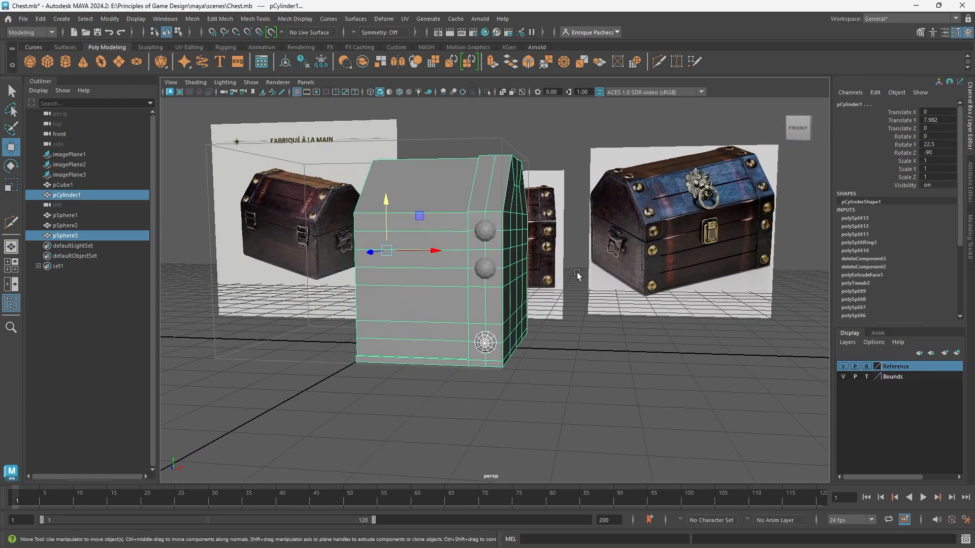
{"action": "left_click_drag", "start_coordinate": [577, 275], "coordinate": [574, 348], "text": "alt"}
{"action": "scroll", "coordinate": [638, 360], "scroll_direction": "up", "scroll_amount": 5}
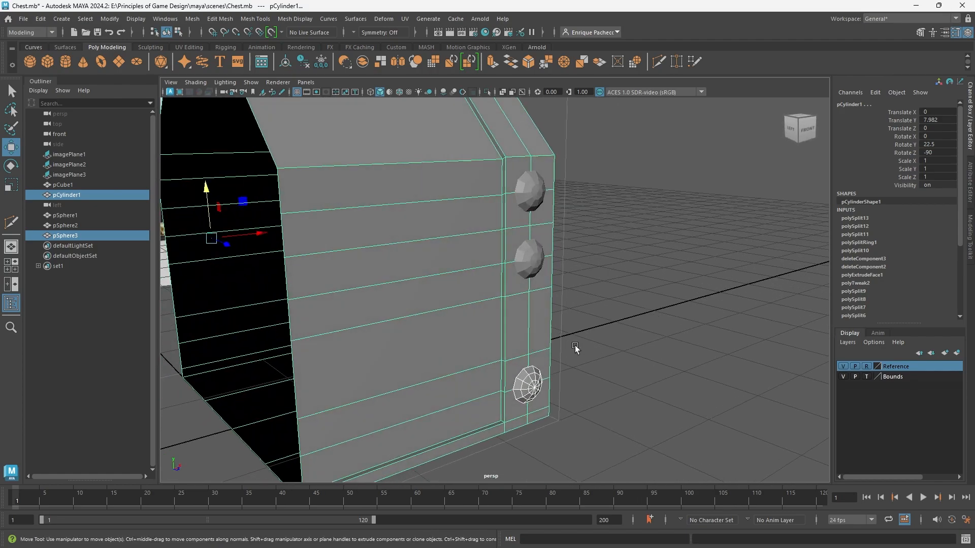
{"action": "middle_click_drag", "start_coordinate": [578, 330], "coordinate": [574, 396], "text": "alt"}
{"action": "left_click", "coordinate": [518, 288]}
{"action": "scroll", "coordinate": [535, 354], "scroll_direction": "down", "scroll_amount": 5}
{"action": "left_click_drag", "start_coordinate": [535, 354], "coordinate": [483, 343], "text": "alt"}
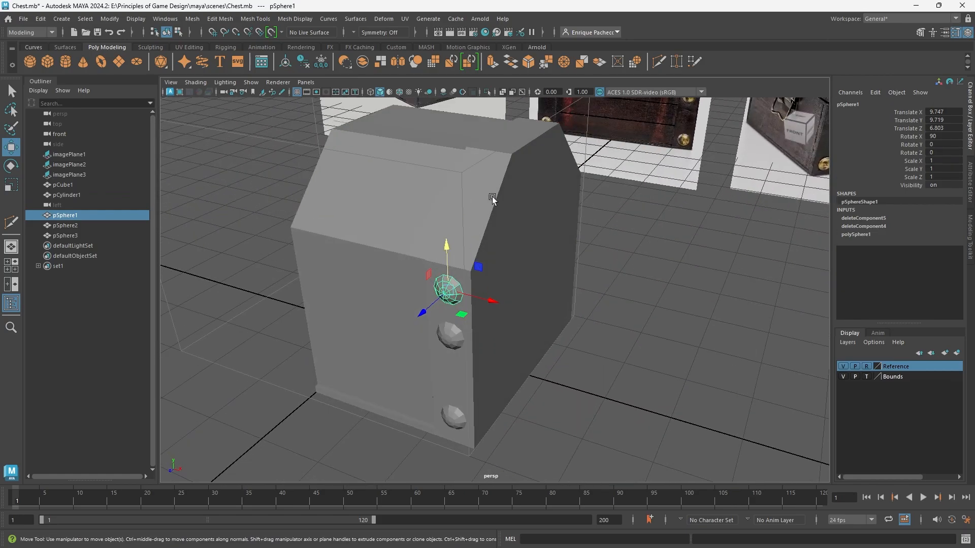
{"action": "left_click_drag", "start_coordinate": [523, 199], "coordinate": [573, 157], "text": "alt"}
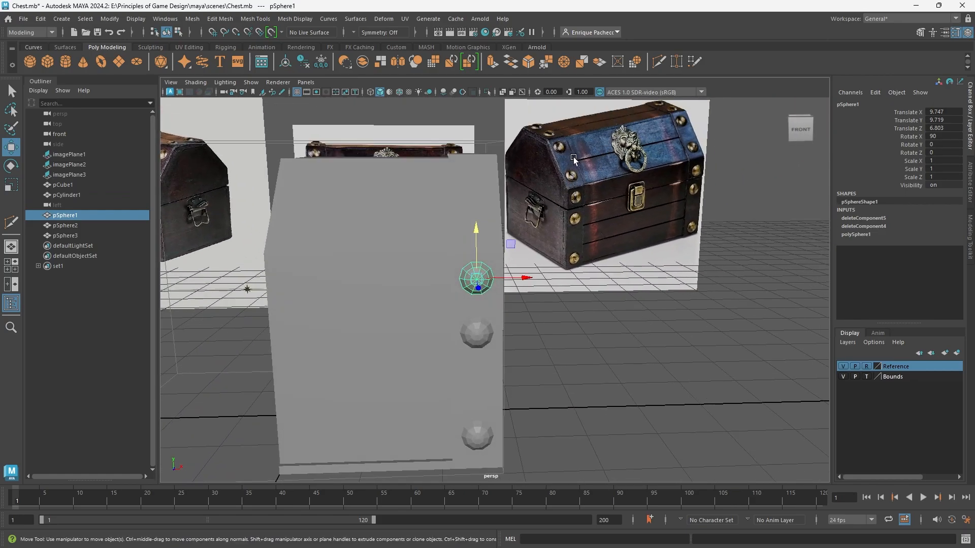
Insert three horizontal edge loops across the lid's front slope with Multi-Cut to divide it into planks.
{"action": "left_click", "coordinate": [485, 189]}
{"action": "left_click_drag", "start_coordinate": [517, 203], "coordinate": [431, 300], "text": "alt"}
{"action": "left_click", "coordinate": [657, 70]}
{"action": "left_click_drag", "start_coordinate": [569, 254], "coordinate": [496, 208], "text": "alt"}
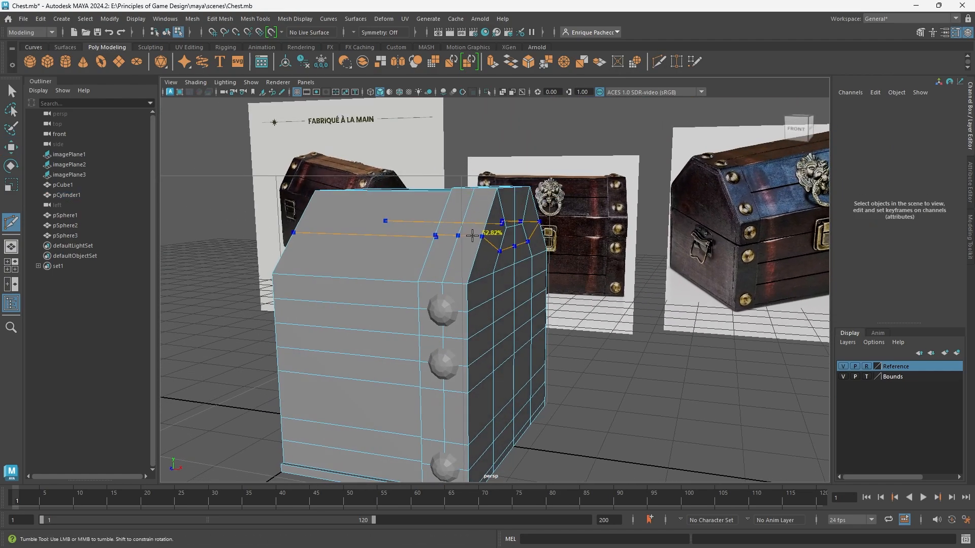
{"action": "left_click", "coordinate": [477, 233], "text": "ctrl"}
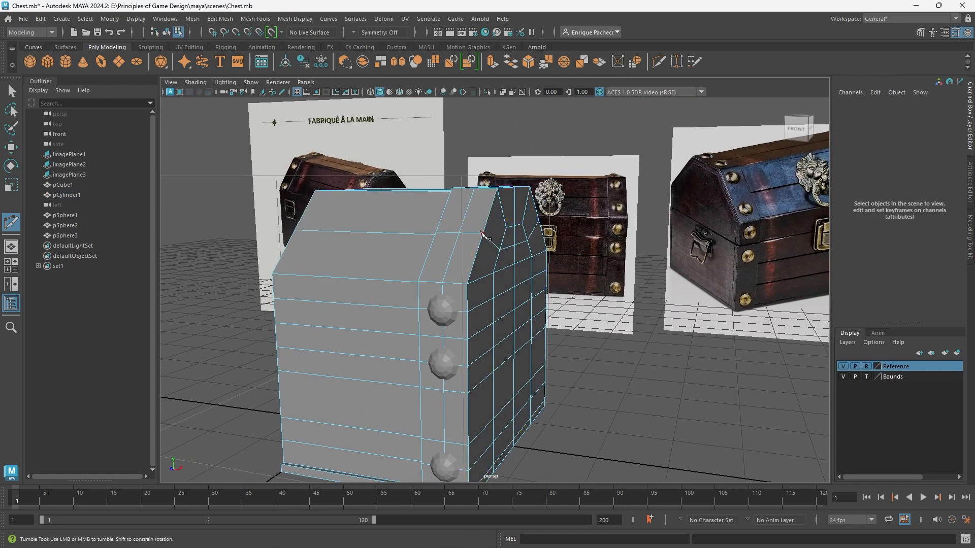
{"action": "left_click_drag", "start_coordinate": [702, 229], "coordinate": [659, 262], "text": "alt"}
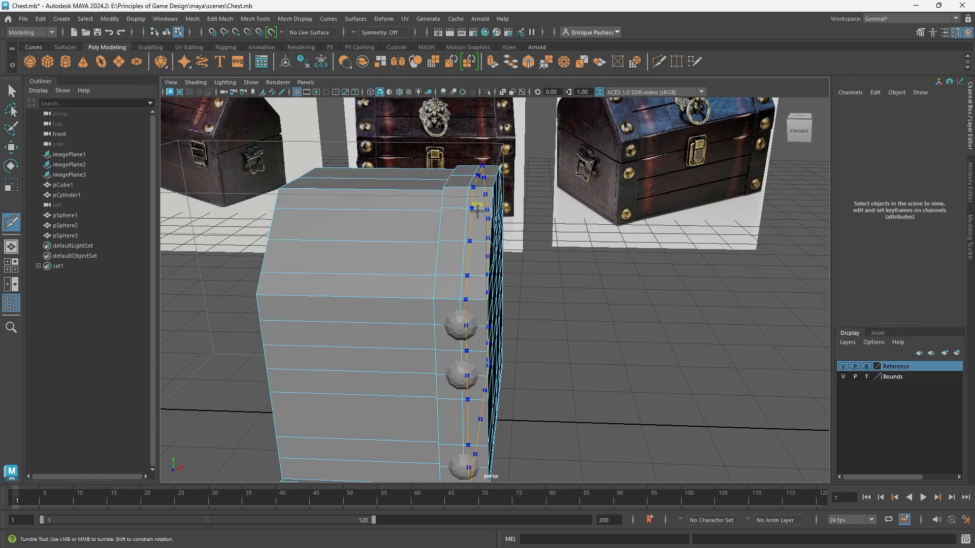
{"action": "left_click_drag", "start_coordinate": [475, 208], "coordinate": [526, 269], "text": "alt"}
{"action": "key", "text": "q"}
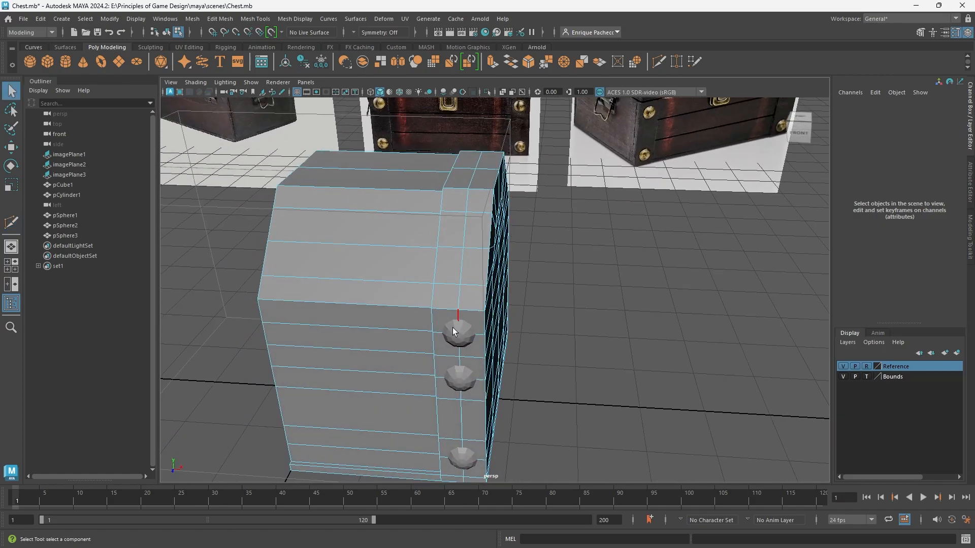
Duplicate the topmost stud upward to Translate Y 12.284 and set the copy's X rotation to 45 degrees to match the lid slope.
{"action": "right_click_drag", "start_coordinate": [453, 258], "coordinate": [498, 229]}
{"action": "left_click", "coordinate": [458, 333]}
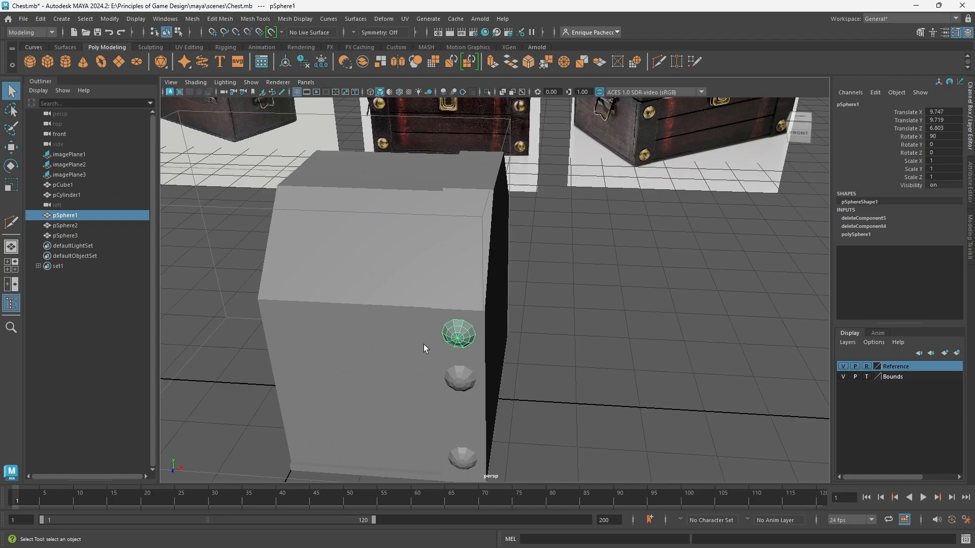
{"action": "key", "text": "w"}
{"action": "mouse_move", "coordinate": [465, 316]}
{"action": "left_mouse_down", "text": "alt"}
{"action": "mouse_move", "coordinate": [387, 331]}
{"action": "mouse_move", "coordinate": [394, 338]}
{"action": "mouse_move", "coordinate": [421, 264]}
{"action": "mouse_move", "coordinate": [418, 215]}
{"action": "left_mouse_up", "text": "alt"}
{"action": "mouse_move", "coordinate": [457, 277]}
{"action": "left_mouse_down", "text": "alt"}
{"action": "mouse_move", "coordinate": [409, 287]}
{"action": "mouse_move", "coordinate": [393, 264]}
{"action": "left_mouse_up", "text": "alt"}
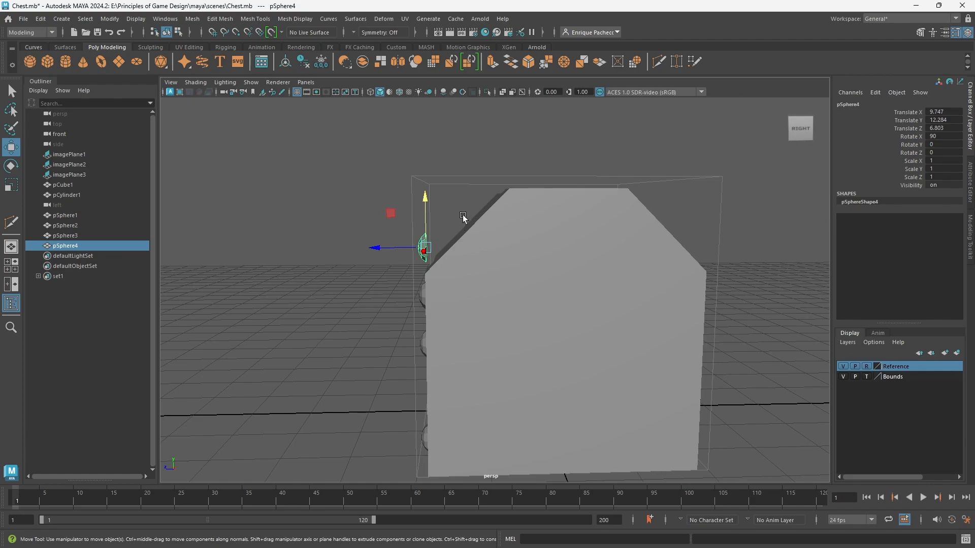
{"action": "key", "text": "e"}
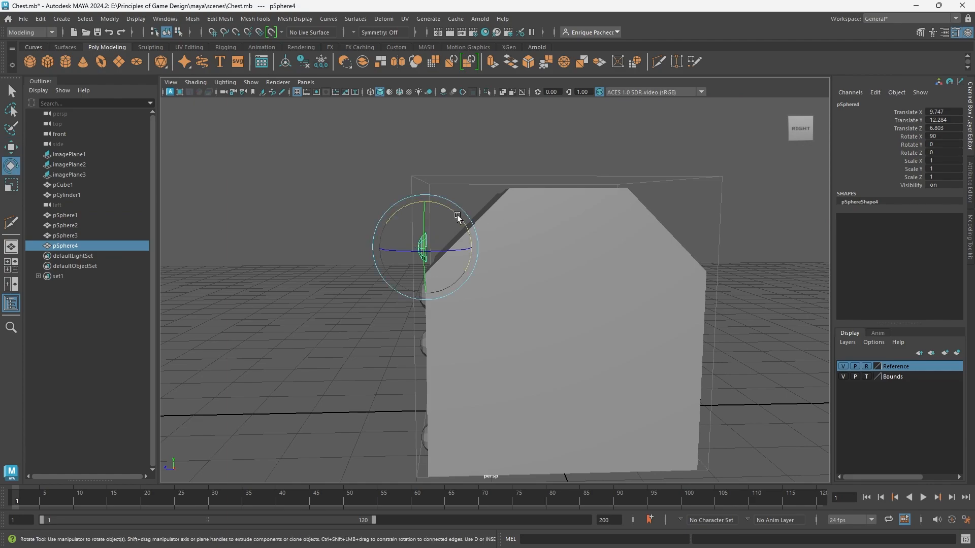
{"action": "left_click_drag", "start_coordinate": [452, 212], "coordinate": [433, 312]}
Snap the tilted stud onto the strap on the lid's front slope, at Translate Y 11.91 and Translate Z 5.937.
{"action": "key", "text": "w"}
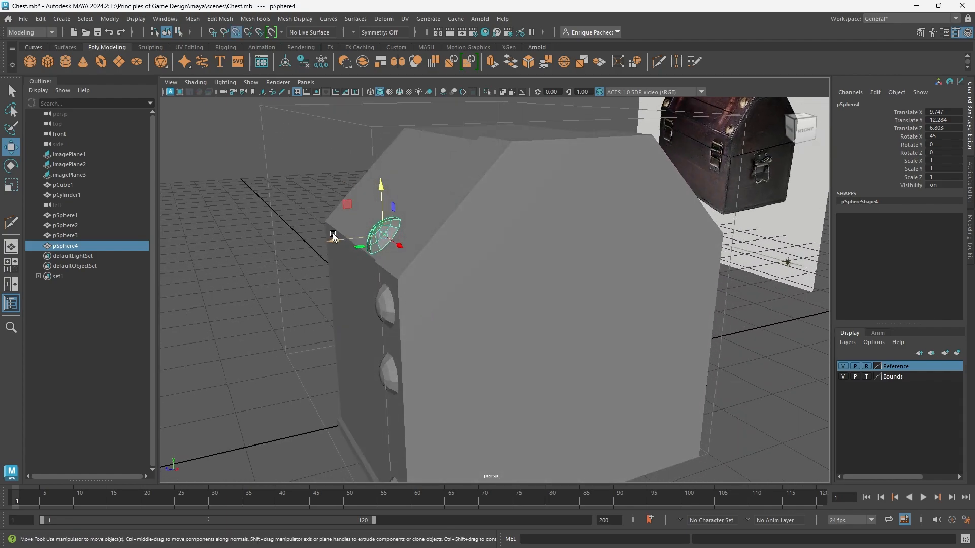
{"action": "left_click_drag", "start_coordinate": [332, 236], "coordinate": [435, 281]}
{"action": "left_click", "coordinate": [434, 281], "text": "shift"}
{"action": "scroll", "coordinate": [406, 290], "scroll_direction": "up", "scroll_amount": 3}
{"action": "left_click_drag", "start_coordinate": [379, 297], "coordinate": [368, 230], "text": "alt"}
{"action": "left_click", "coordinate": [385, 202]}
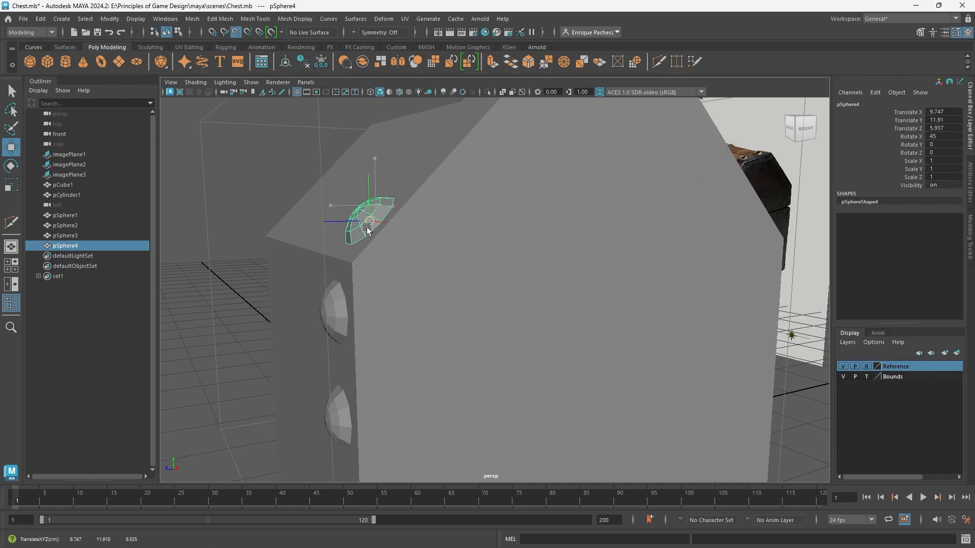
{"action": "mouse_move", "coordinate": [429, 226]}
{"action": "left_mouse_down", "text": "alt"}
{"action": "mouse_move", "coordinate": [476, 224]}
{"action": "mouse_move", "coordinate": [437, 226]}
{"action": "left_mouse_up", "text": "alt"}
Duplicate the tilted stud up the lid's front slope, placing the copy at Translate Y 14.507 and Translate Z 3.34.
{"action": "left_click_drag", "start_coordinate": [375, 218], "coordinate": [396, 137], "text": "shift"}
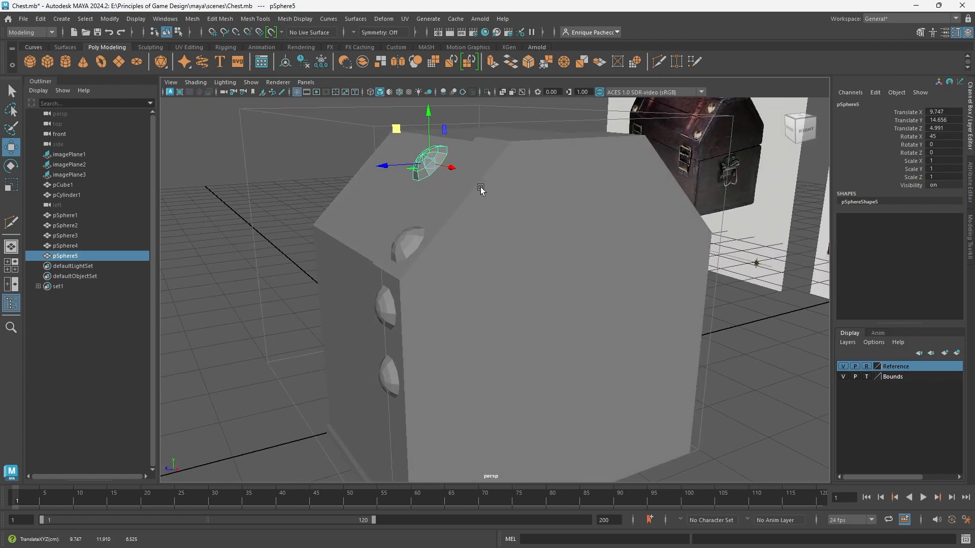
{"action": "left_click_drag", "start_coordinate": [480, 189], "coordinate": [546, 212], "text": "alt"}
{"action": "left_click_drag", "start_coordinate": [470, 172], "coordinate": [470, 285]}
Compare the stud positions with the front reference image in the front view, in both shaded and wireframe display.
{"action": "key", "text": "space"}
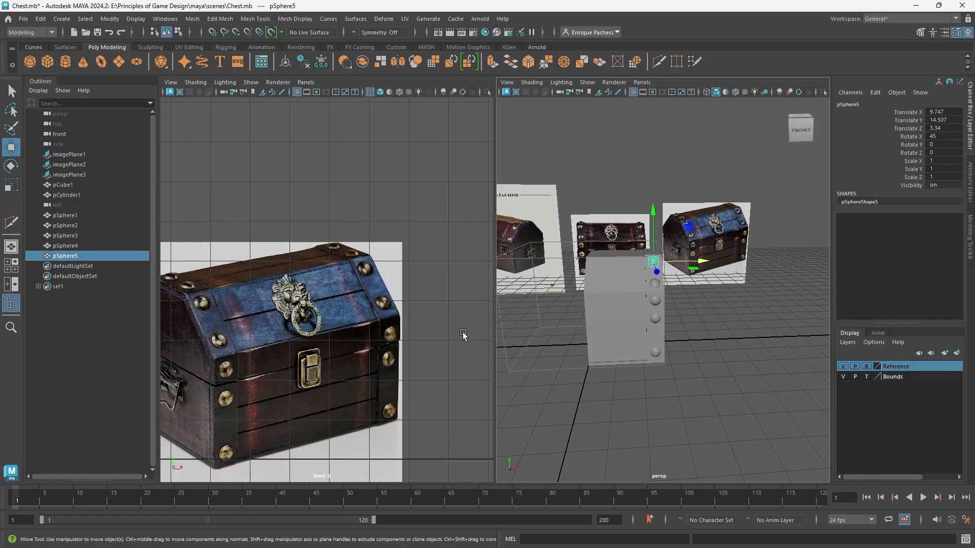
{"action": "key", "text": "space"}
{"action": "left_click", "coordinate": [416, 281]}
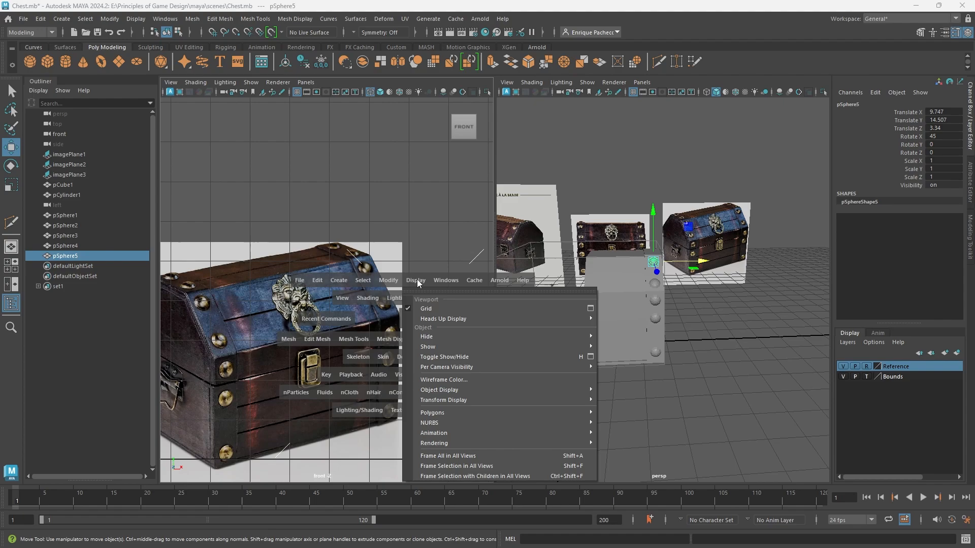
{"action": "left_click", "coordinate": [417, 314]}
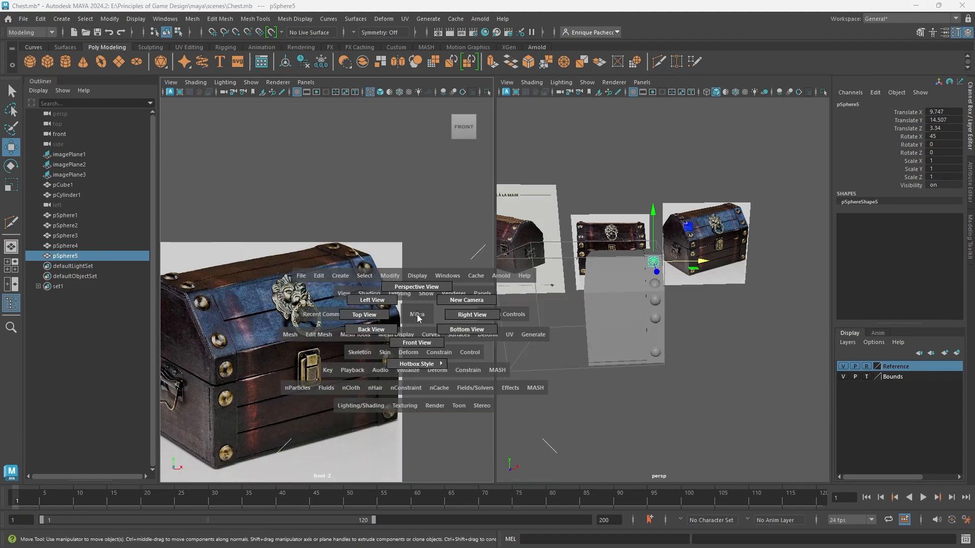
{"action": "left_click_drag", "start_coordinate": [418, 315], "coordinate": [415, 343]}
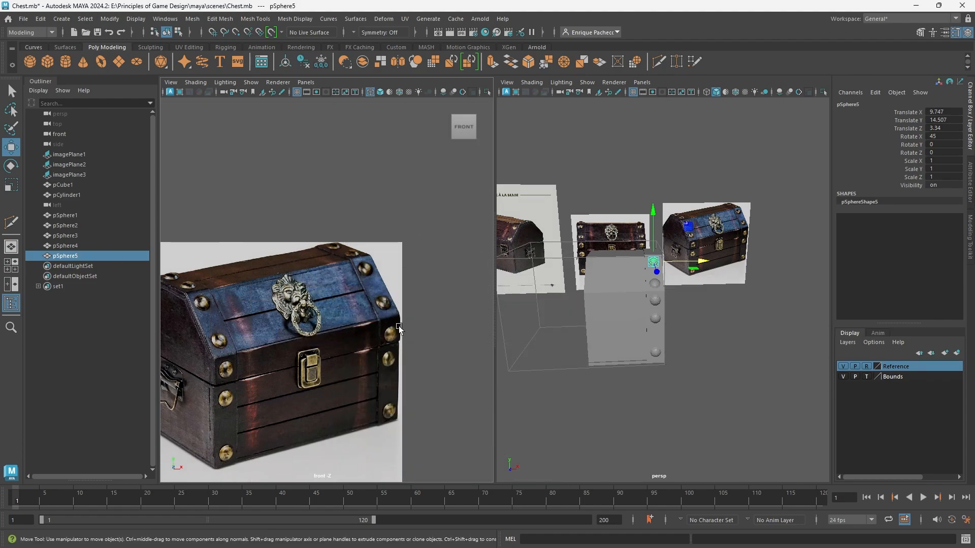
{"action": "scroll", "coordinate": [399, 329], "scroll_direction": "down", "scroll_amount": 5}
{"action": "scroll", "coordinate": [277, 361], "scroll_direction": "up", "scroll_amount": 10}
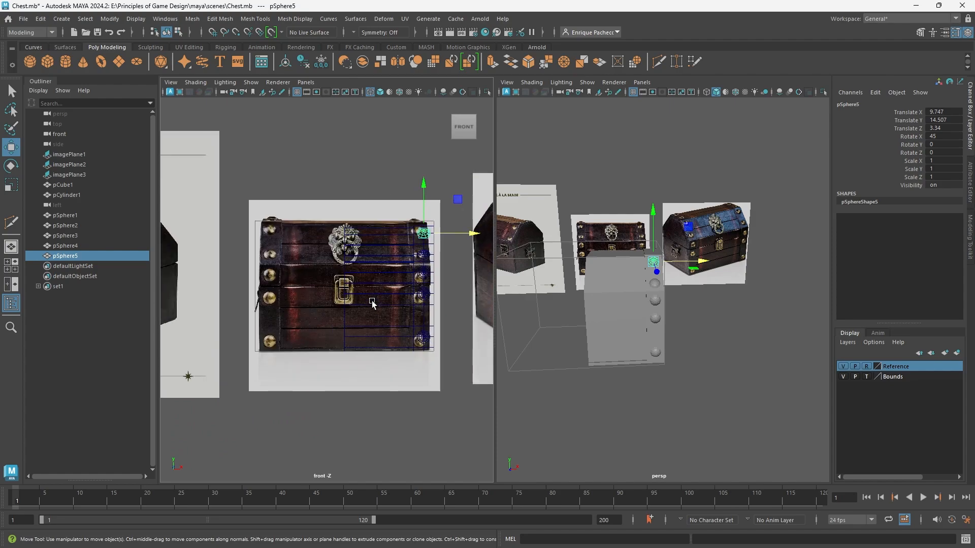
{"action": "middle_click_drag", "start_coordinate": [255, 301], "coordinate": [244, 306], "text": "alt"}
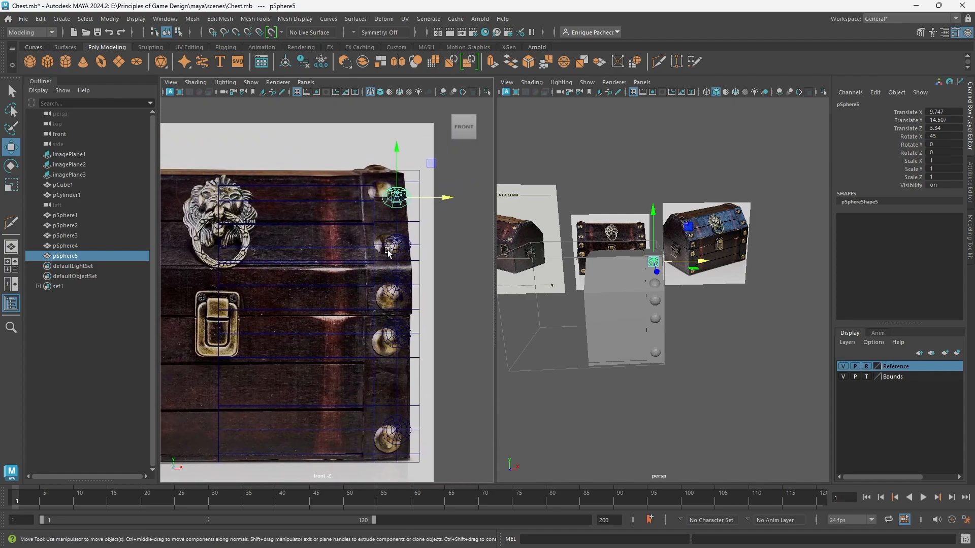
{"action": "key", "text": "5"}
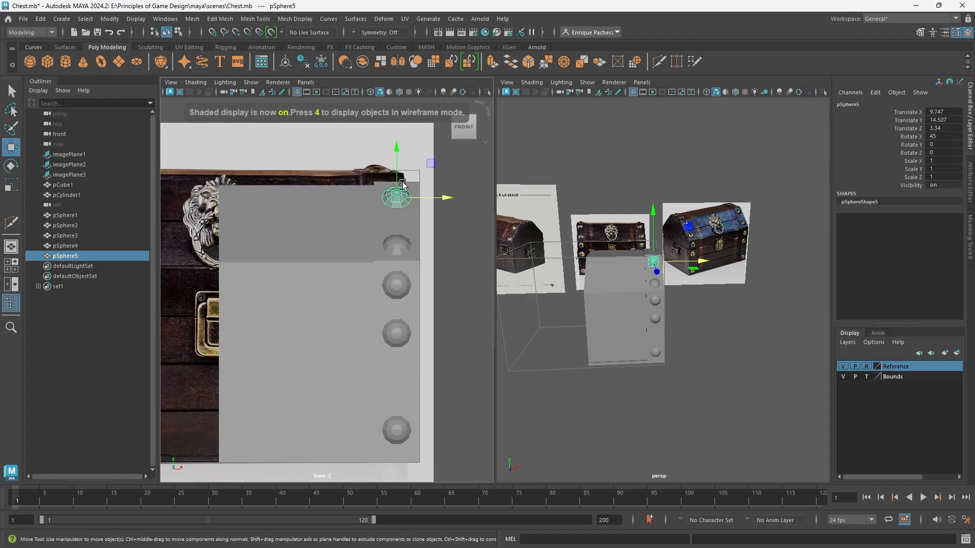
{"action": "key", "text": "4"}
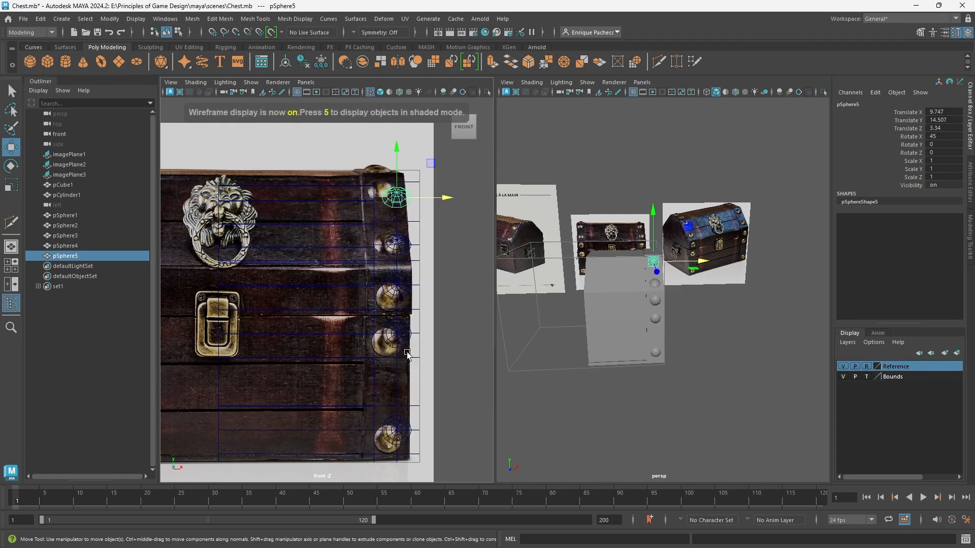
Duplicate the upper tilted stud on the lid's front slope straight up, placing the copy at Translate Y 15.752.
{"action": "scroll", "coordinate": [407, 354], "scroll_direction": "down", "scroll_amount": 4}
{"action": "scroll", "coordinate": [644, 271], "scroll_direction": "up", "scroll_amount": 5}
{"action": "left_click_drag", "start_coordinate": [645, 271], "coordinate": [540, 284], "text": "alt"}
{"action": "middle_click_drag", "start_coordinate": [734, 199], "coordinate": [695, 263], "text": "alt"}
{"action": "scroll", "coordinate": [684, 284], "scroll_direction": "down", "scroll_amount": 5}
{"action": "scroll", "coordinate": [631, 273], "scroll_direction": "up", "scroll_amount": 5}
{"action": "left_click_drag", "start_coordinate": [581, 295], "coordinate": [763, 282], "text": "alt"}
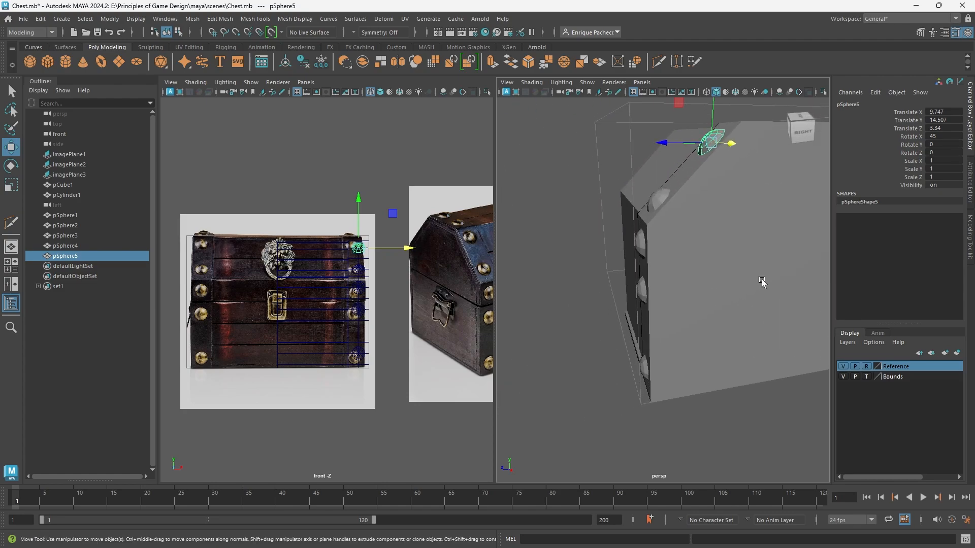
{"action": "left_click", "coordinate": [661, 201], "text": "shift"}
{"action": "left_click_drag", "start_coordinate": [716, 213], "coordinate": [692, 268], "text": "alt"}
{"action": "left_click", "coordinate": [691, 194]}
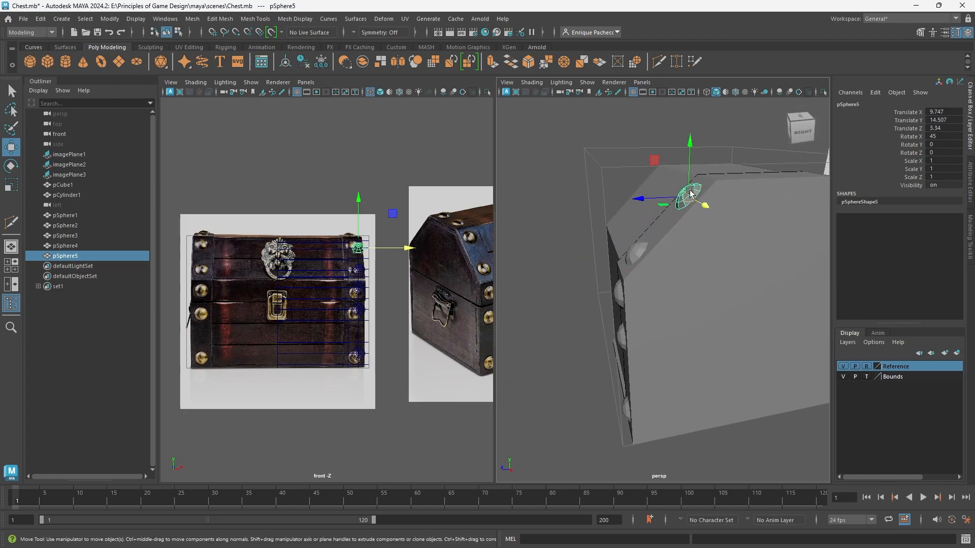
{"action": "left_click_drag", "start_coordinate": [688, 173], "coordinate": [689, 139], "text": "shift"}
Set the new stud's X rotation to 0 so it sits level for the lid's flat top.
{"action": "mouse_move", "coordinate": [739, 220]}
{"action": "left_mouse_down", "text": "alt"}
{"action": "mouse_move", "coordinate": [723, 202]}
{"action": "mouse_move", "coordinate": [609, 246]}
{"action": "left_mouse_up", "text": "alt"}
{"action": "key", "text": "e"}
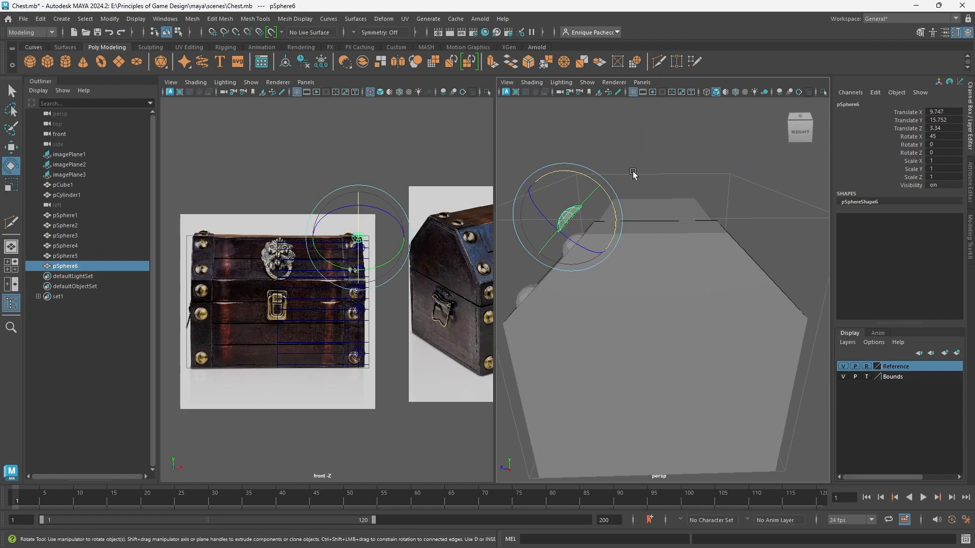
{"action": "left_click_drag", "start_coordinate": [573, 176], "coordinate": [610, 213]}
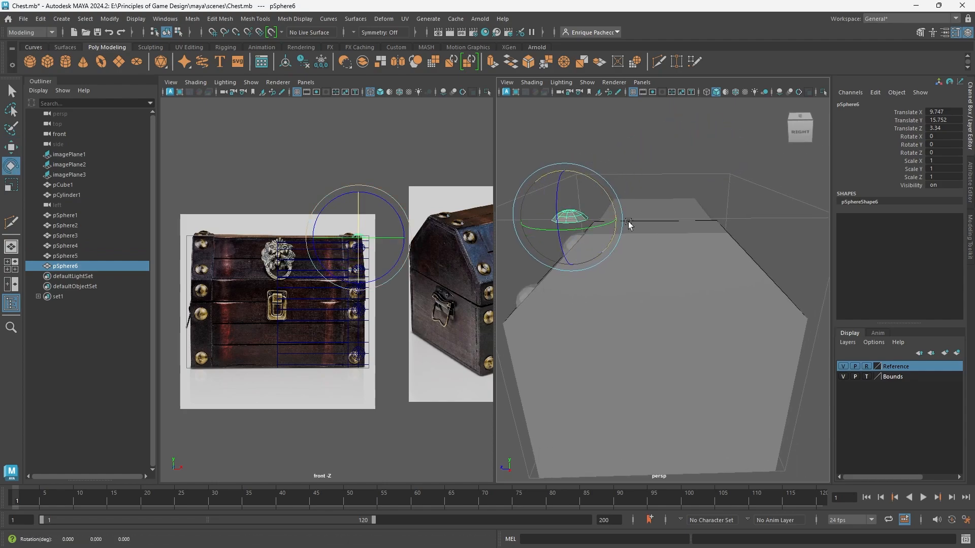
Insert two edge loops with Multi-Cut across the chest lid's flat top, one on each side of the centre loop.
{"action": "middle_click_drag", "start_coordinate": [665, 242], "coordinate": [728, 223], "text": "alt"}
{"action": "mouse_move", "coordinate": [728, 222]}
{"action": "left_mouse_down", "text": "alt"}
{"action": "mouse_move", "coordinate": [733, 212]}
{"action": "mouse_move", "coordinate": [733, 224]}
{"action": "left_mouse_up", "text": "alt"}
{"action": "left_click", "coordinate": [733, 223]}
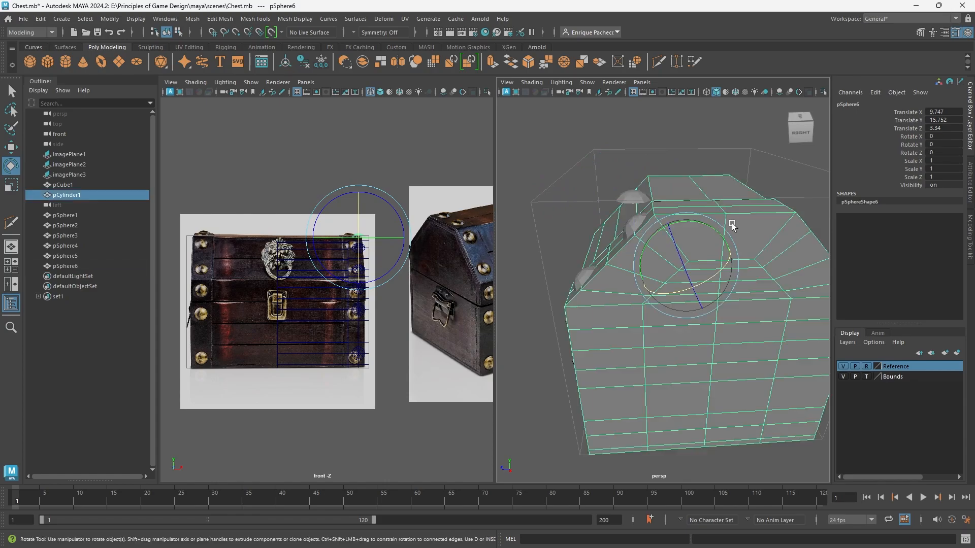
{"action": "left_click_drag", "start_coordinate": [736, 267], "coordinate": [632, 325], "text": "alt"}
{"action": "left_click", "coordinate": [659, 62]}
{"action": "scroll", "coordinate": [633, 325], "scroll_direction": "up", "scroll_amount": 5}
{"action": "scroll", "coordinate": [575, 301], "scroll_direction": "down", "scroll_amount": 2}
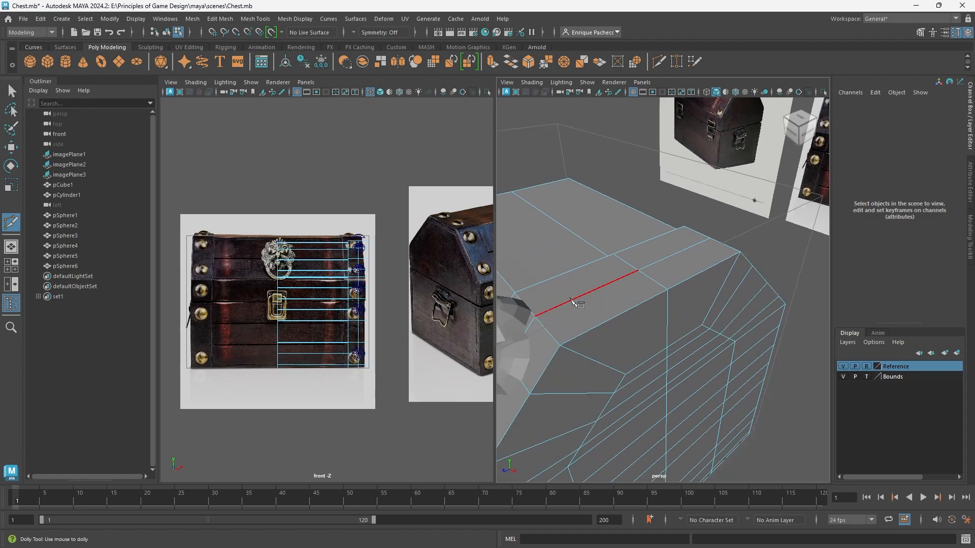
{"action": "key", "text": "ctrl"}
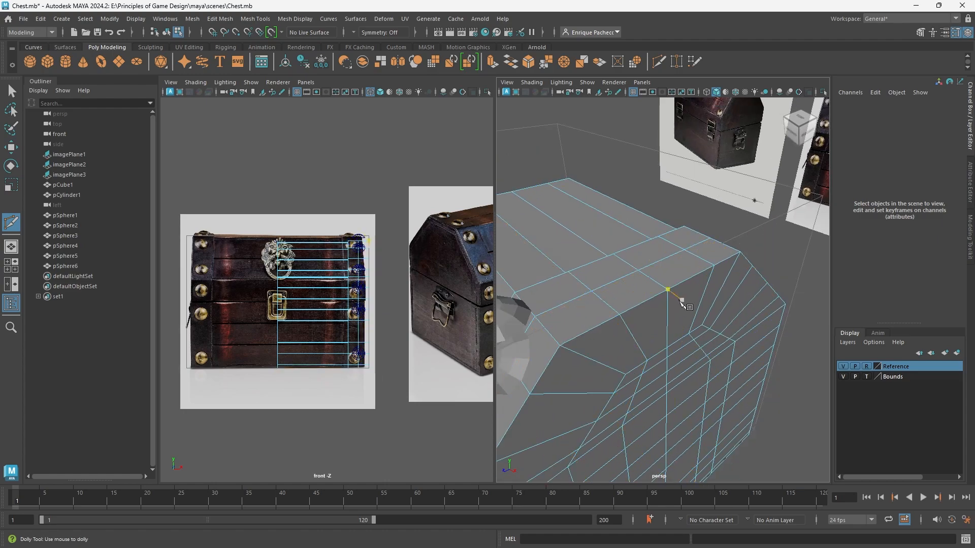
{"action": "left_click_drag", "start_coordinate": [681, 296], "coordinate": [616, 316], "text": "alt"}
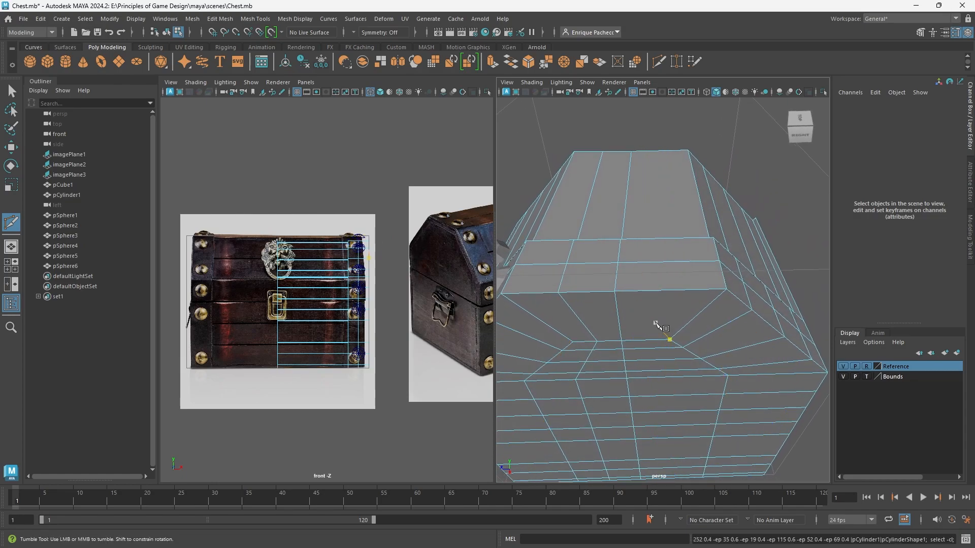
{"action": "left_click_drag", "start_coordinate": [668, 337], "coordinate": [565, 275], "text": "alt"}
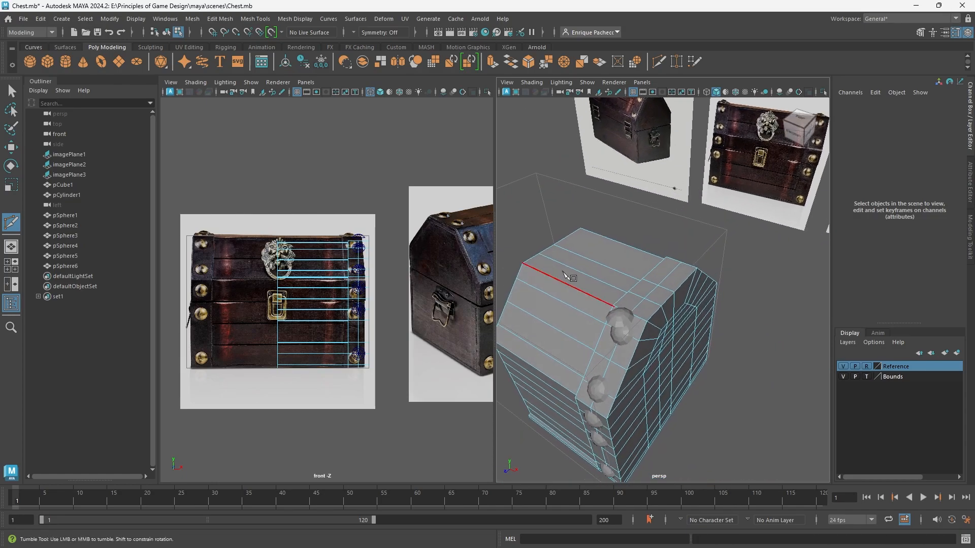
{"action": "left_click_drag", "start_coordinate": [655, 305], "coordinate": [622, 289], "text": "alt"}
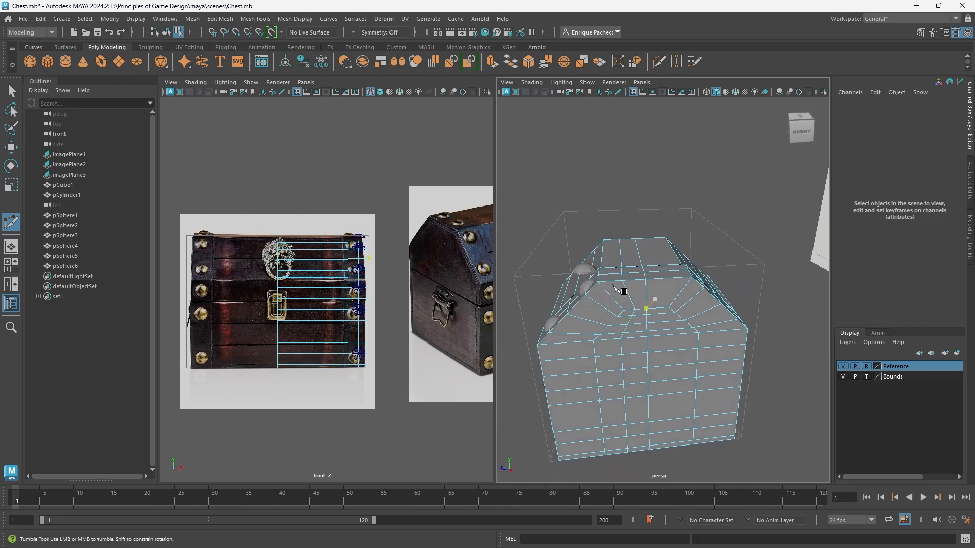
{"action": "middle_click", "coordinate": [661, 271], "text": "ctrl"}
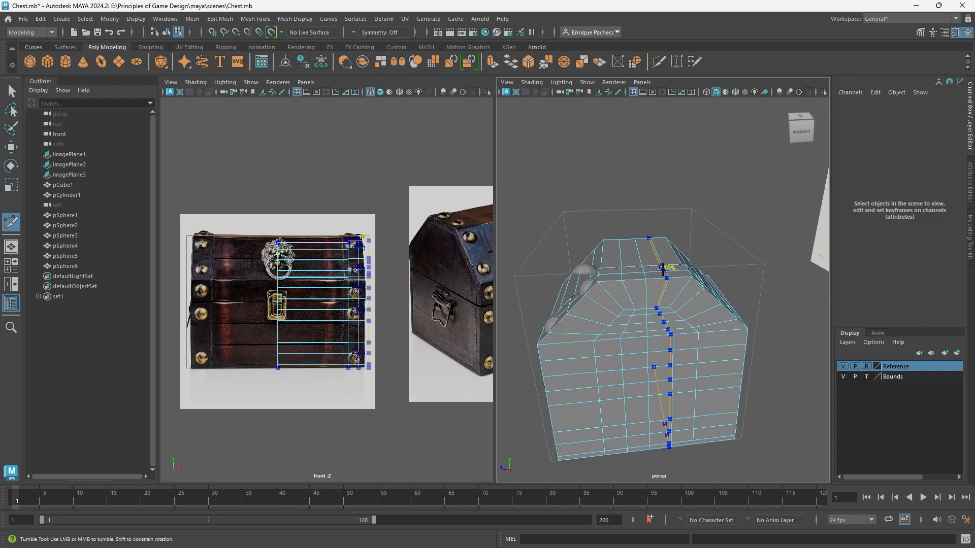
{"action": "key", "text": "q"}
Snap the level stud onto the strap on the lid's flat top, at Translate Y 15.373 and Translate Z 0.943.
{"action": "scroll", "coordinate": [600, 319], "scroll_direction": "up", "scroll_amount": 4}
{"action": "left_click_drag", "start_coordinate": [532, 267], "coordinate": [591, 323], "text": "alt"}
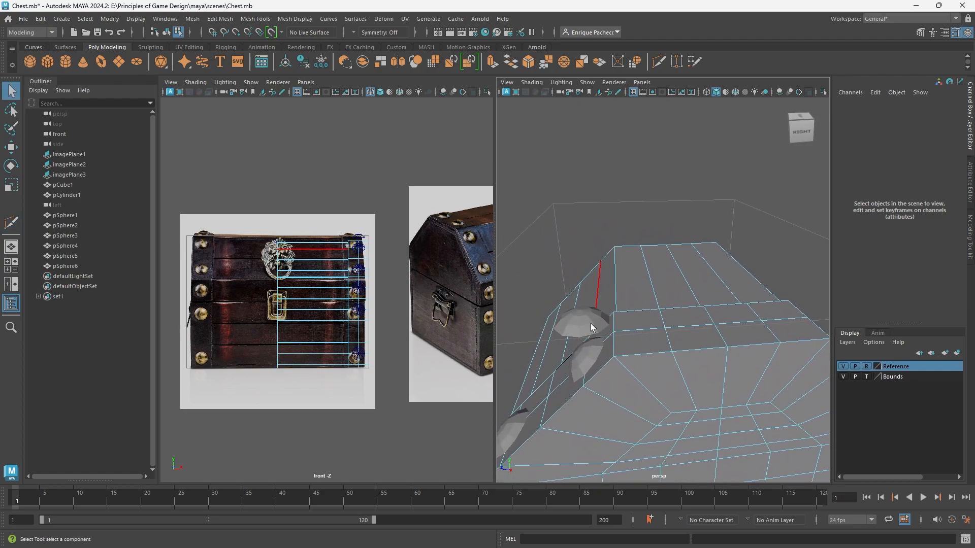
{"action": "left_click", "coordinate": [589, 320]}
{"action": "right_click_drag", "start_coordinate": [589, 320], "coordinate": [642, 233]}
{"action": "left_click", "coordinate": [577, 316]}
{"action": "key", "text": "w"}
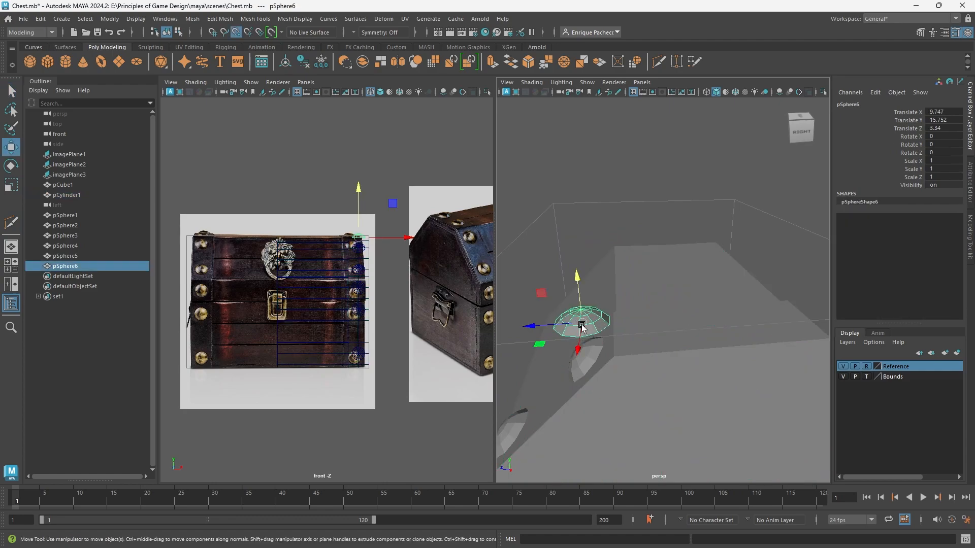
{"action": "left_click_drag", "start_coordinate": [582, 327], "coordinate": [653, 330]}
{"action": "left_click_drag", "start_coordinate": [702, 374], "coordinate": [666, 391], "text": "alt"}
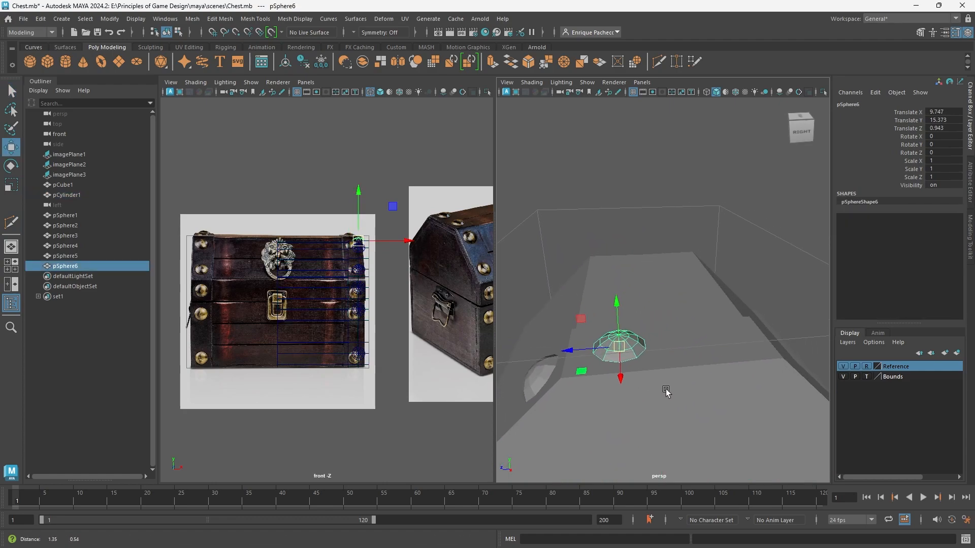
Duplicate the flat-top stud toward the back of the lid and snap the copy at Translate Z -2.119.
{"action": "middle_click_drag", "start_coordinate": [666, 390], "coordinate": [661, 394], "text": "alt"}
{"action": "mouse_move", "coordinate": [564, 354]}
{"action": "left_mouse_down", "text": "shift"}
{"action": "mouse_move", "coordinate": [721, 344]}
{"action": "mouse_move", "coordinate": [716, 378]}
{"action": "mouse_move", "coordinate": [726, 394]}
{"action": "mouse_move", "coordinate": [696, 406]}
{"action": "mouse_move", "coordinate": [729, 413]}
{"action": "mouse_move", "coordinate": [518, 324]}
{"action": "left_mouse_up", "text": "shift"}
{"action": "key", "text": "v"}
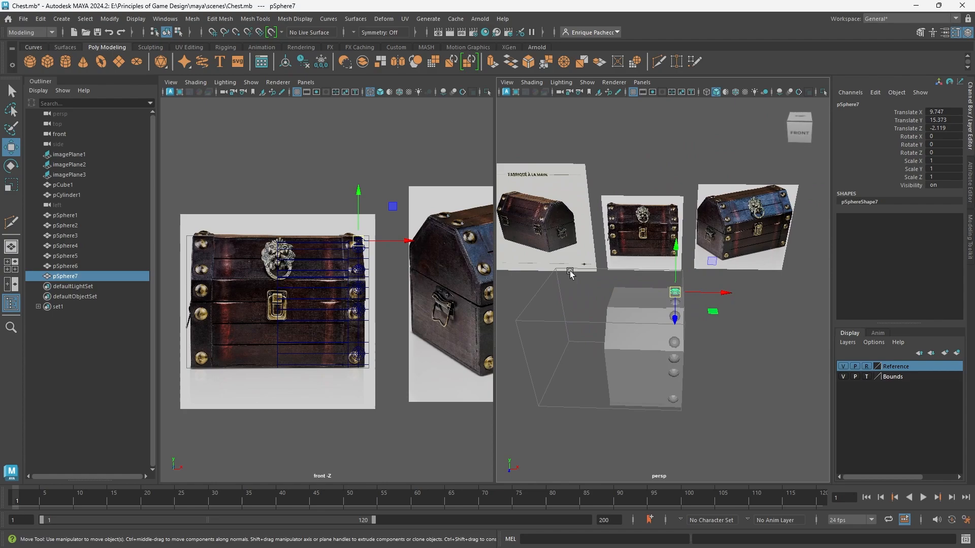
Duplicate the rear flat-top stud back to Translate Z -4.927 and set the copy's X rotation to -45 degrees.
{"action": "right_click_drag", "start_coordinate": [541, 225], "coordinate": [603, 228], "text": "alt"}
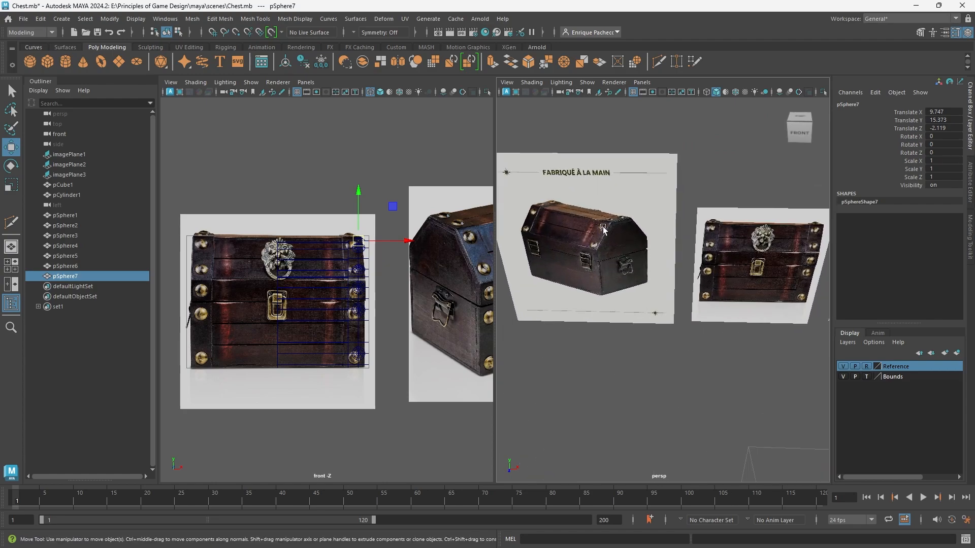
{"action": "left_click_drag", "start_coordinate": [604, 244], "coordinate": [650, 355], "text": "alt"}
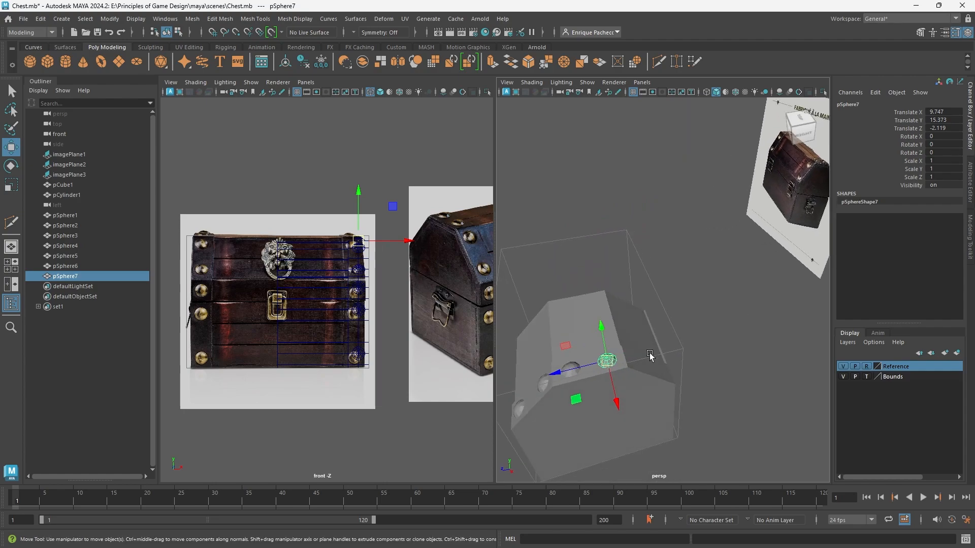
{"action": "mouse_move", "coordinate": [557, 372]}
{"action": "left_mouse_down", "text": "shift"}
{"action": "mouse_move", "coordinate": [591, 355]}
{"action": "mouse_move", "coordinate": [596, 340]}
{"action": "left_mouse_up", "text": "shift"}
{"action": "key", "text": "f"}
{"action": "key", "text": "e"}
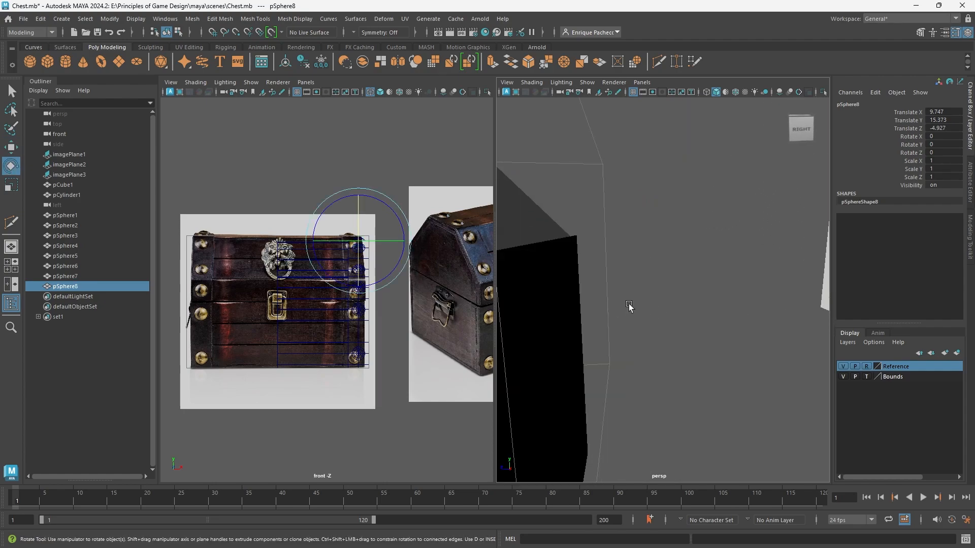
{"action": "scroll", "coordinate": [660, 345], "scroll_direction": "down", "scroll_amount": 5}
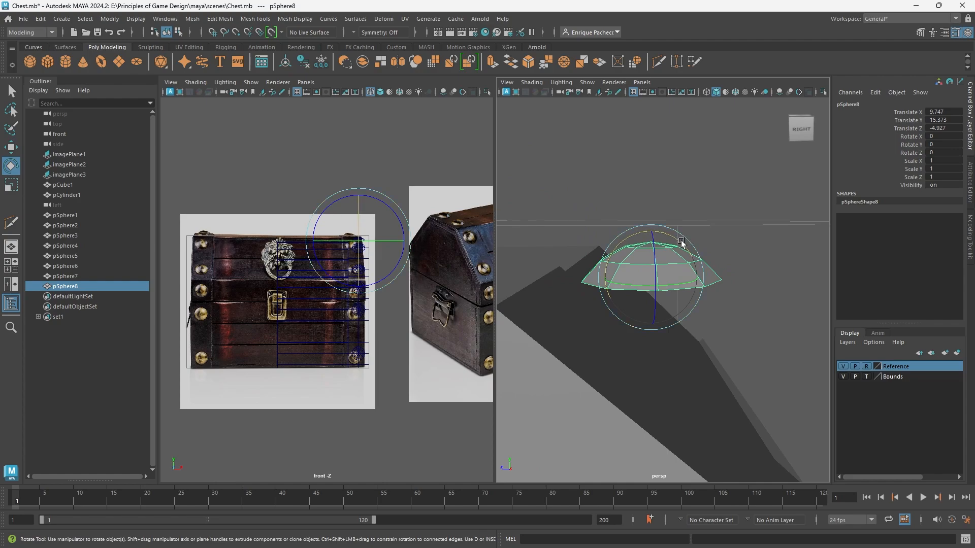
{"action": "left_click_drag", "start_coordinate": [681, 243], "coordinate": [708, 257]}
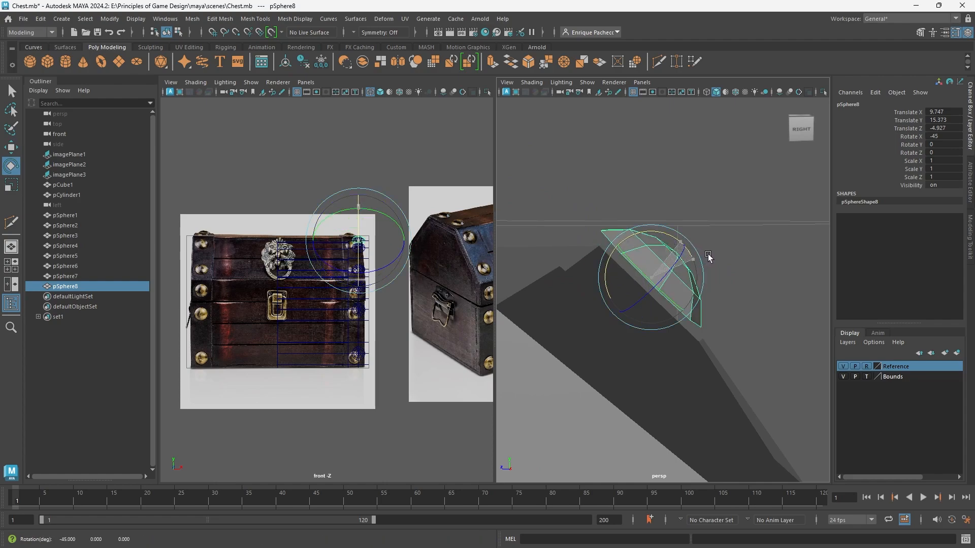
Move the back-tilted stud onto the lid's back slope, at Translate Y 14.507 and Translate Z -4.515.
{"action": "scroll", "coordinate": [670, 315], "scroll_direction": "down", "scroll_amount": 5}
{"action": "key", "text": "w"}
{"action": "scroll", "coordinate": [664, 323], "scroll_direction": "up", "scroll_amount": 3}
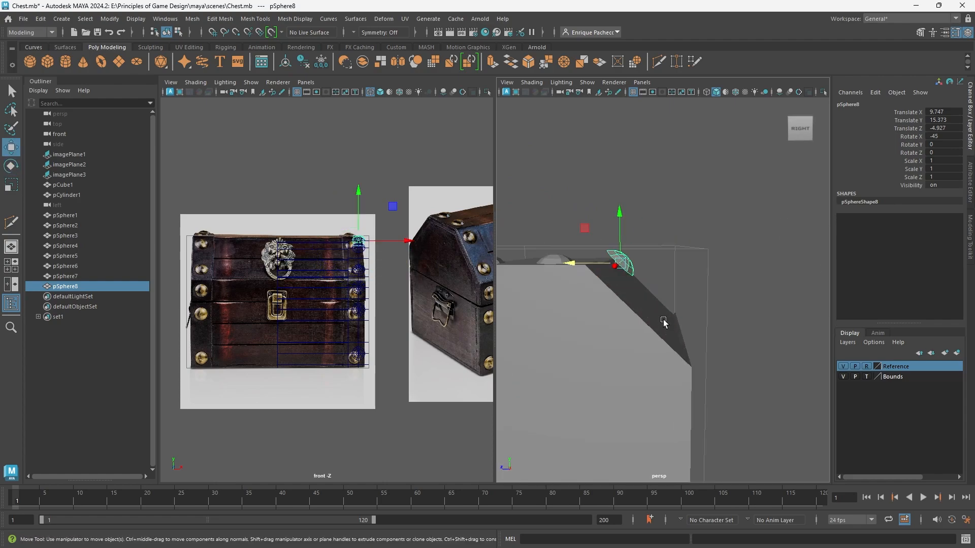
{"action": "left_click_drag", "start_coordinate": [626, 263], "coordinate": [686, 302]}
Duplicate the back-slope stud down the slope, placing the copy at Translate Y 11.91 and Translate Z -7.113.
{"action": "key", "text": "alt+space"}
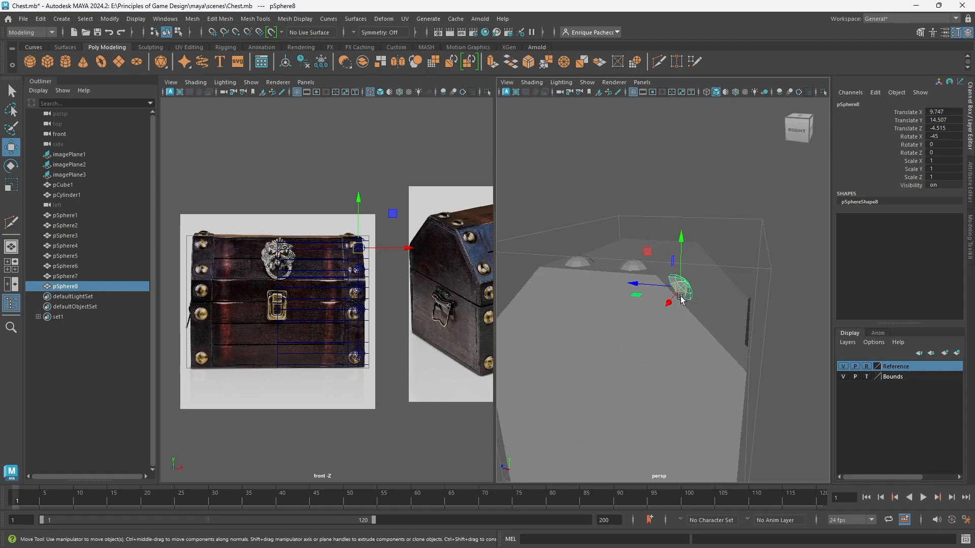
{"action": "left_click_drag", "start_coordinate": [646, 254], "coordinate": [684, 283], "text": "shift"}
{"action": "middle_click_drag", "start_coordinate": [756, 339], "coordinate": [748, 364]}
{"action": "left_click_drag", "start_coordinate": [748, 364], "coordinate": [635, 408], "text": "alt"}
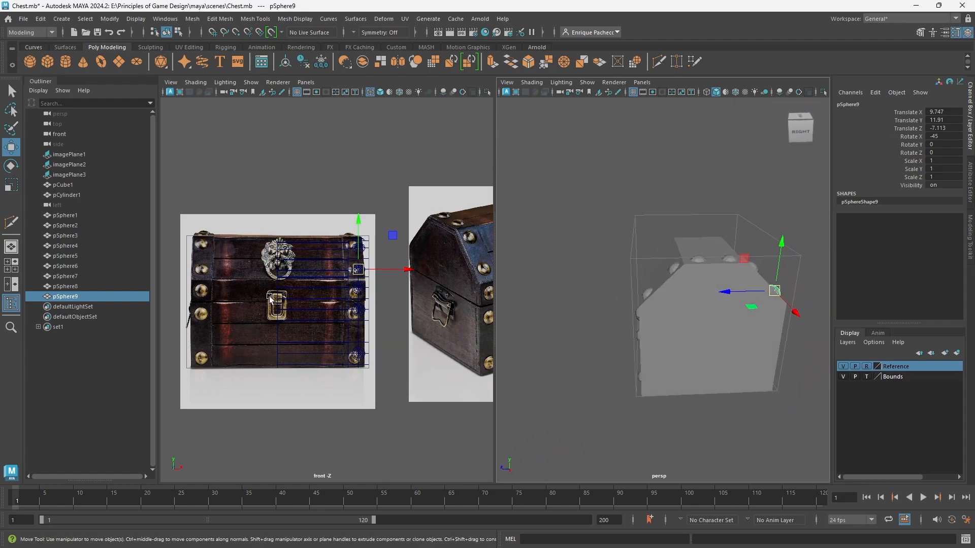
Group all nine stud spheres, pSphere1 through pSphere9.
{"action": "left_click", "coordinate": [77, 218], "text": "shift"}
{"action": "left_click_drag", "start_coordinate": [546, 370], "coordinate": [667, 375], "text": "alt"}
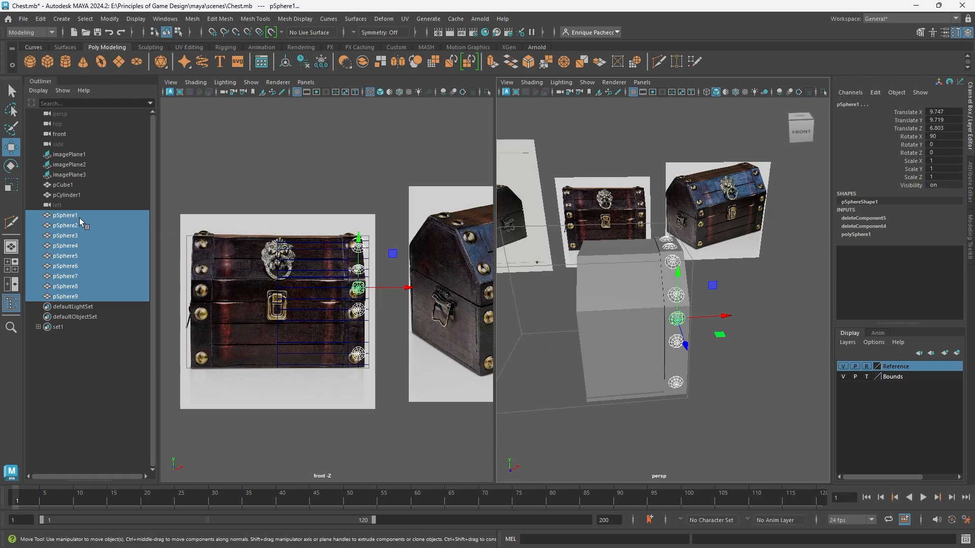
{"action": "middle_click_drag", "start_coordinate": [621, 368], "coordinate": [676, 367], "text": "alt"}
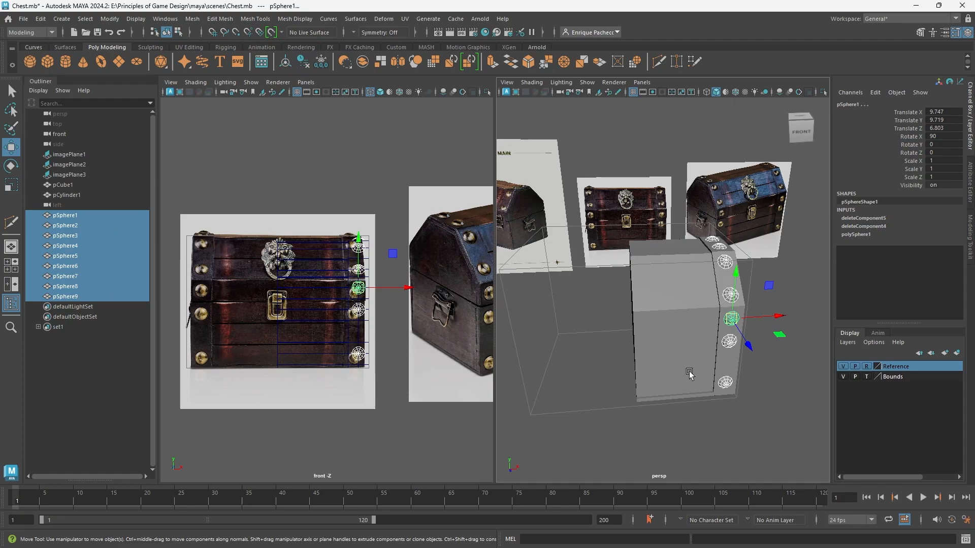
{"action": "left_click_drag", "start_coordinate": [691, 374], "coordinate": [579, 358], "text": "alt"}
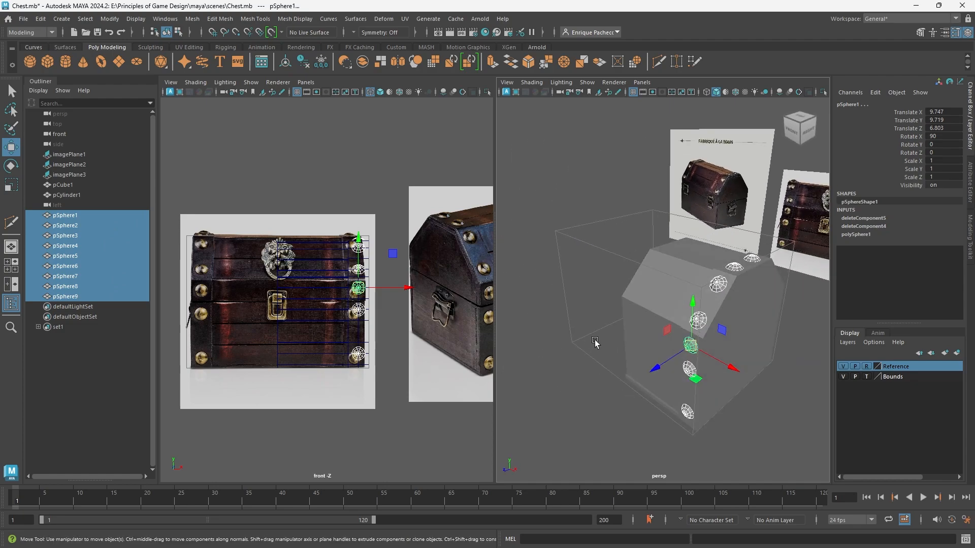
{"action": "key", "text": "ctrl+g"}
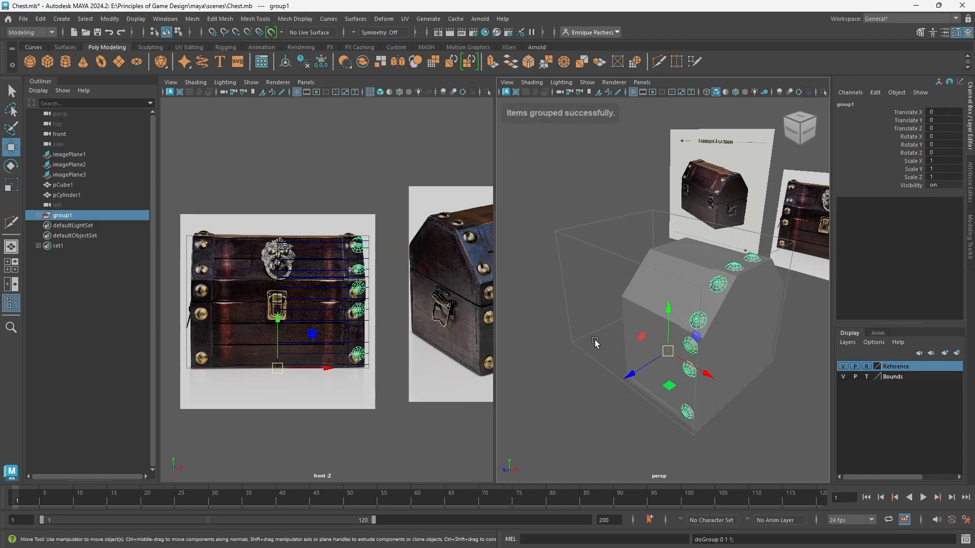
Rename the stud group as Pips_Right.
{"action": "double_click", "coordinate": [65, 215]}
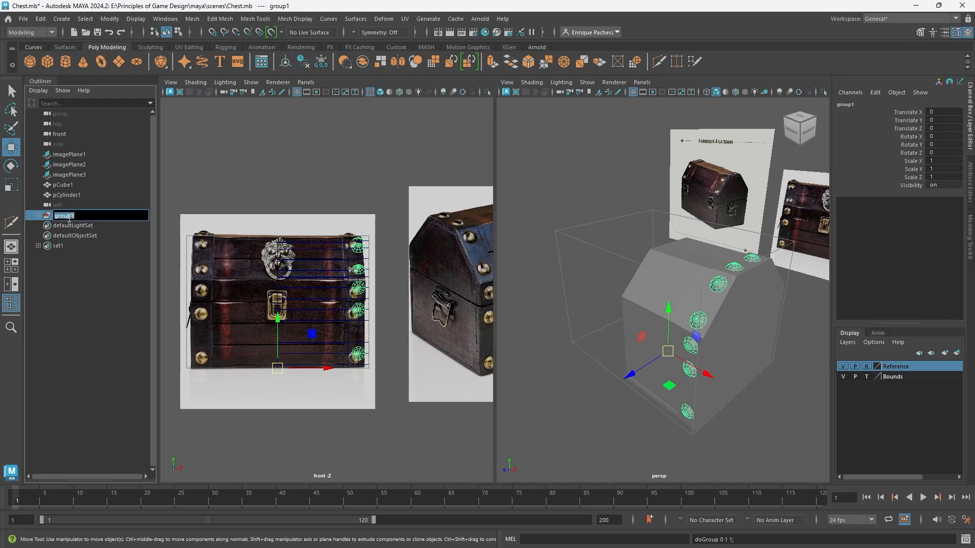
{"action": "type", "text": "Pips_Right"}
{"action": "key", "text": "Return"}
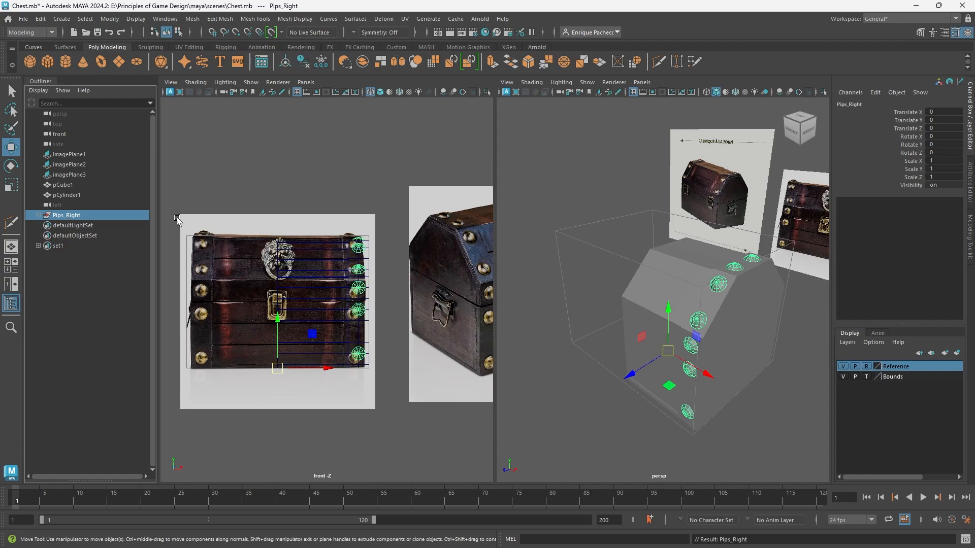
Mirror the Pips_Right group to the other side of the chest along the world X axis in the negative direction.
{"action": "scroll", "coordinate": [687, 318], "scroll_direction": "down", "scroll_amount": 5}
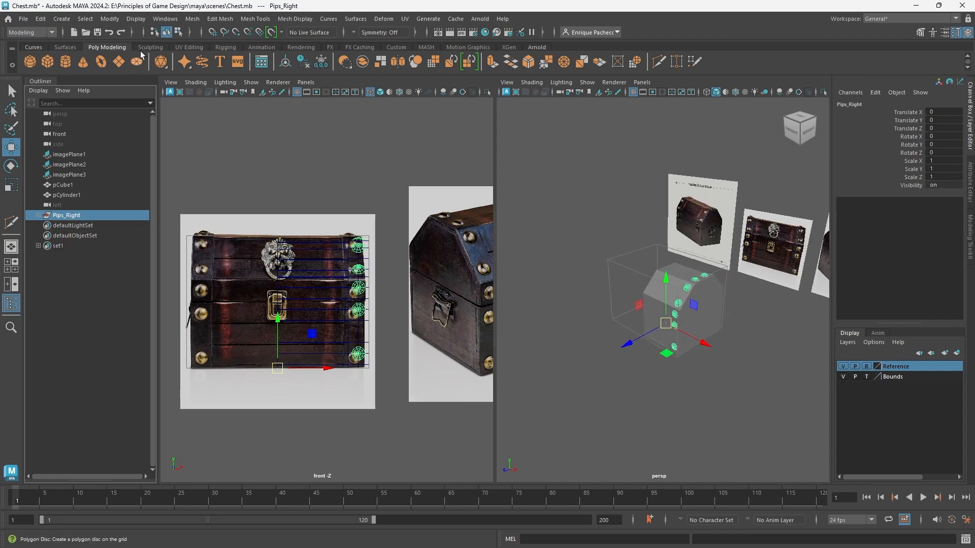
{"action": "left_click", "coordinate": [192, 19]}
{"action": "left_click", "coordinate": [239, 187]}
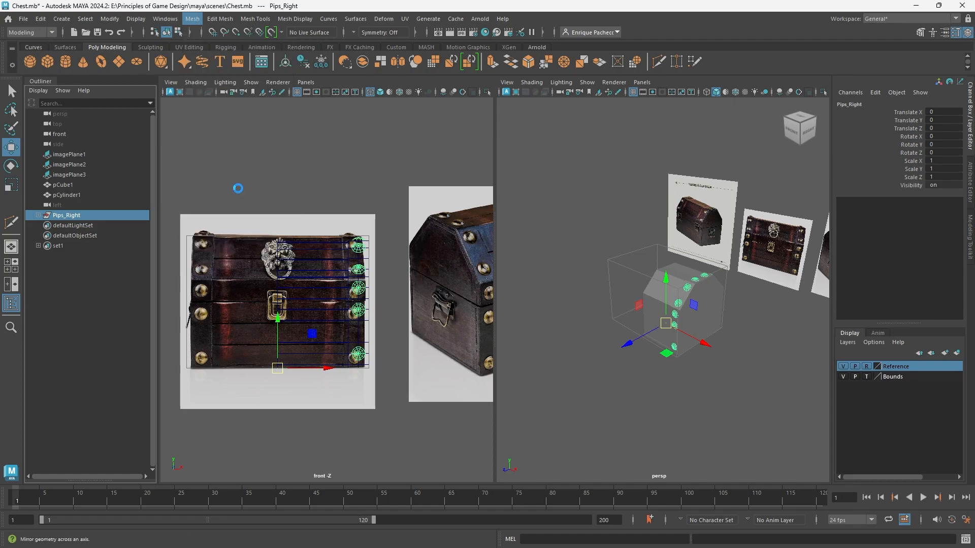
{"action": "left_click_drag", "start_coordinate": [662, 385], "coordinate": [656, 376], "text": "alt"}
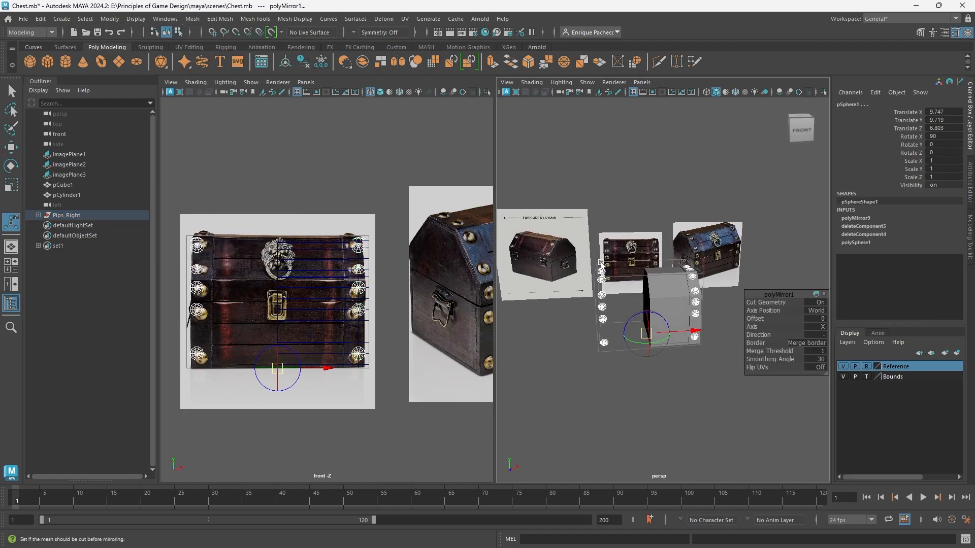
Expand the Pips_Right group, open the Mirror options, and check whether individual mirrored studs are joined to their originals.
{"action": "left_click", "coordinate": [38, 215]}
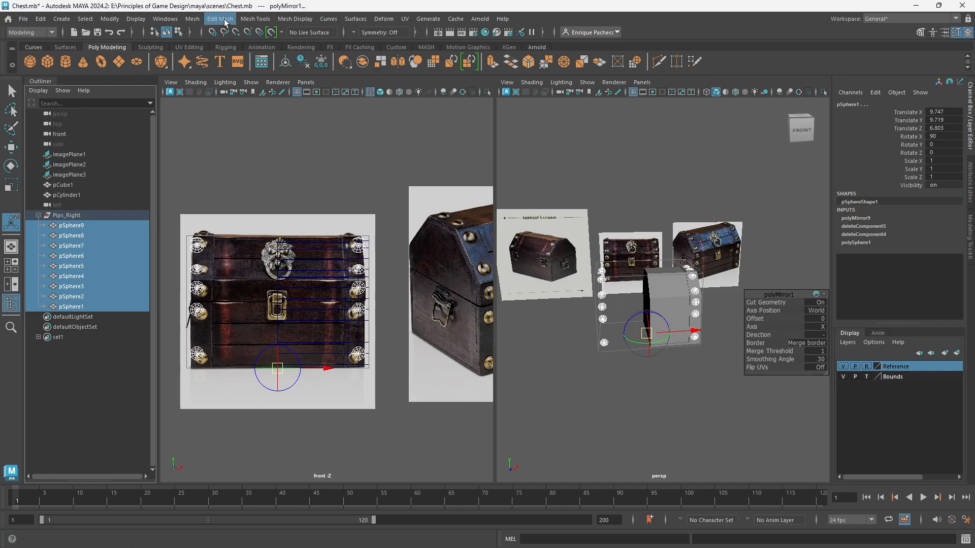
{"action": "left_click", "coordinate": [192, 19]}
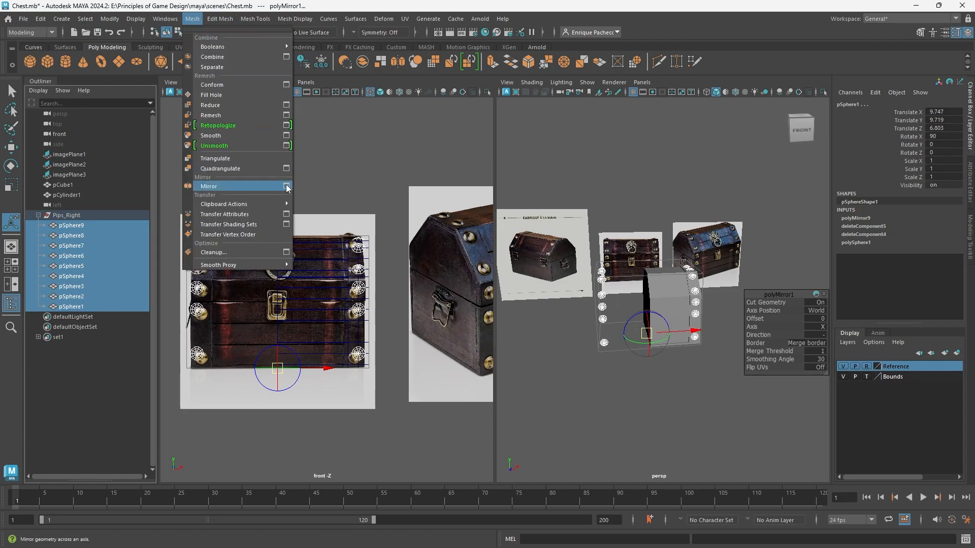
{"action": "left_click", "coordinate": [288, 188]}
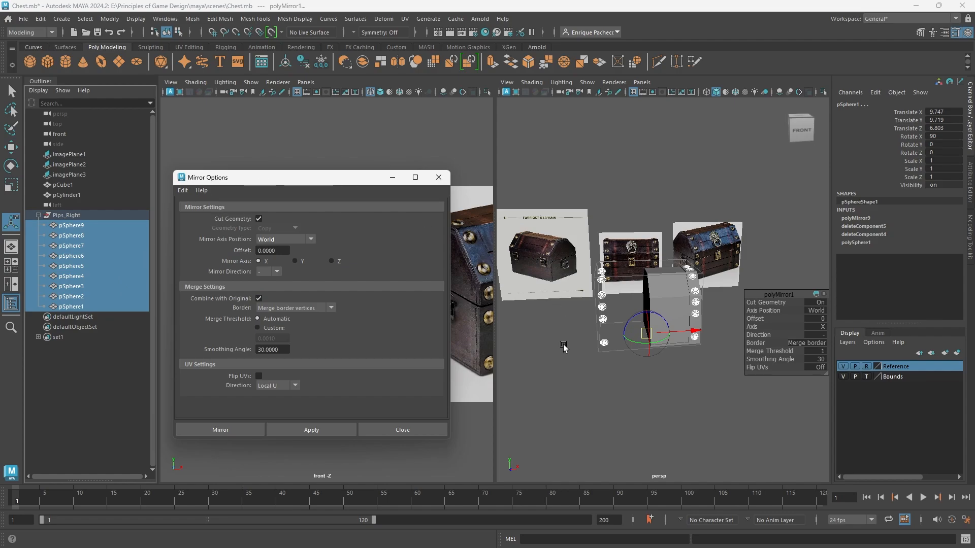
{"action": "left_click", "coordinate": [628, 407]}
{"action": "left_click", "coordinate": [603, 286]}
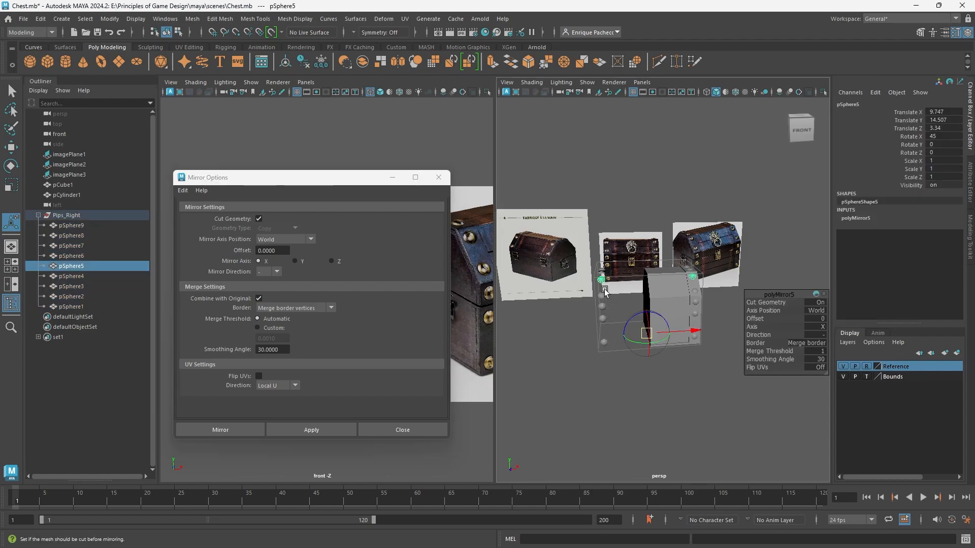
{"action": "left_click", "coordinate": [603, 297]}
{"action": "left_click", "coordinate": [603, 310]}
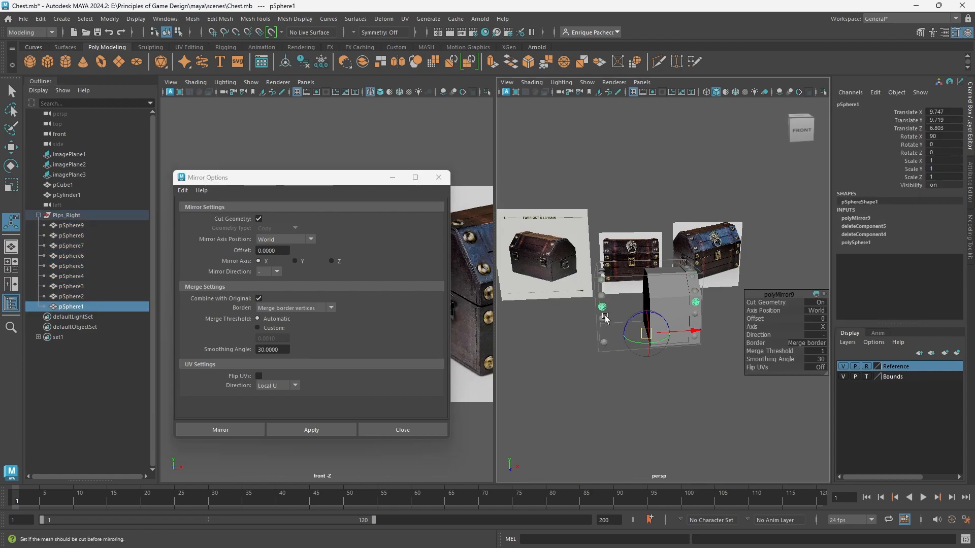
{"action": "left_click", "coordinate": [604, 318]}
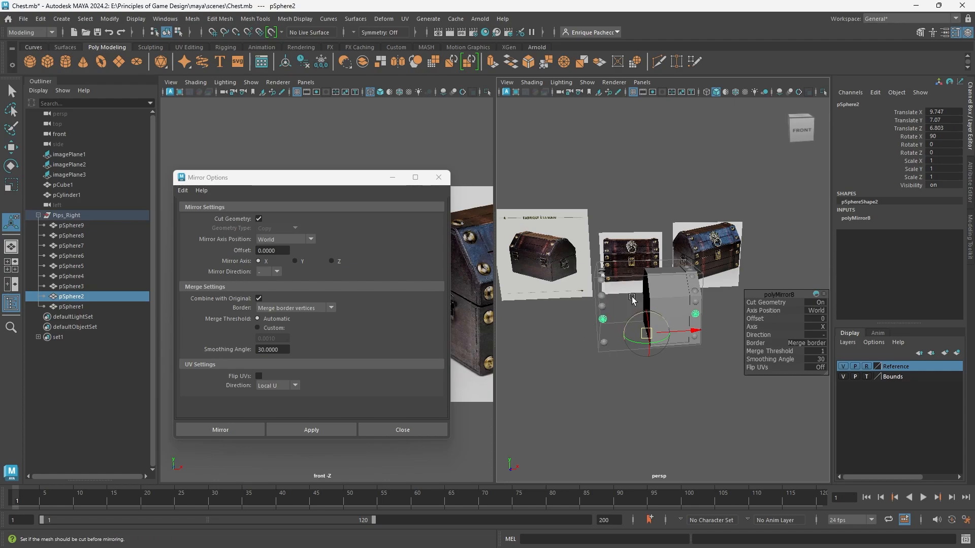
Undo the mirror of the Pips_Right studs.
{"action": "key", "text": "ctrl+z"}
{"action": "key", "text": "ctrl+z"}
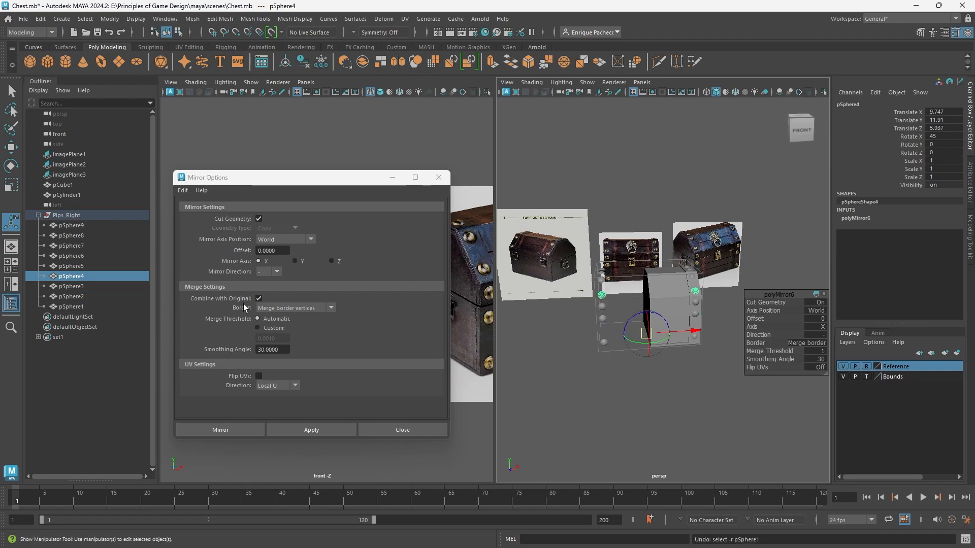
{"action": "key", "text": "ctrl+z"}
{"action": "key", "text": "ctrl+z"}
{"action": "key", "text": "ctrl+z"}
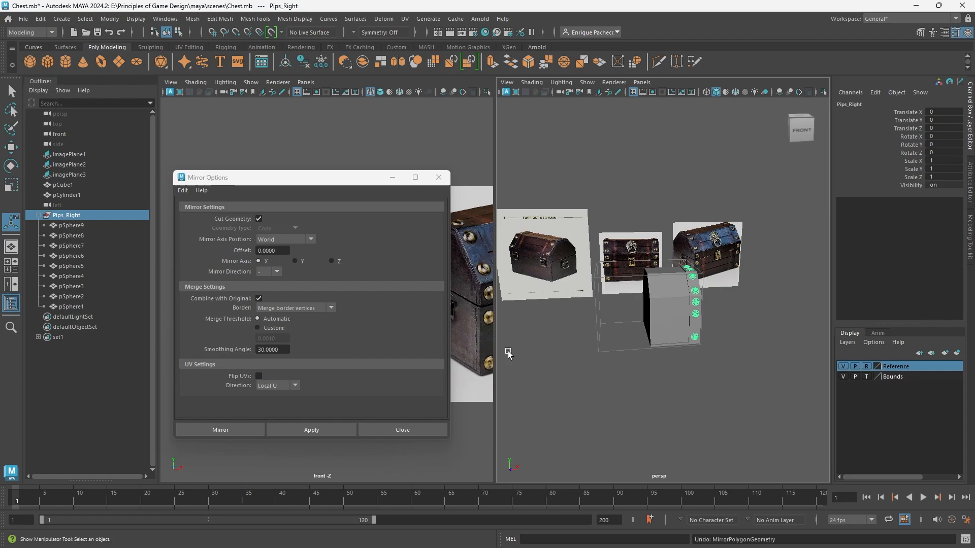
Mirror Pips_Right along the world X axis in the negative direction with Combine with Original off, and check that the copies select separately.
{"action": "left_click", "coordinate": [259, 299]}
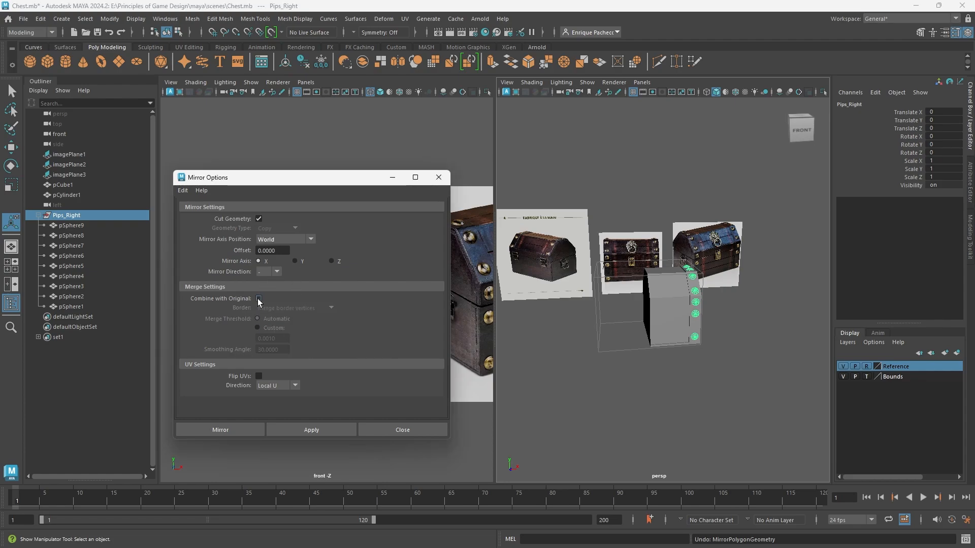
{"action": "left_click", "coordinate": [239, 428]}
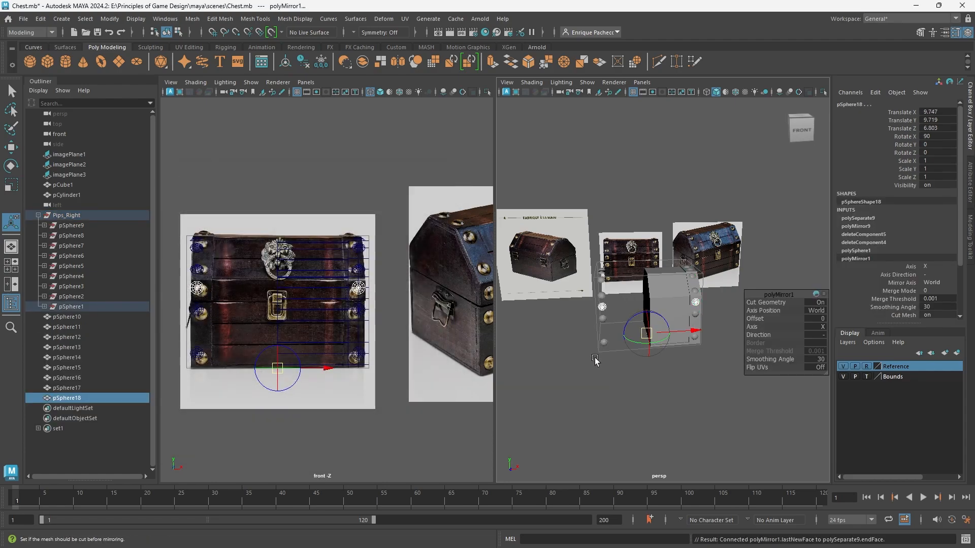
{"action": "scroll", "coordinate": [563, 340], "scroll_direction": "up", "scroll_amount": 3}
{"action": "left_click", "coordinate": [526, 301]}
{"action": "left_click", "coordinate": [526, 328]}
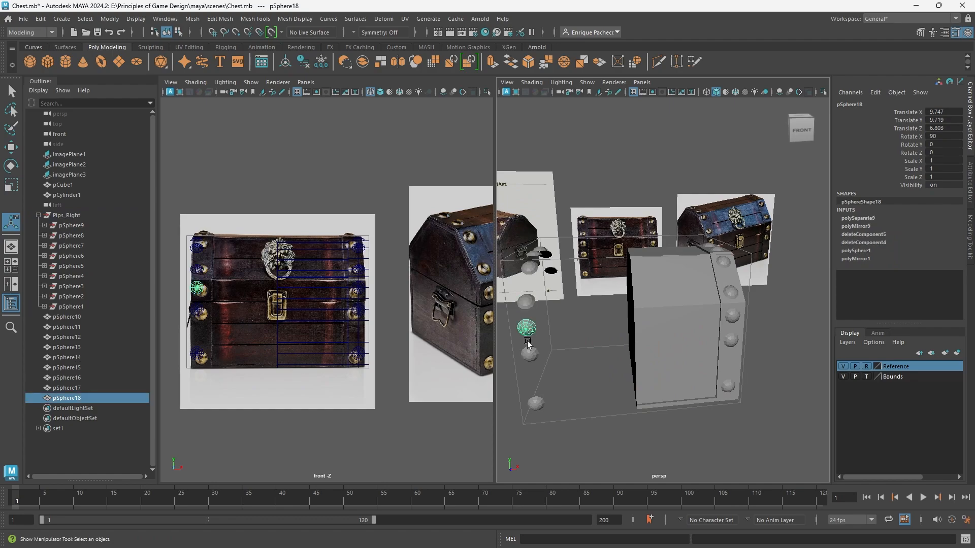
{"action": "left_click", "coordinate": [529, 354]}
{"action": "left_click", "coordinate": [536, 404]}
Group the mirrored spheres pSphere10 through pSphere18 and name the group Pips_Left.
{"action": "left_click", "coordinate": [95, 318]}
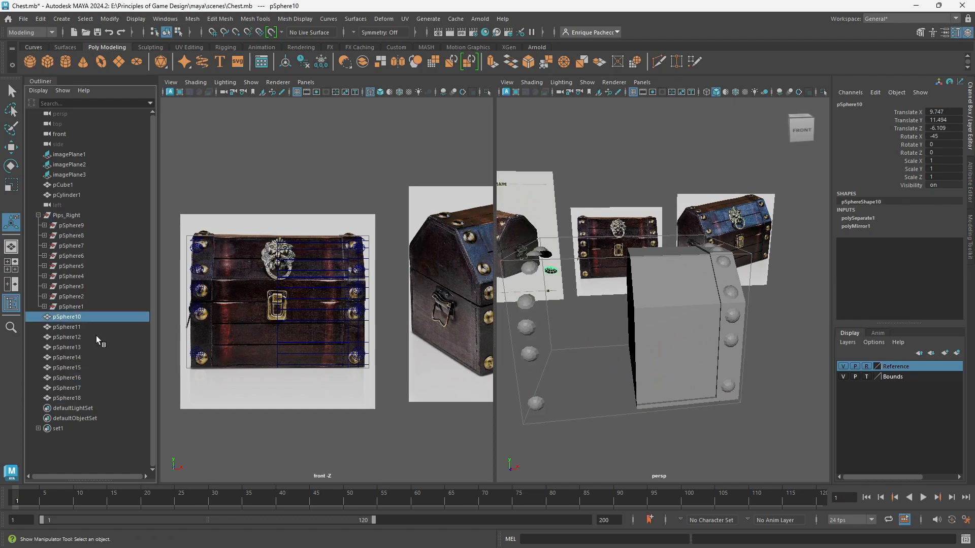
{"action": "left_click", "coordinate": [99, 398], "text": "shift"}
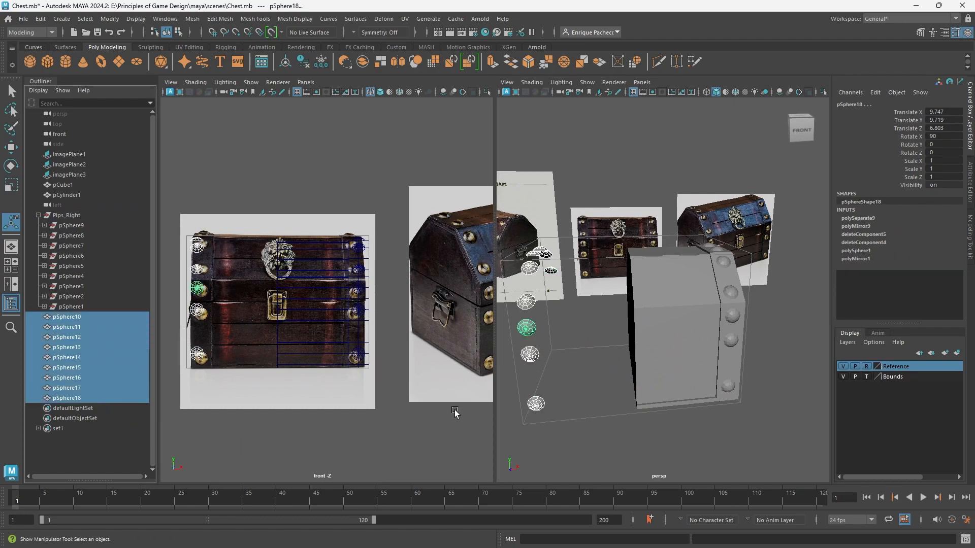
{"action": "key", "text": "ctrl+g"}
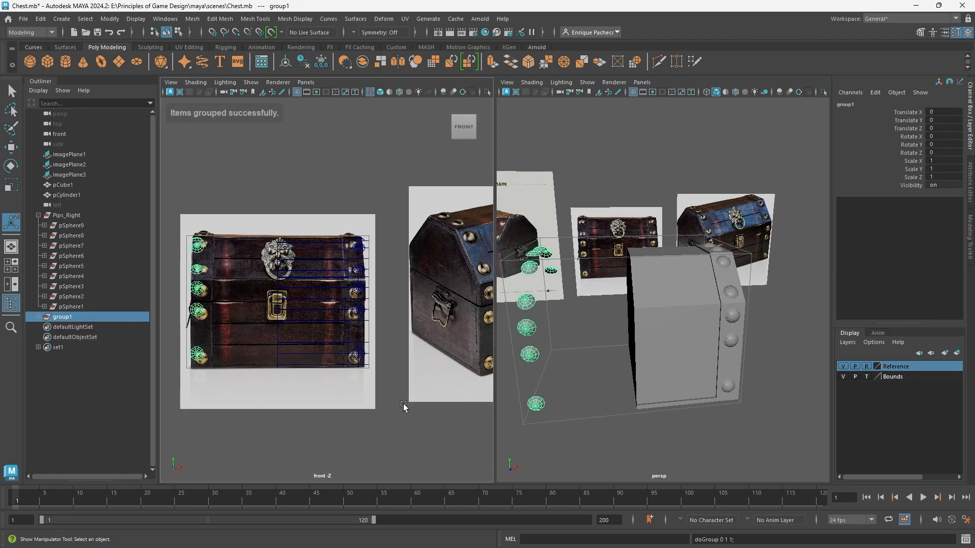
{"action": "double_click", "coordinate": [66, 317]}
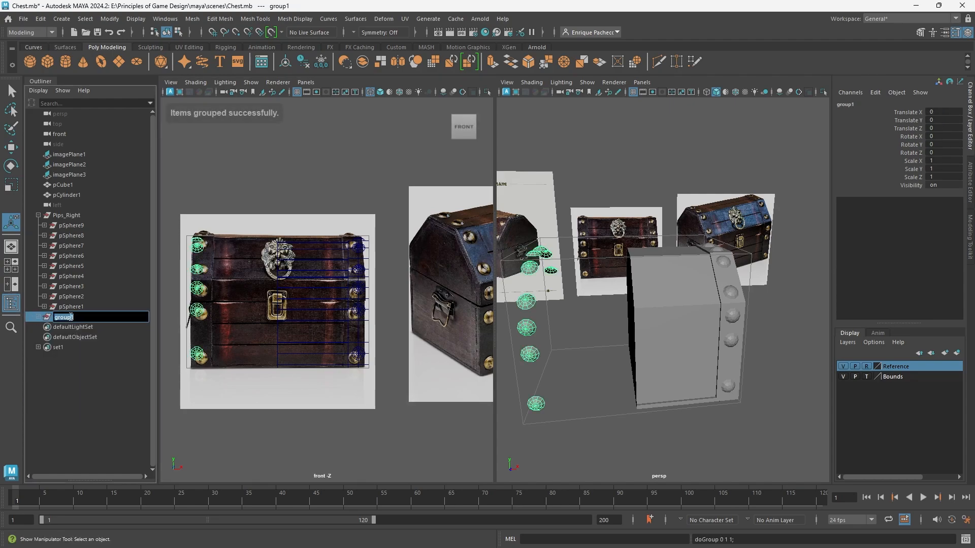
{"action": "type", "text": "Pips_L"}
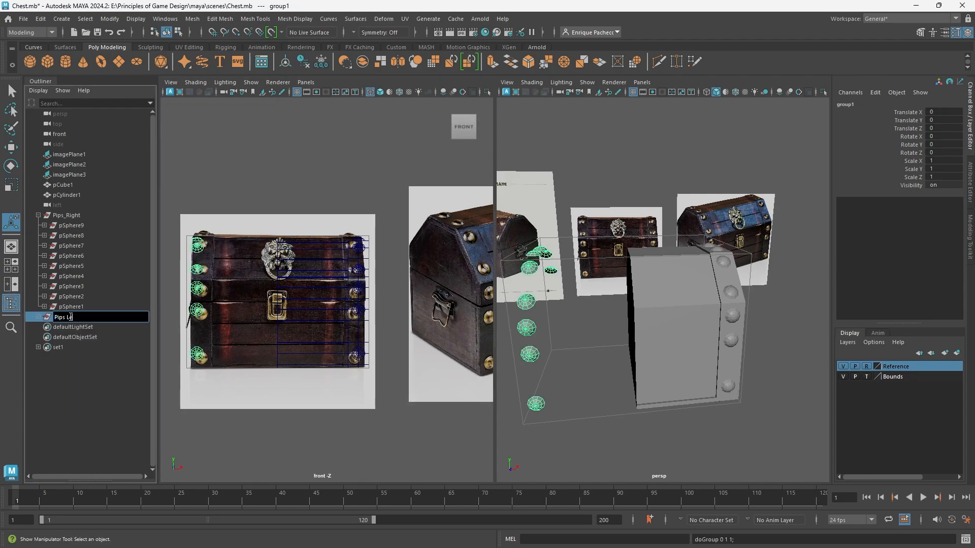
{"action": "type", "text": "eft"}
{"action": "key", "text": "Return"}
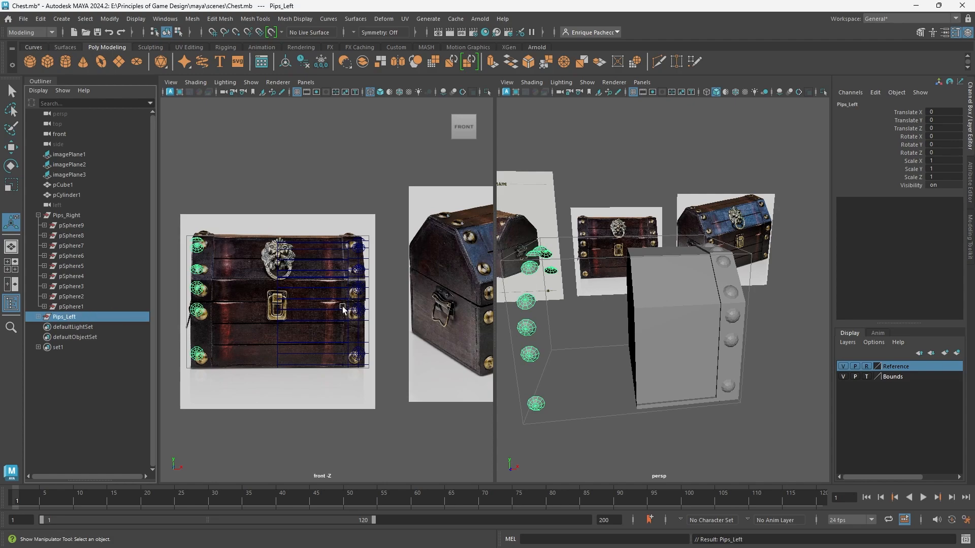
Delete the construction history of the Pips_Right and Pips_Left groups and the spheres inside them.
{"action": "left_click", "coordinate": [66, 215]}
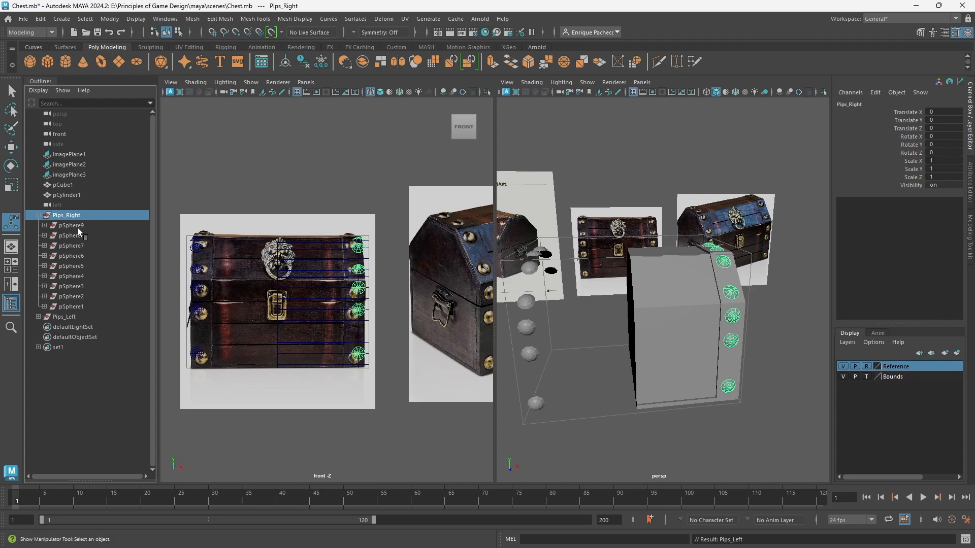
{"action": "left_click", "coordinate": [44, 225]}
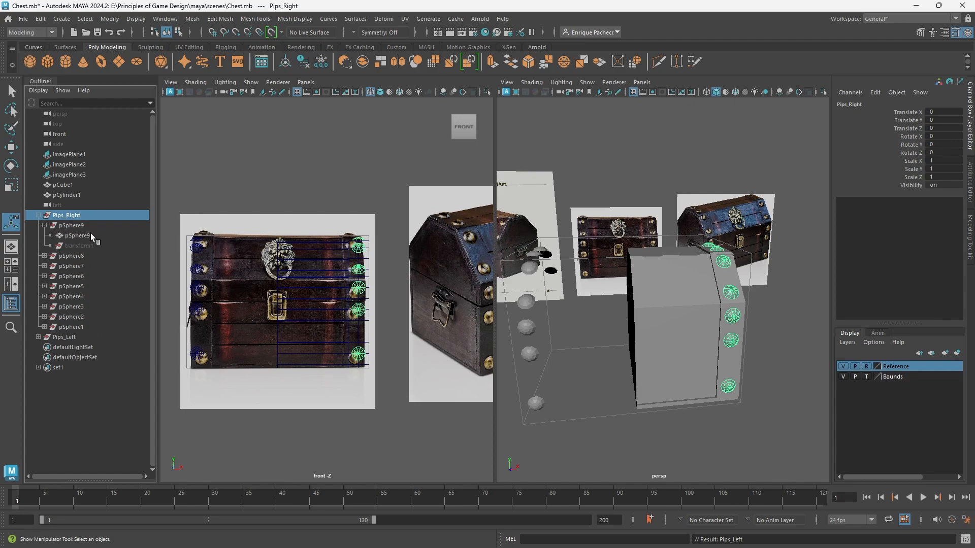
{"action": "left_click", "coordinate": [91, 233]}
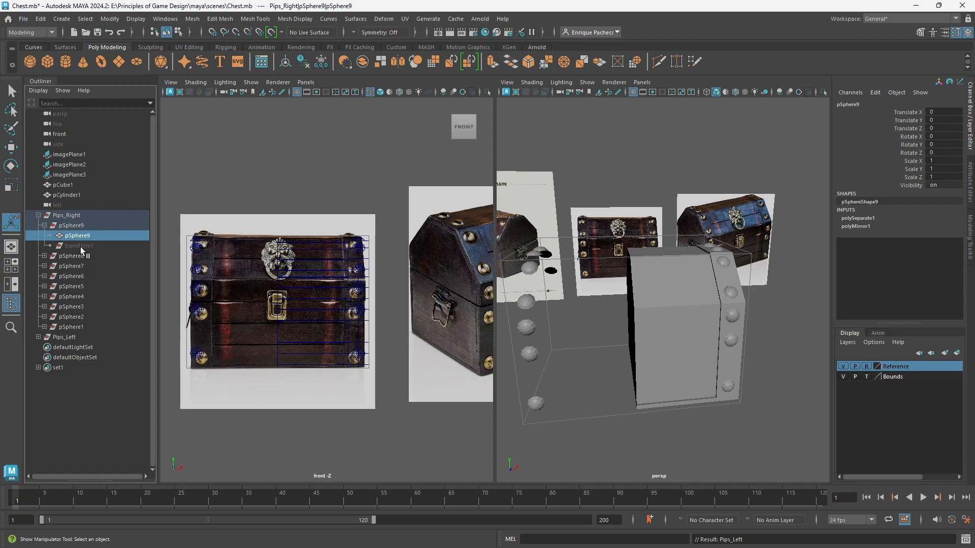
{"action": "left_click", "coordinate": [72, 217]}
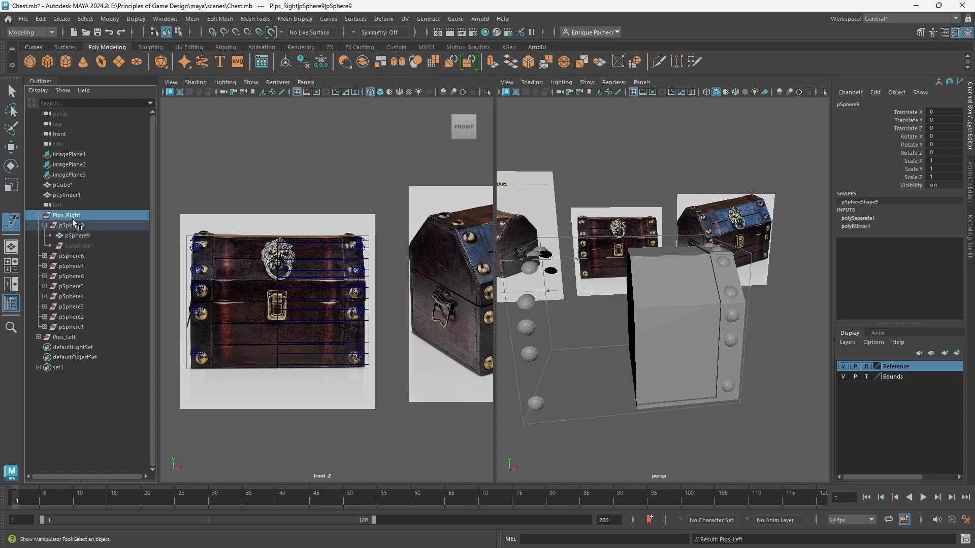
{"action": "left_click", "coordinate": [39, 337]}
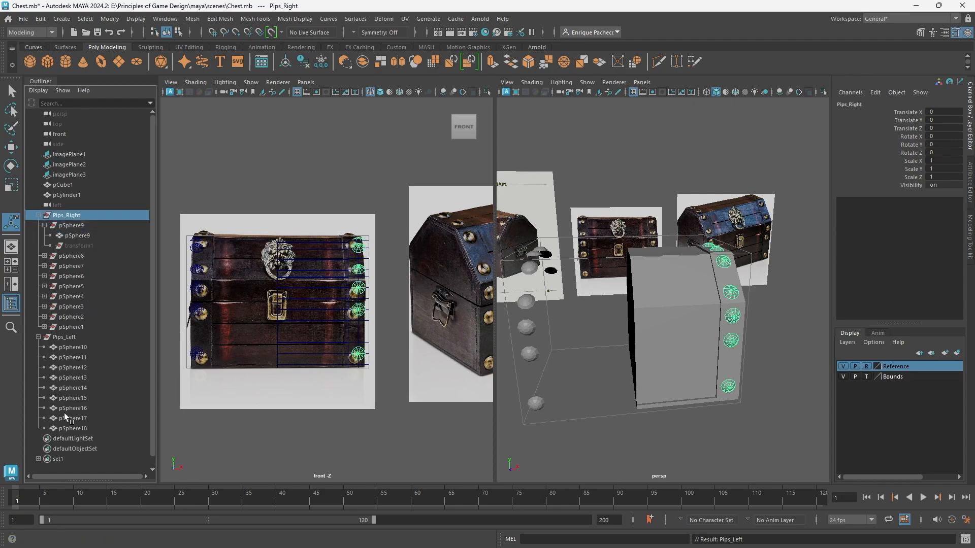
{"action": "left_click", "coordinate": [74, 427], "text": "shift"}
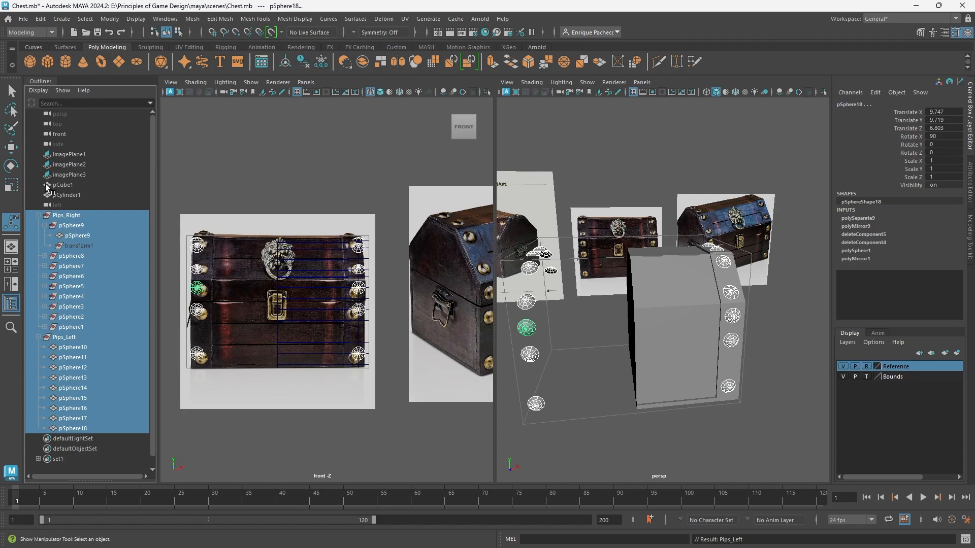
{"action": "left_click", "coordinate": [41, 20]}
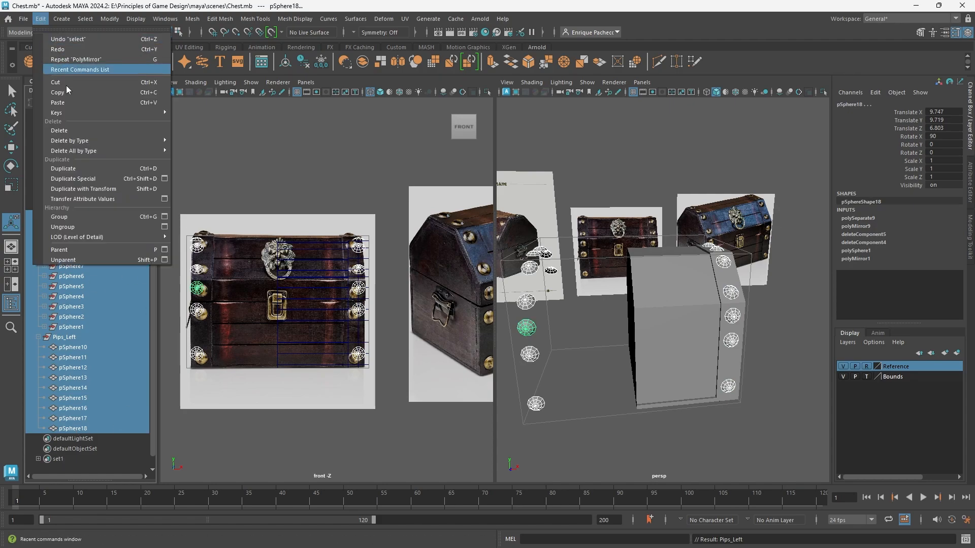
{"action": "mouse_move", "coordinate": [76, 141]}
{"action": "left_click", "coordinate": [192, 141]}
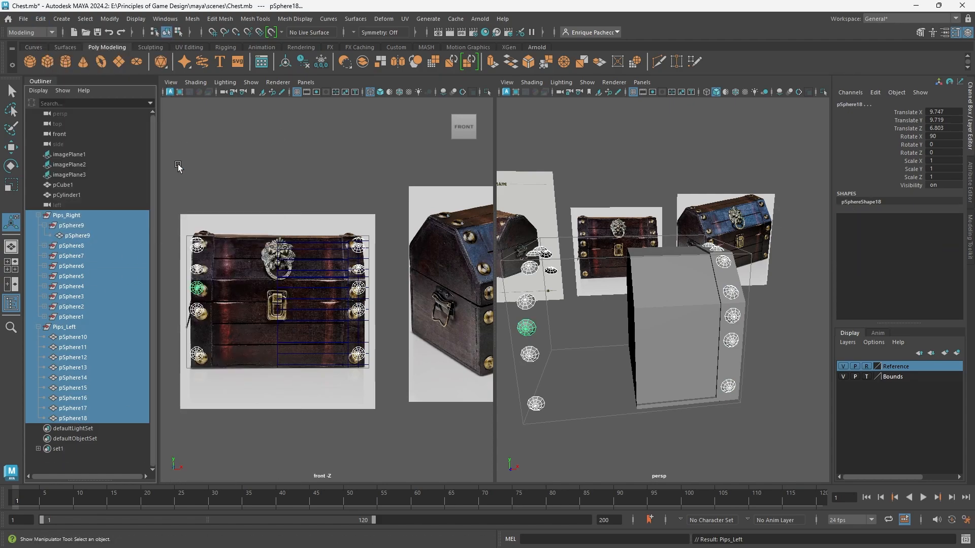
Select all nine original-side stud meshes and parent them directly under Pips_Right, out of their nested subgroups.
{"action": "left_click", "coordinate": [76, 236]}
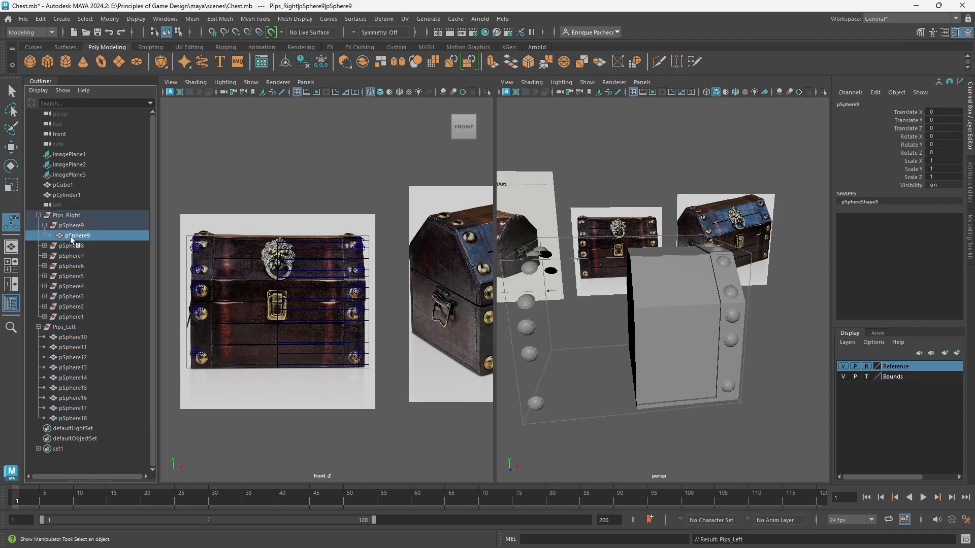
{"action": "left_click_drag", "start_coordinate": [734, 325], "coordinate": [563, 345], "text": "alt"}
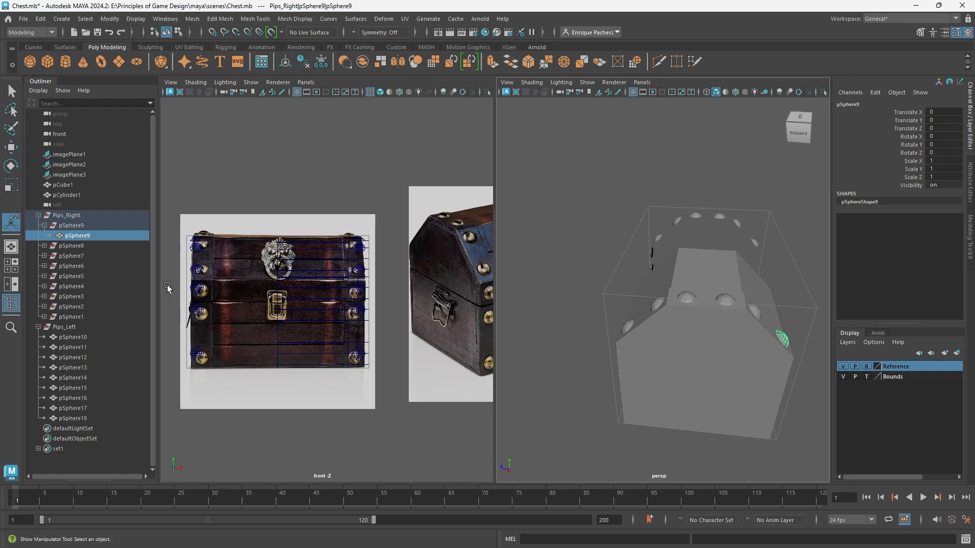
{"action": "scroll", "coordinate": [756, 324], "scroll_direction": "up", "scroll_amount": 5}
{"action": "left_click_drag", "start_coordinate": [756, 324], "coordinate": [589, 340], "text": "alt"}
{"action": "left_click", "coordinate": [609, 322], "text": "shift"}
{"action": "left_click", "coordinate": [579, 289], "text": "shift"}
{"action": "left_click_drag", "start_coordinate": [579, 289], "coordinate": [647, 297], "text": "alt"}
{"action": "left_click", "coordinate": [670, 292], "text": "shift"}
{"action": "left_click", "coordinate": [630, 304], "text": "shift"}
{"action": "left_click", "coordinate": [655, 335], "text": "shift"}
{"action": "left_click", "coordinate": [647, 297], "text": "shift"}
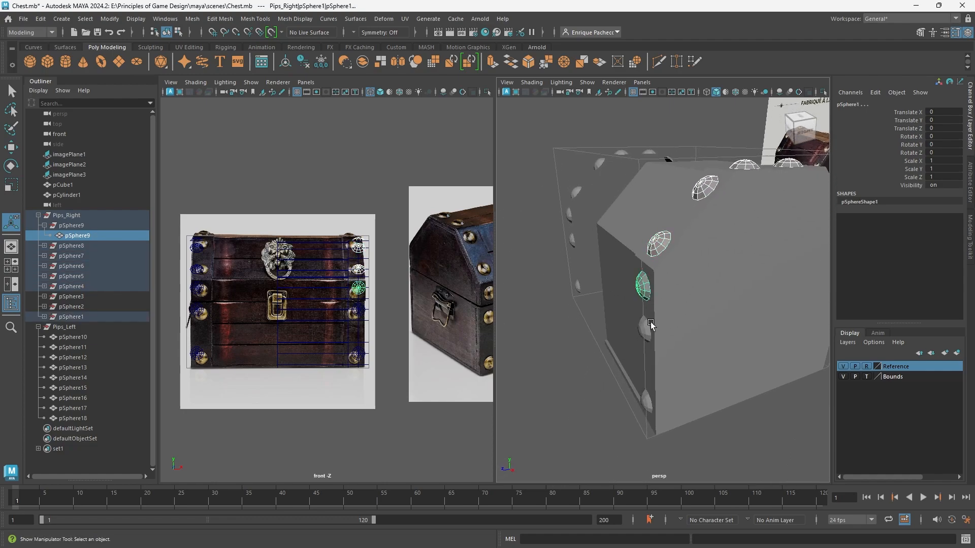
{"action": "left_click_drag", "start_coordinate": [703, 342], "coordinate": [698, 293], "text": "alt"}
{"action": "left_click", "coordinate": [681, 285], "text": "shift"}
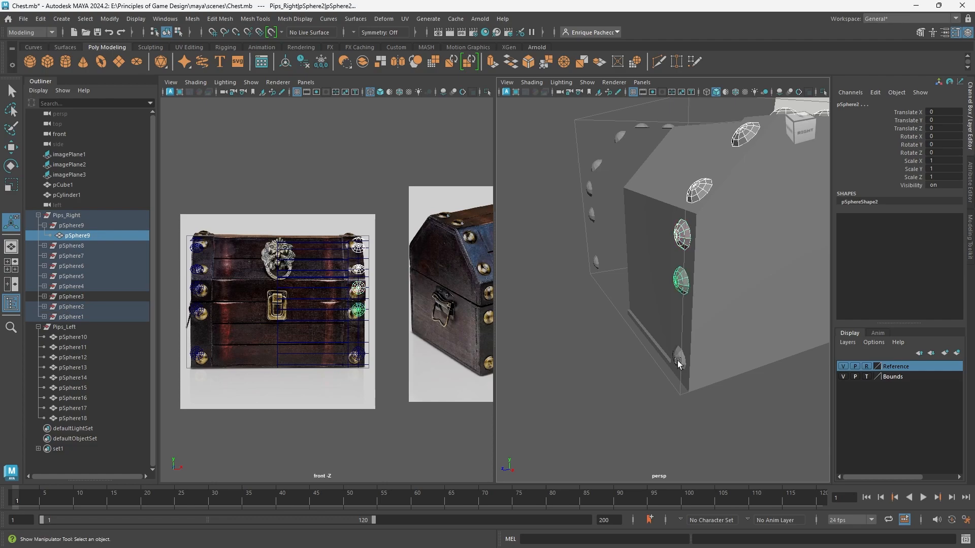
{"action": "left_click", "coordinate": [679, 358], "text": "shift"}
{"action": "left_click_drag", "start_coordinate": [680, 358], "coordinate": [599, 345], "text": "alt"}
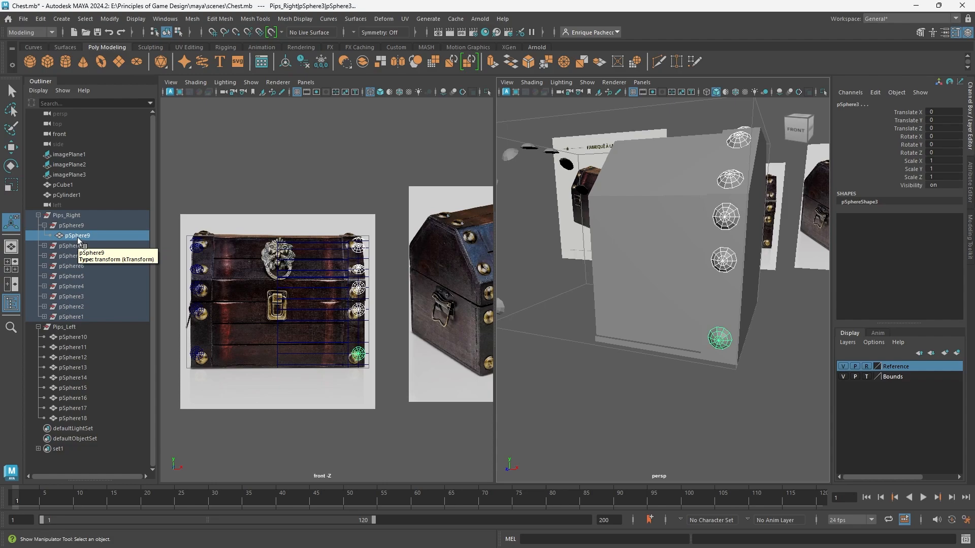
{"action": "left_click_drag", "start_coordinate": [77, 236], "coordinate": [77, 214]}
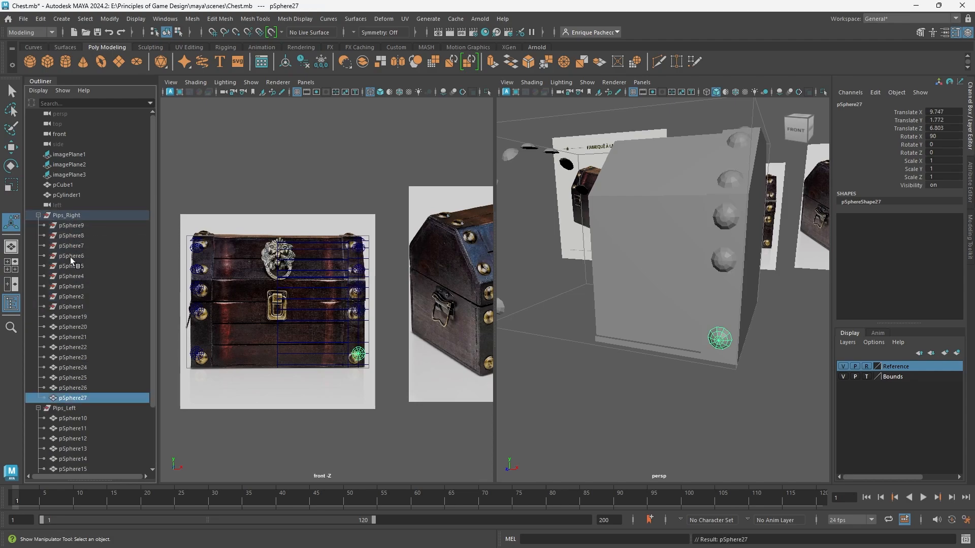
Delete the nine leftover empty subgroups pSphere9 through pSphere1 from Pips_Right and check the studs around the chest.
{"action": "left_click", "coordinate": [75, 226]}
{"action": "left_click", "coordinate": [72, 305], "text": "shift"}
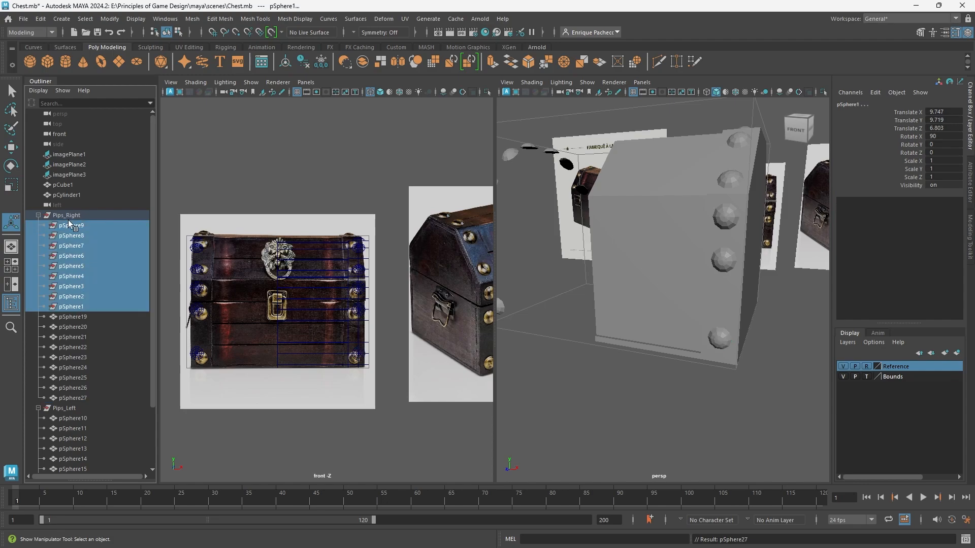
{"action": "scroll", "coordinate": [634, 278], "scroll_direction": "down", "scroll_amount": 5}
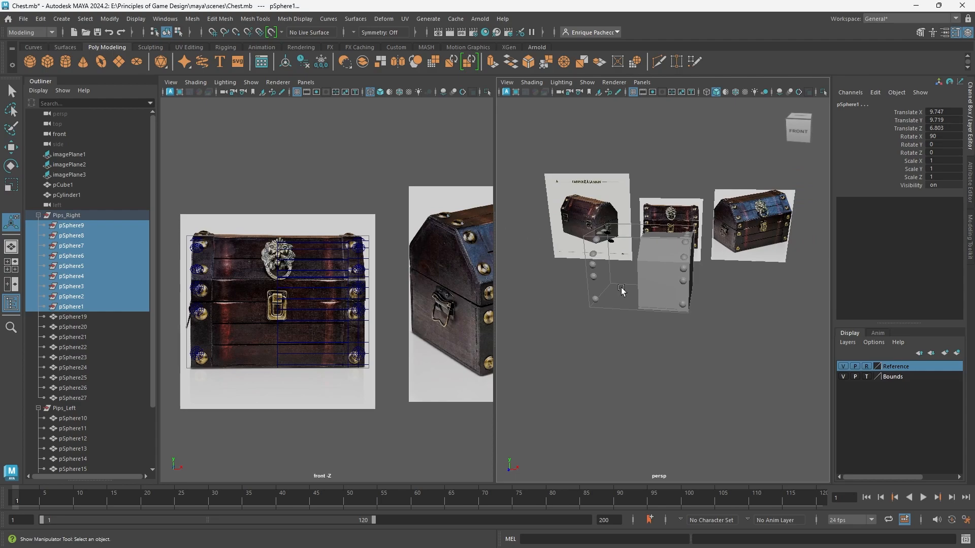
{"action": "key", "text": "Delete"}
{"action": "left_click_drag", "start_coordinate": [680, 314], "coordinate": [515, 317], "text": "alt"}
{"action": "scroll", "coordinate": [660, 304], "scroll_direction": "up", "scroll_amount": 5}
{"action": "middle_click_drag", "start_coordinate": [701, 301], "coordinate": [566, 357], "text": "alt"}
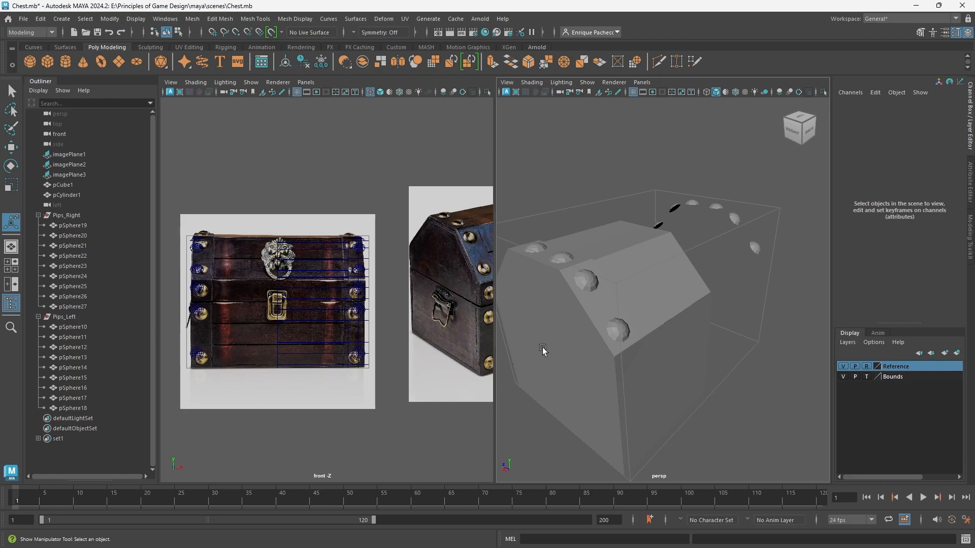
{"action": "left_click_drag", "start_coordinate": [542, 350], "coordinate": [686, 322], "text": "alt"}
{"action": "scroll", "coordinate": [680, 362], "scroll_direction": "down", "scroll_amount": 4}
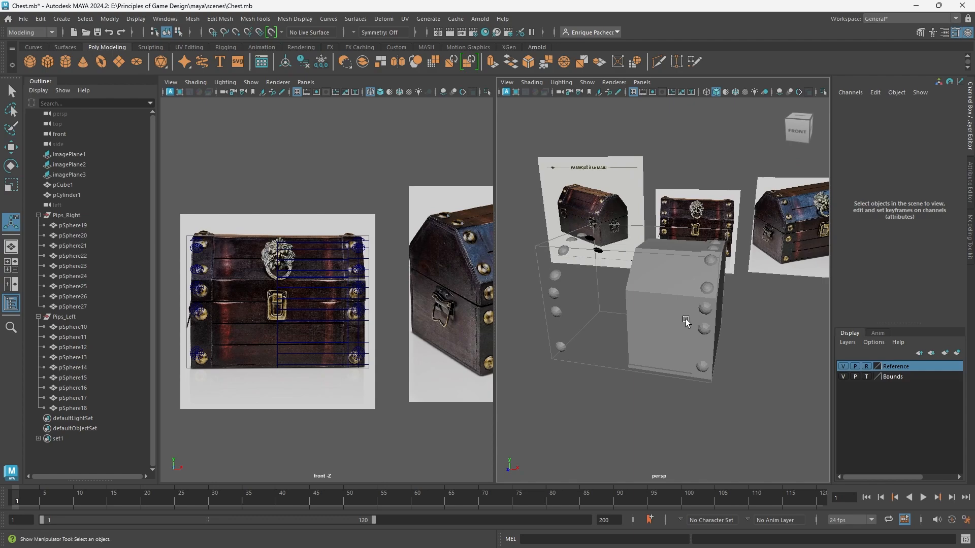
Mirror the half chest body pCylinder1 to create the missing half of the chest.
{"action": "left_click", "coordinate": [675, 318]}
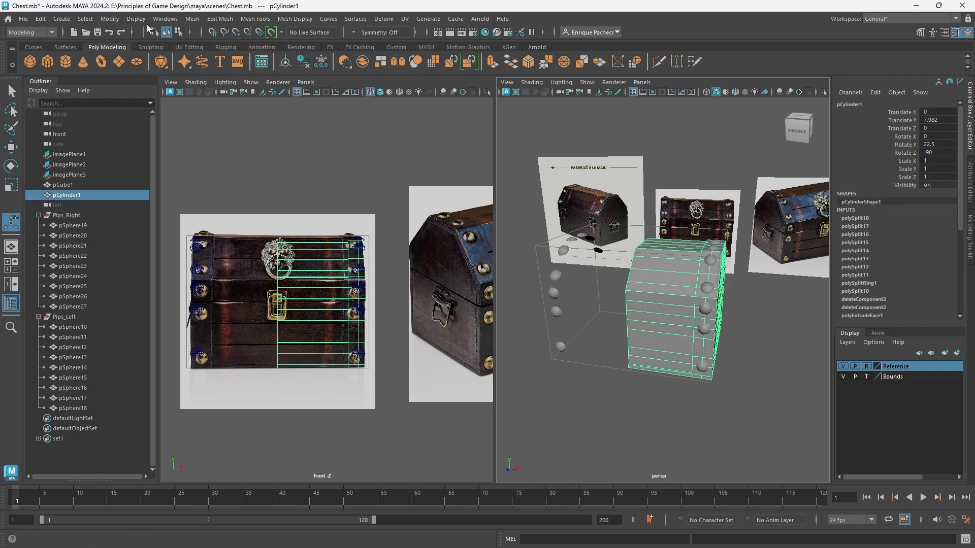
{"action": "left_click", "coordinate": [196, 23]}
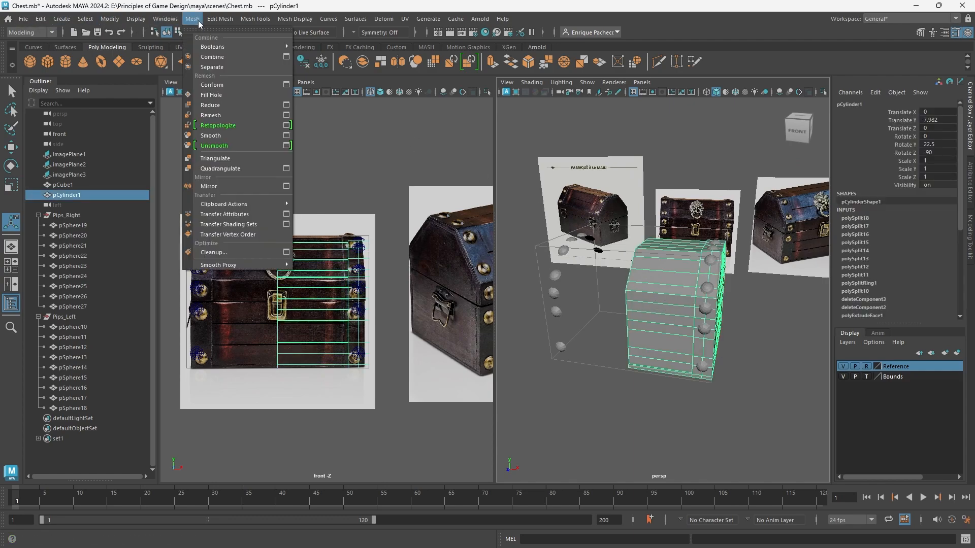
{"action": "left_click", "coordinate": [212, 187]}
{"action": "left_click_drag", "start_coordinate": [701, 399], "coordinate": [722, 432], "text": "alt"}
{"action": "left_click", "coordinate": [720, 415]}
Enlarge the perspective view to fill the workspace and inspect the full chest body and its studs against the reference images.
{"action": "key", "text": "space"}
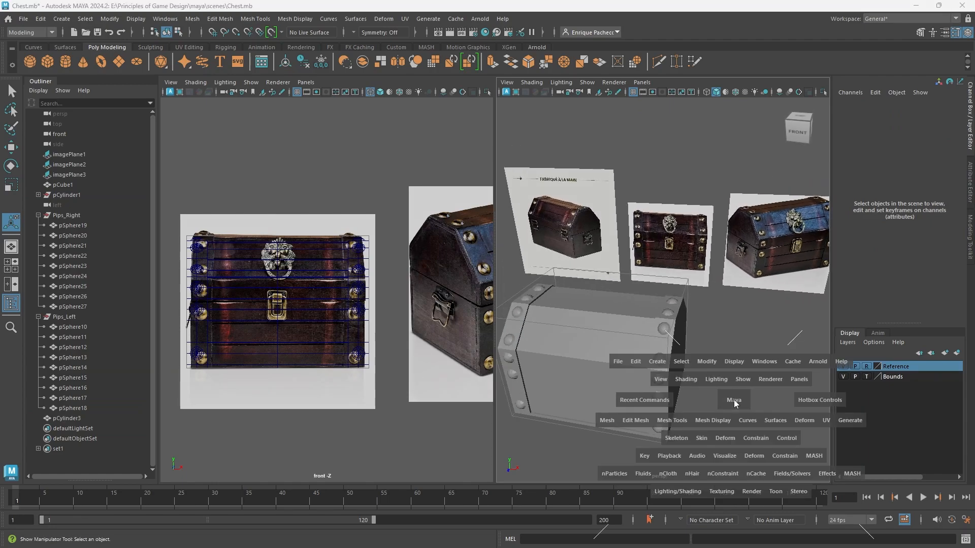
{"action": "left_click_drag", "start_coordinate": [526, 321], "coordinate": [570, 331], "text": "alt"}
{"action": "scroll", "coordinate": [573, 289], "scroll_direction": "down", "scroll_amount": 4}
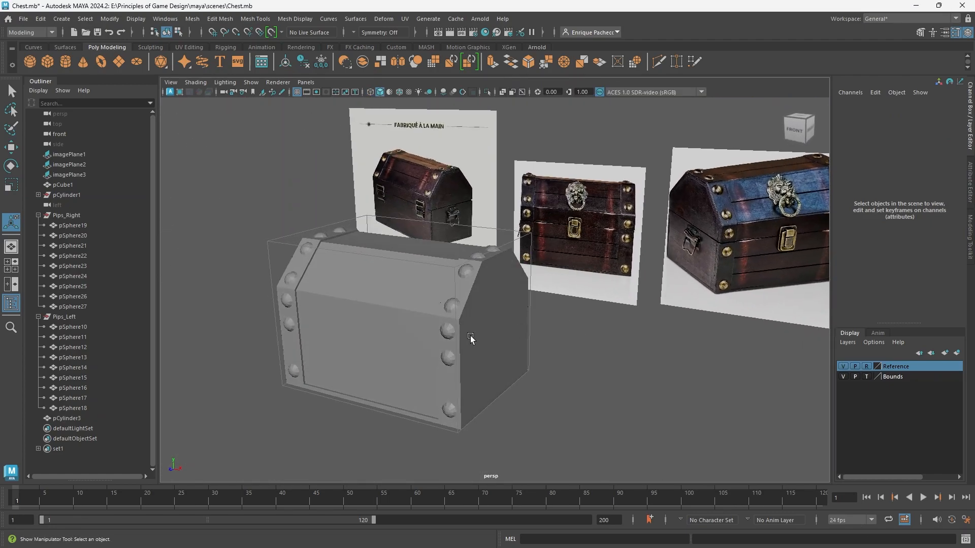
{"action": "mouse_move", "coordinate": [398, 359]}
{"action": "left_mouse_down", "text": "alt"}
{"action": "mouse_move", "coordinate": [424, 349]}
{"action": "mouse_move", "coordinate": [392, 359]}
{"action": "left_mouse_up", "text": "alt"}
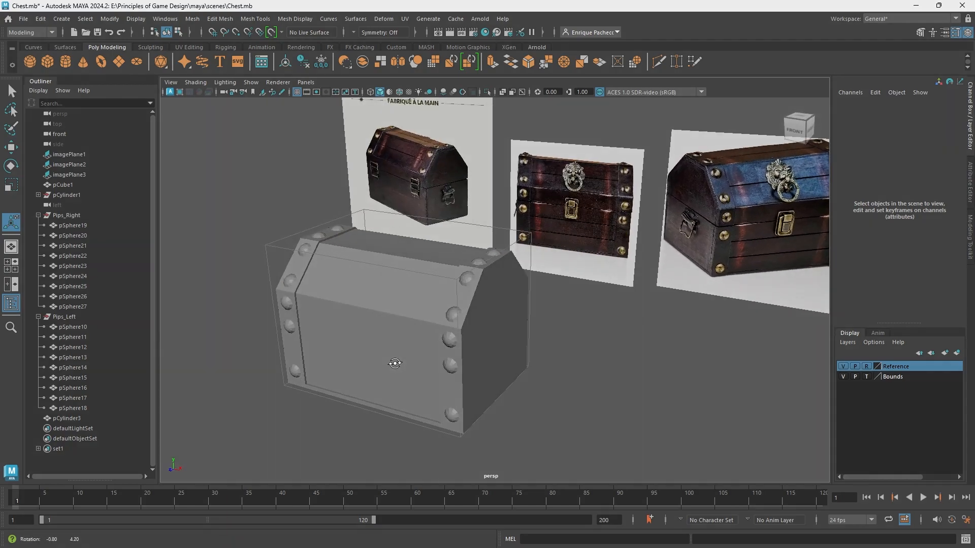
{"action": "left_click_drag", "start_coordinate": [548, 262], "coordinate": [550, 261], "text": "alt"}
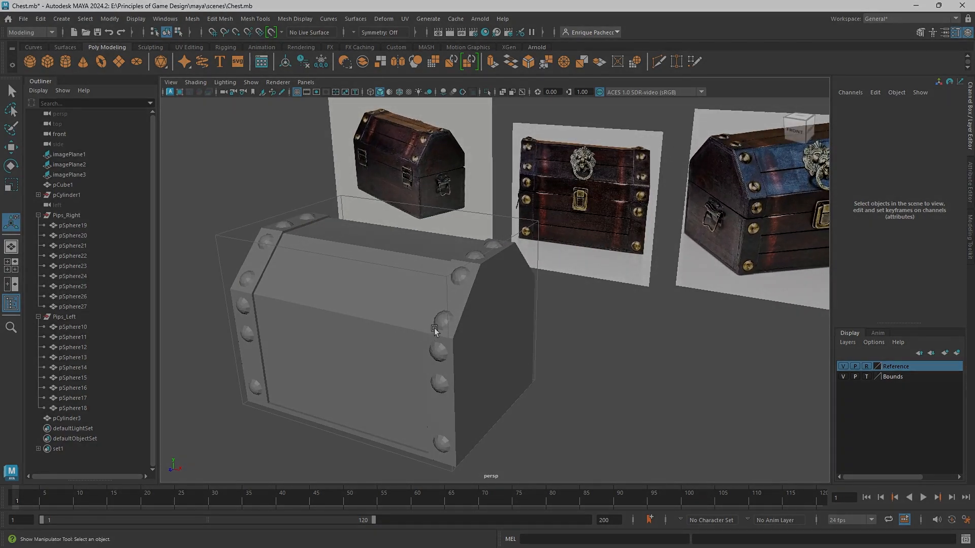
{"action": "left_click_drag", "start_coordinate": [505, 374], "coordinate": [527, 370], "text": "alt"}
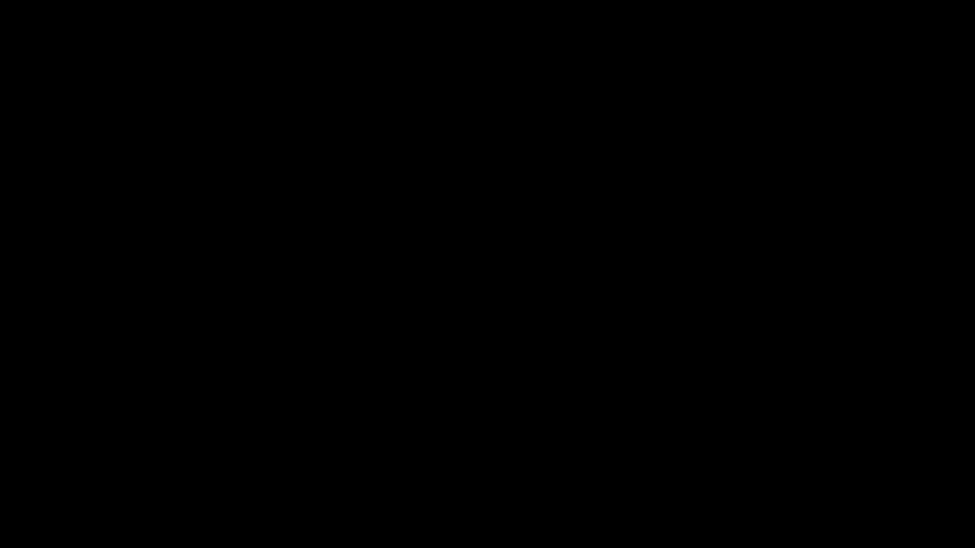